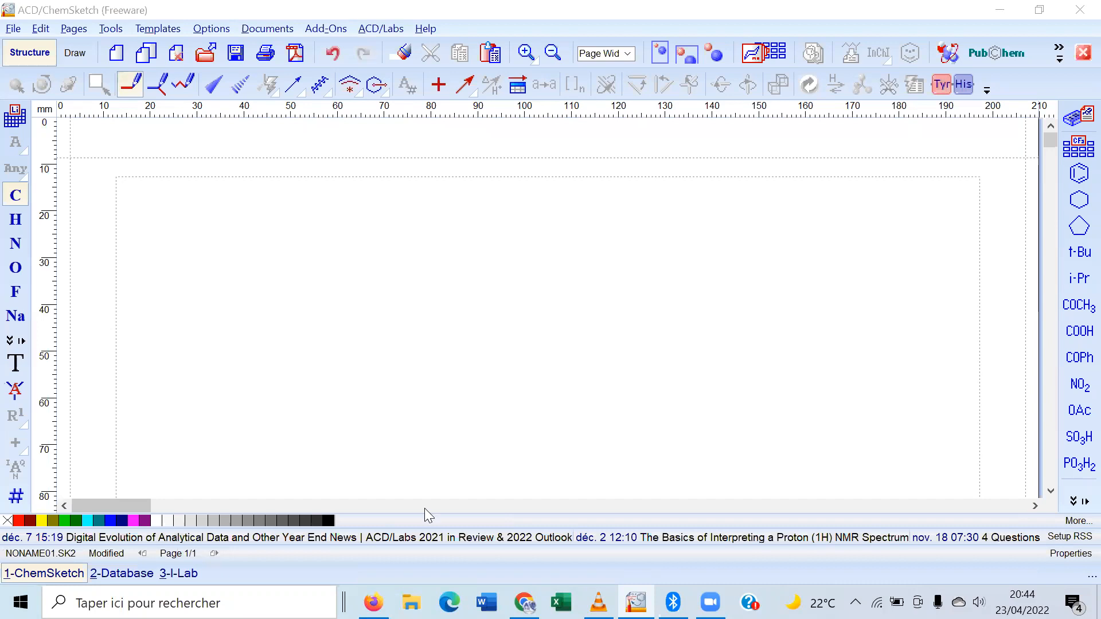
Browse File Explorer from Documents through MON DELL, AASTIC and ACTIVITES AASTIC to the CONCOURS JDAS folder
click(411, 602)
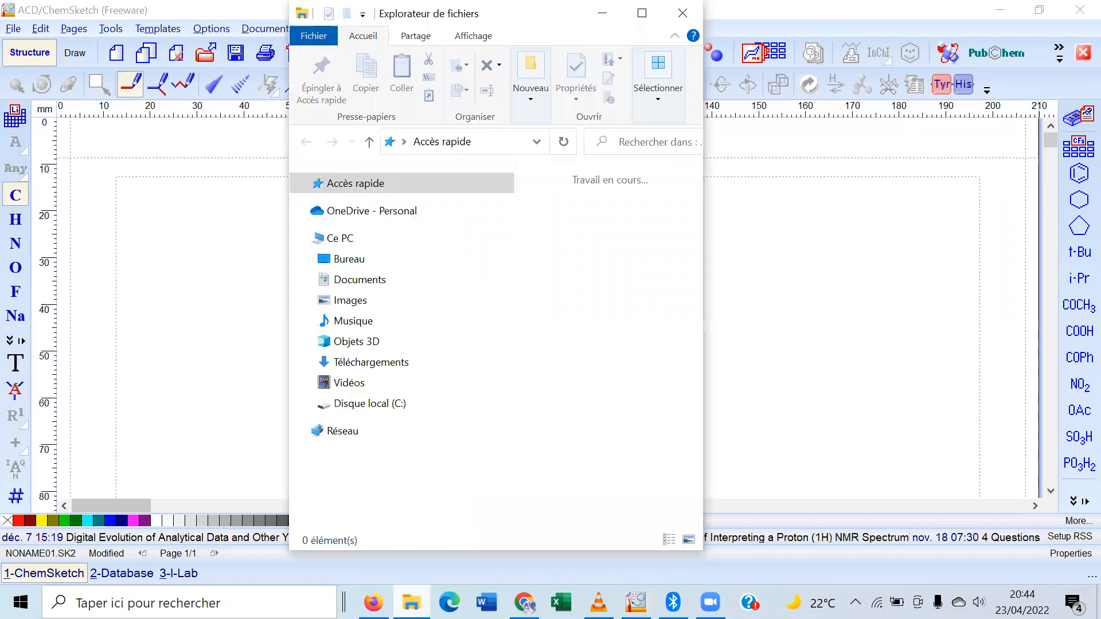
click(398, 278)
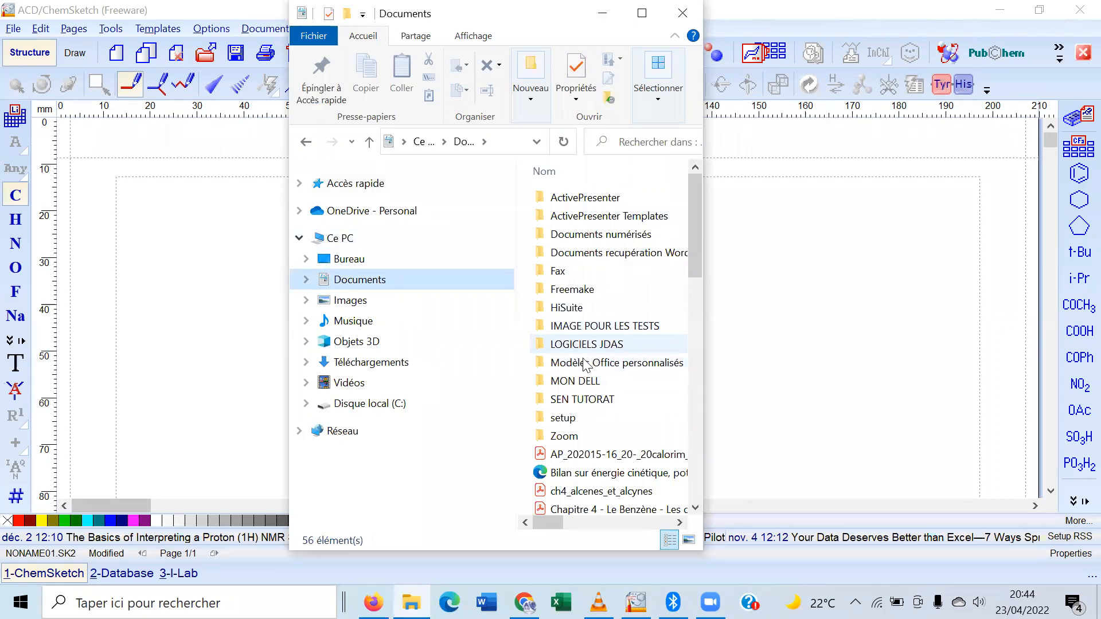
double_click(586, 383)
double_click(570, 253)
double_click(575, 201)
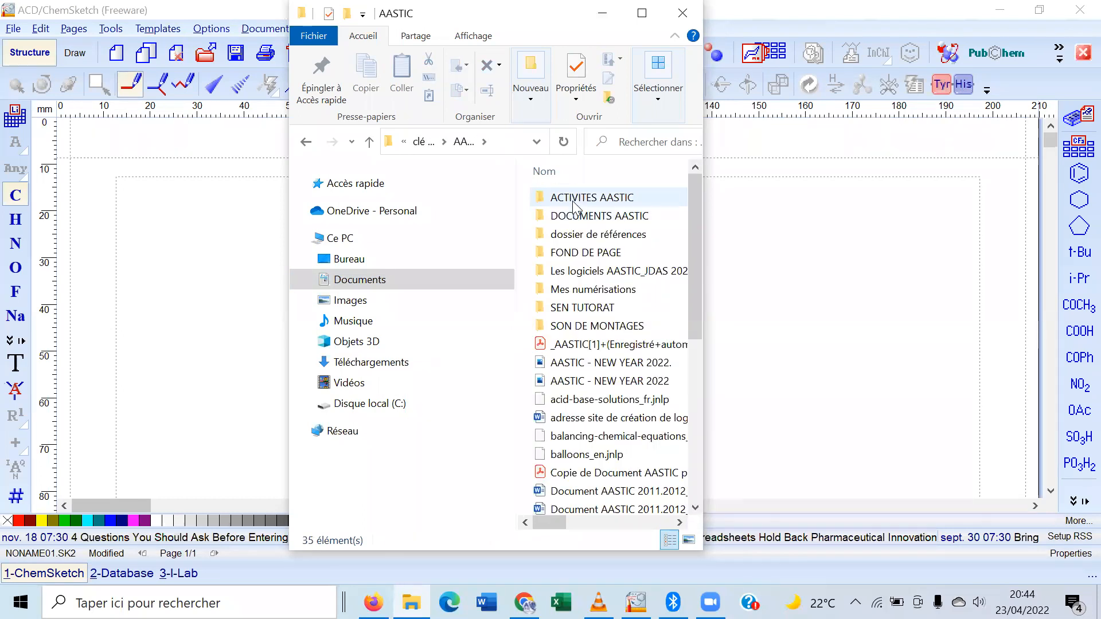
double_click(573, 200)
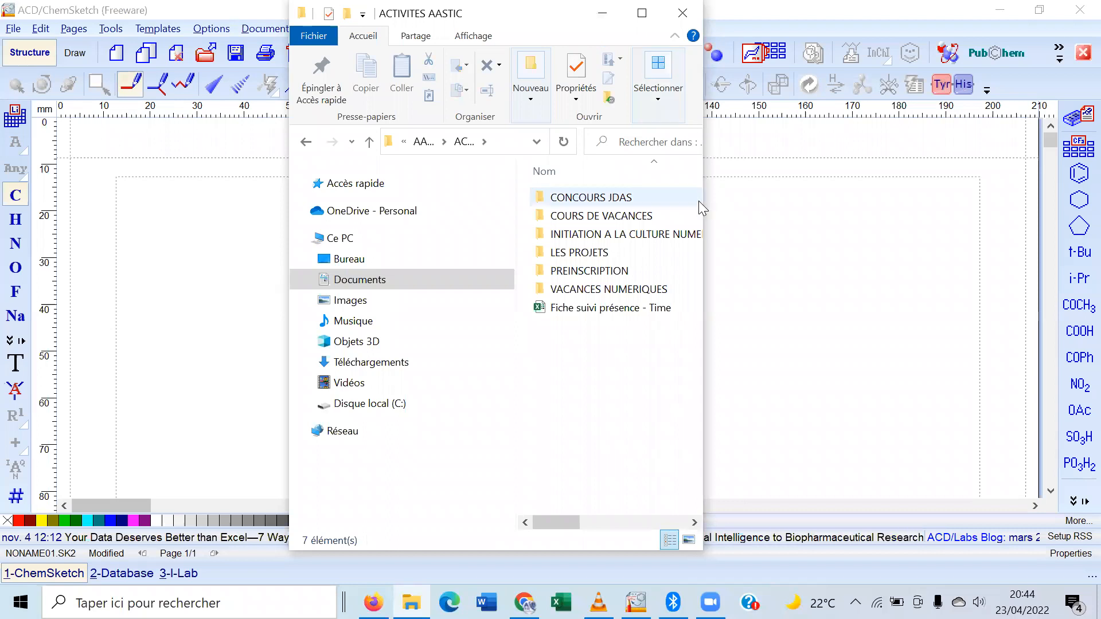
drag(704, 199, 629, 198)
double_click(597, 200)
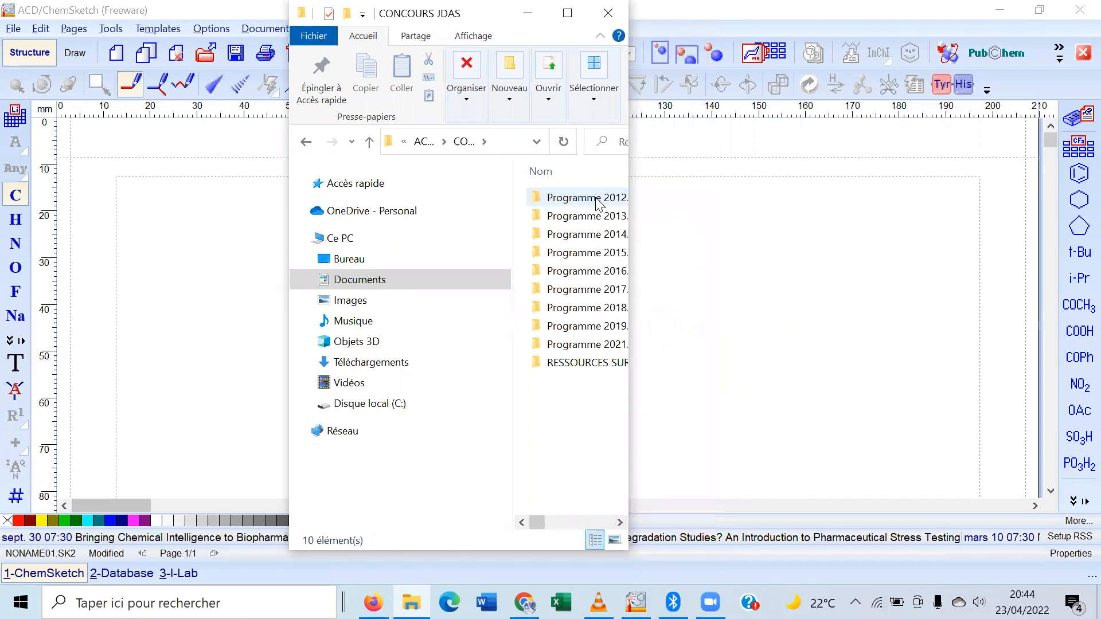
Go through the Programme 2021 and JDAS 2022 folders and open TD sur CHEMSKETCH - JDAS2022.pdf to read its exercises
click(610, 344)
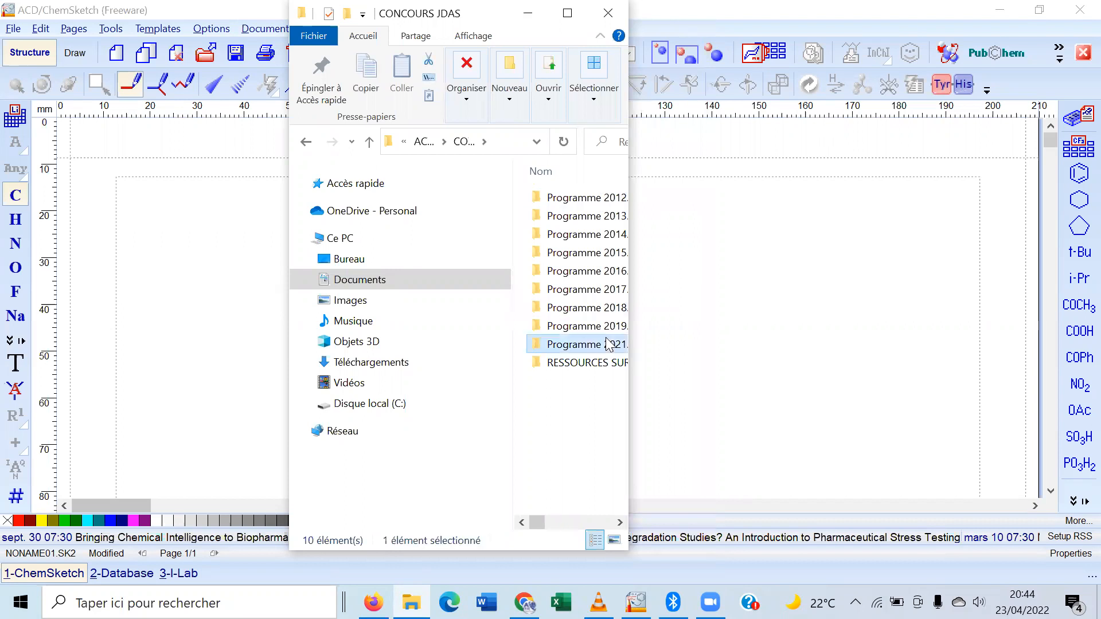
key(Return)
double_click(565, 201)
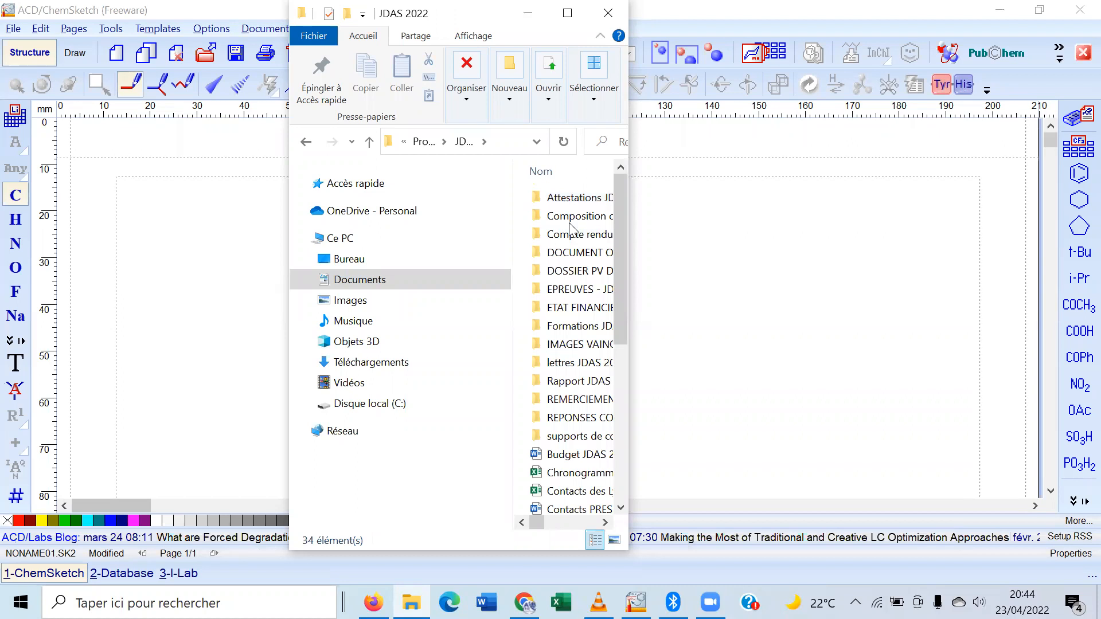
double_click(551, 325)
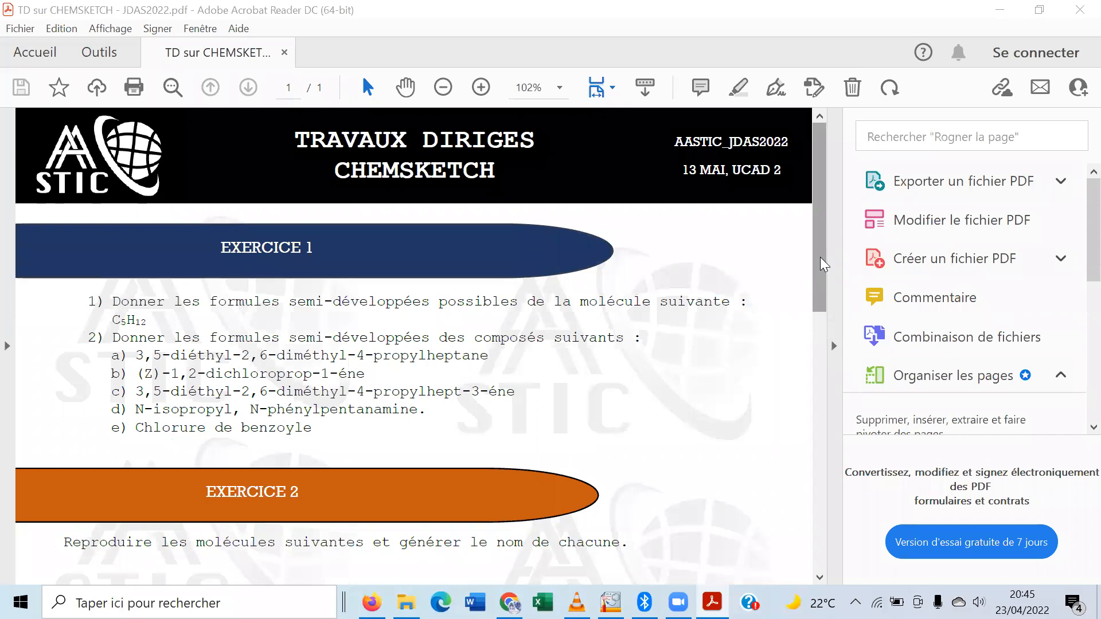
drag(820, 259, 820, 233)
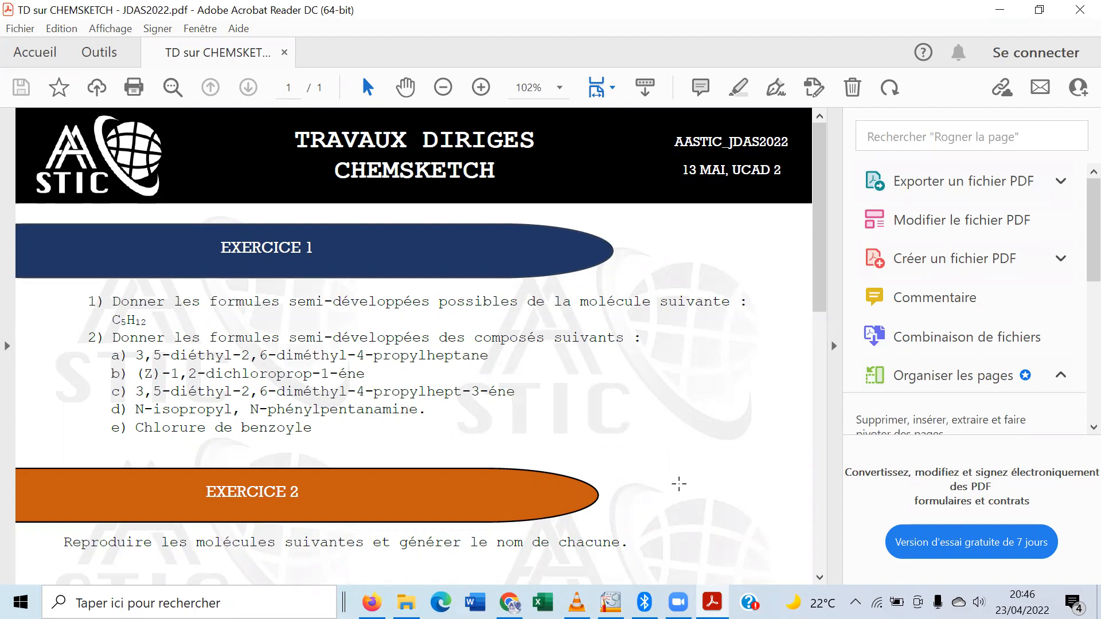
Switch to ACD/ChemSketch and draw a straight five-carbon zigzag chain and, below it, a four-carbon chain with a one-carbon branch on its third carbon
click(612, 602)
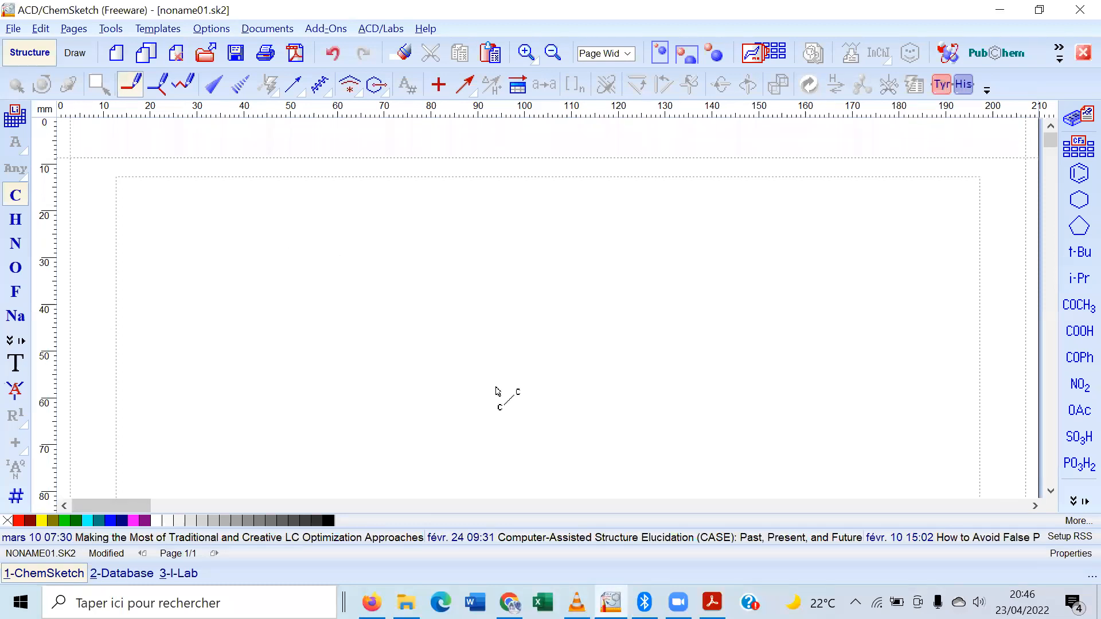
click(184, 88)
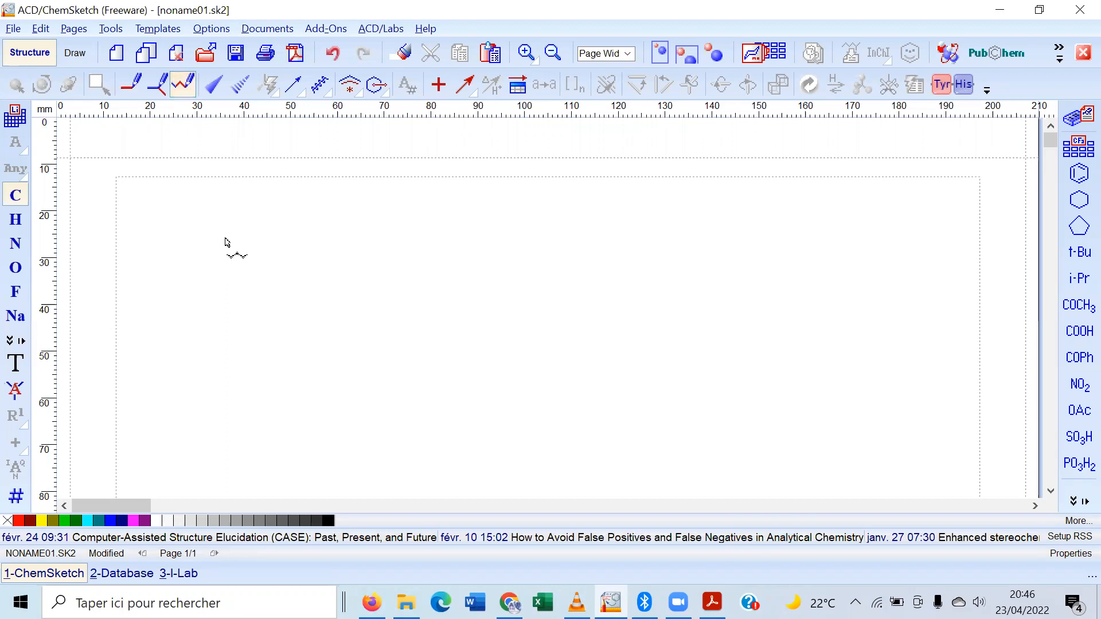
drag(225, 236, 342, 237)
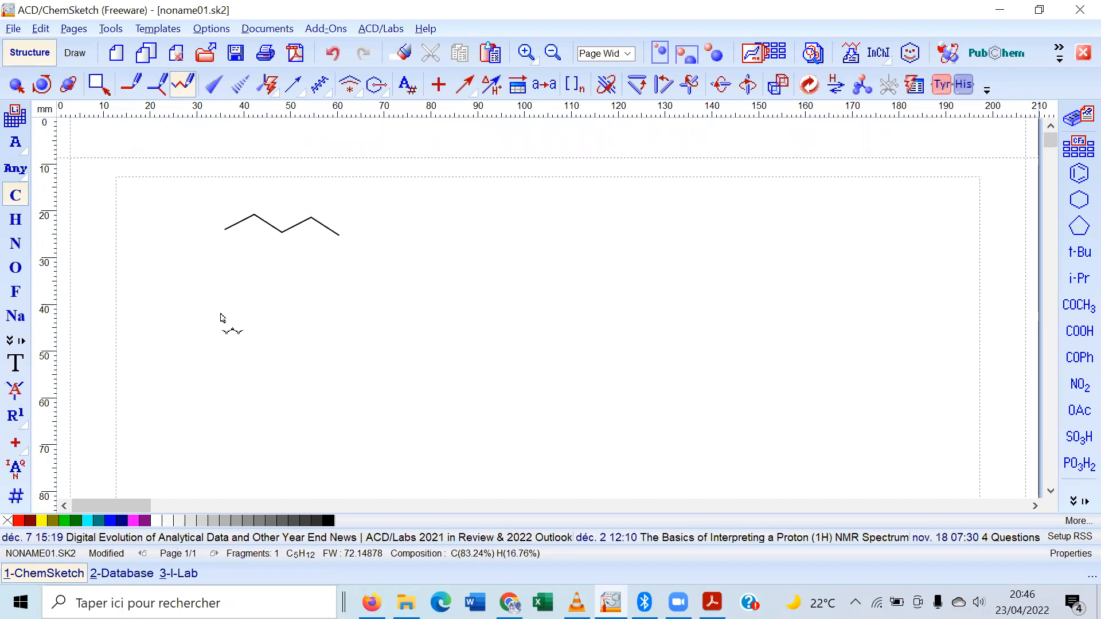
drag(224, 318, 304, 304)
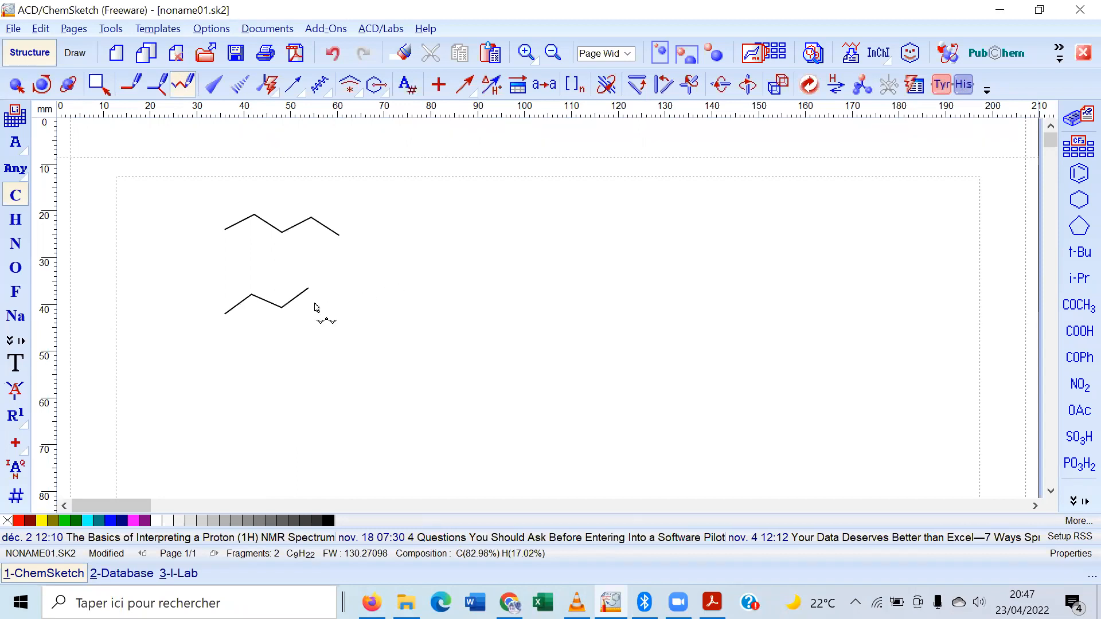
click(283, 310)
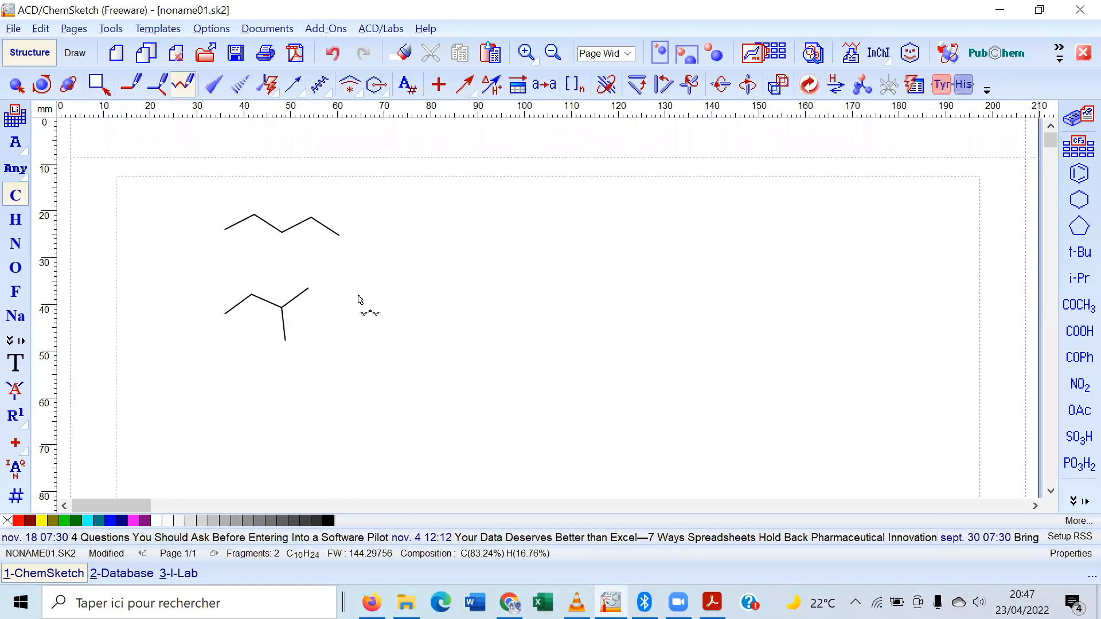
Select the straight five-carbon chain and generate its chemical name below the structure
click(16, 86)
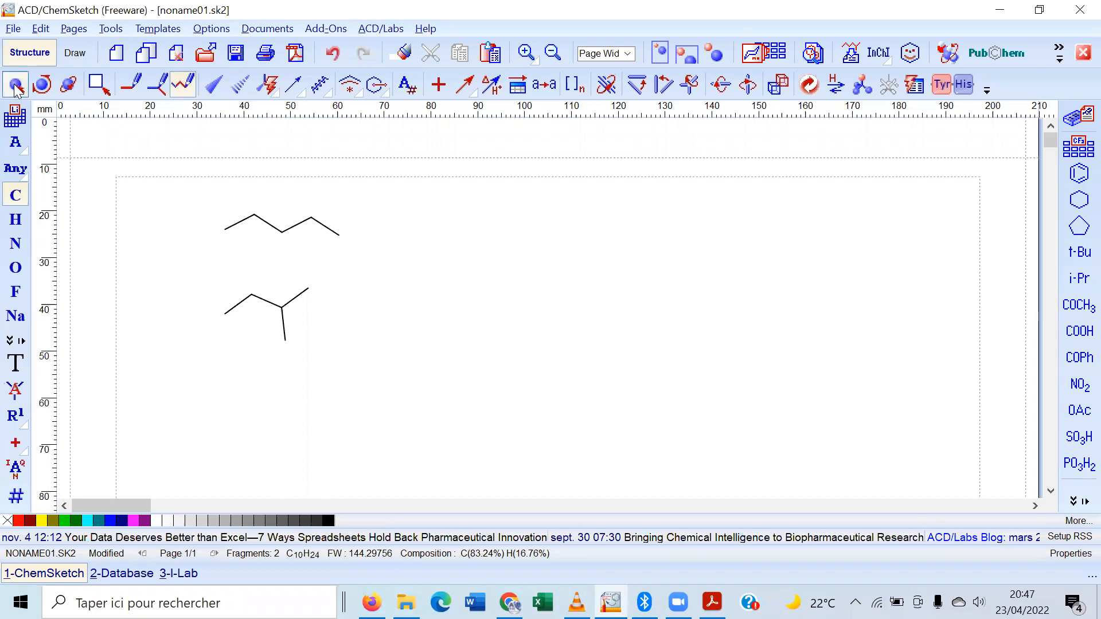
click(316, 232)
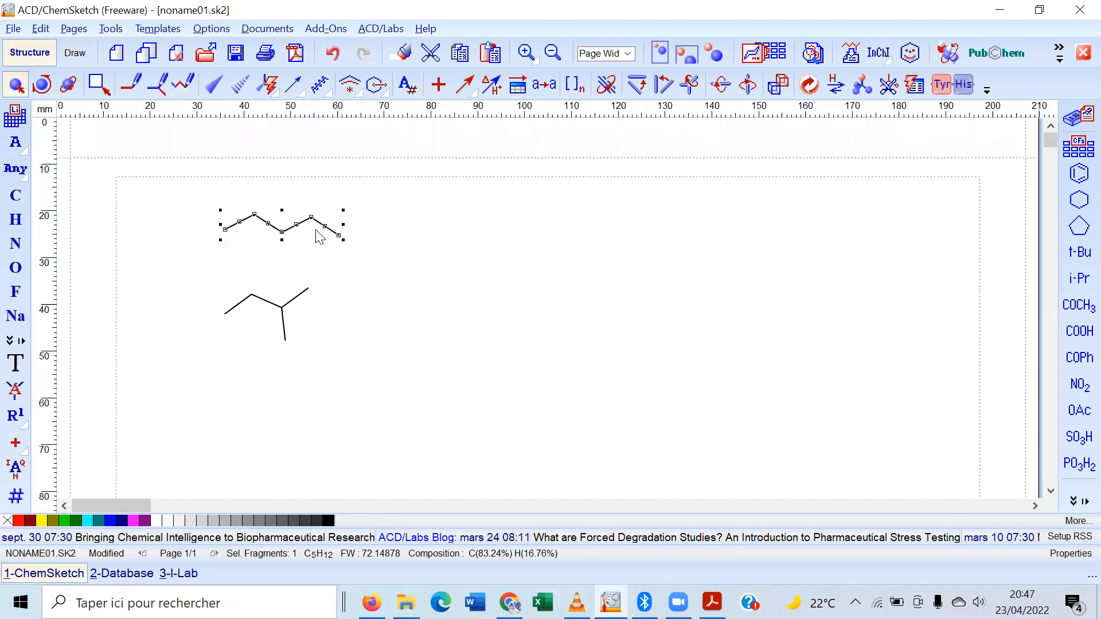
click(851, 54)
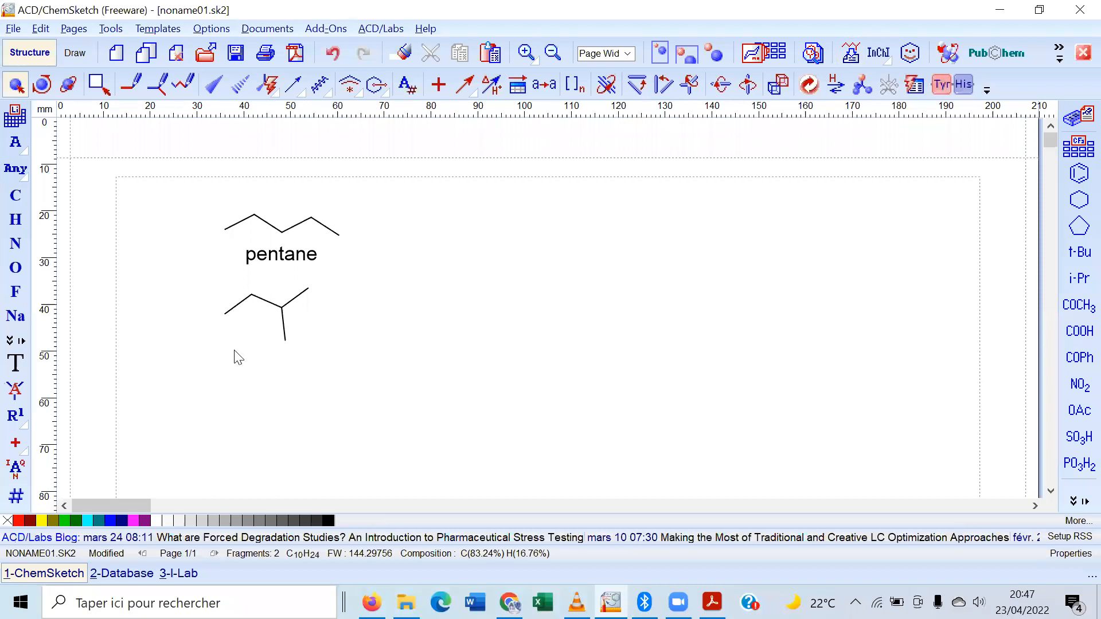
Clean up the branched four-carbon chain's geometry and generate its chemical name
click(270, 319)
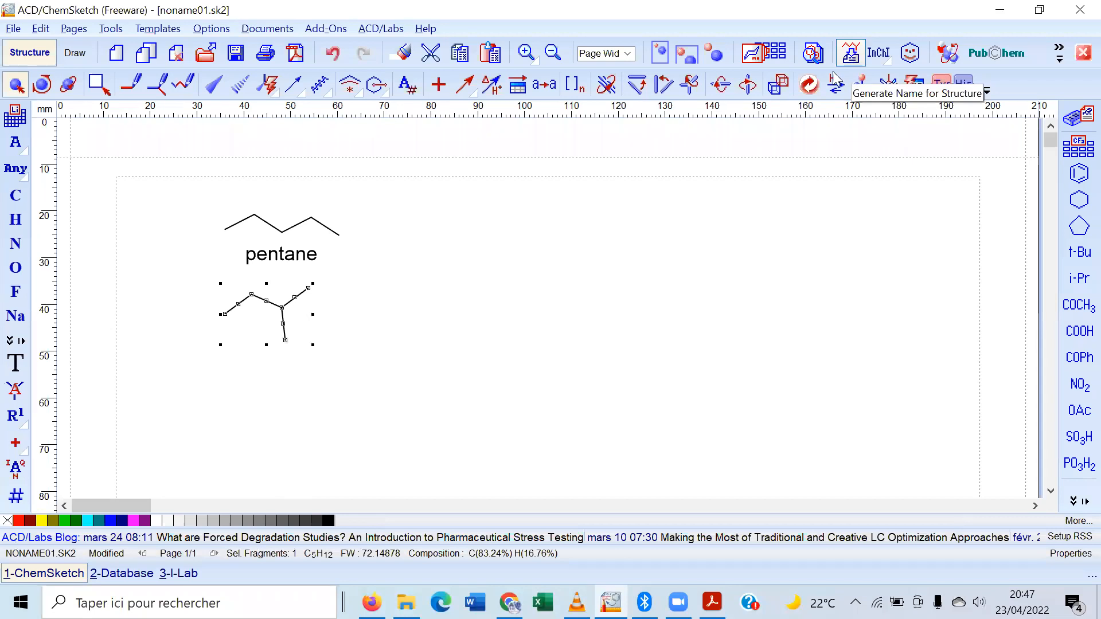
click(853, 57)
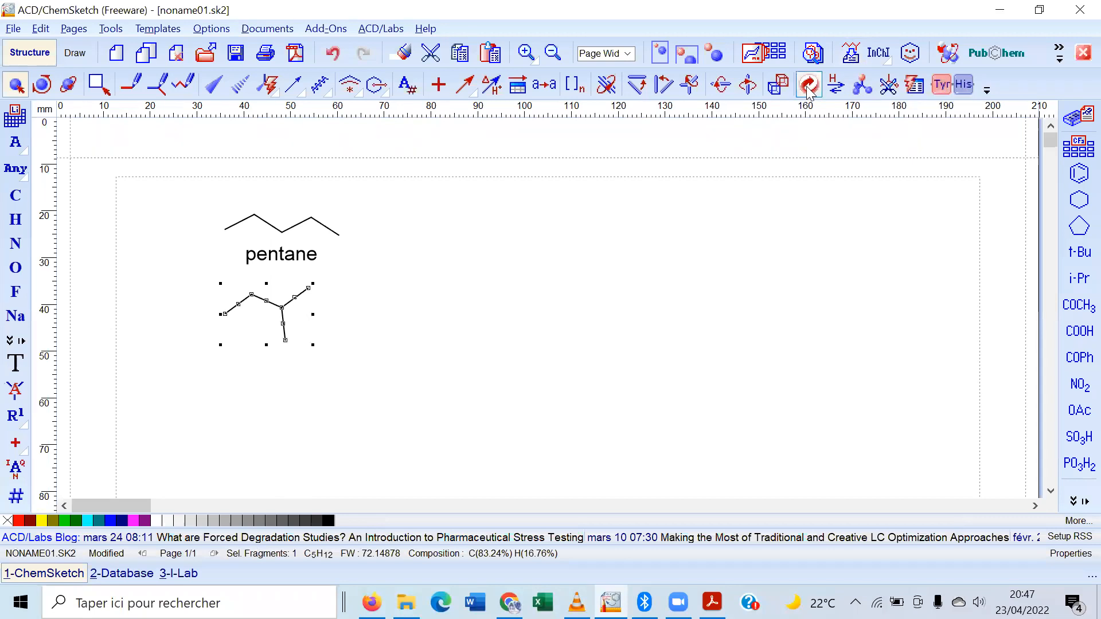
click(853, 58)
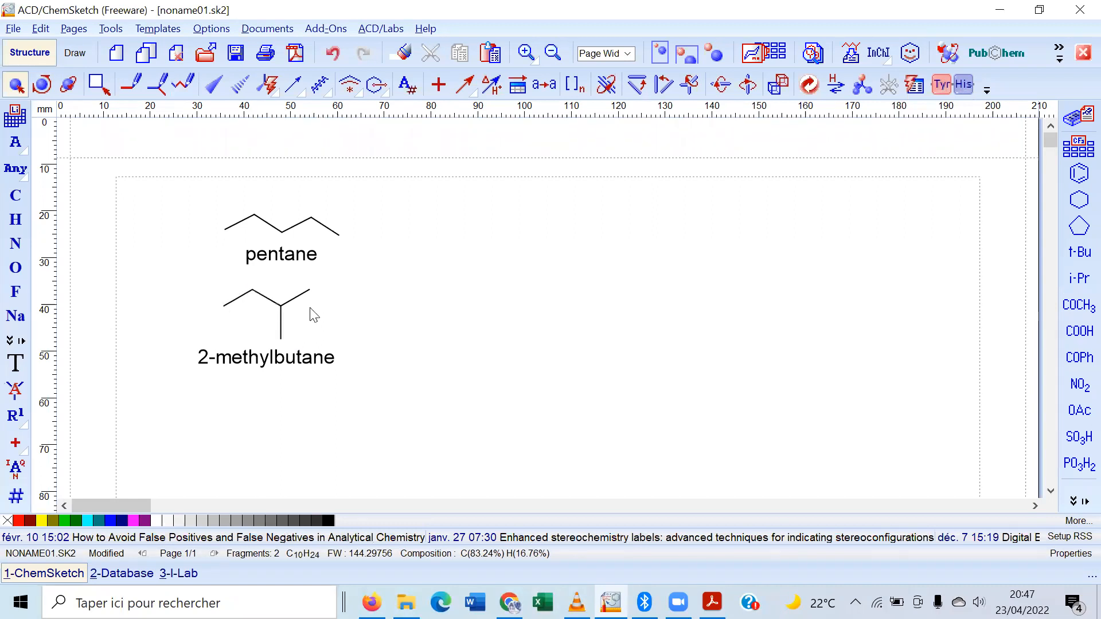
Draw a three-carbon chain below the second structure and add two one-carbon branches to its central carbon
click(184, 89)
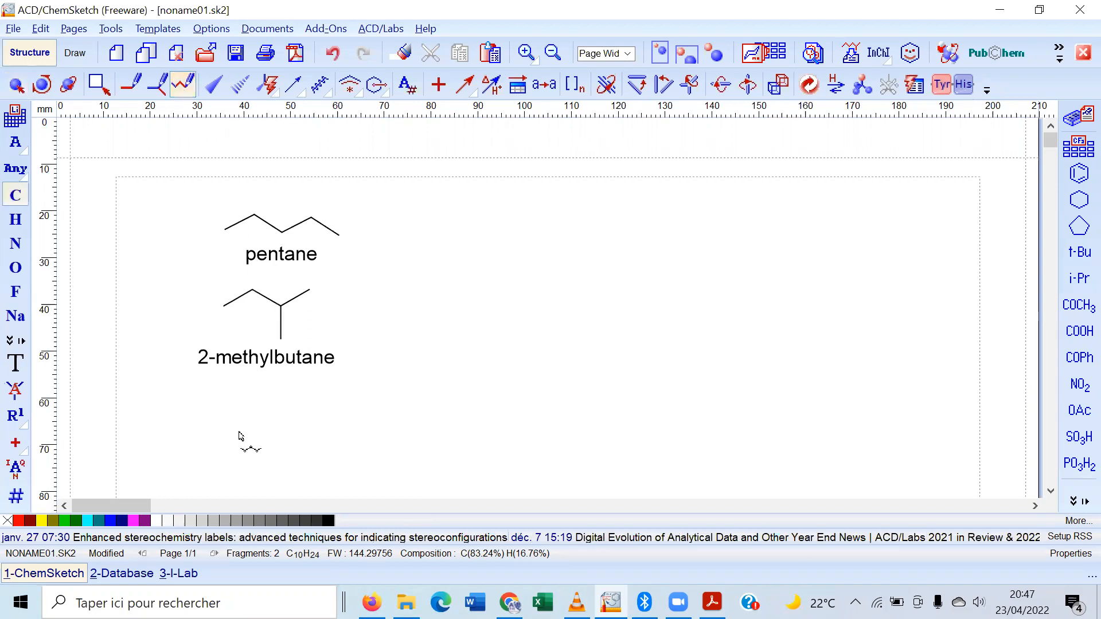
mouse_move(247, 434)
mouse_down()
mouse_move(272, 421)
mouse_move(301, 432)
mouse_up()
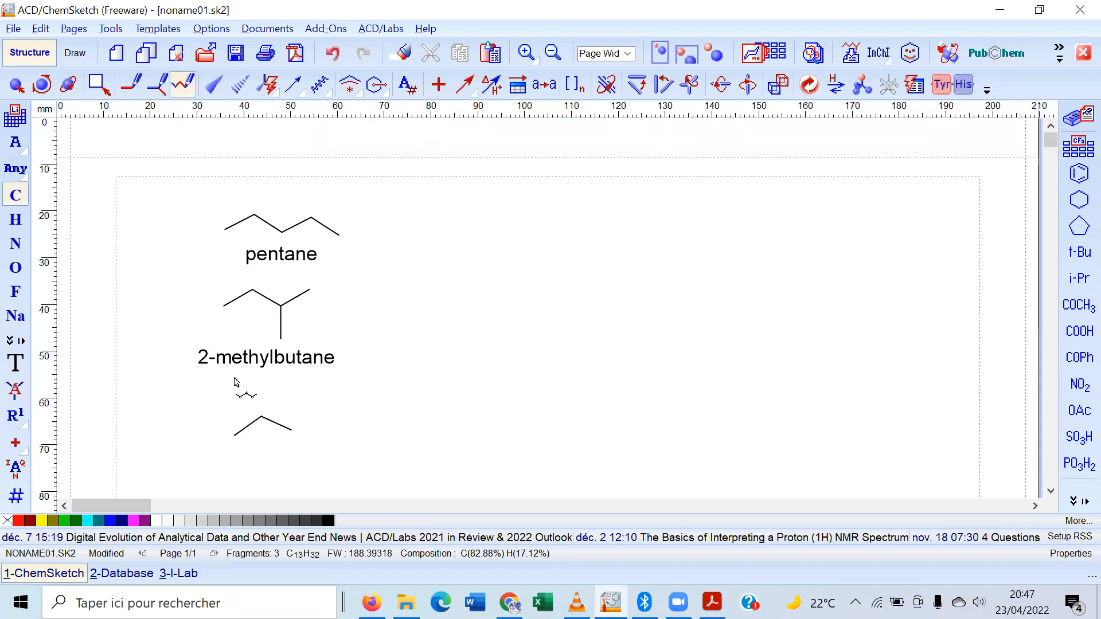
click(262, 415)
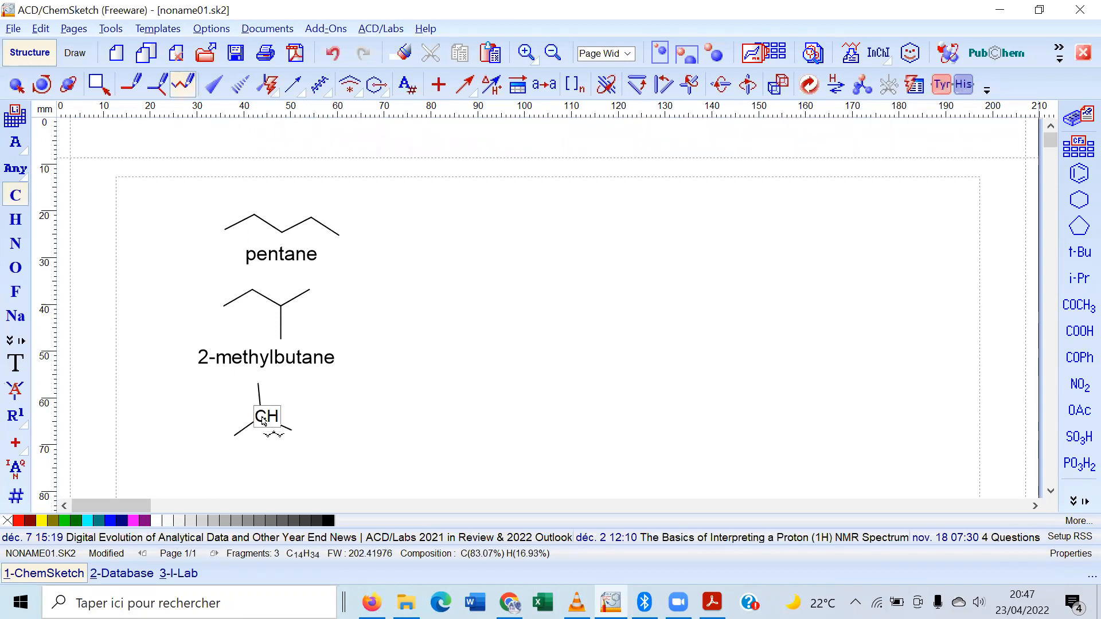
click(263, 420)
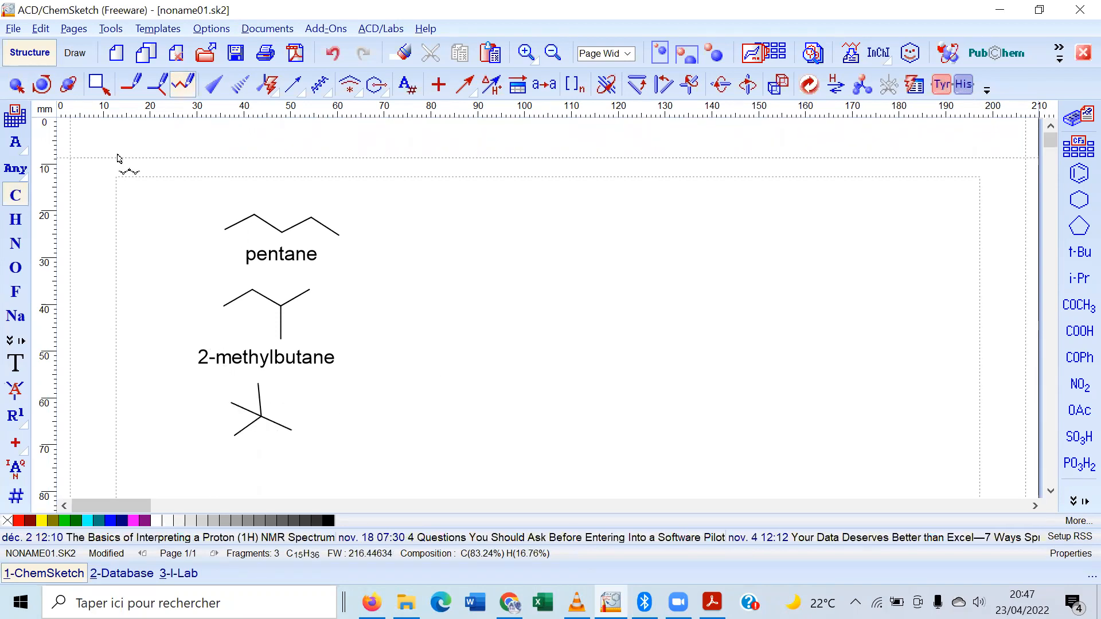
Clean up the geometry of the four-branched structure and generate its chemical name
click(16, 85)
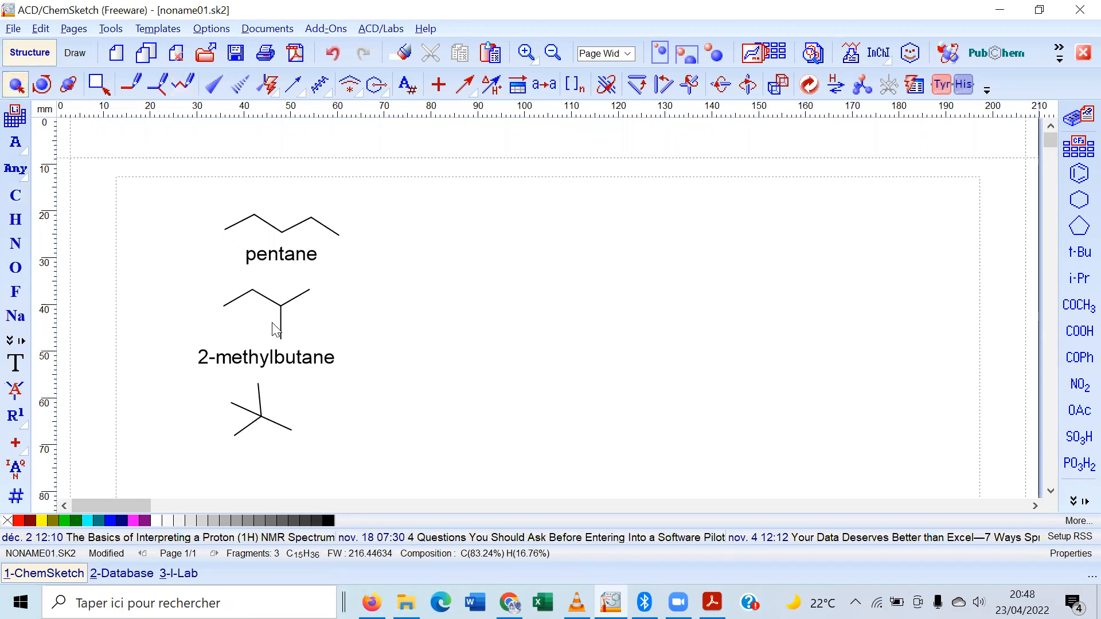
click(270, 421)
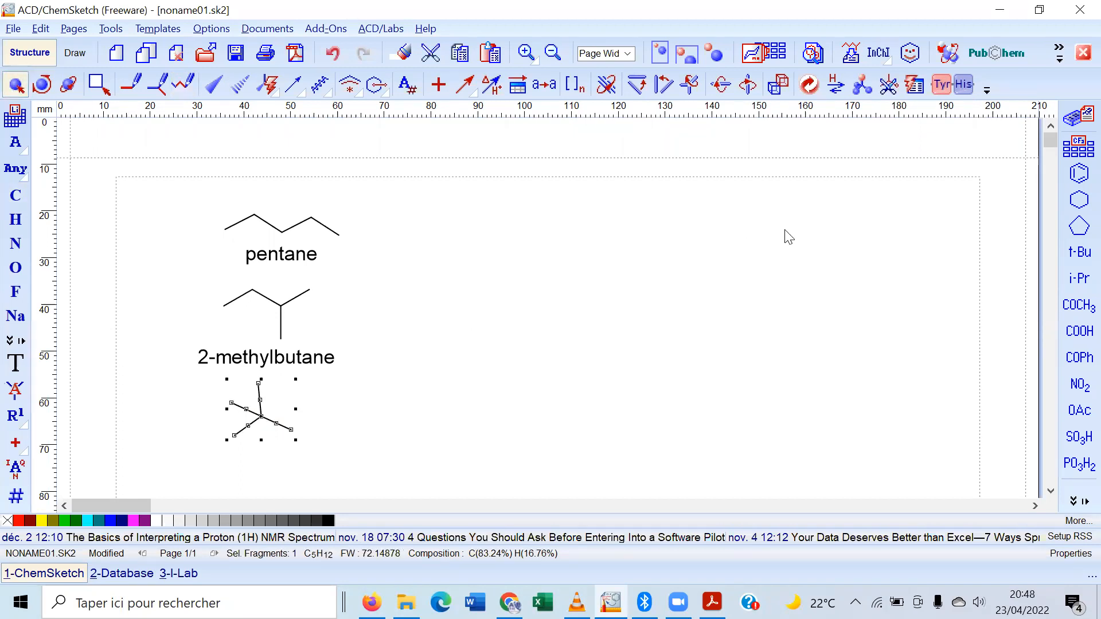
click(807, 92)
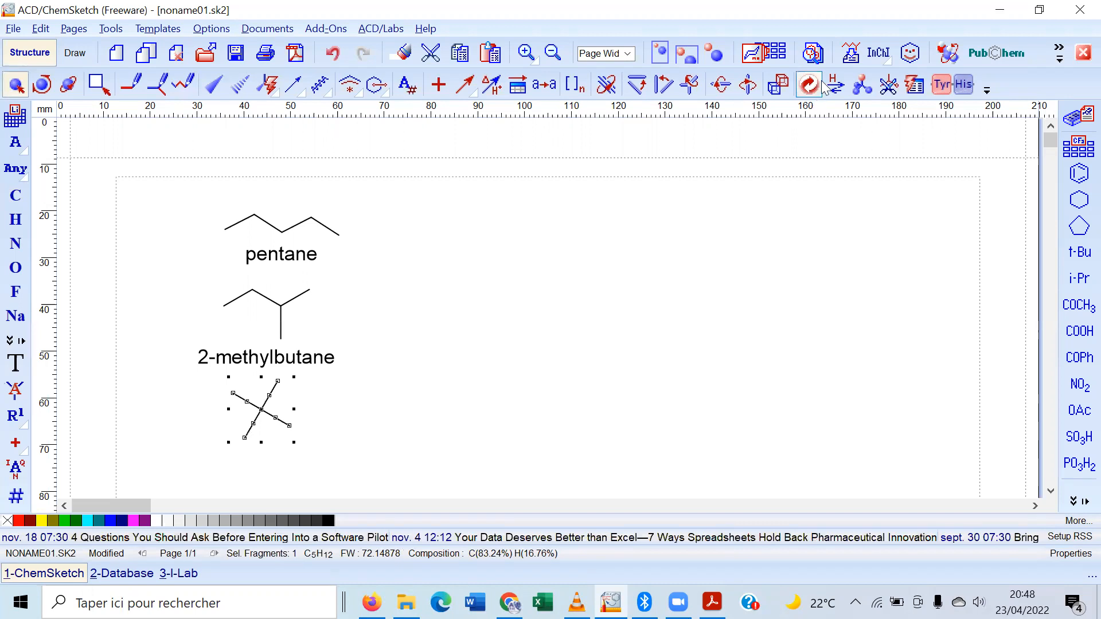
click(851, 53)
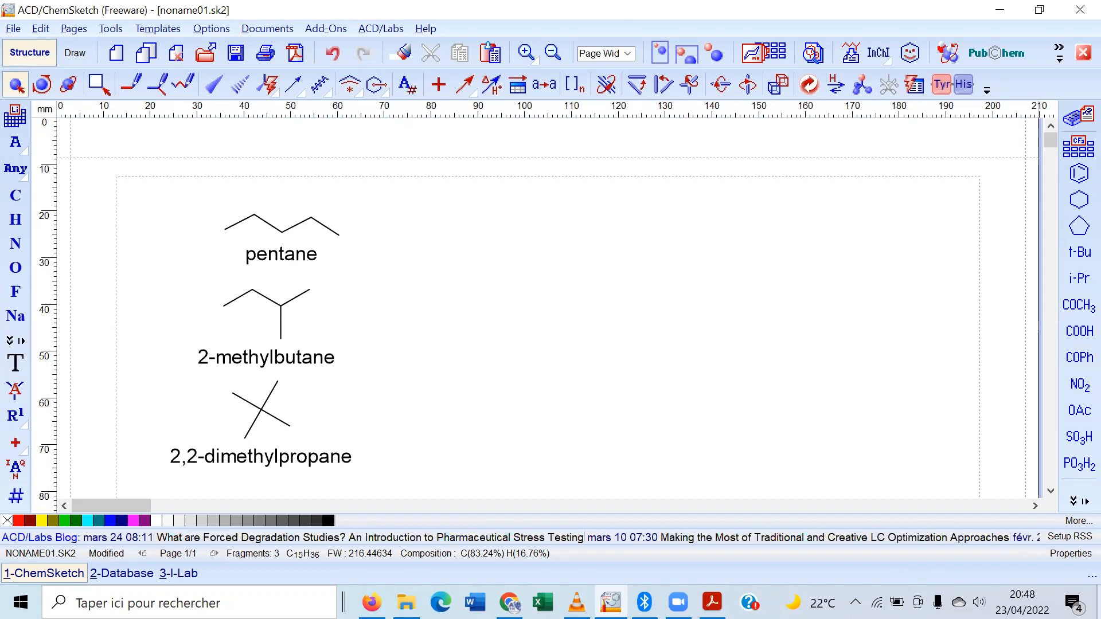
Show the Windows desktop and create a new folder on it
key(super+d)
right_click(1061, 458)
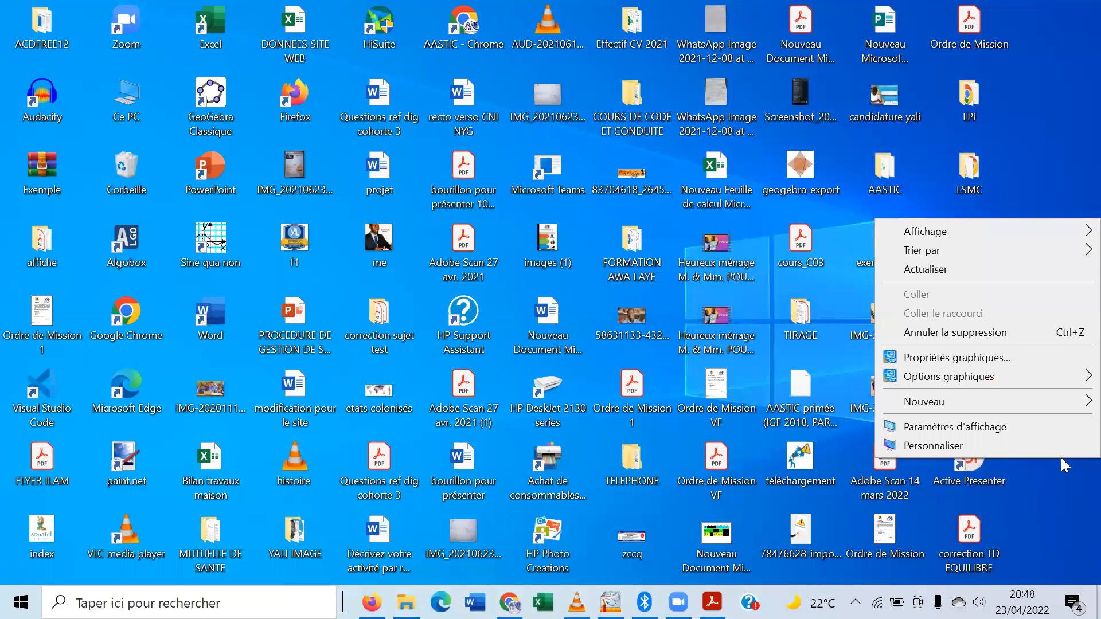
mouse_move(1011, 404)
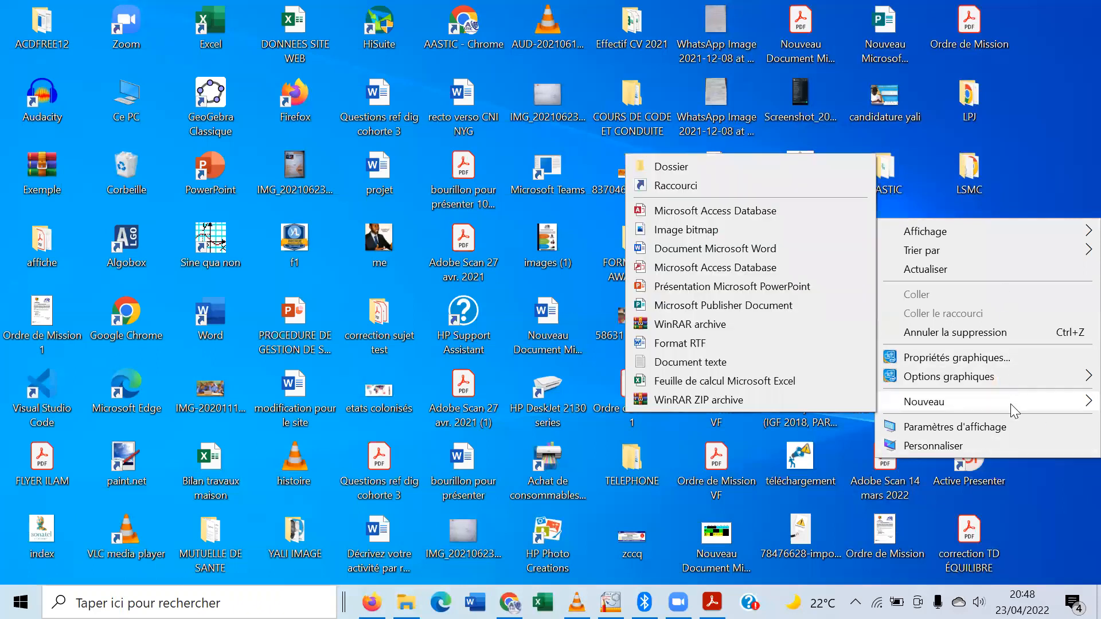
click(709, 169)
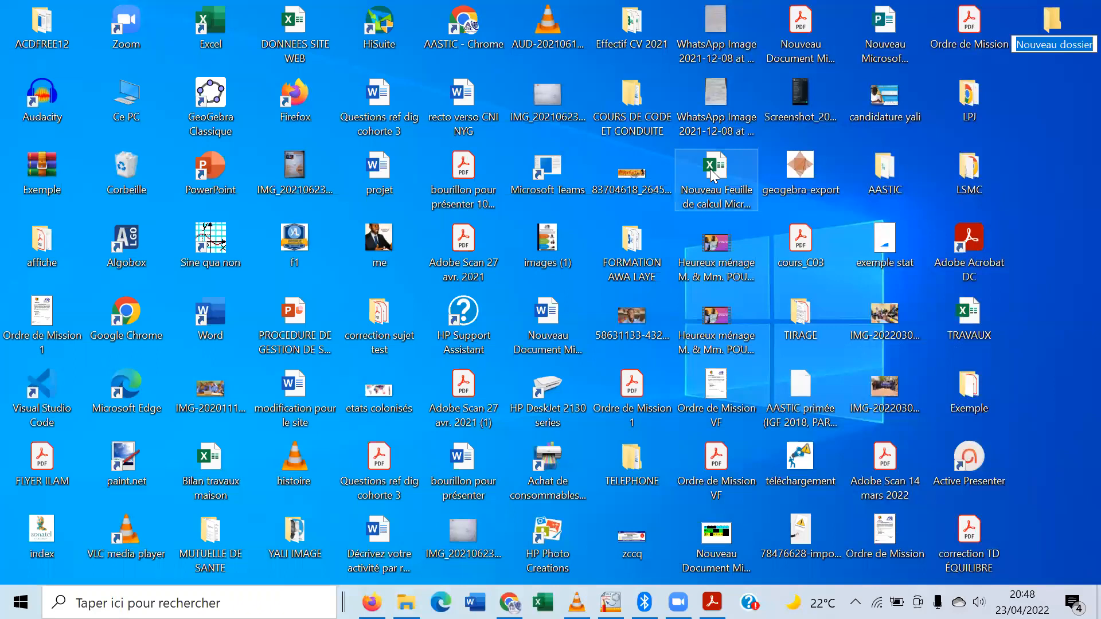
Try to name the new folder AASTIC, and decline merging it with the existing folder
text(AASTIC)
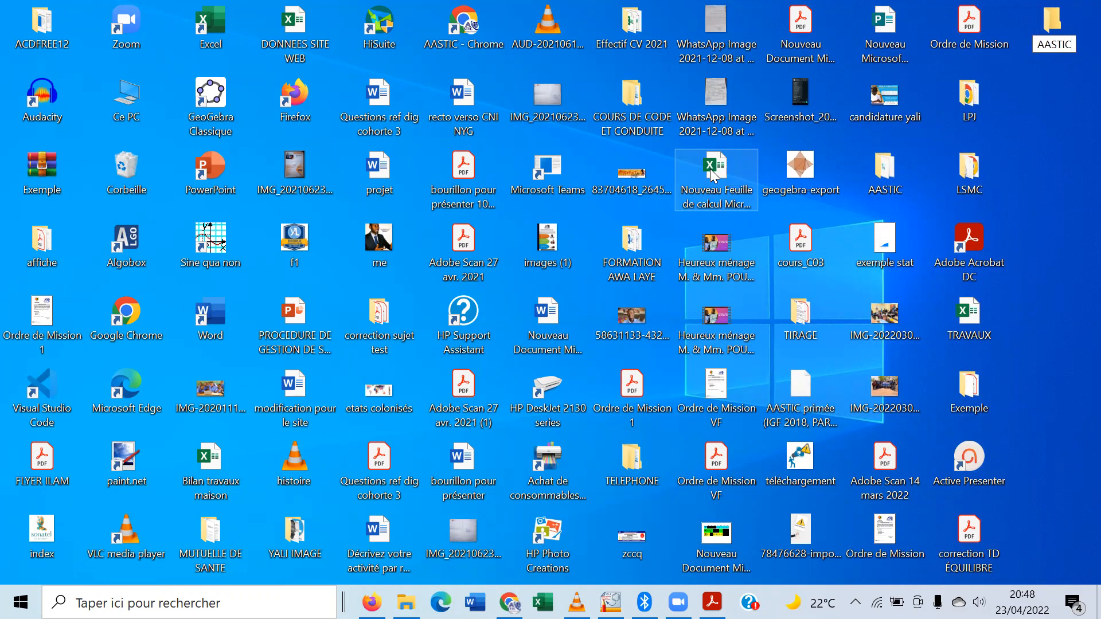
click(1066, 142)
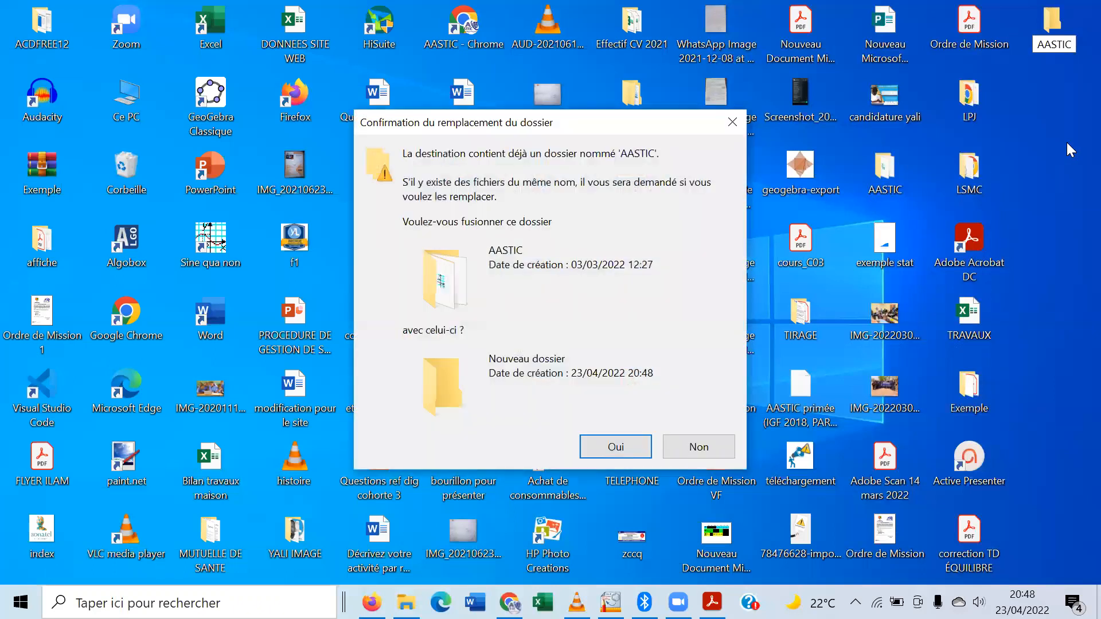
click(709, 448)
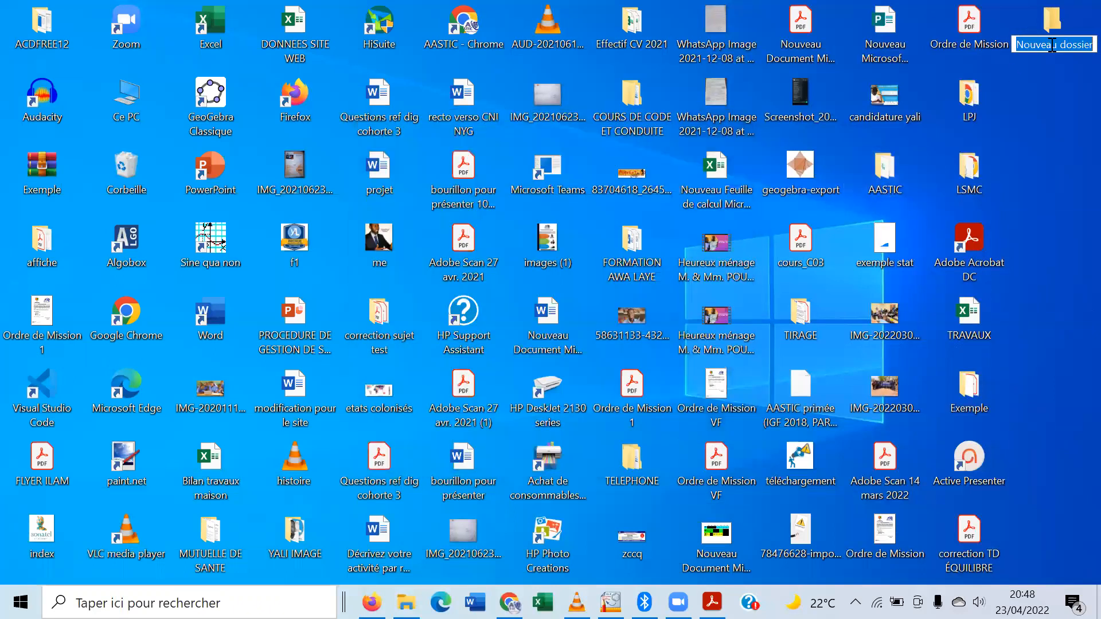
Name the new desktop folder AASTIC1
text(AAS)
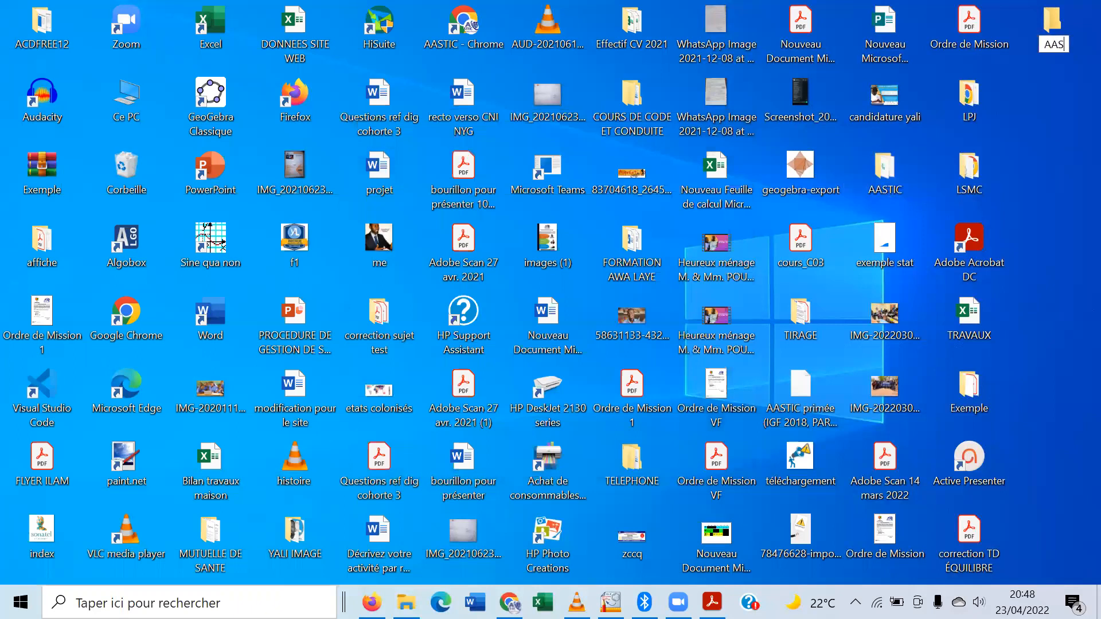
text(TIC1)
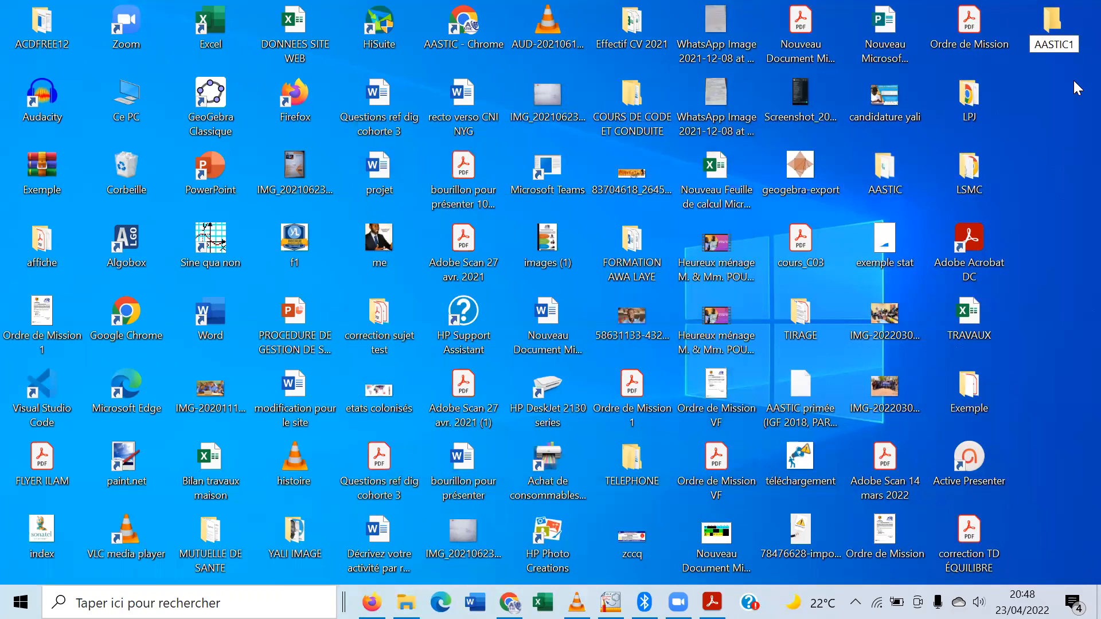
key(Return)
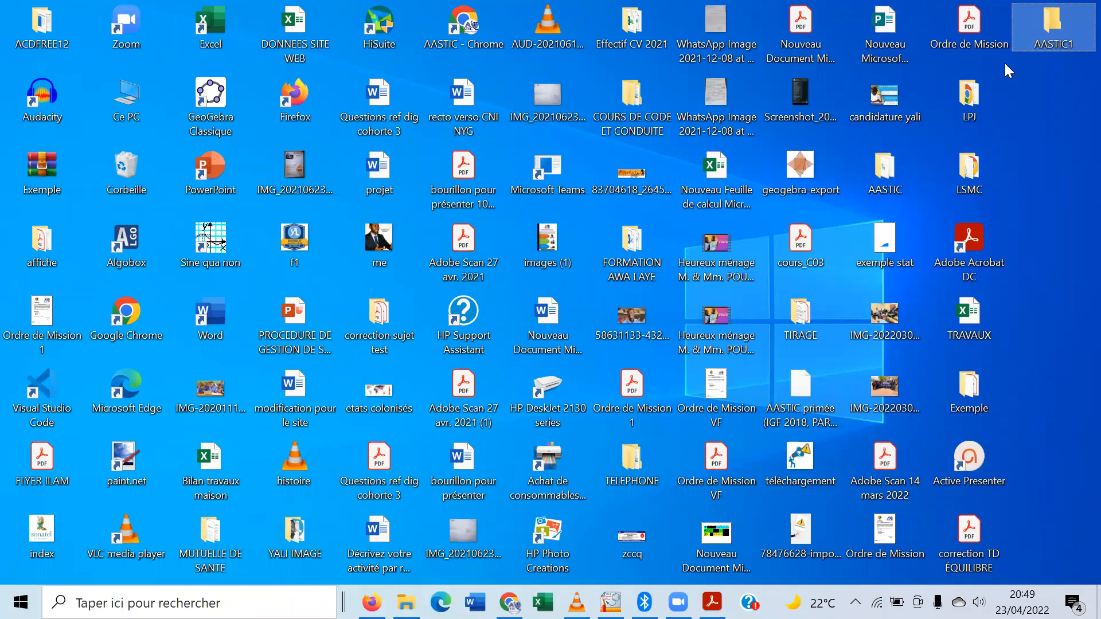
Open the AASTIC1 folder in a maximized window and minimize it, then dismiss the Bluetooth transfer window and return to ChemSketch
double_click(1070, 41)
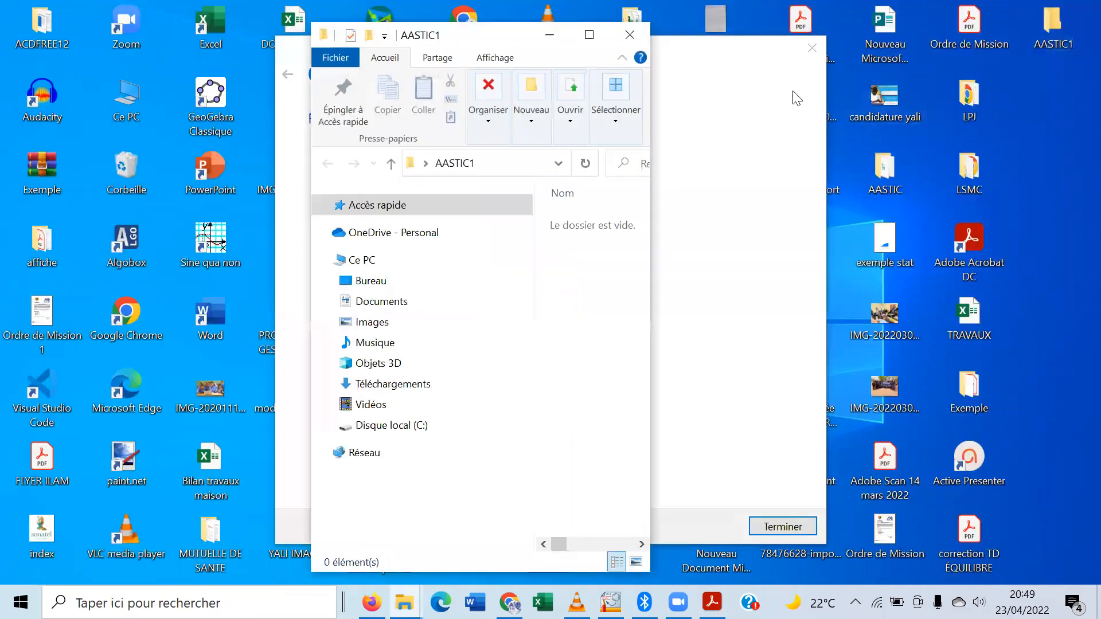
click(589, 35)
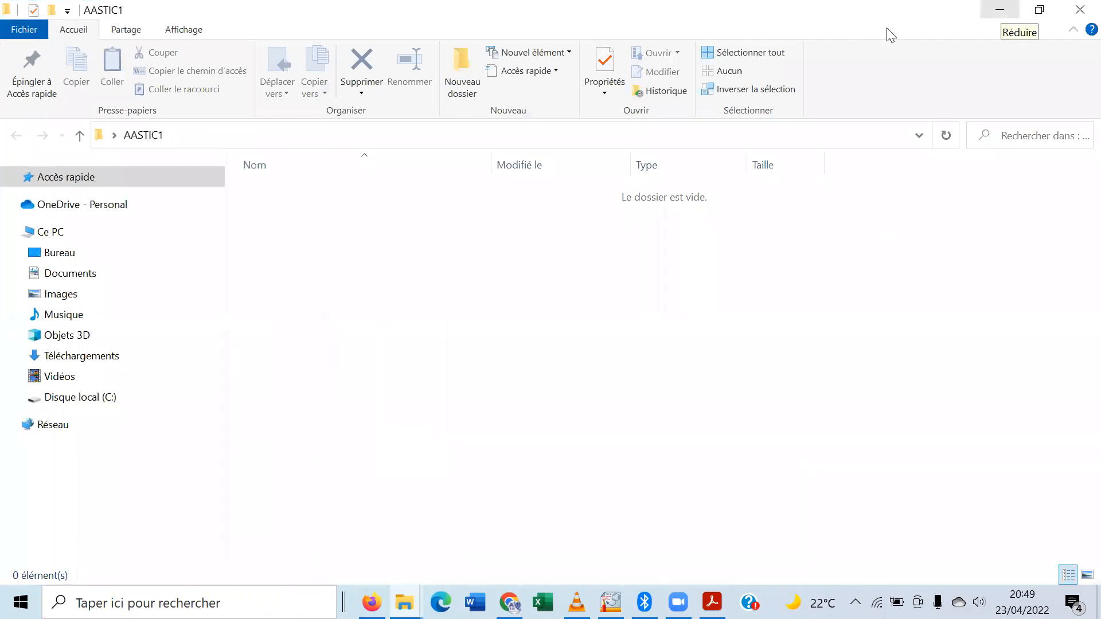
click(999, 9)
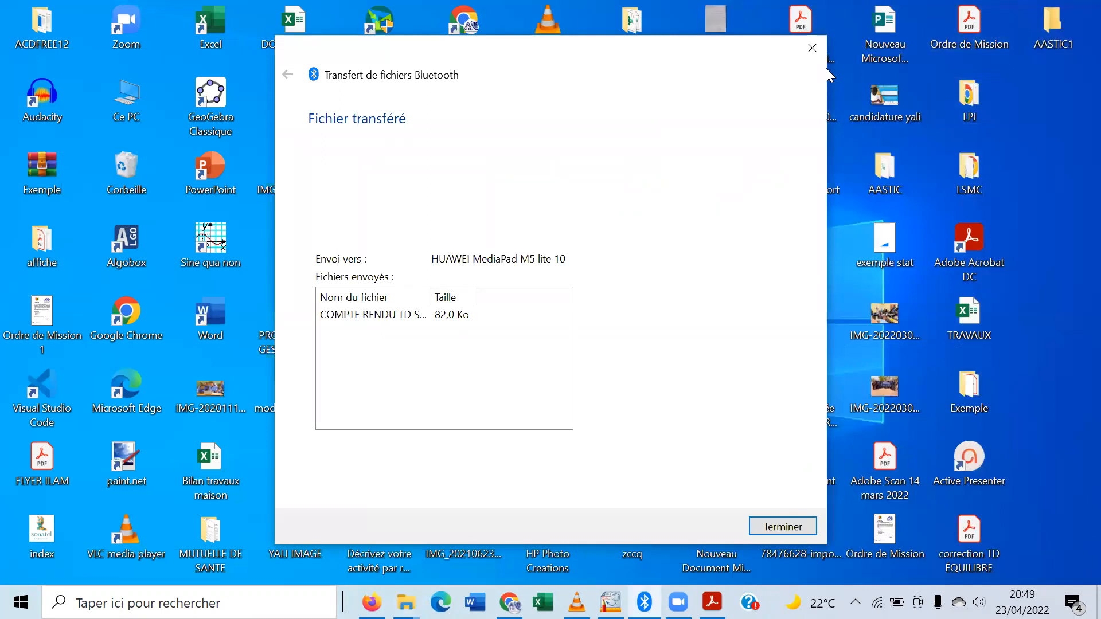
click(812, 49)
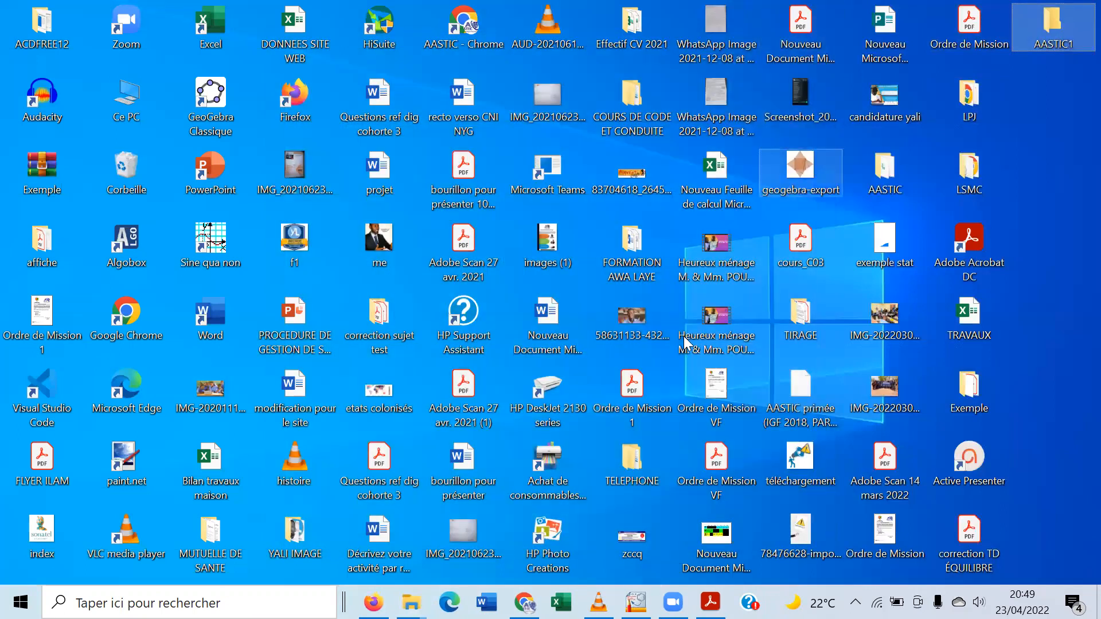
click(635, 602)
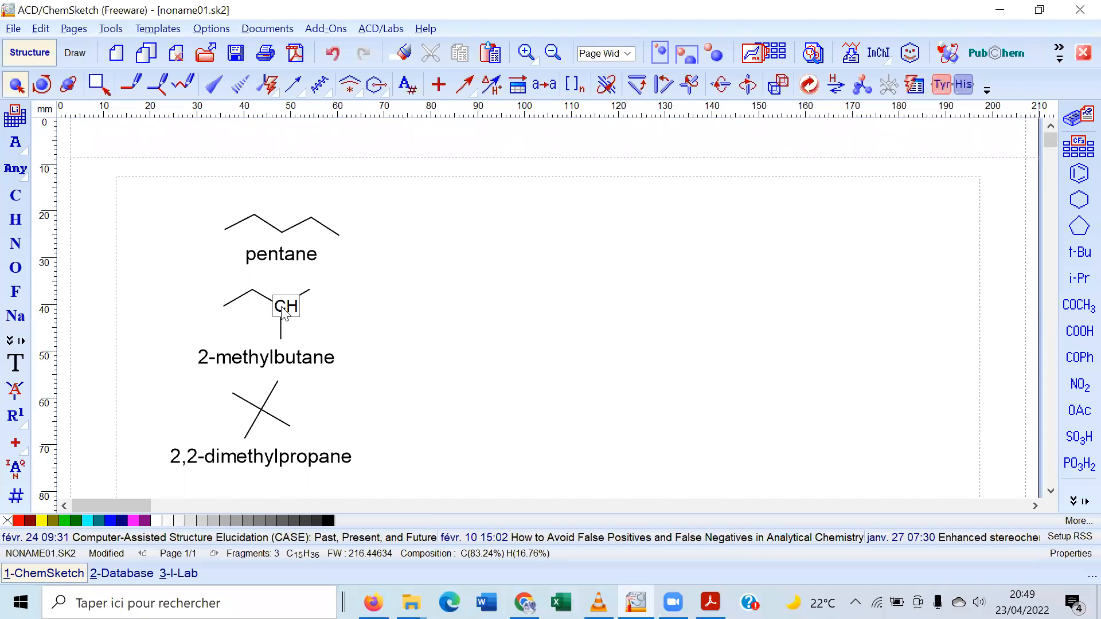
Try adding a one-carbon branch to the pentane chain, undo it, and go back to selection mode
click(15, 195)
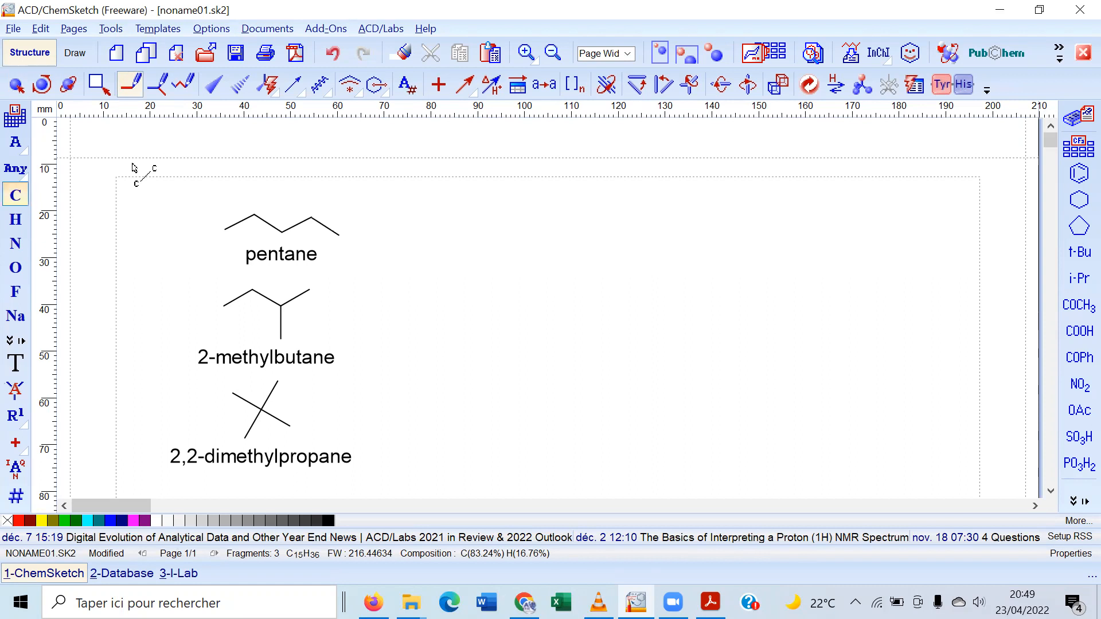
click(311, 220)
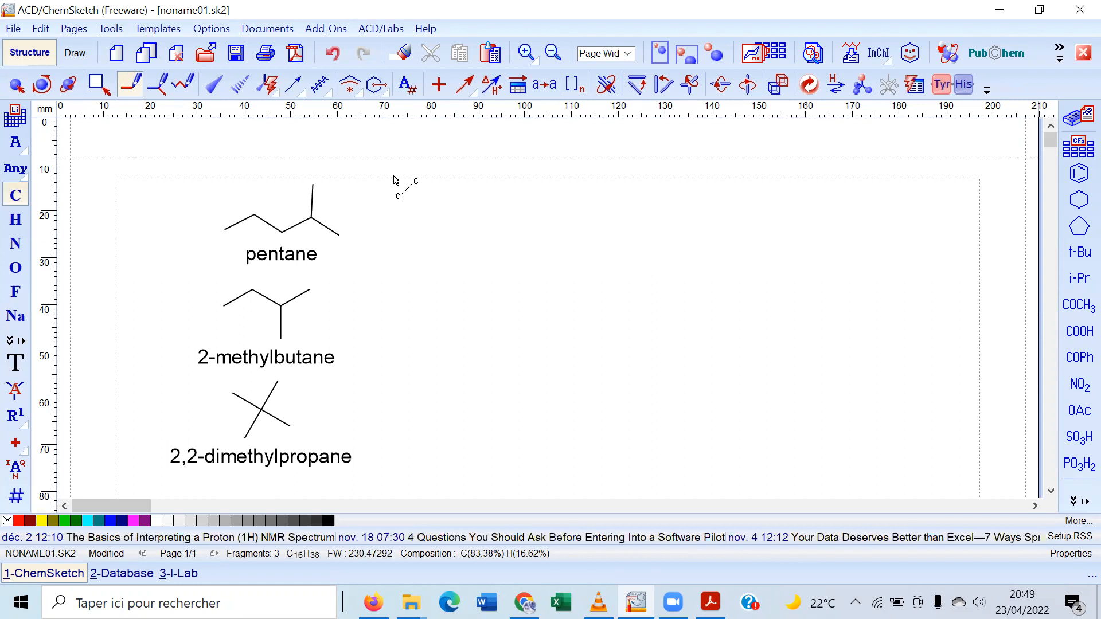
click(332, 57)
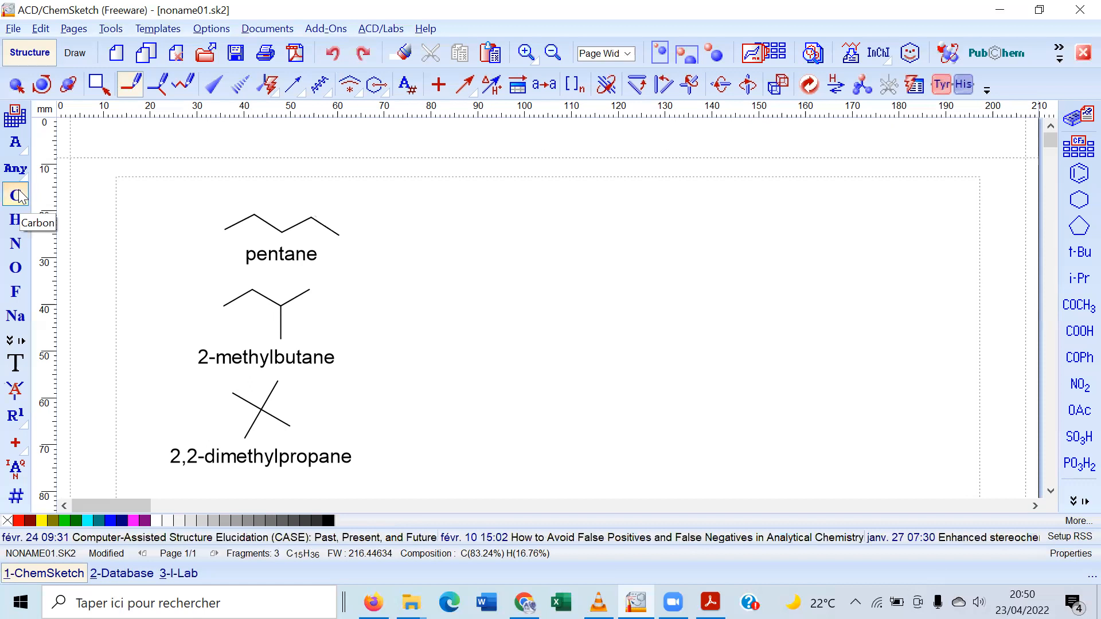
click(16, 86)
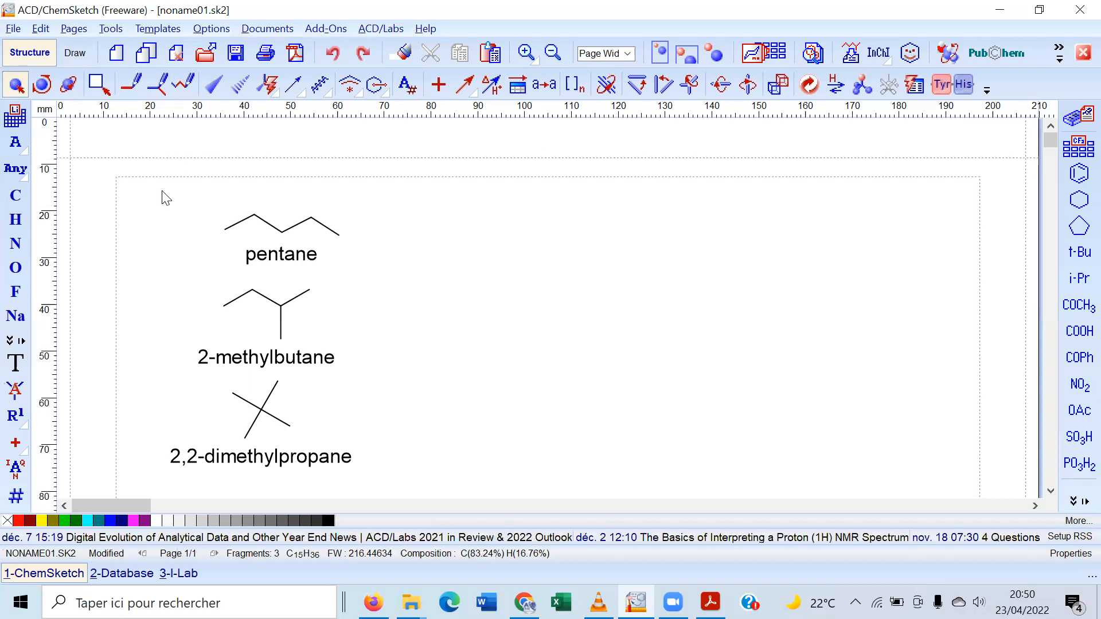
Start saving the document and choose the desktop folder AASTIC1 as the destination
click(13, 29)
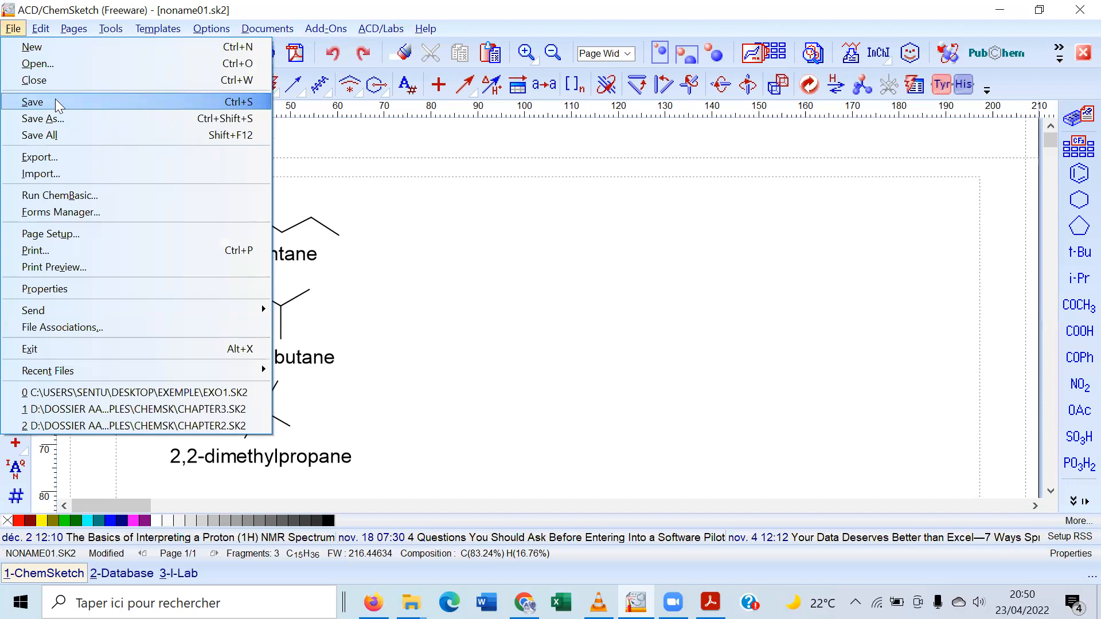
click(60, 134)
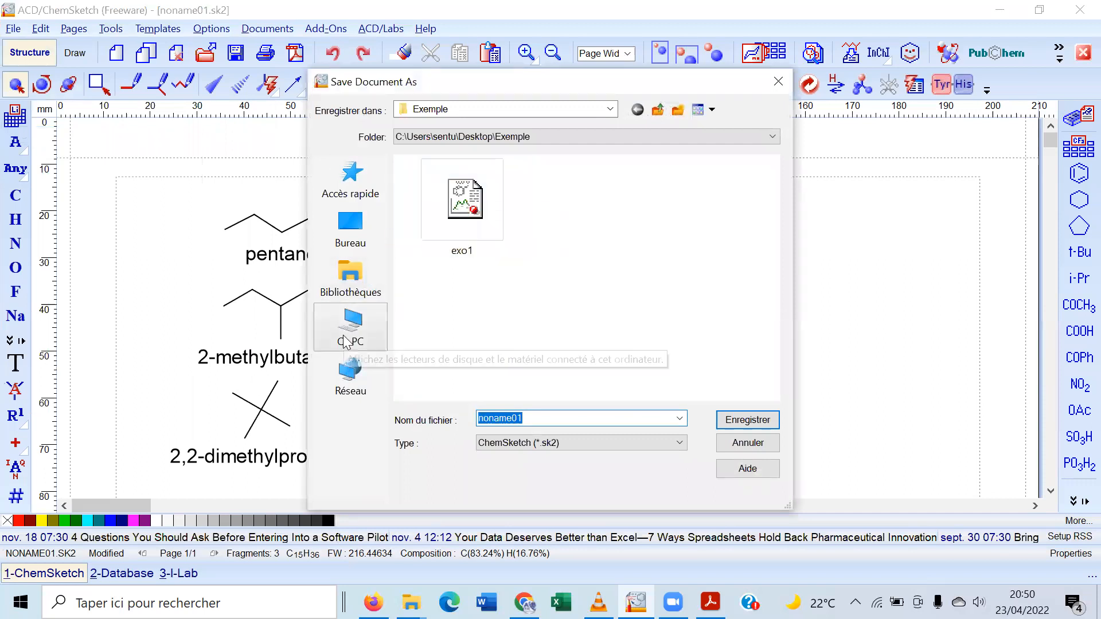
click(356, 226)
drag(769, 195, 779, 241)
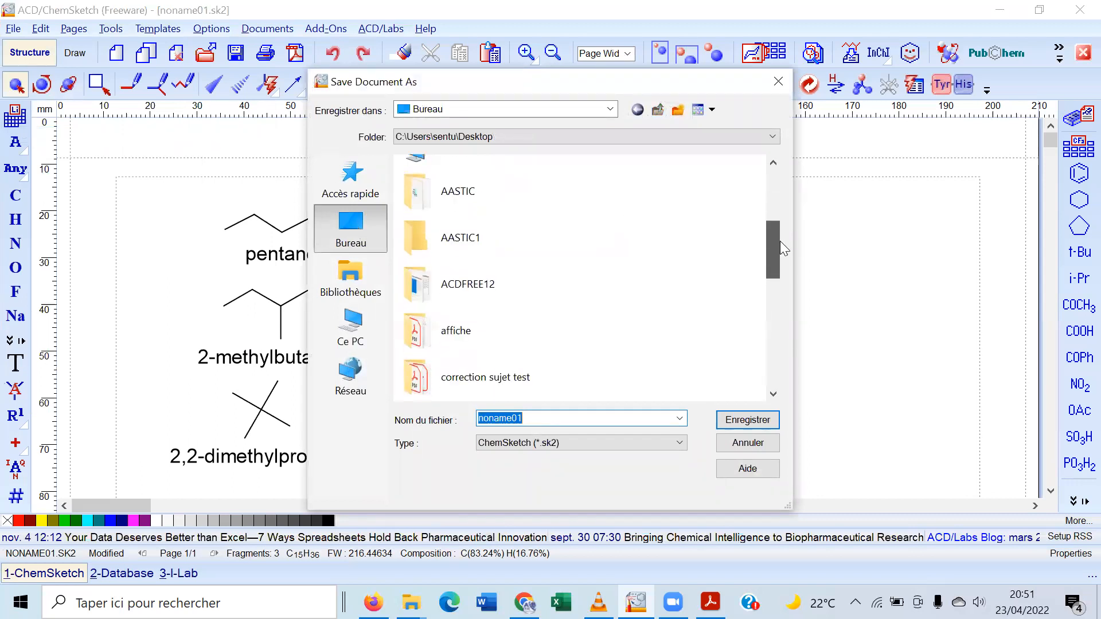
double_click(466, 219)
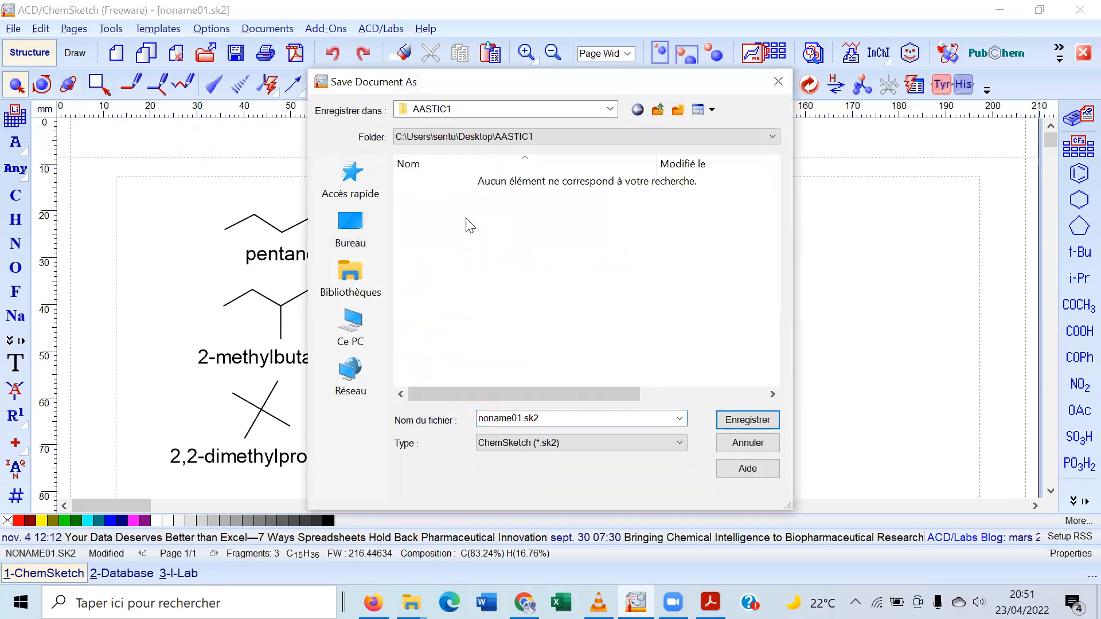
Name the file "Exercice 1, 1)" and save it as a ChemSketch document
double_click(563, 415)
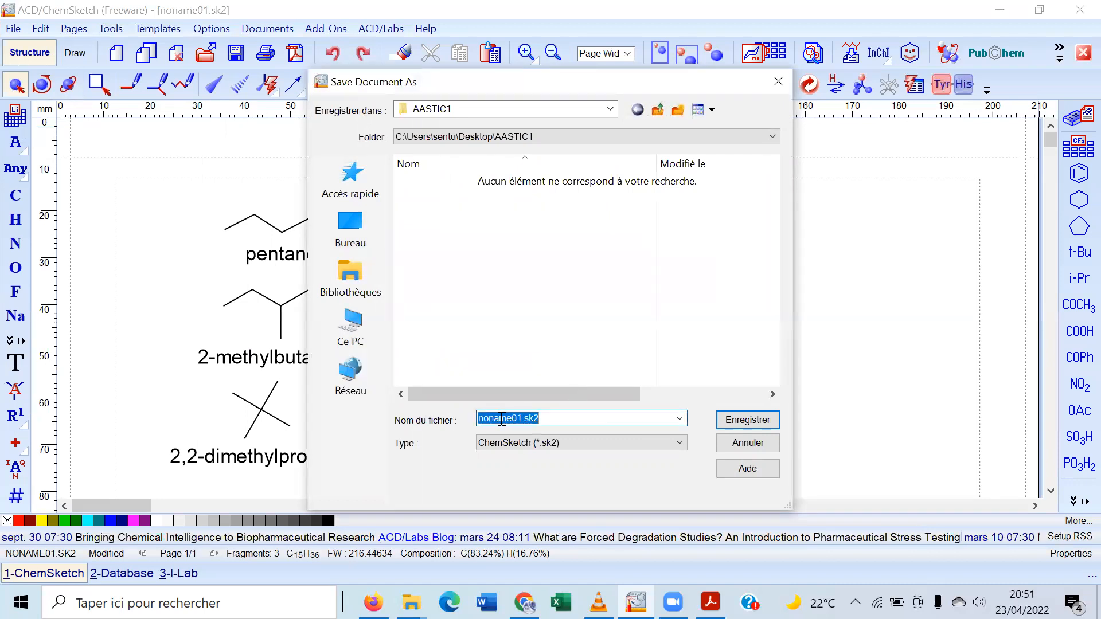
text(Exerice)
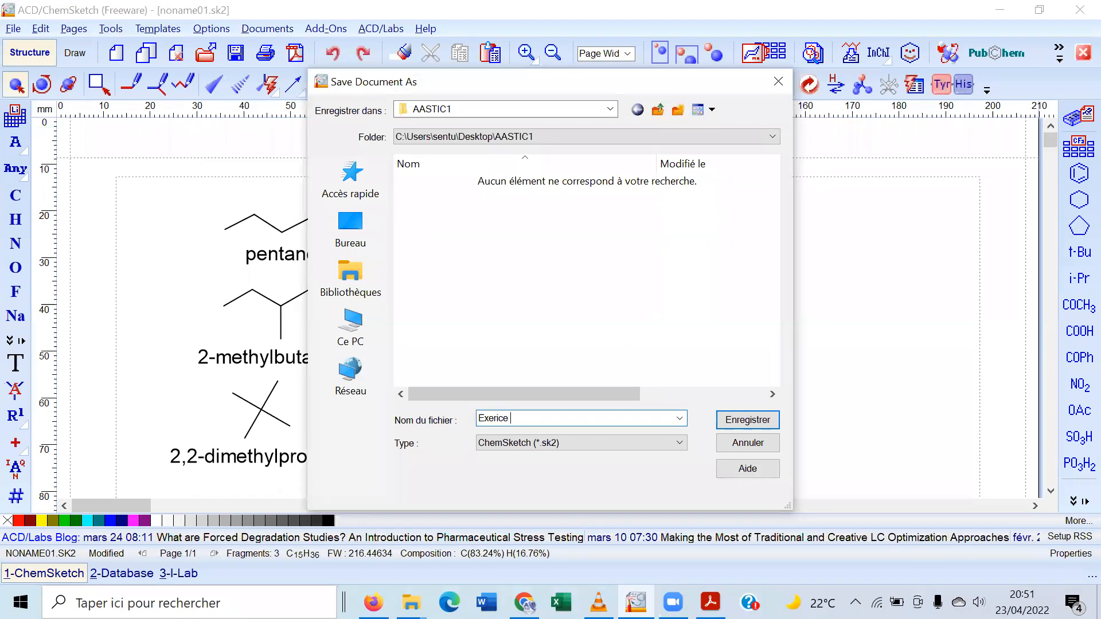
key(BackSpace)
key(BackSpace)
key(BackSpace)
text(cice)
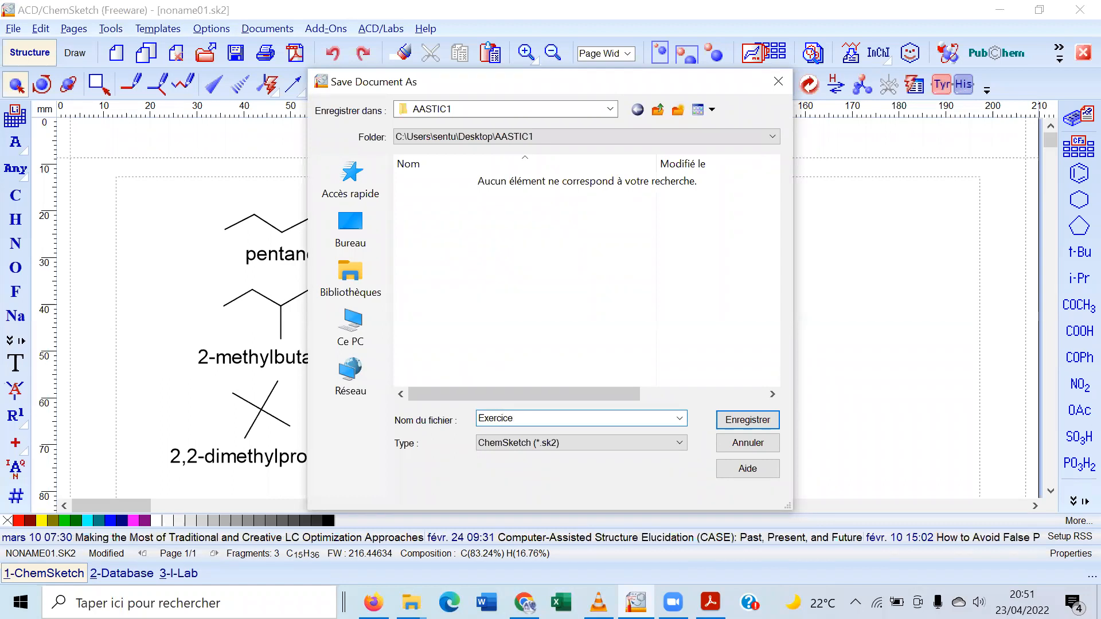
text( 1 :)
key(BackSpace)
key(BackSpace)
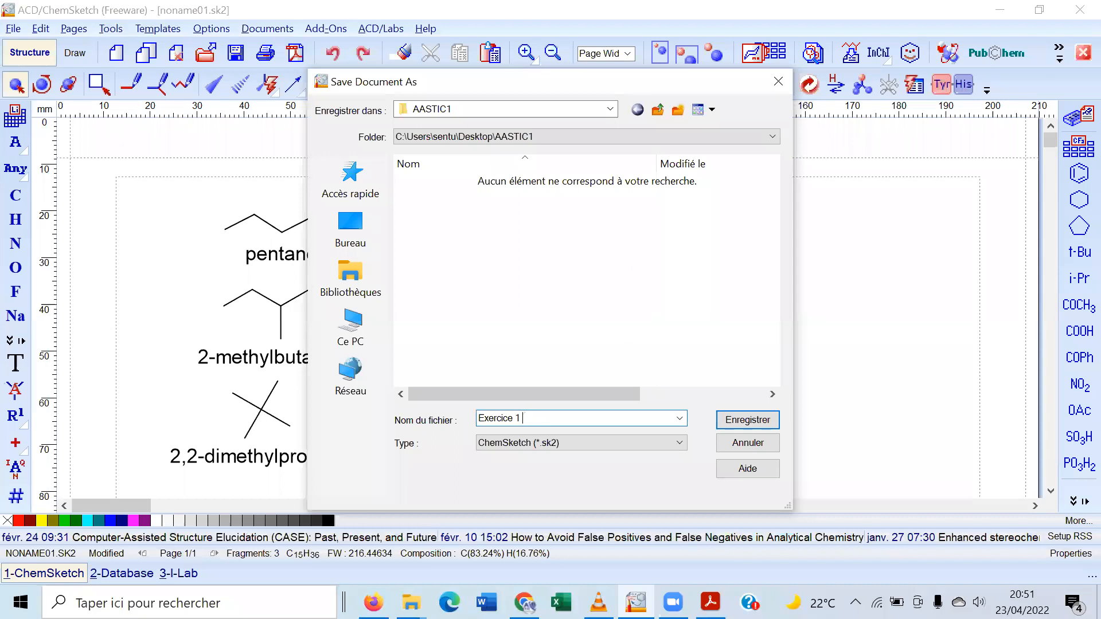
text(, 1))
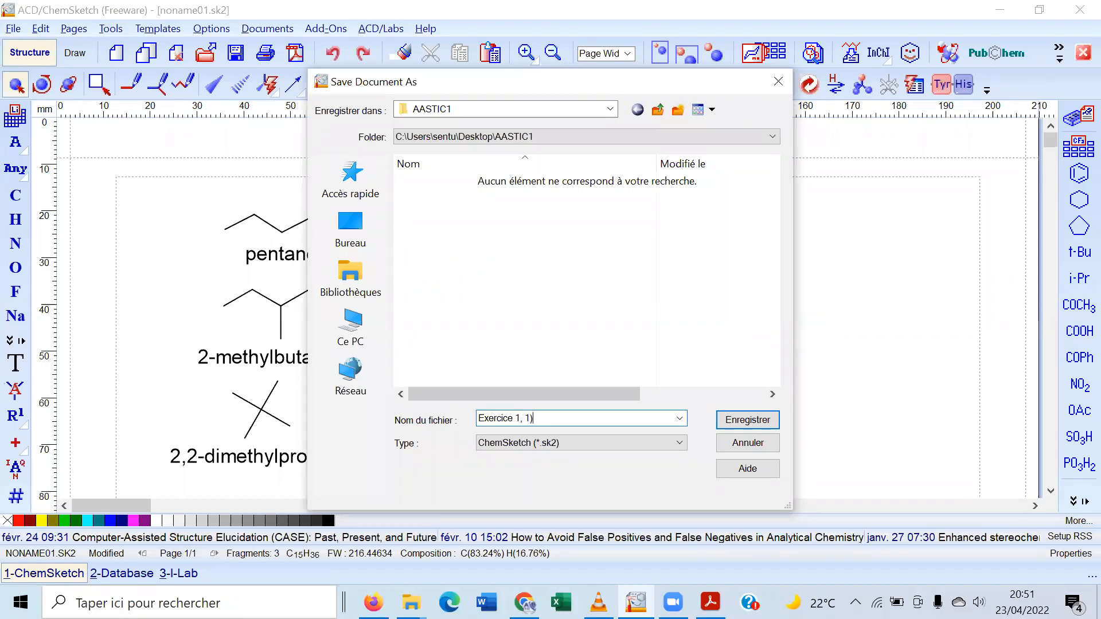
click(749, 420)
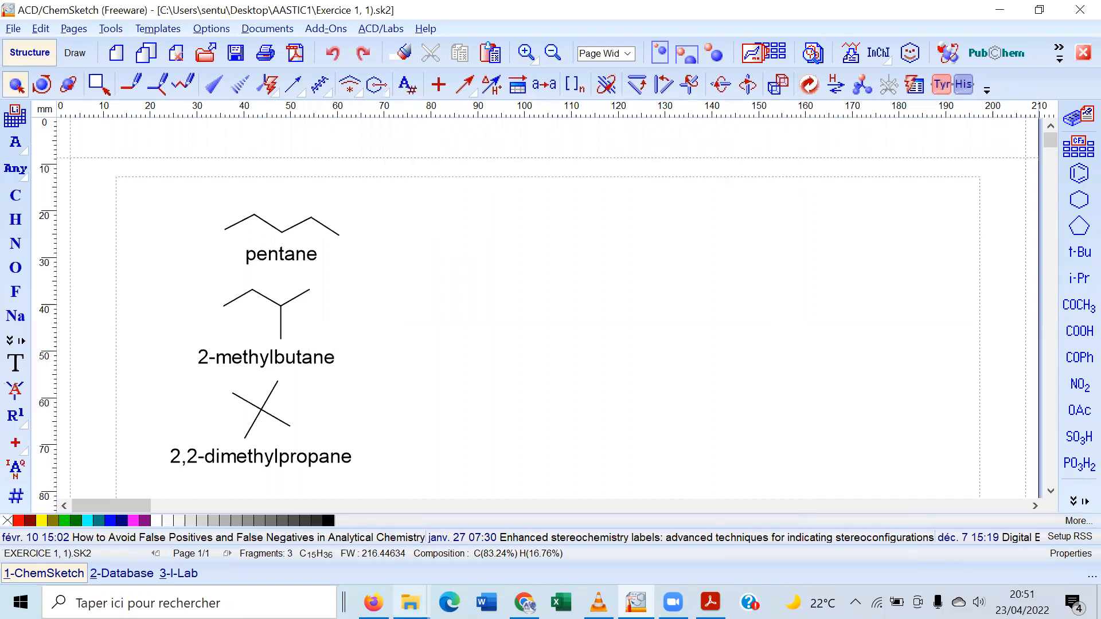
Check the AASTIC1 folder for the saved exercise file and return to ChemSketch
mouse_move(410, 602)
click(441, 561)
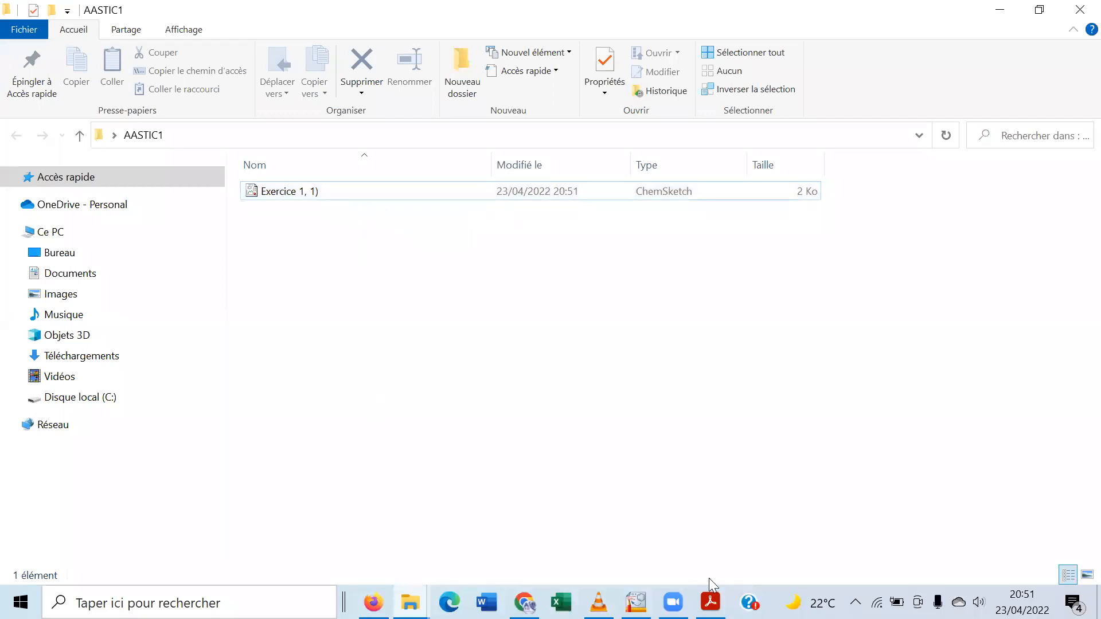
click(635, 602)
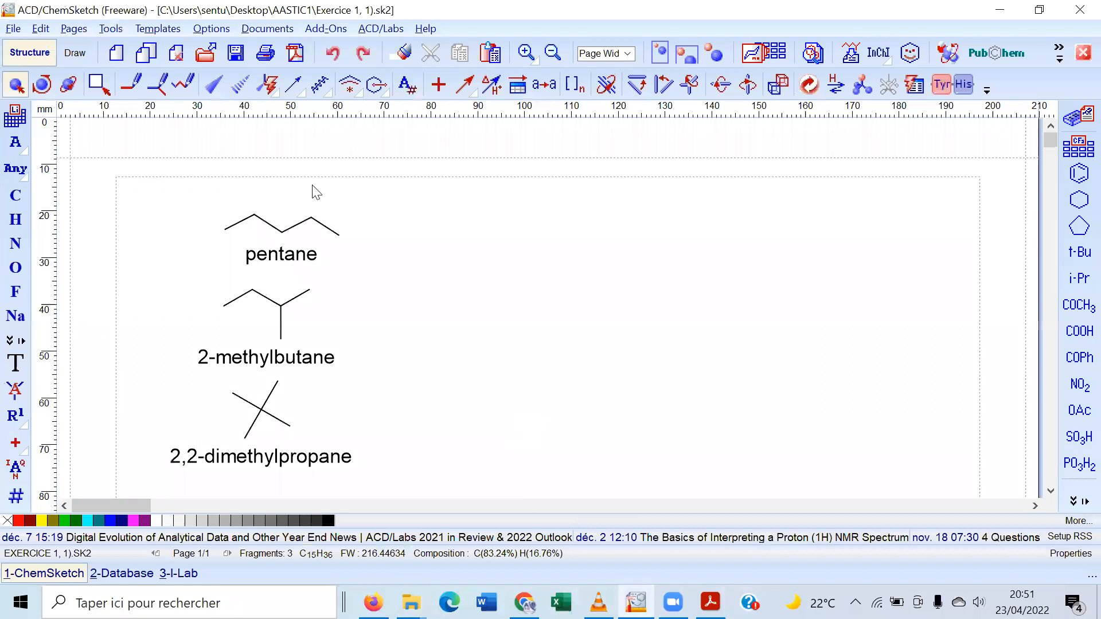
Delete all three structures with their names from the page, and undo the deletion
drag(140, 172, 427, 467)
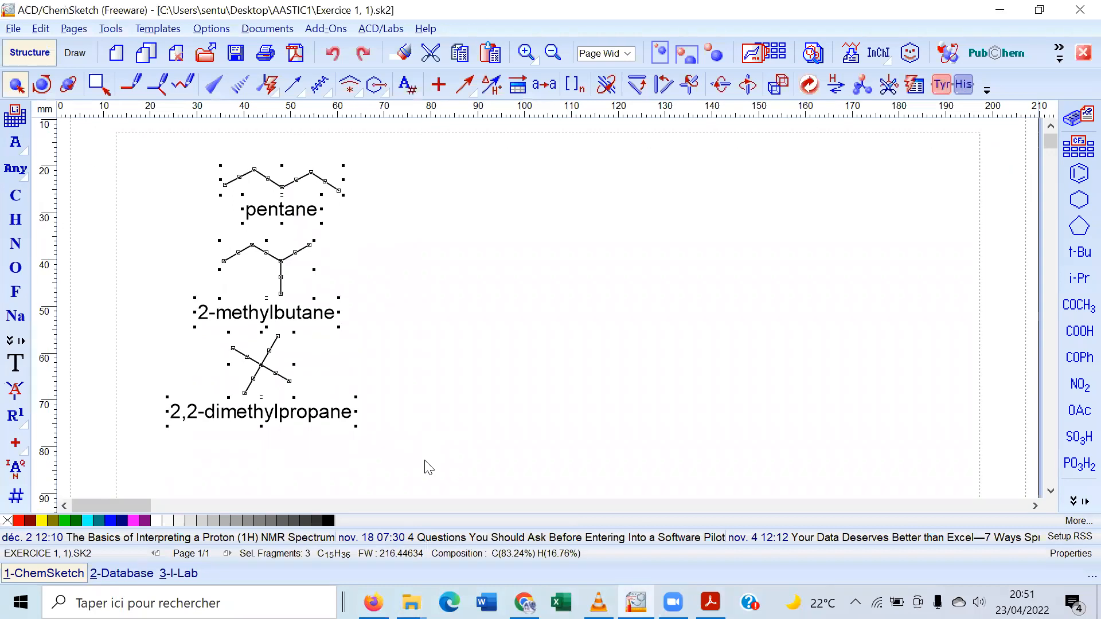
key(Delete)
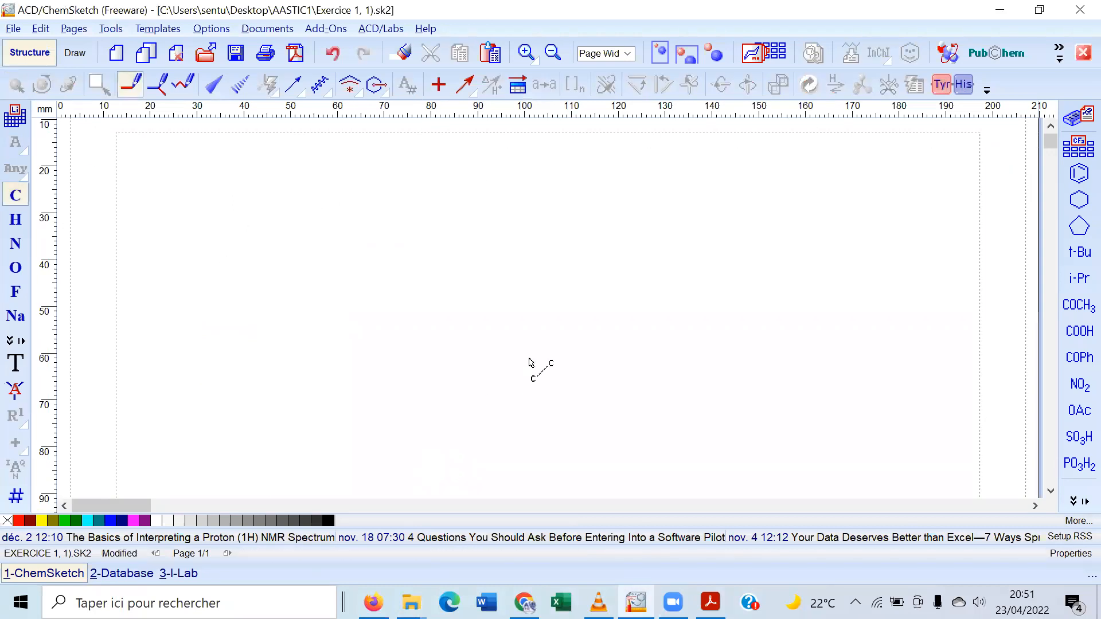
click(486, 78)
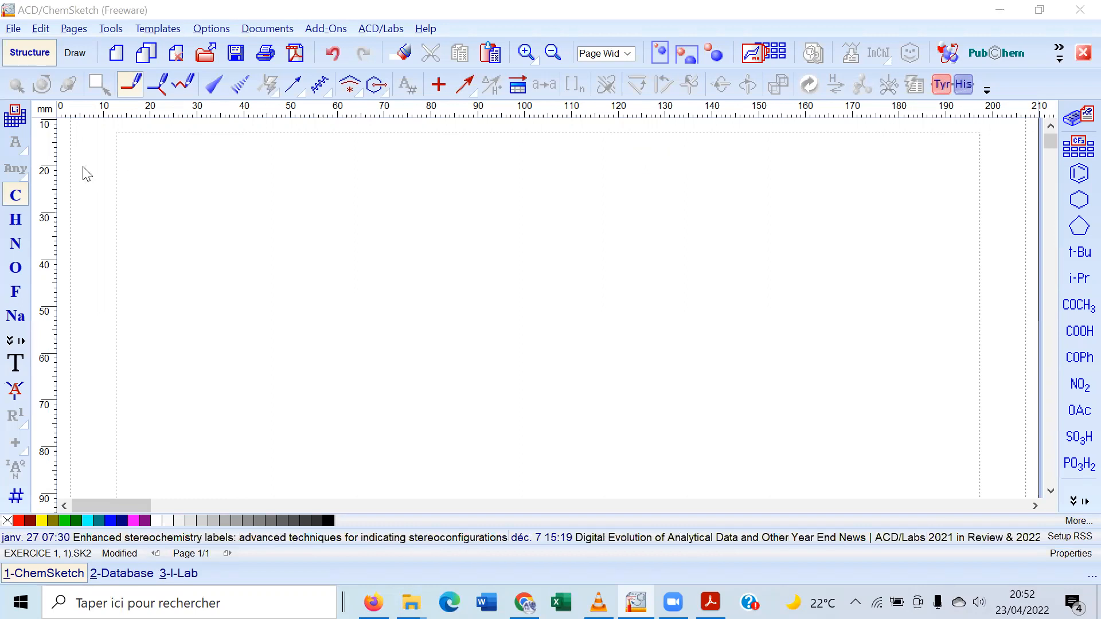
click(333, 49)
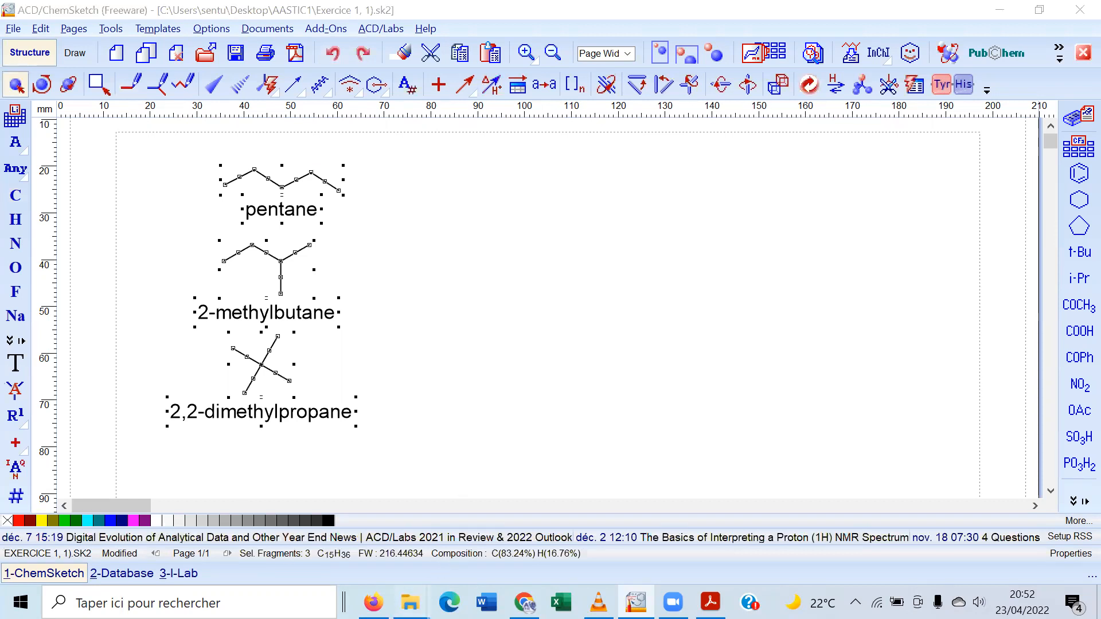
Create a Word document named TD CHEMSKETCH in the AASTIC1 folder and select it
mouse_move(412, 590)
click(432, 556)
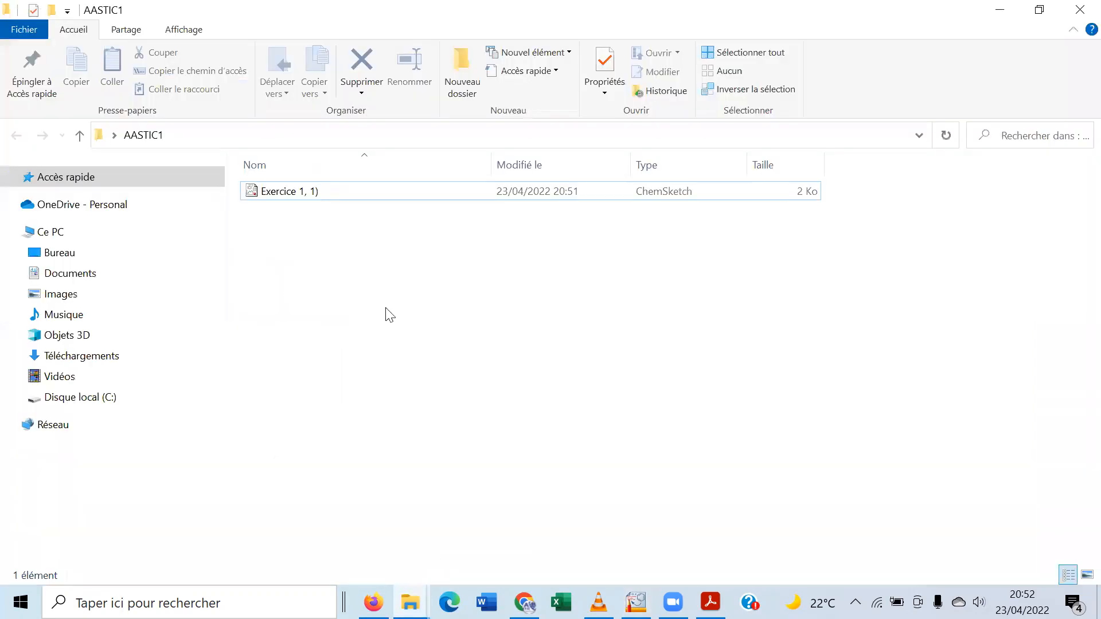
right_click(363, 269)
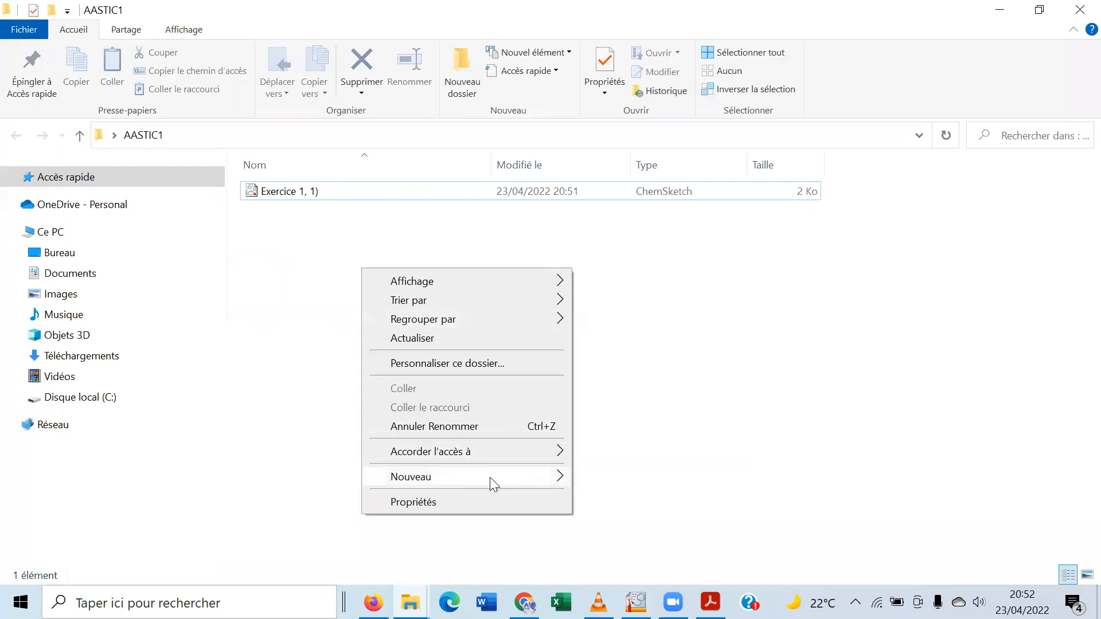
mouse_move(492, 476)
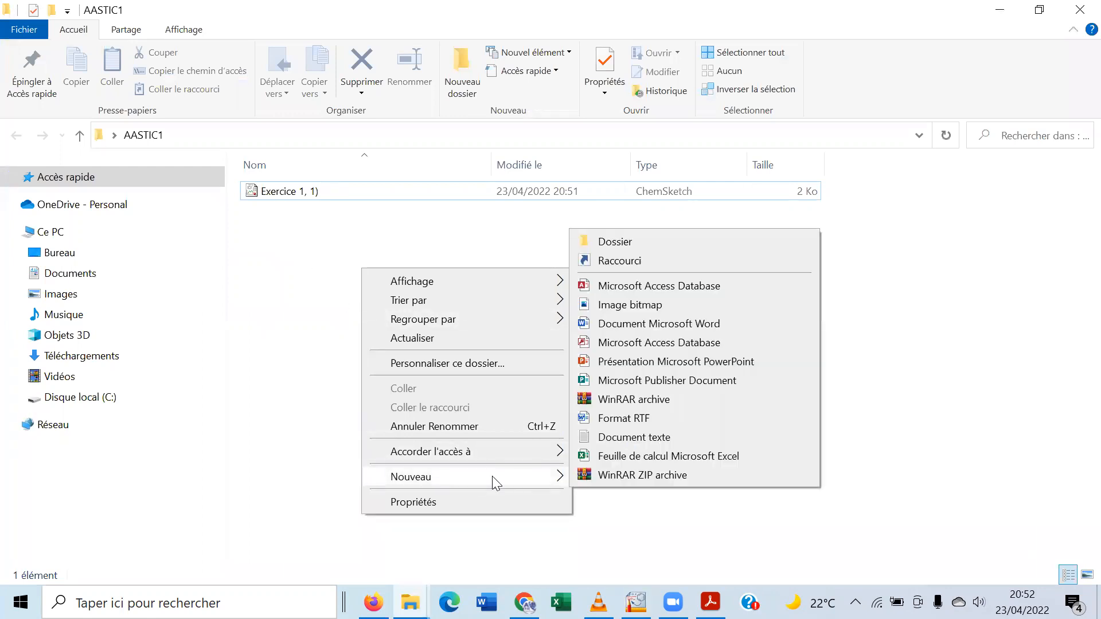
click(642, 324)
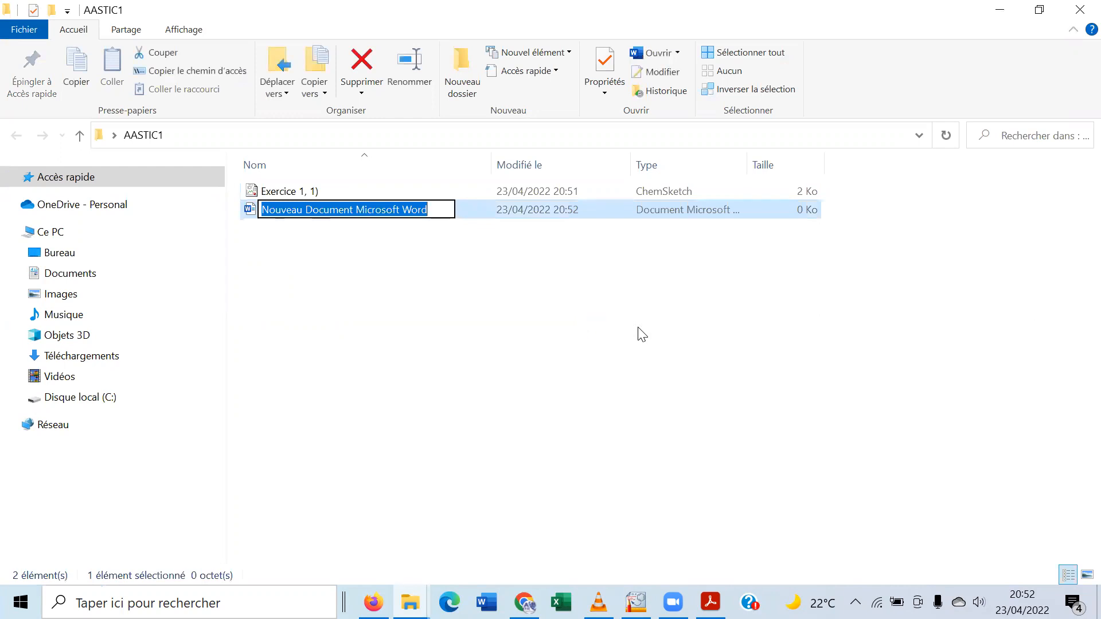
text(T)
text(D CHEMS)
text(K)
key(BackSpace)
text(KETCH)
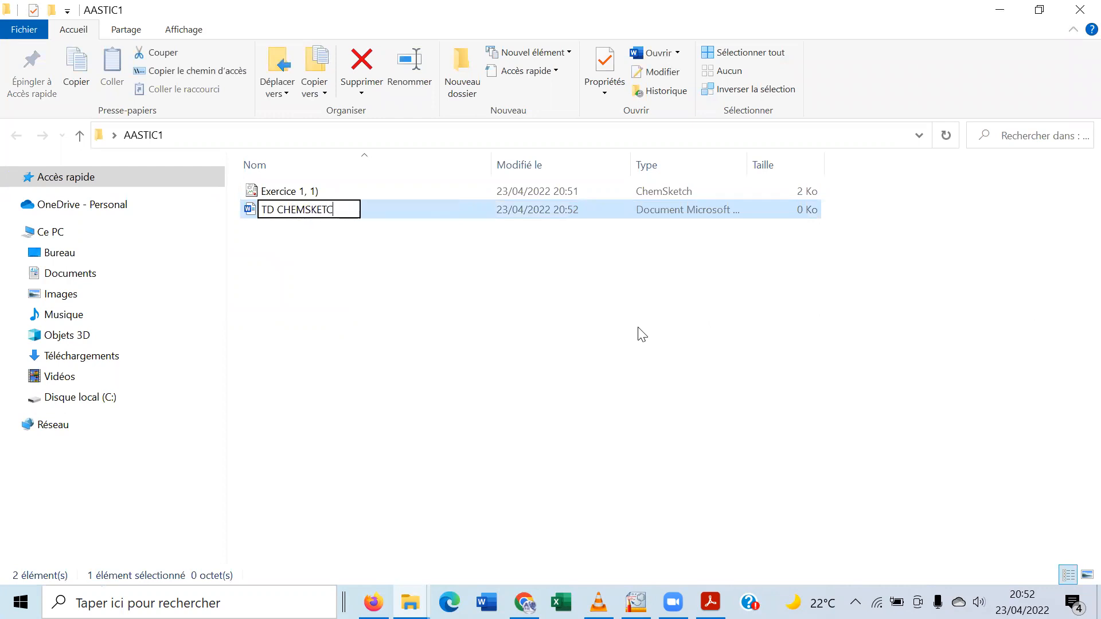
click(512, 324)
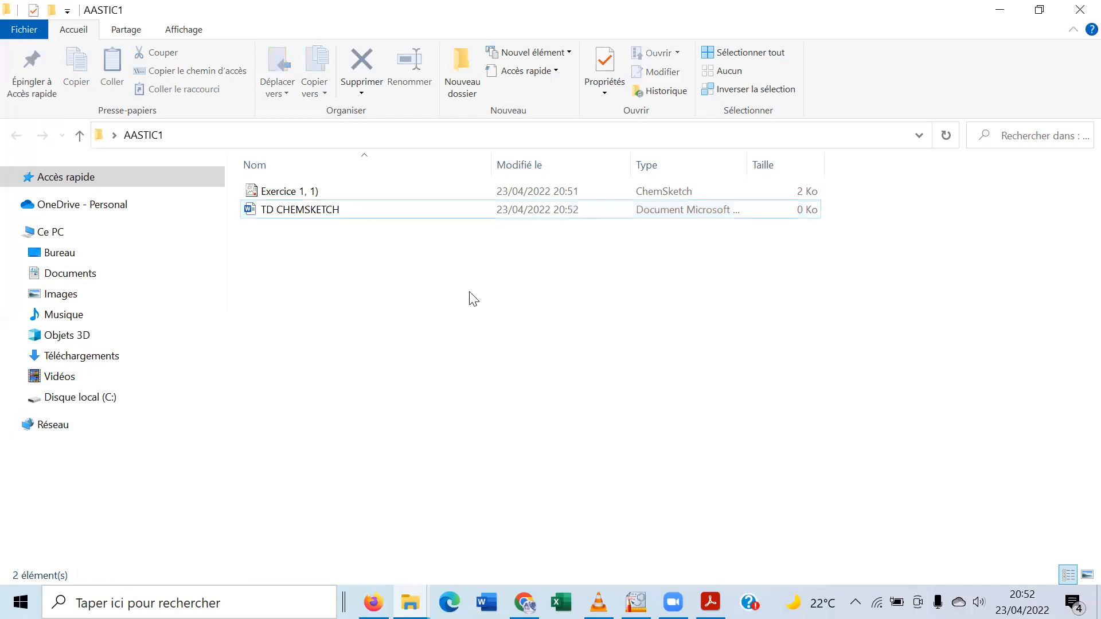
click(344, 216)
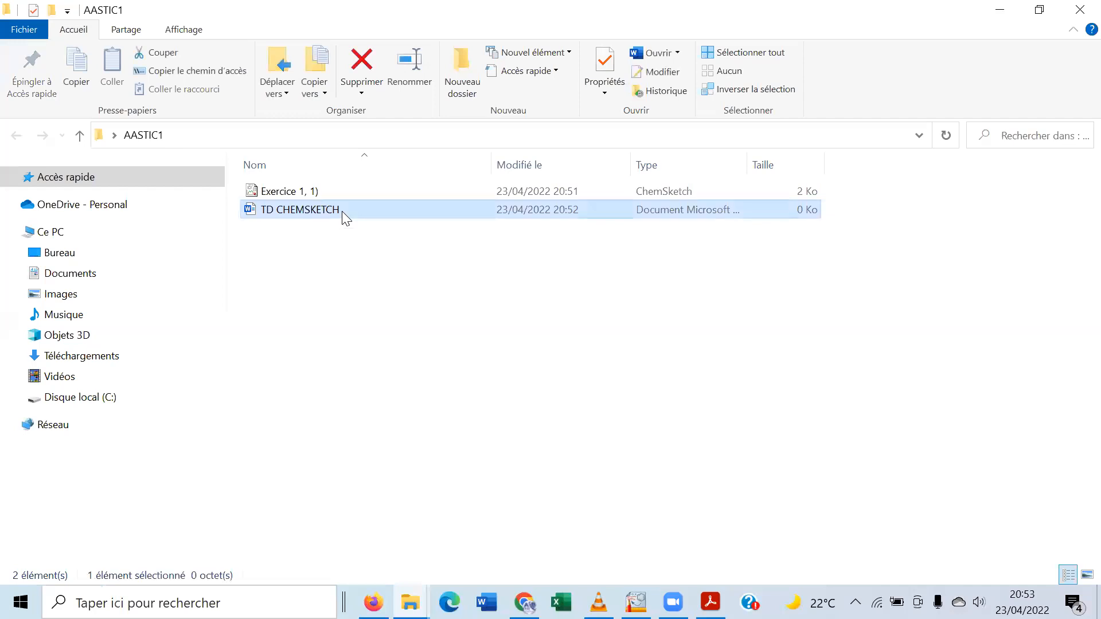
Rename the Word document as "TD CHEMSKETCH - Compte rendu"
click(344, 214)
click(345, 209)
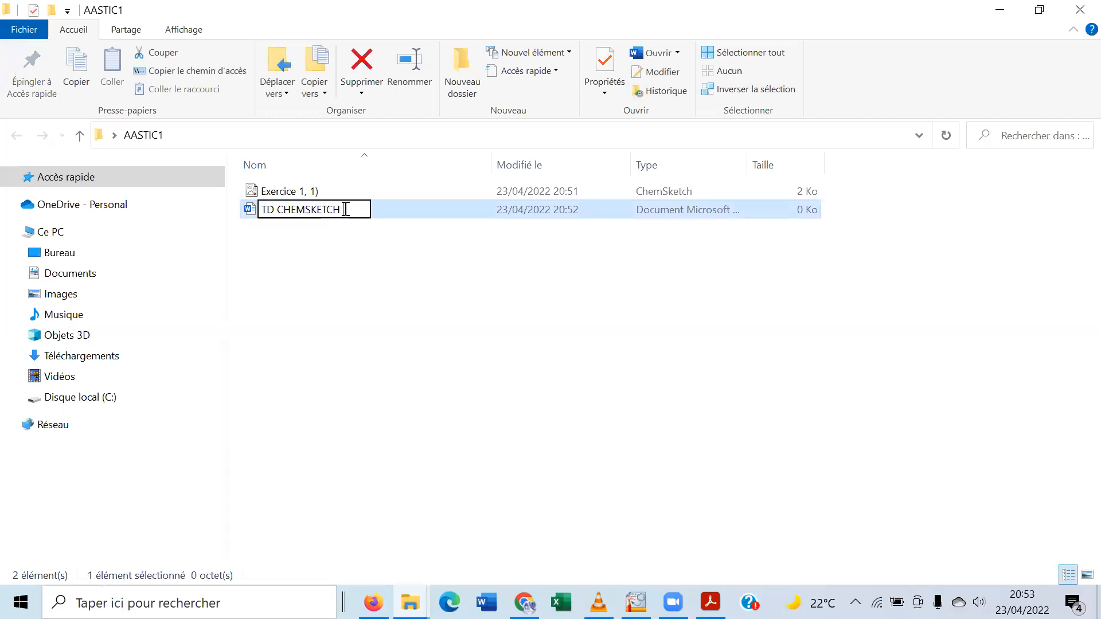
text(- Compte e)
key(BackSpace)
text(rendu)
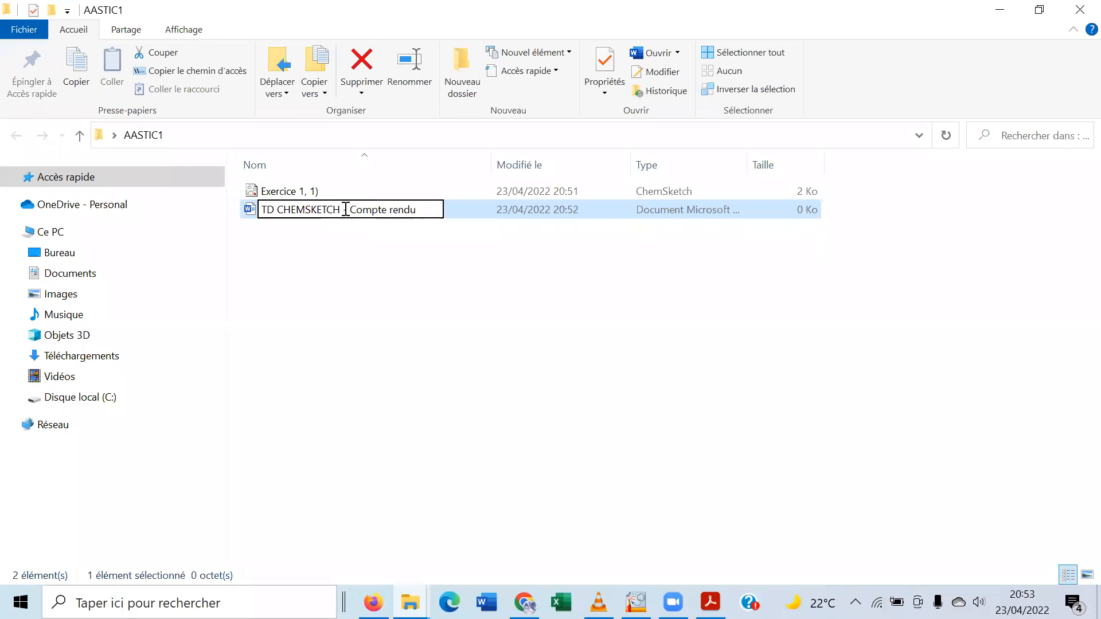
click(334, 290)
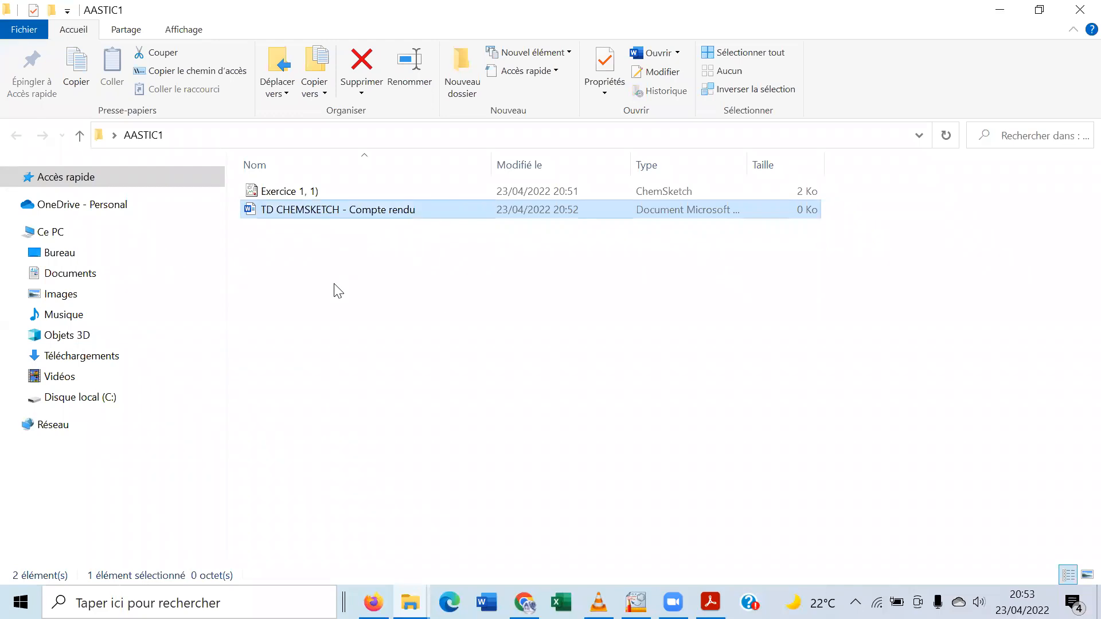
Open the report document and enter the centred title "COMPTE RENDU TD CHEMSKETCH" with a bottom border
double_click(335, 218)
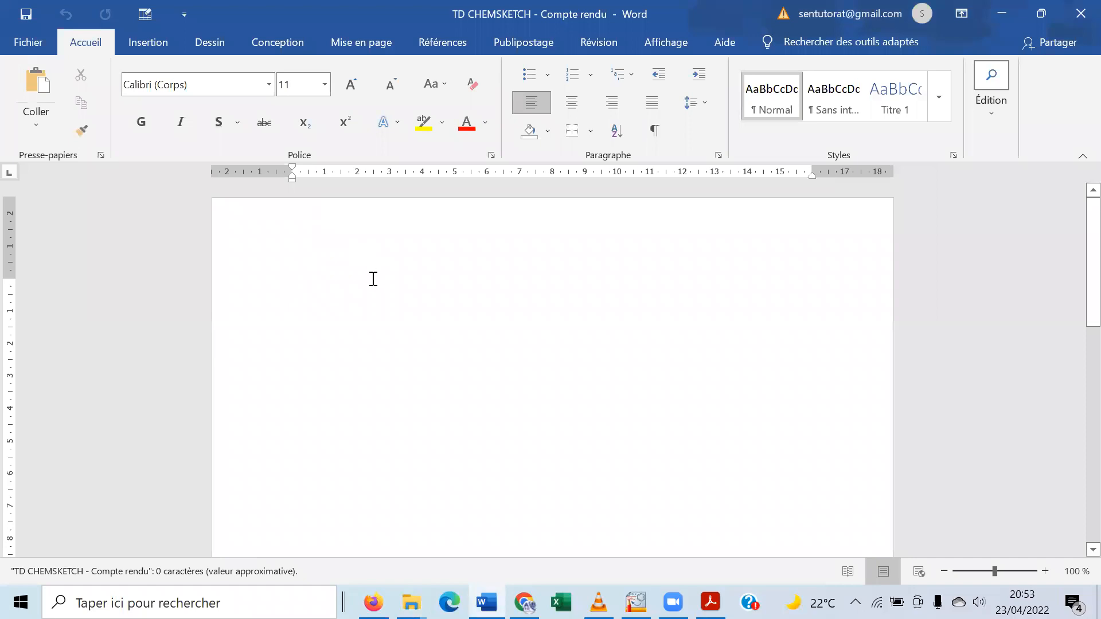
text(COM)
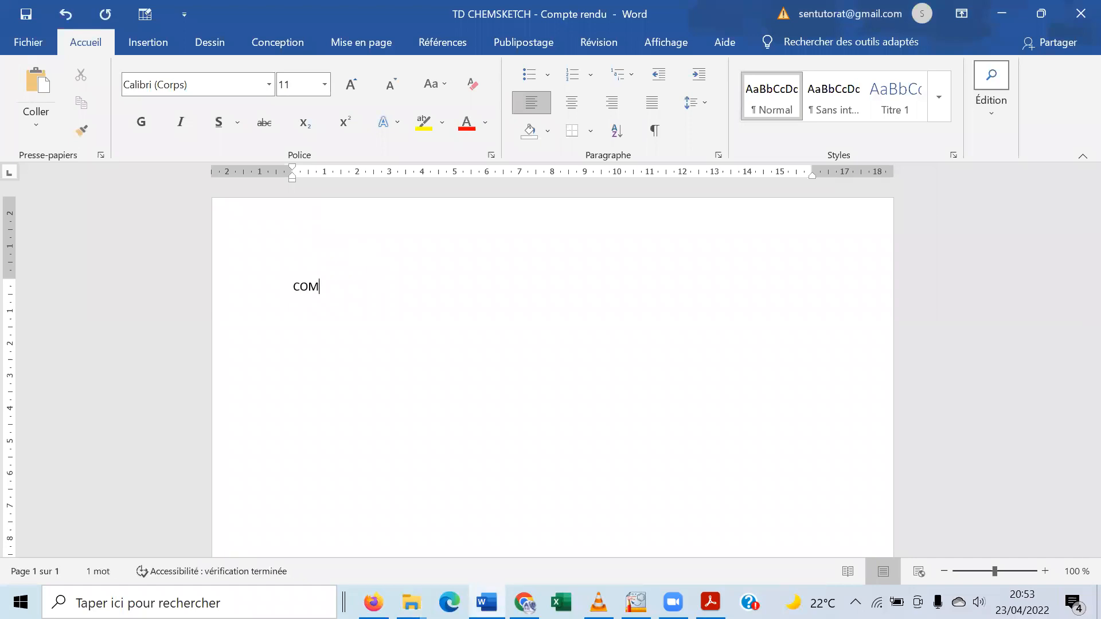
text(PTE RE)
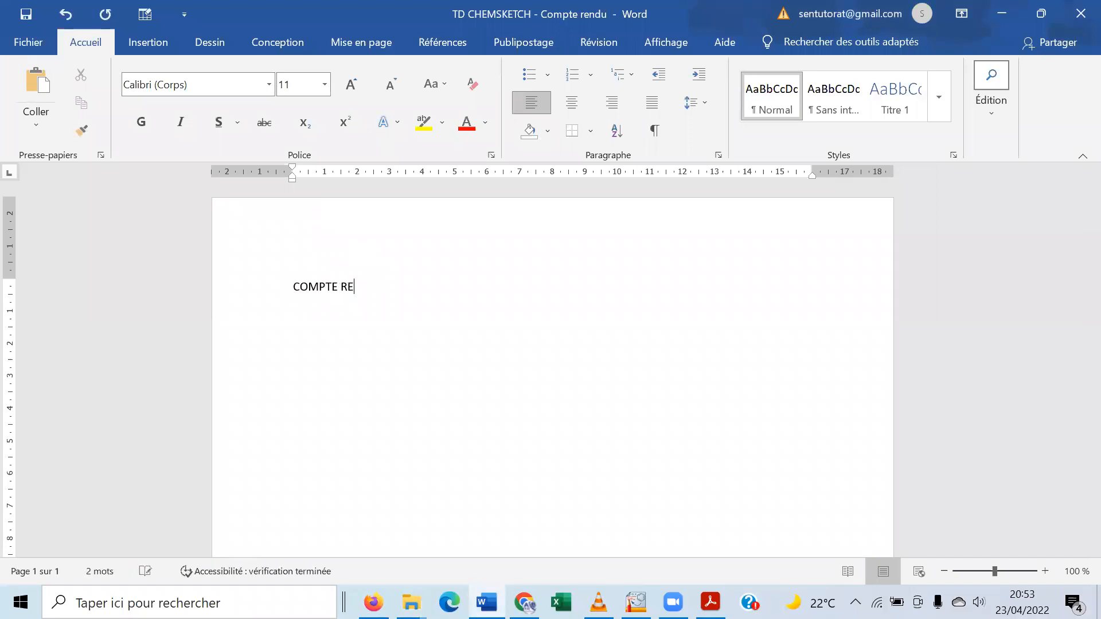
text(NDU TD CHEMSKETCH)
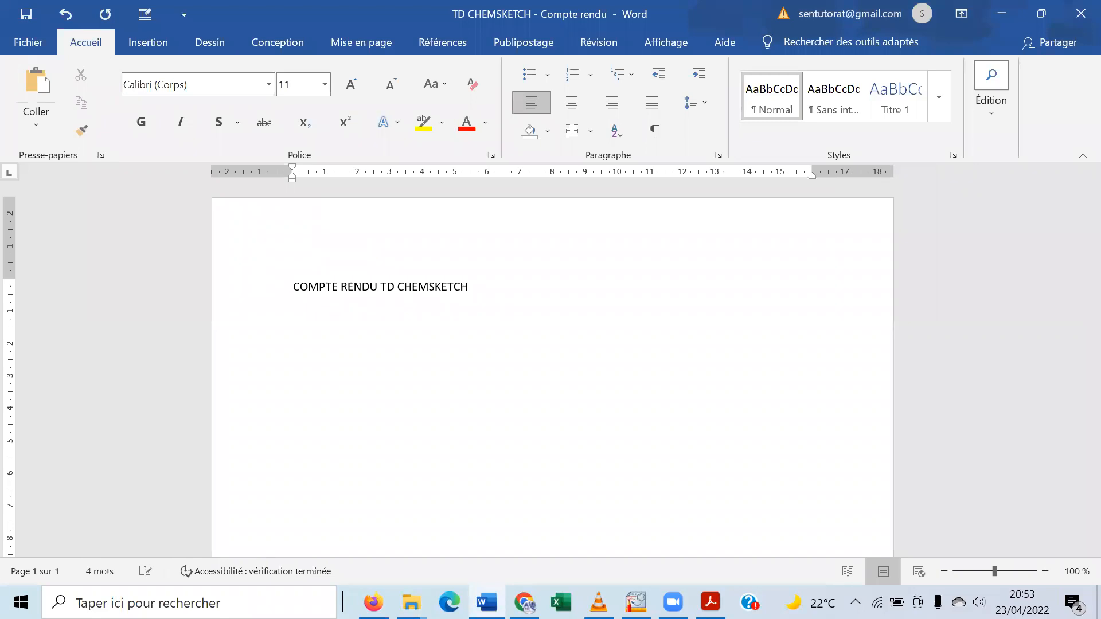
click(571, 103)
click(575, 134)
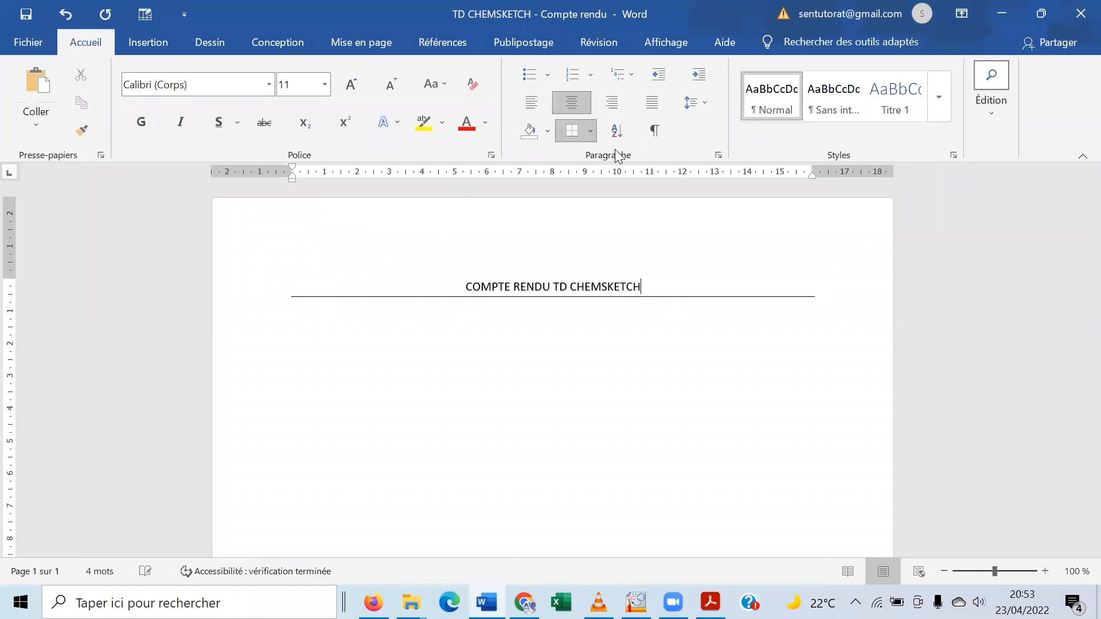
Add the left-aligned lines "Exercice 1 :" and "1)" below the title
double_click(346, 327)
key(BackSpace)
text(Exerc)
text(ice 1 )
text(: )
text(1))
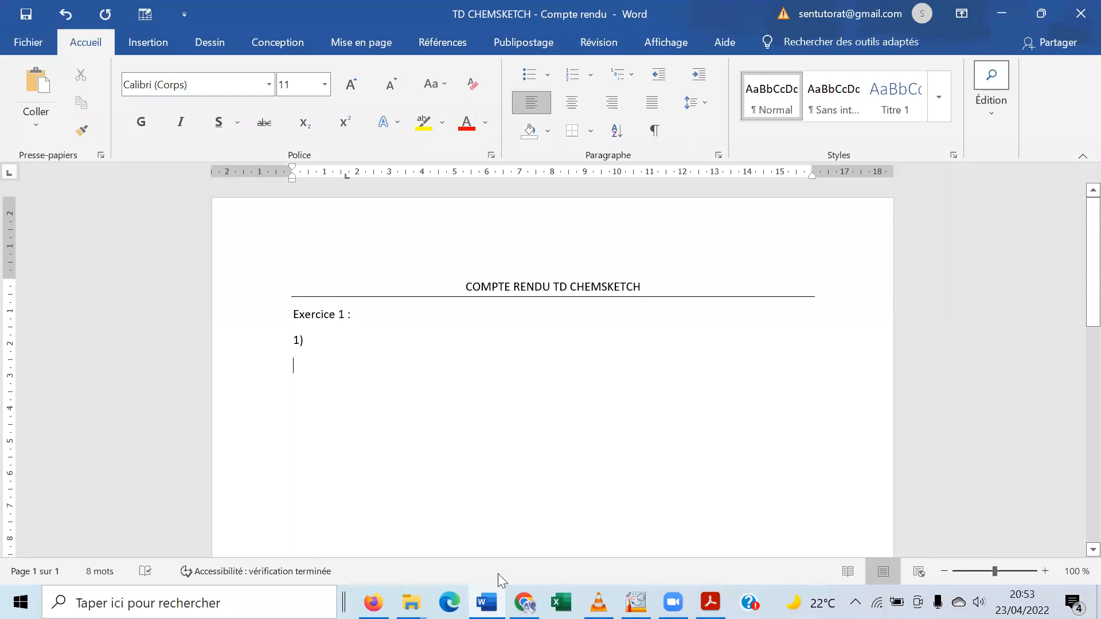
Copy the three isomer structures with their names from ChemSketch and paste them under item 1) in the Word document
click(636, 602)
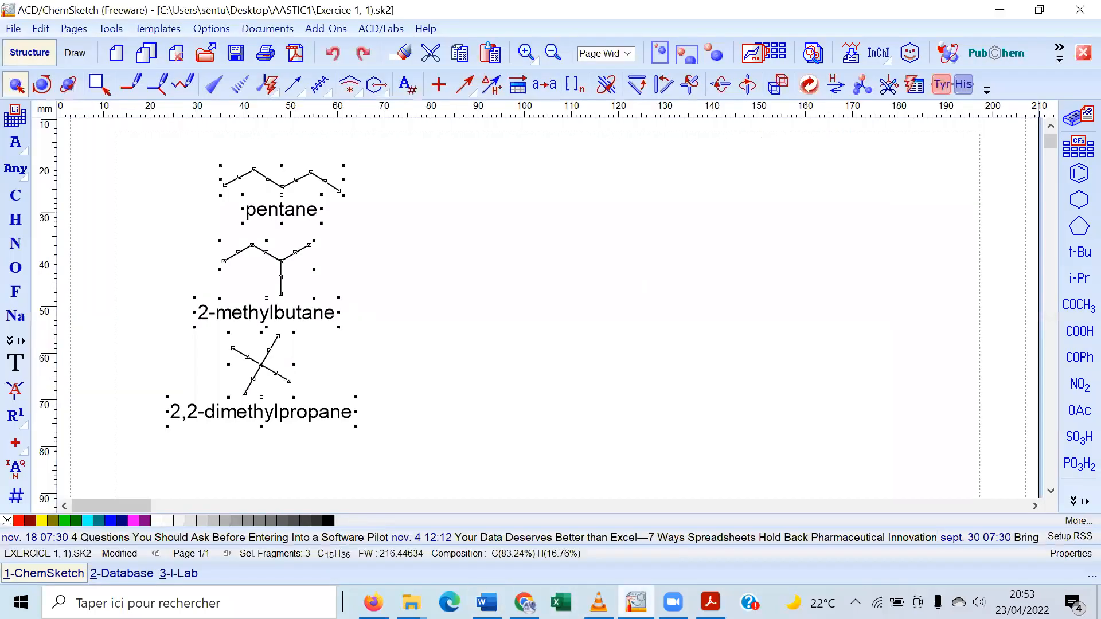
click(162, 140)
mouse_move(144, 135)
mouse_down()
mouse_move(401, 197)
mouse_move(388, 407)
mouse_move(412, 467)
mouse_up()
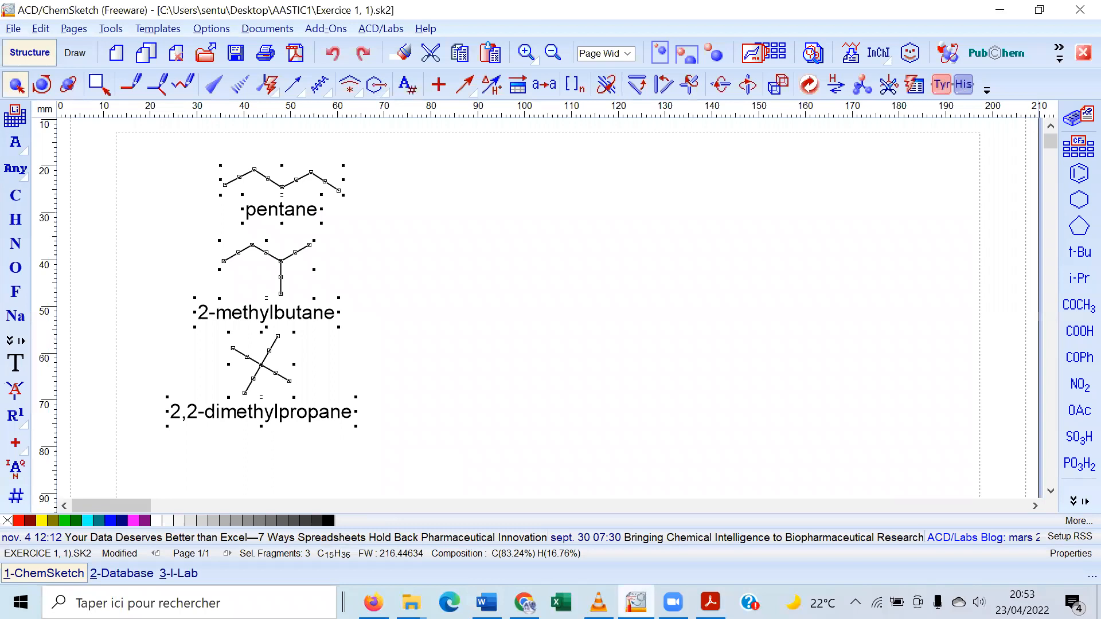
mouse_move(635, 602)
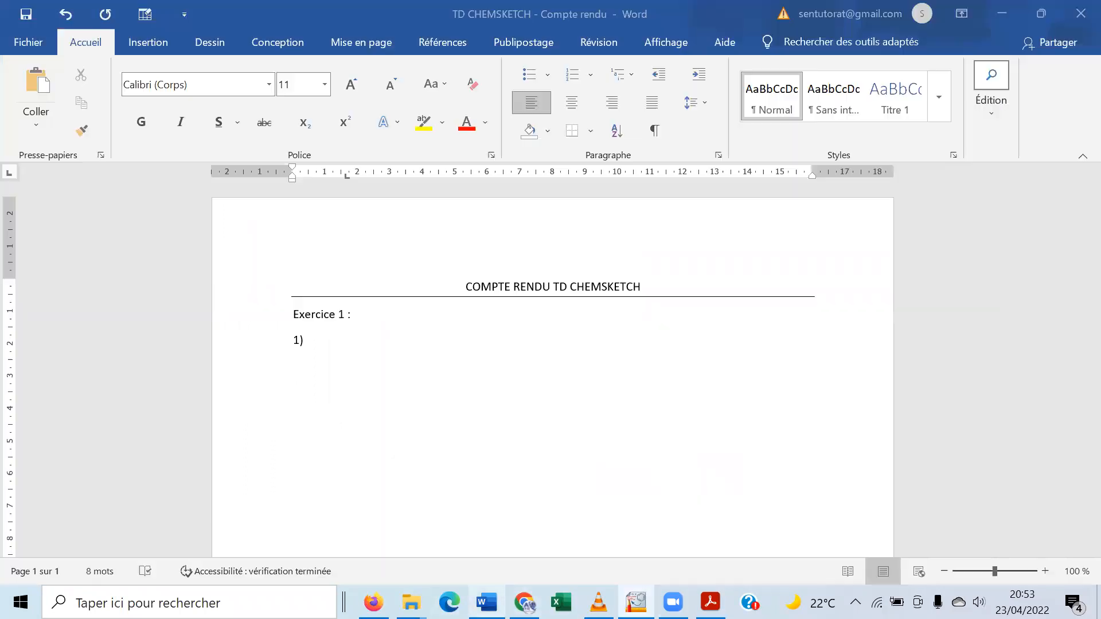
click(486, 602)
key(ctrl+v)
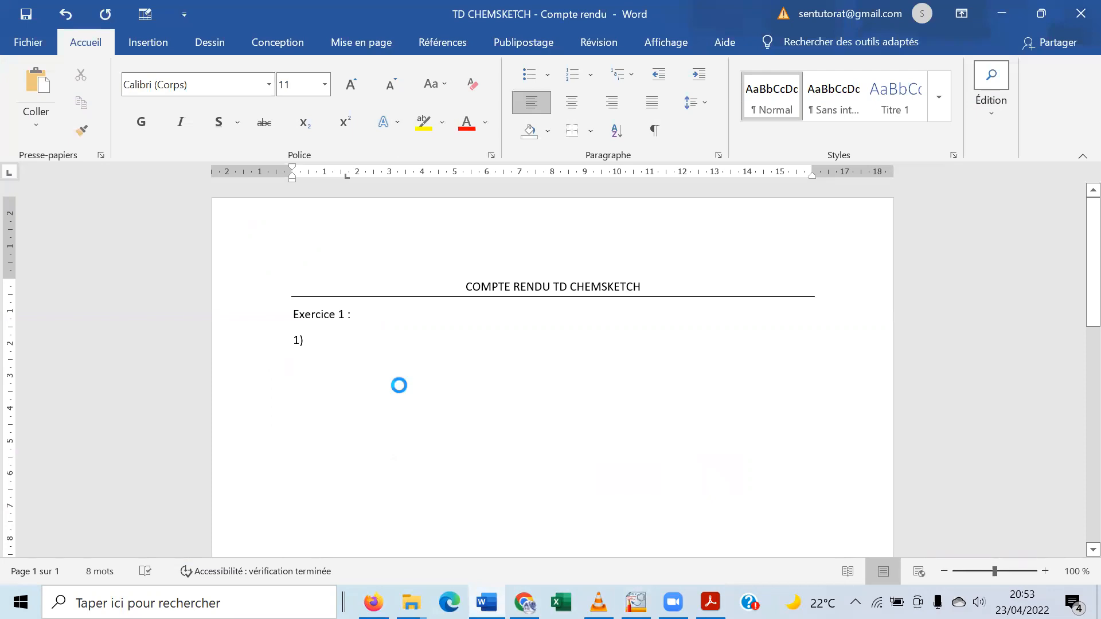
Try centring the pasted structures on the page, and align them left again
click(393, 417)
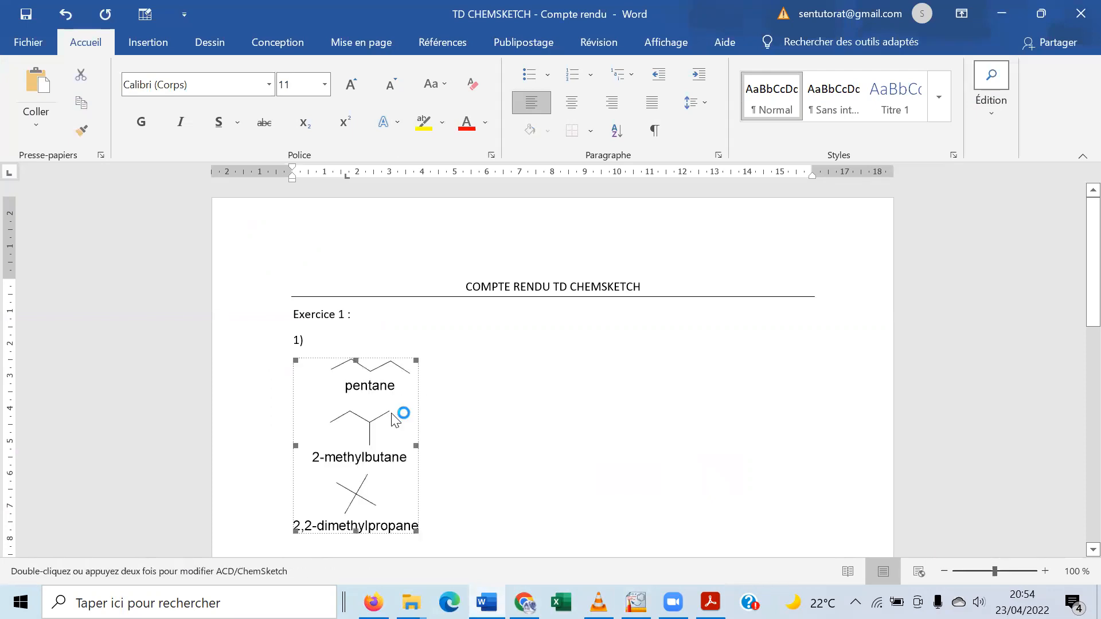
click(565, 106)
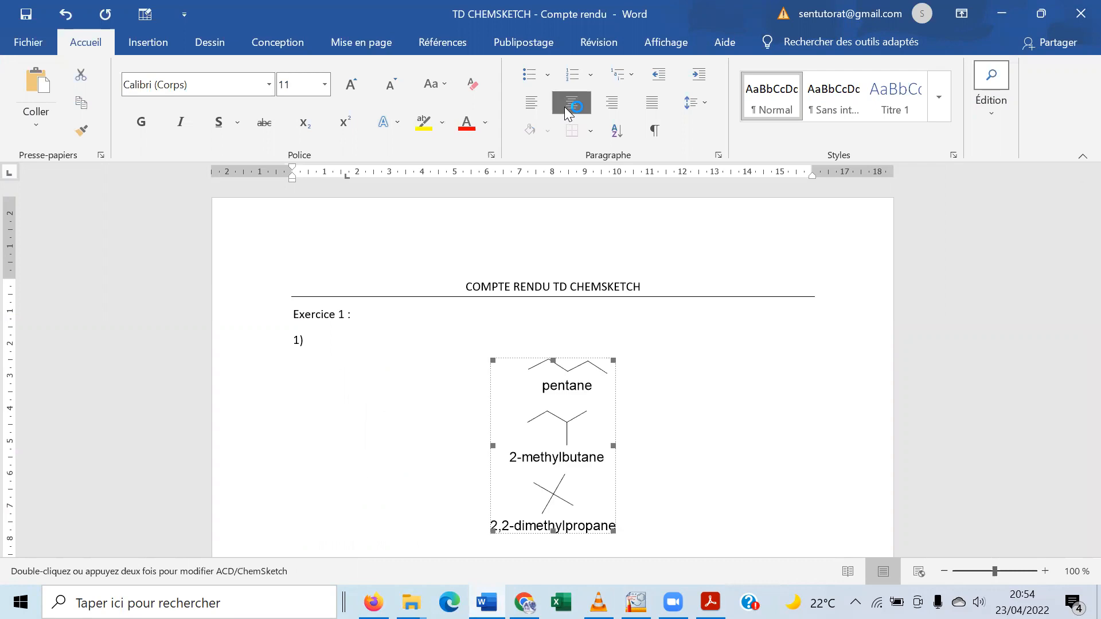
click(723, 341)
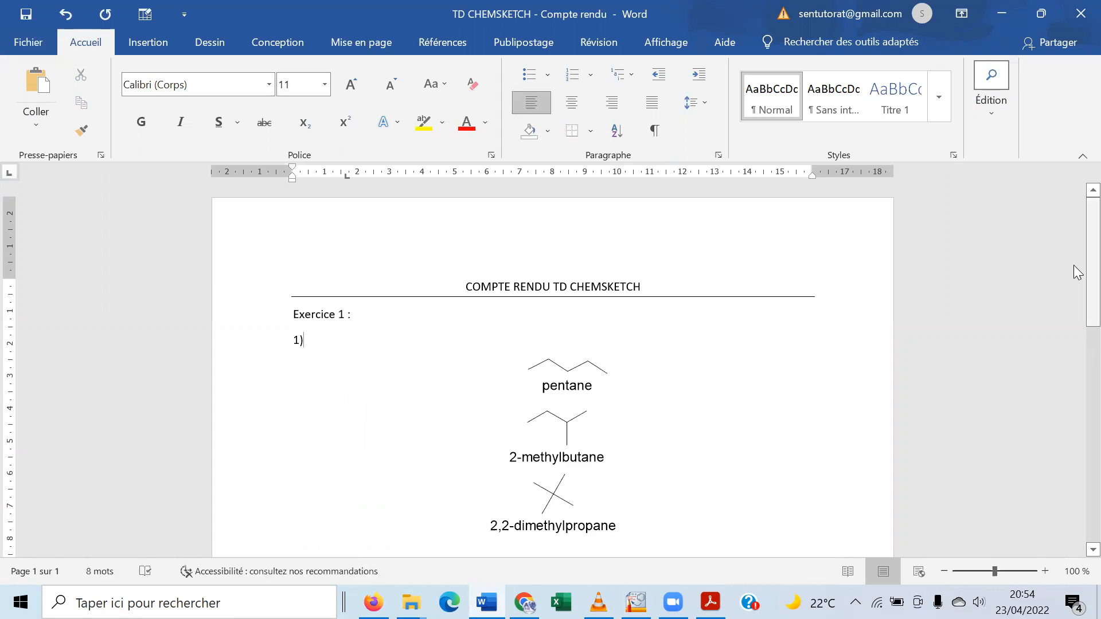
scroll(1073, 272, down, 3)
click(600, 303)
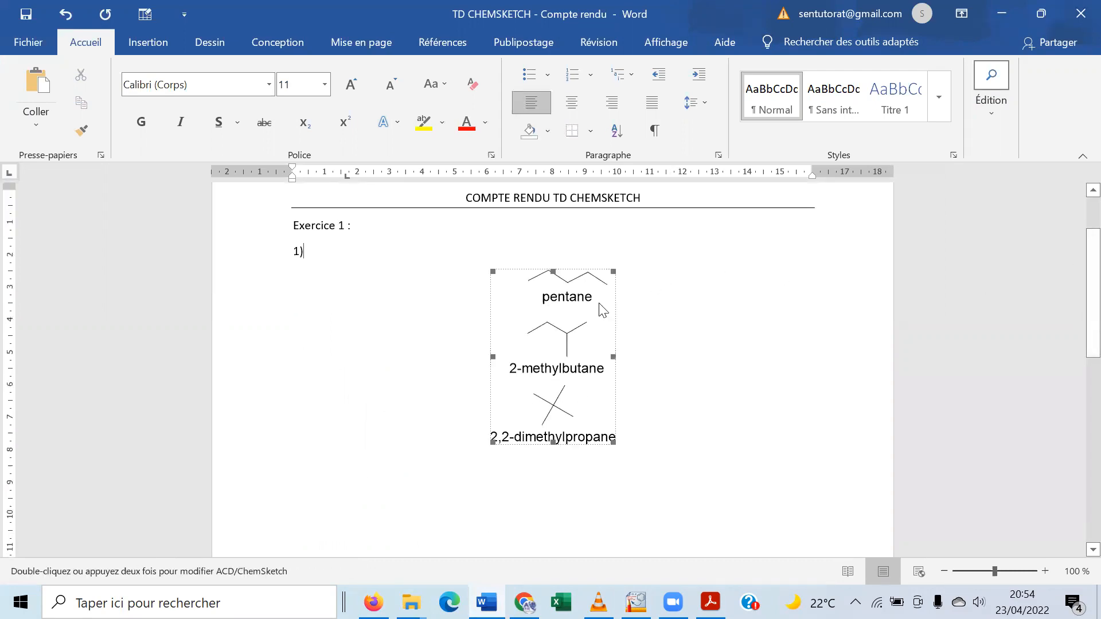
click(534, 108)
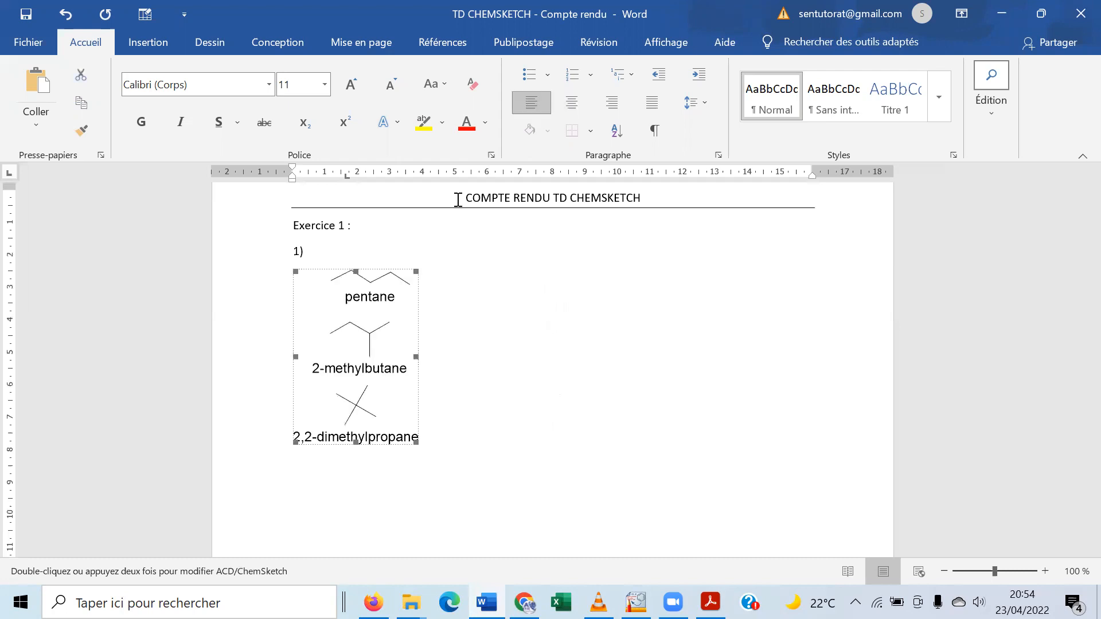
Try to move the structures up onto the line of item 1), and undo the change
click(291, 279)
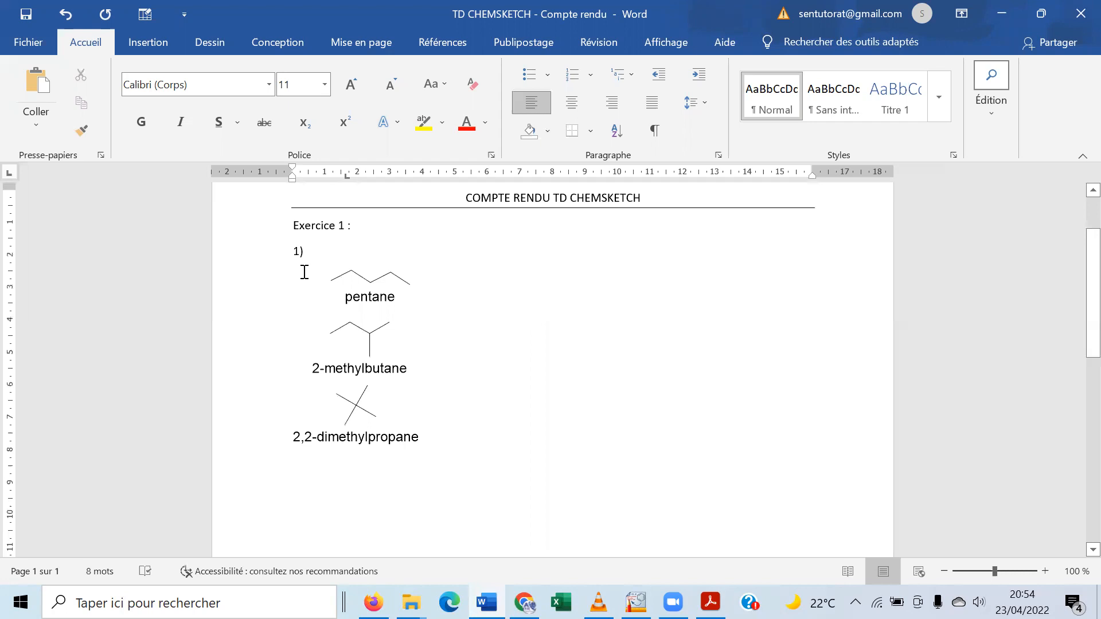
key(BackSpace)
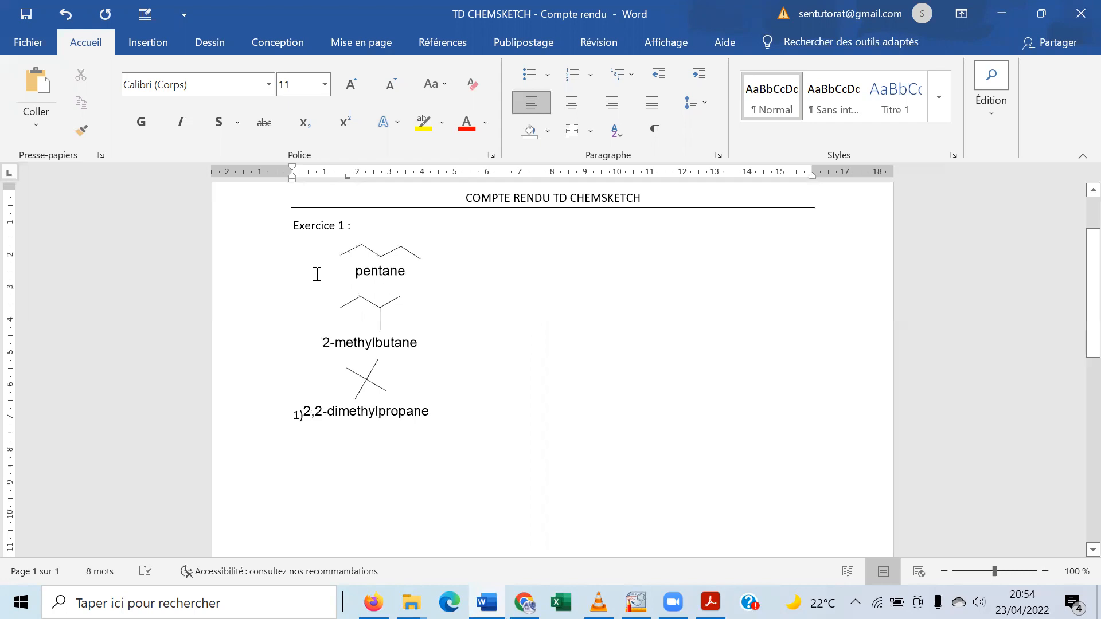
click(65, 23)
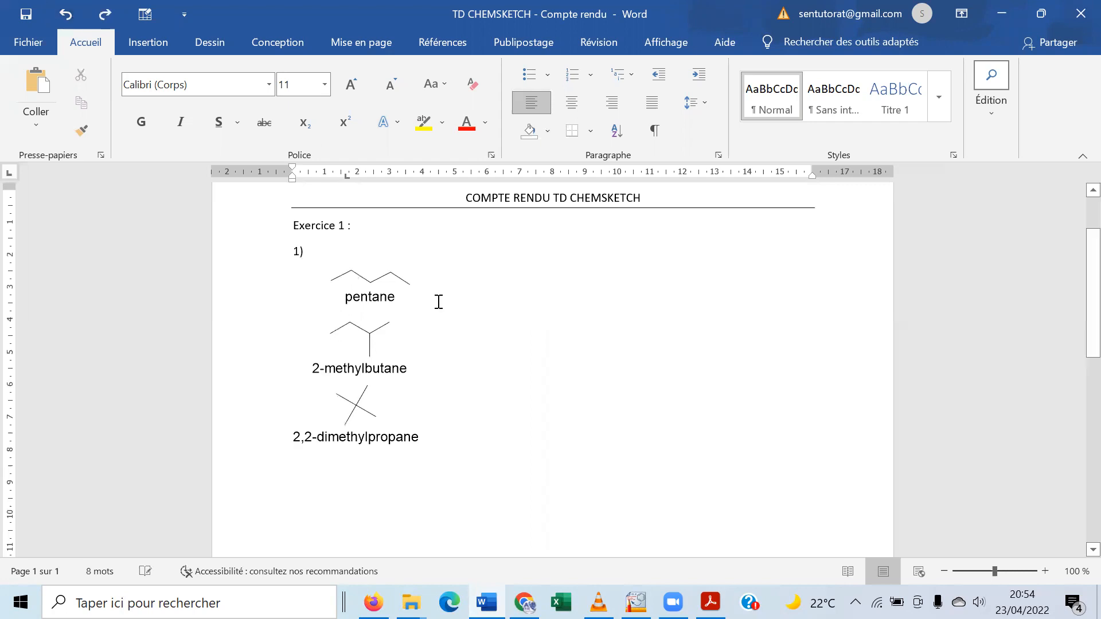
Add item "2)" below the structures, separated by an empty line, and save the document
click(470, 367)
click(410, 467)
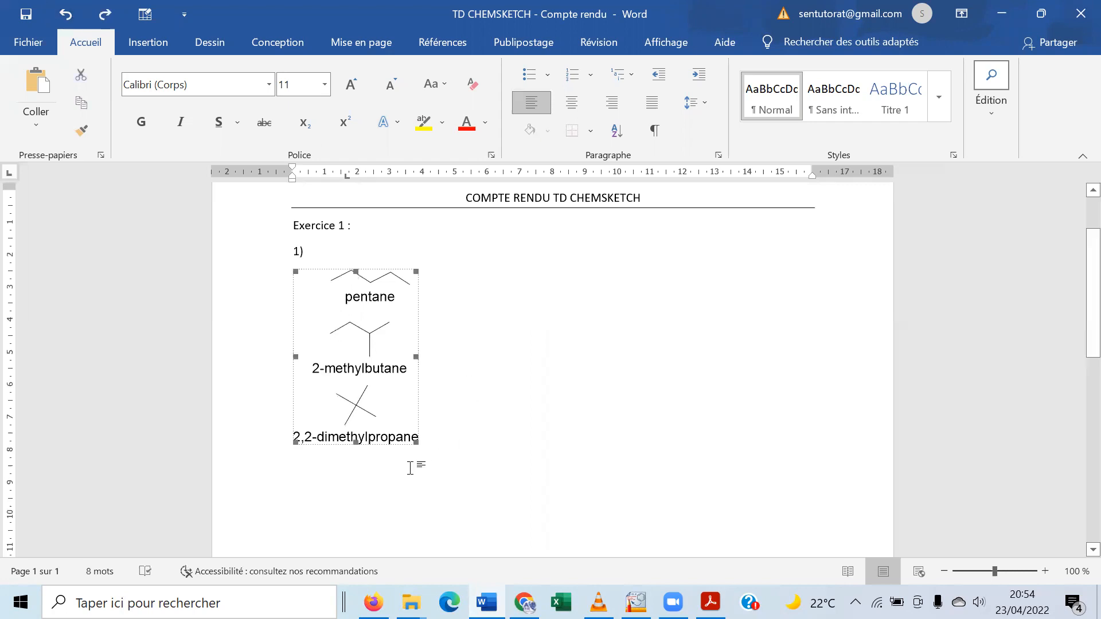
double_click(352, 477)
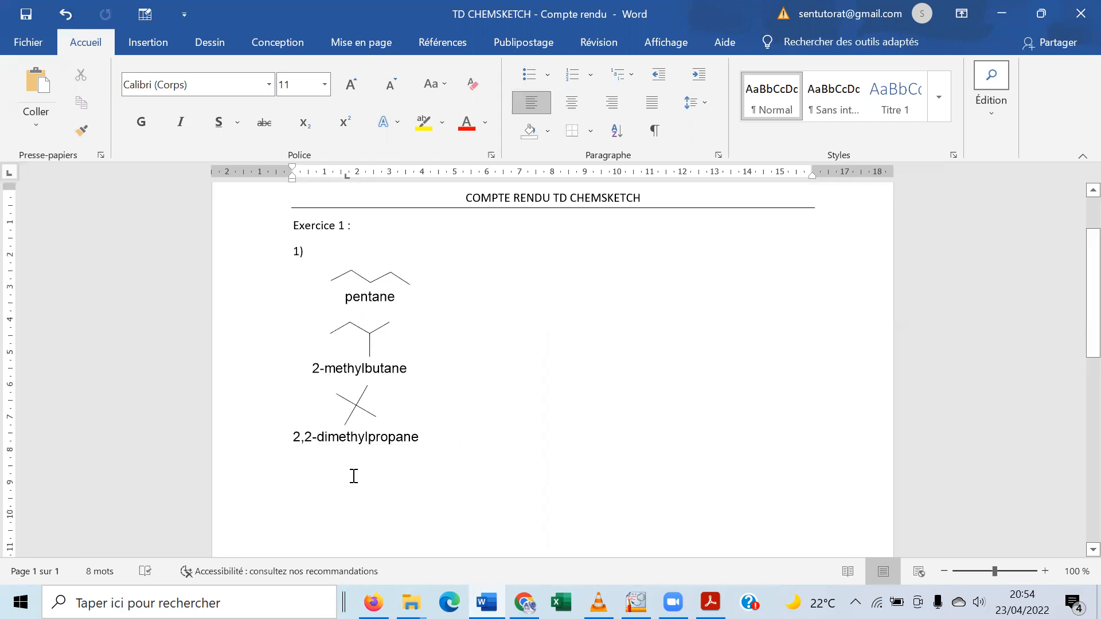
key(ctrl+z)
text(2))
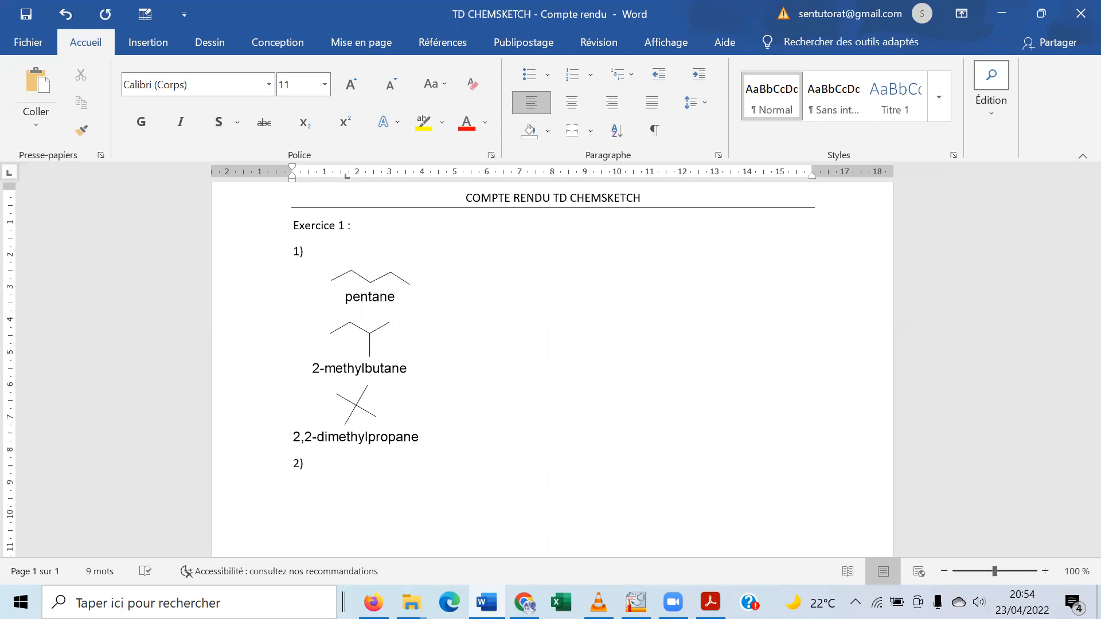
click(295, 463)
key(Return)
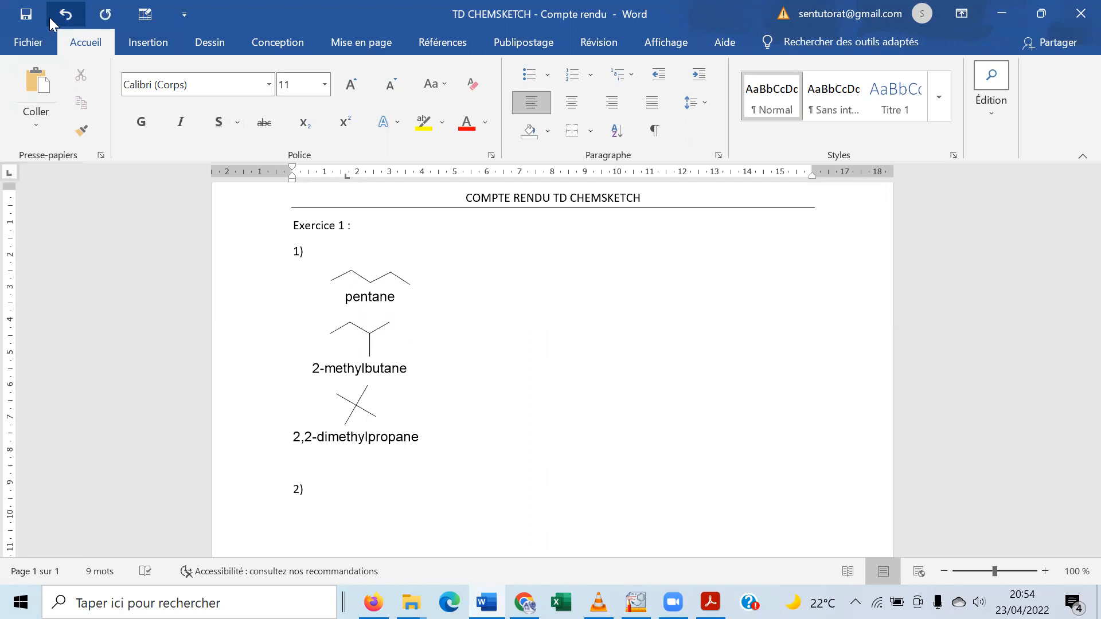
click(27, 16)
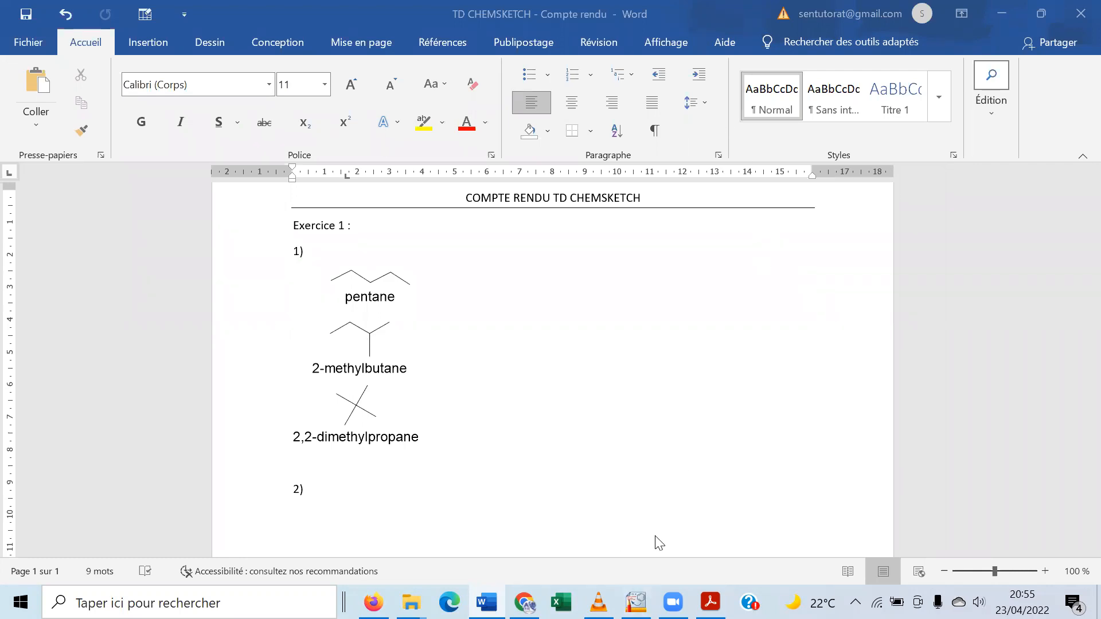
Switch to ChemSketch and close it without saving the changes to the exercise file
click(636, 602)
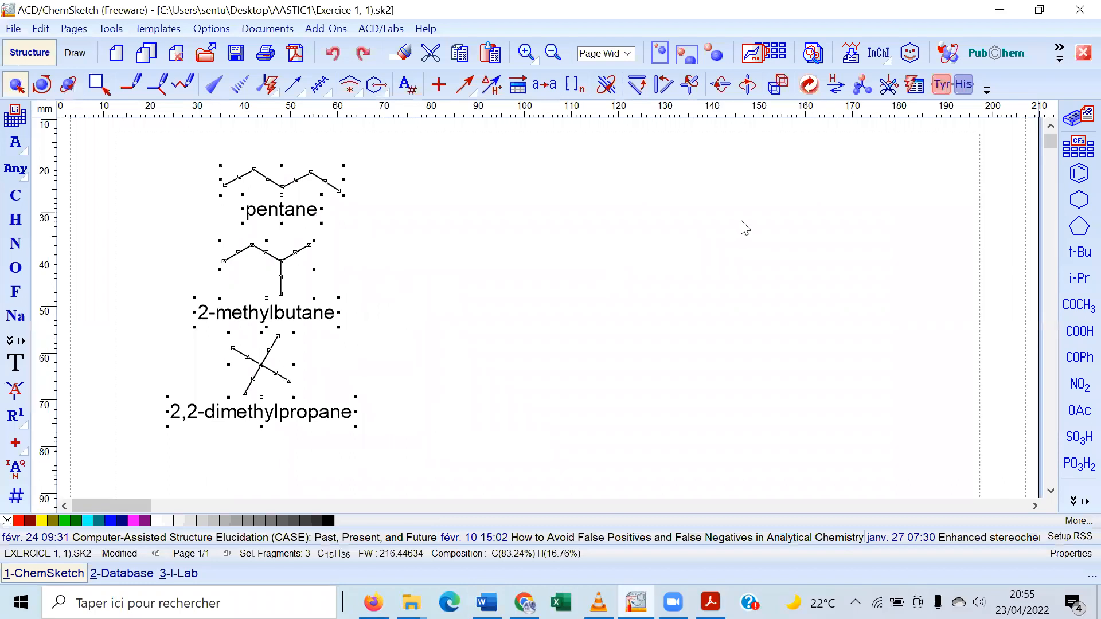
click(1074, 4)
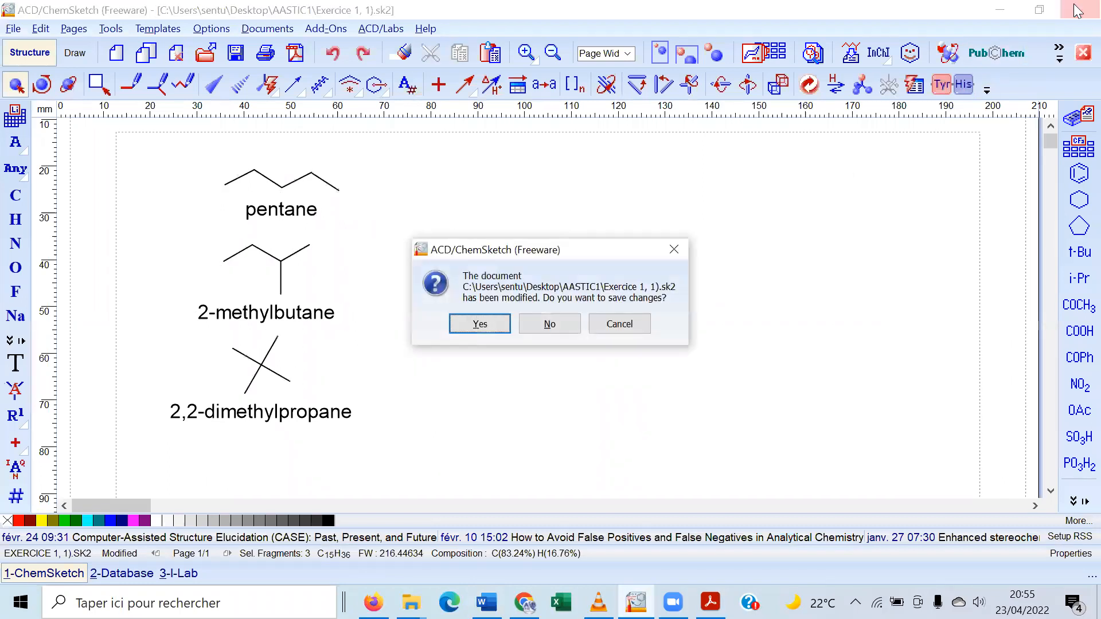
click(536, 327)
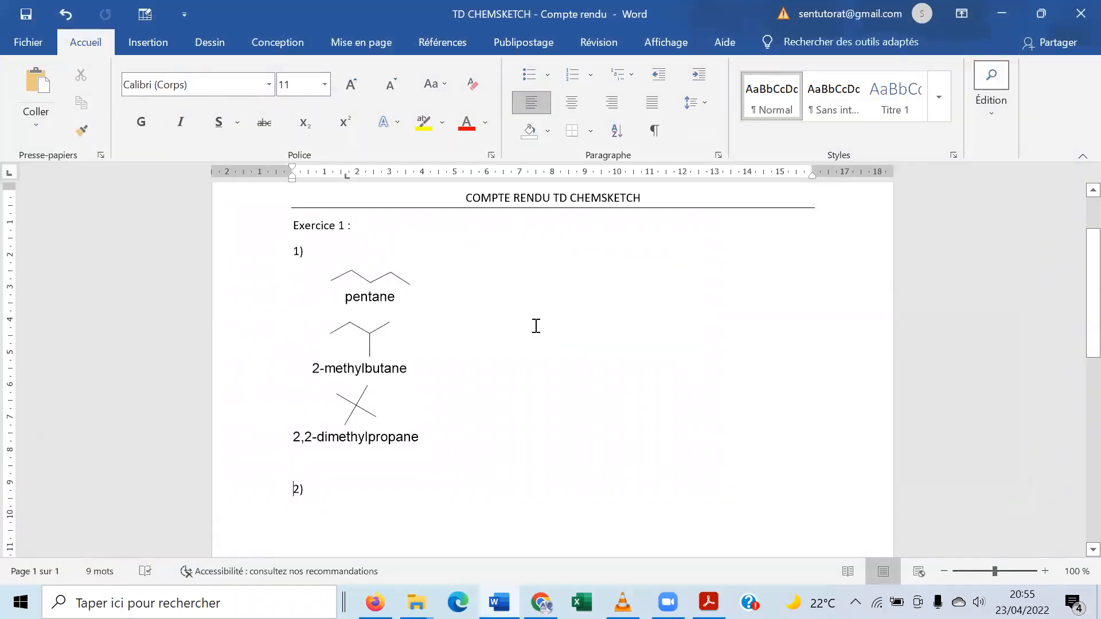
Open the structures embedded in the Word report for editing in ChemSketch, dismiss the startup dialogs and activate the selection tool
click(390, 340)
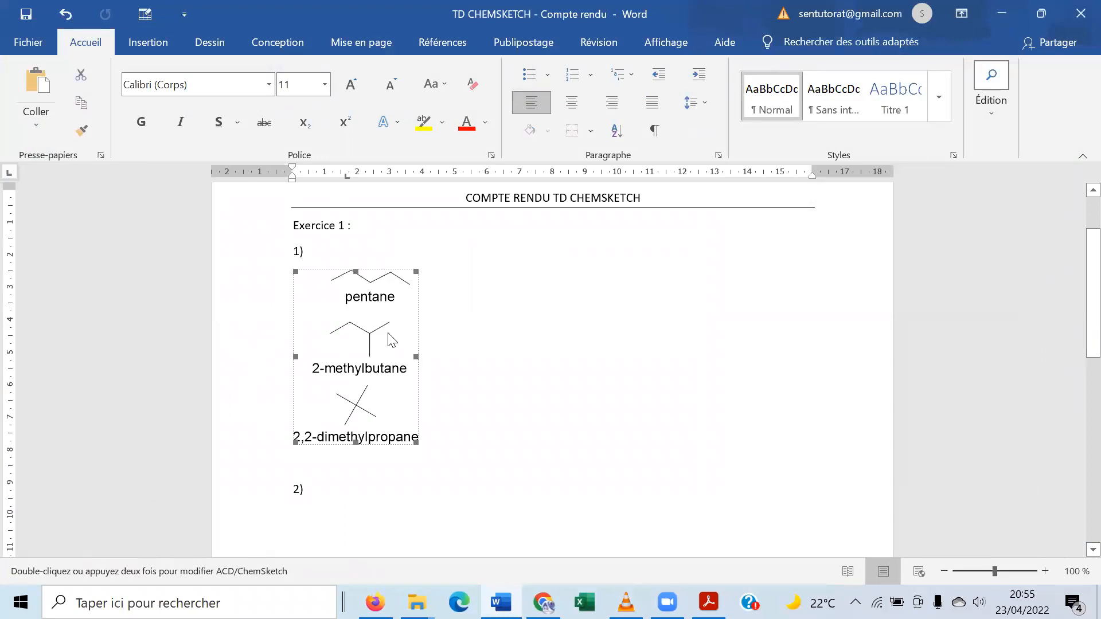
double_click(388, 335)
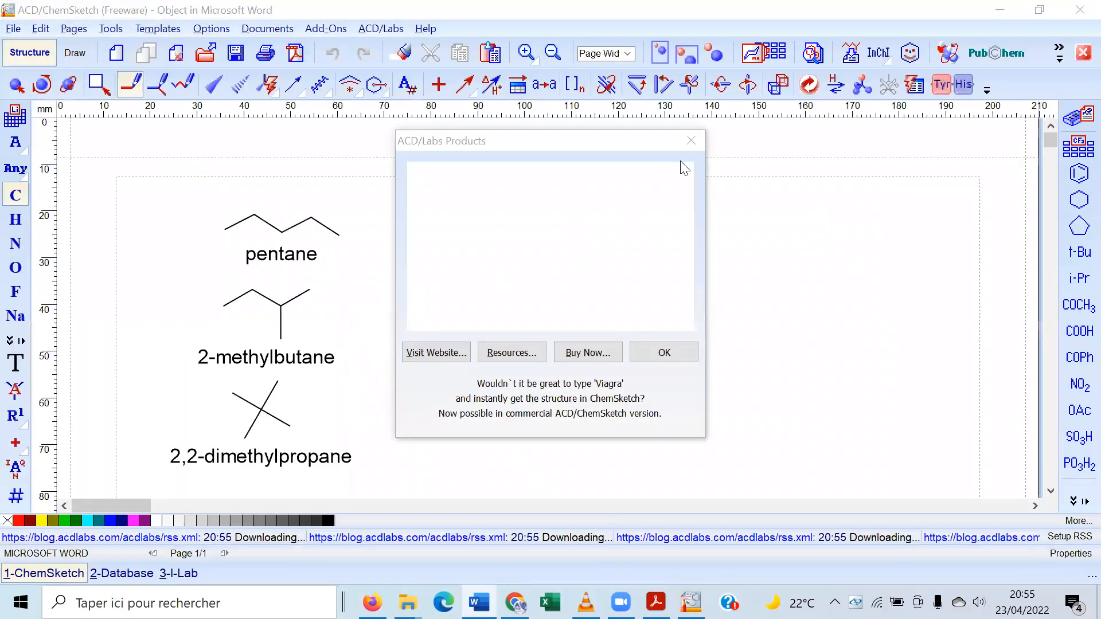
click(691, 141)
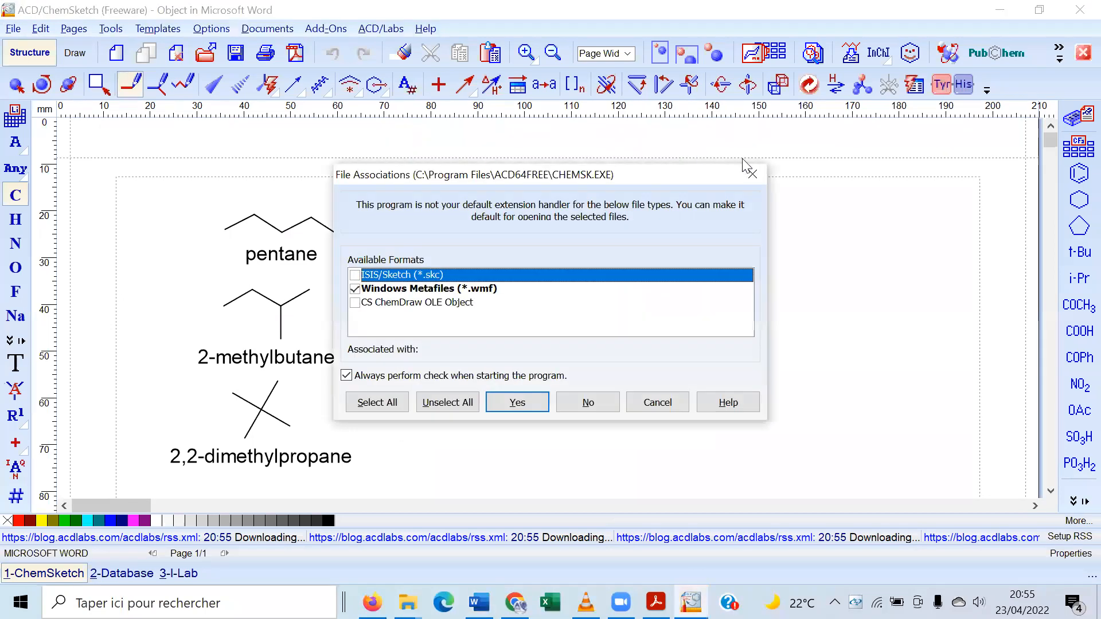
click(747, 176)
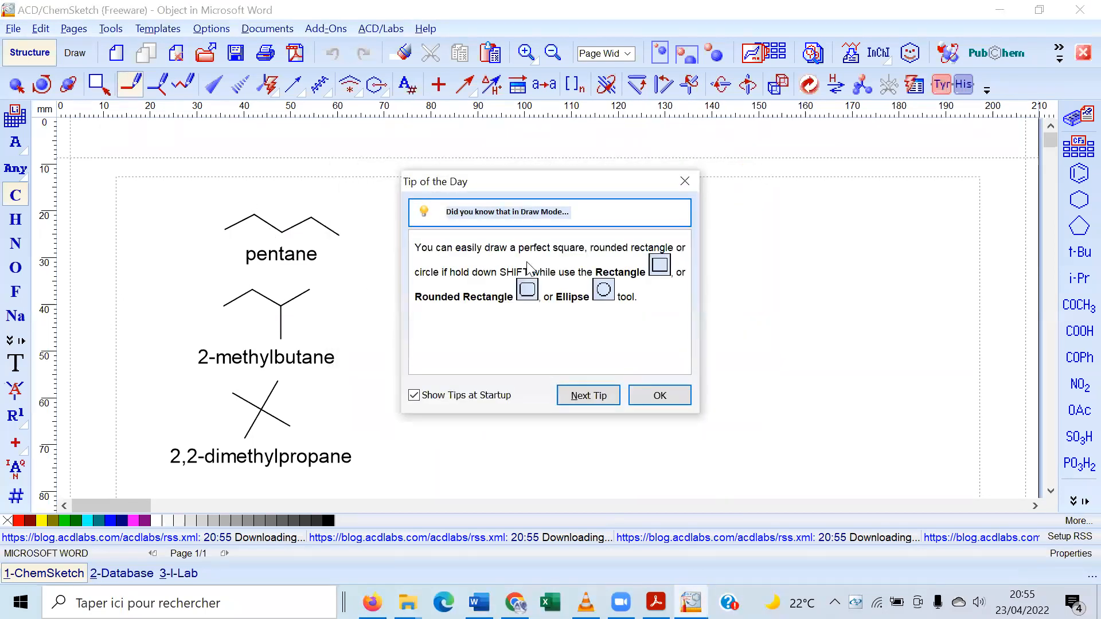
click(684, 181)
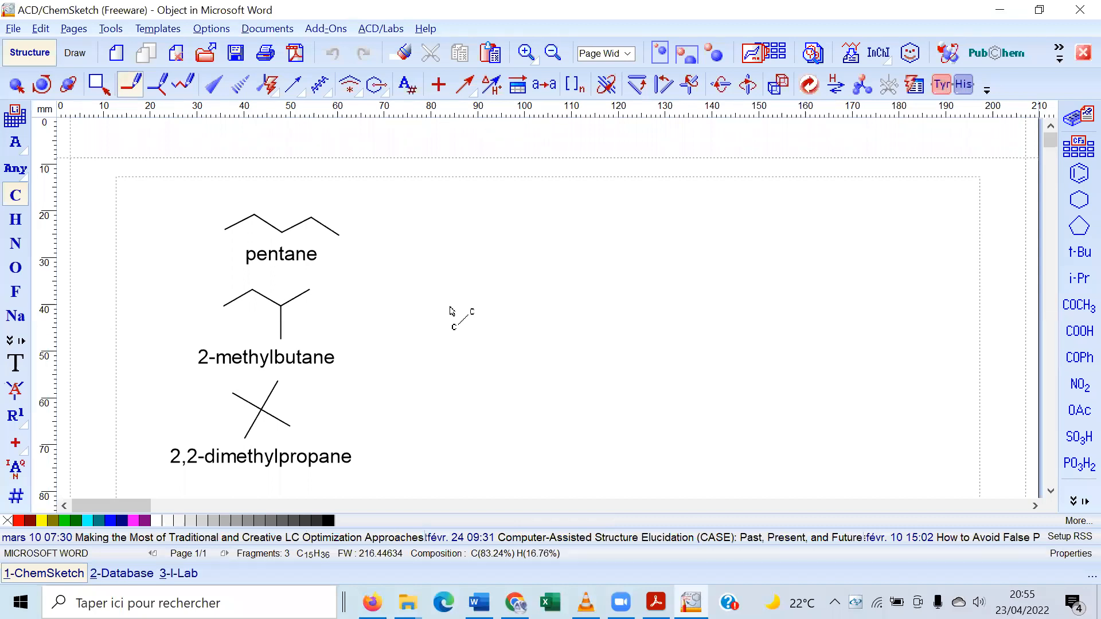
click(529, 51)
click(16, 85)
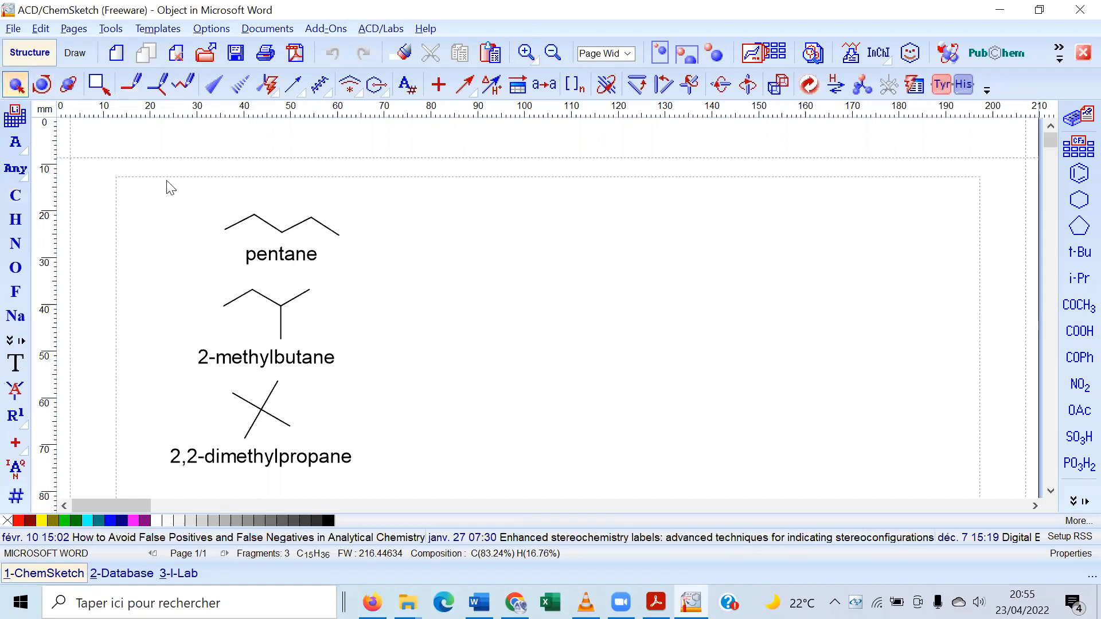
Clear the three C5H12 isomers with their names from the page and draw a seven-carbon zigzag chain for compound a) of the exercise sheet
drag(128, 180, 407, 493)
key(Delete)
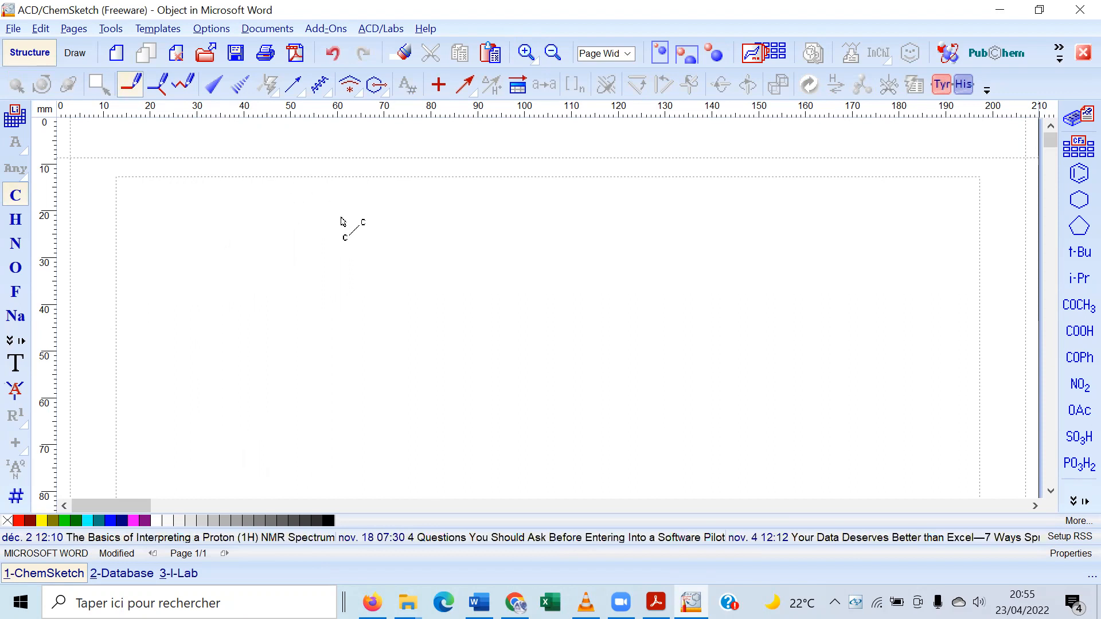
click(656, 602)
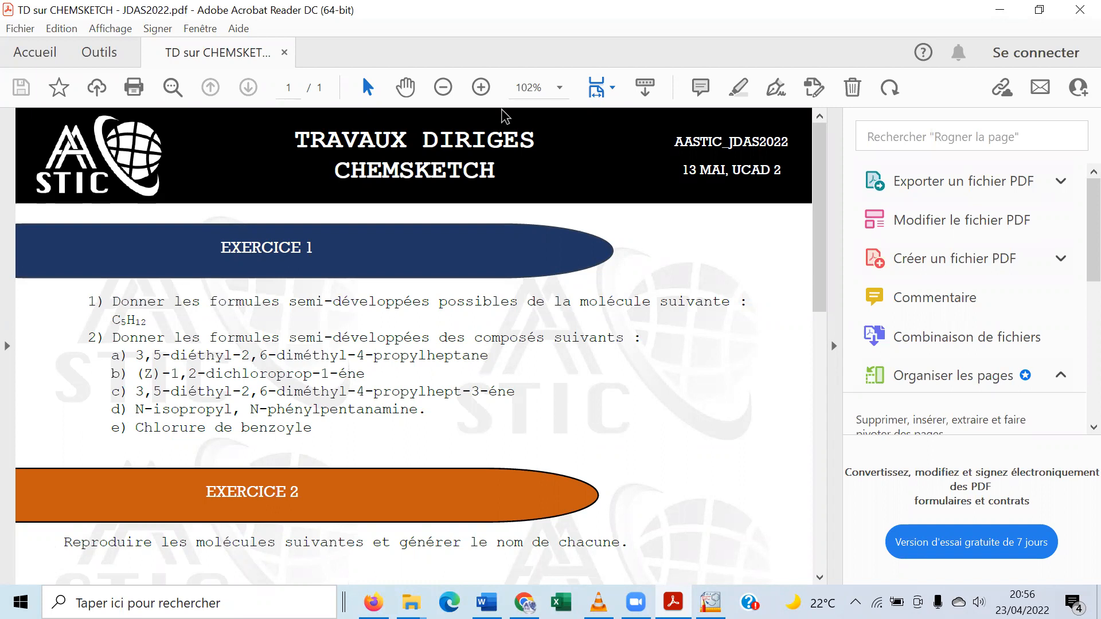
key(alt+Tab)
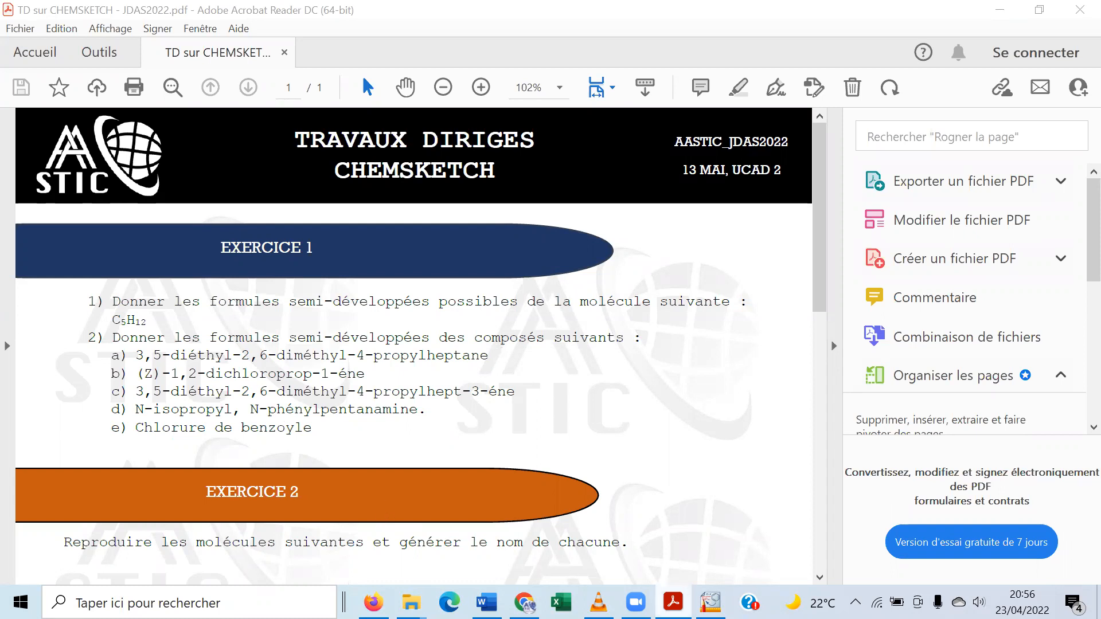
click(710, 602)
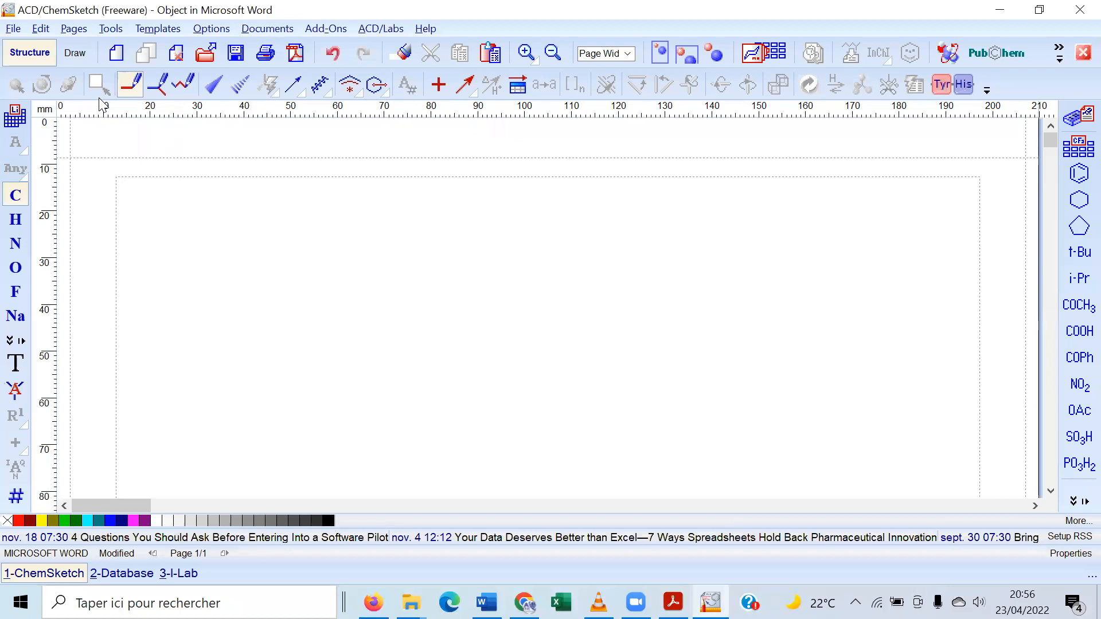
click(182, 85)
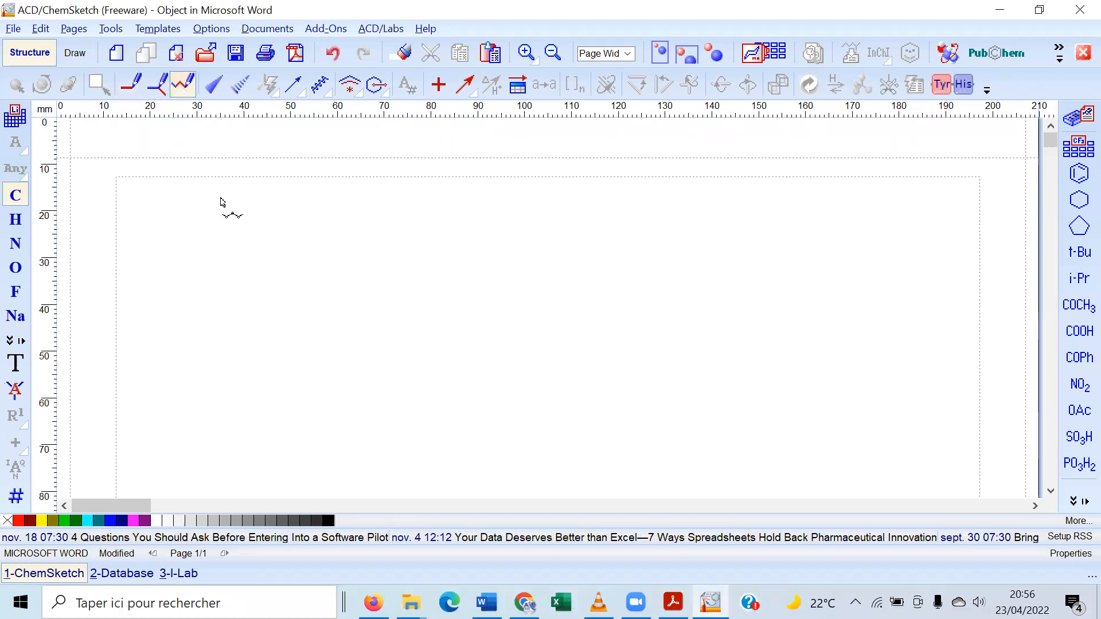
drag(224, 218, 385, 224)
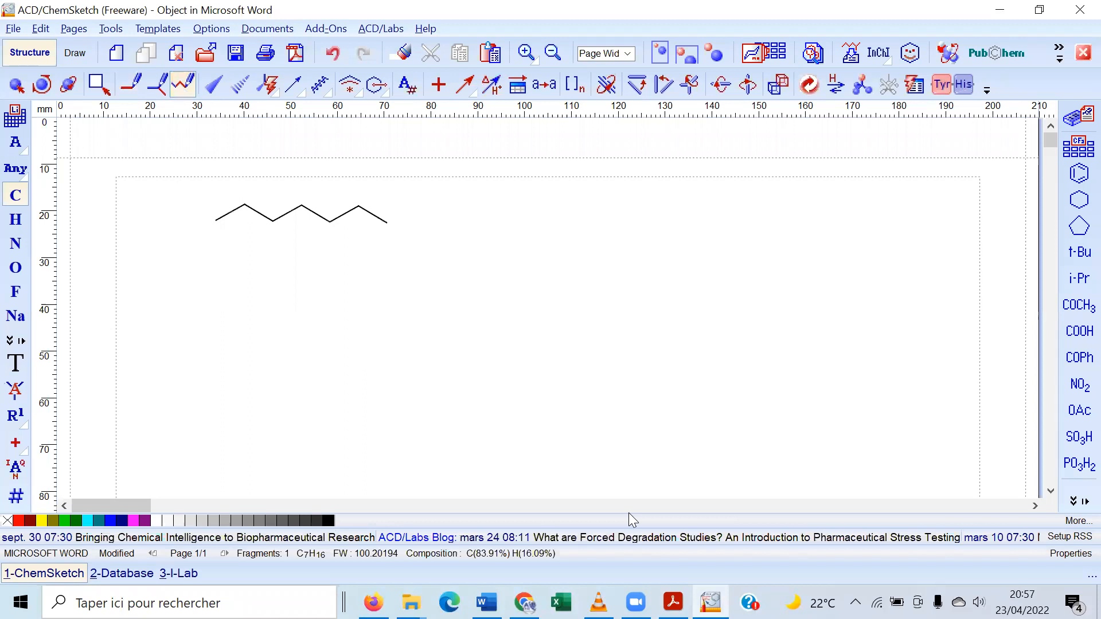
Check compound a) on the exercise sheet and add ethyl branches pointing downward on carbons 3 and 5 of the heptane chain
mouse_move(672, 602)
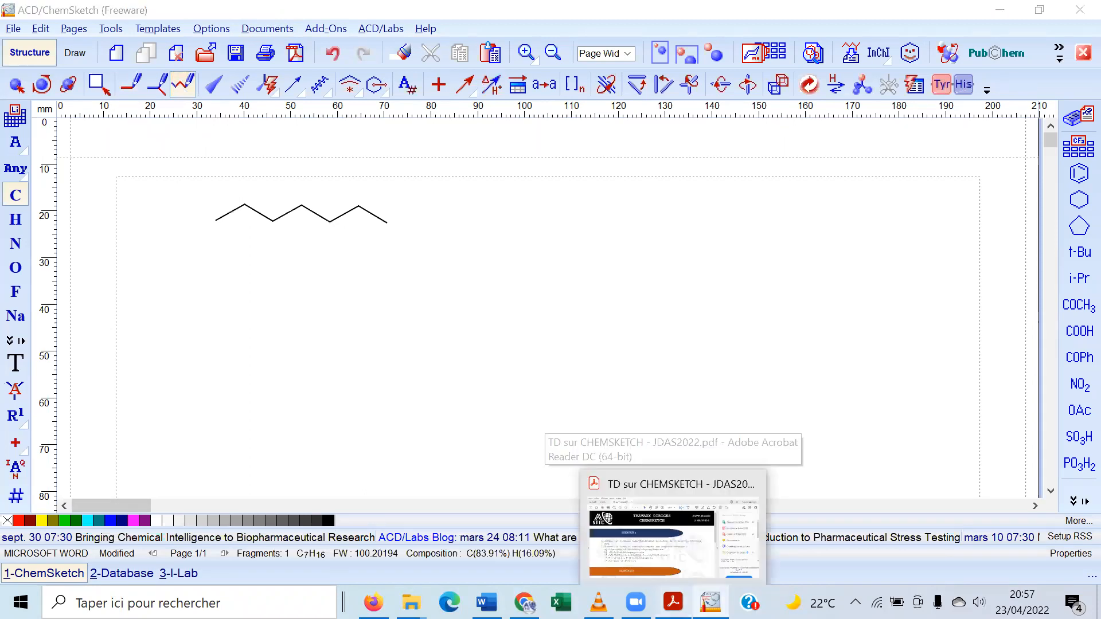
click(670, 525)
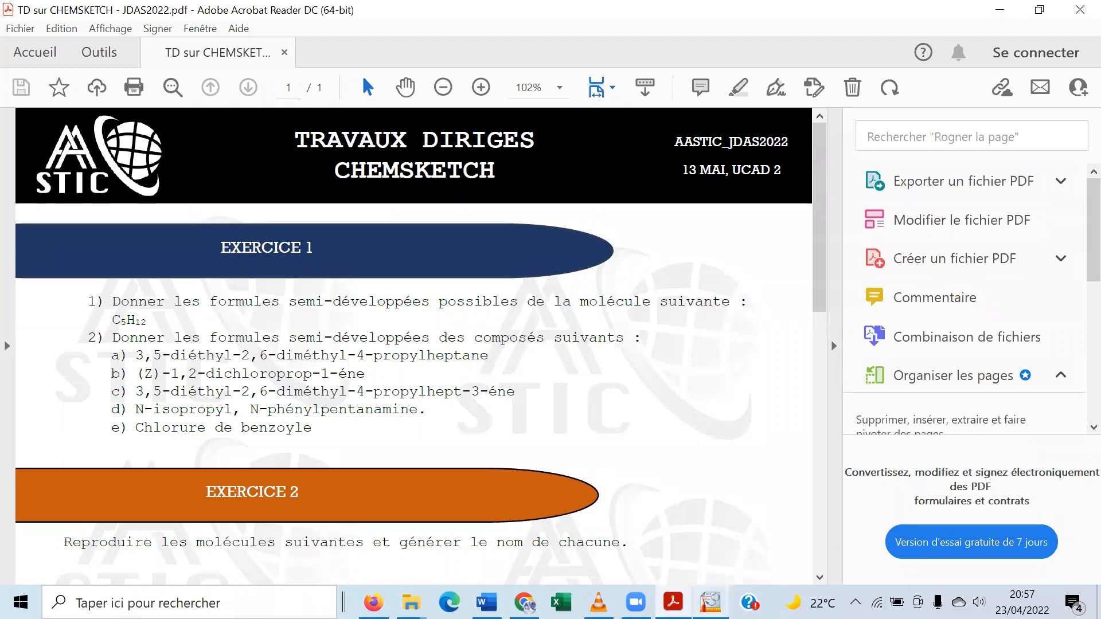
click(710, 602)
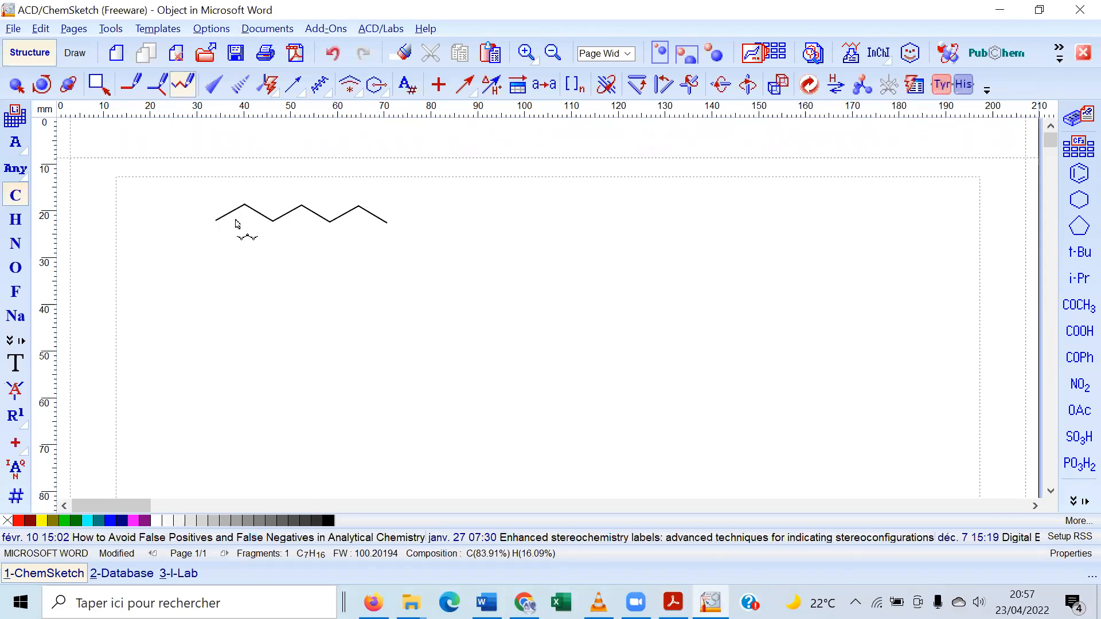
click(278, 223)
click(274, 258)
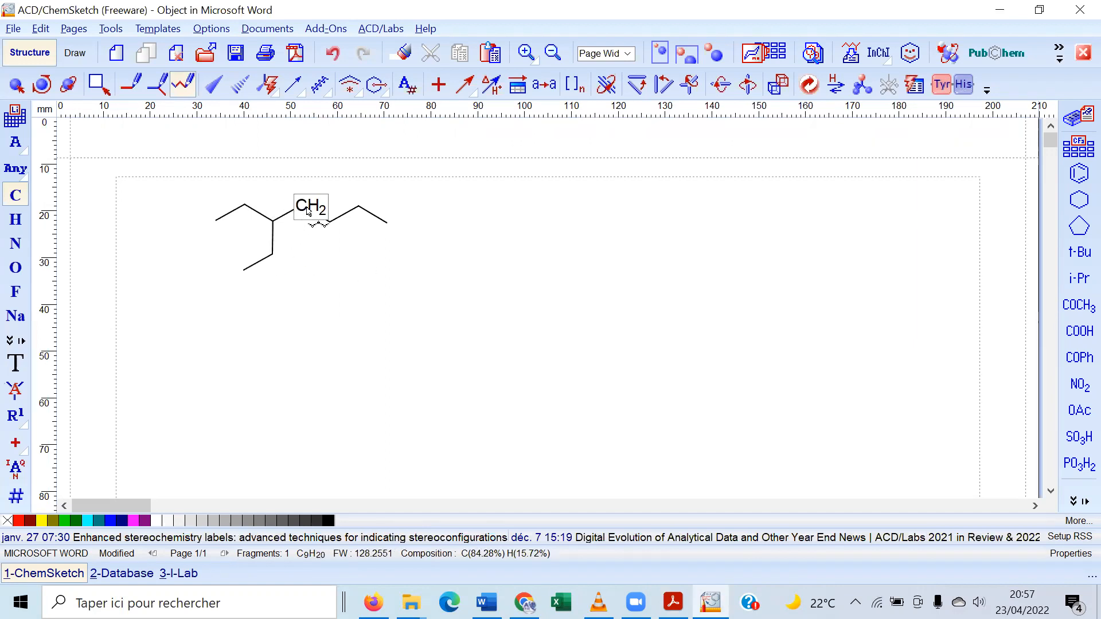
click(331, 224)
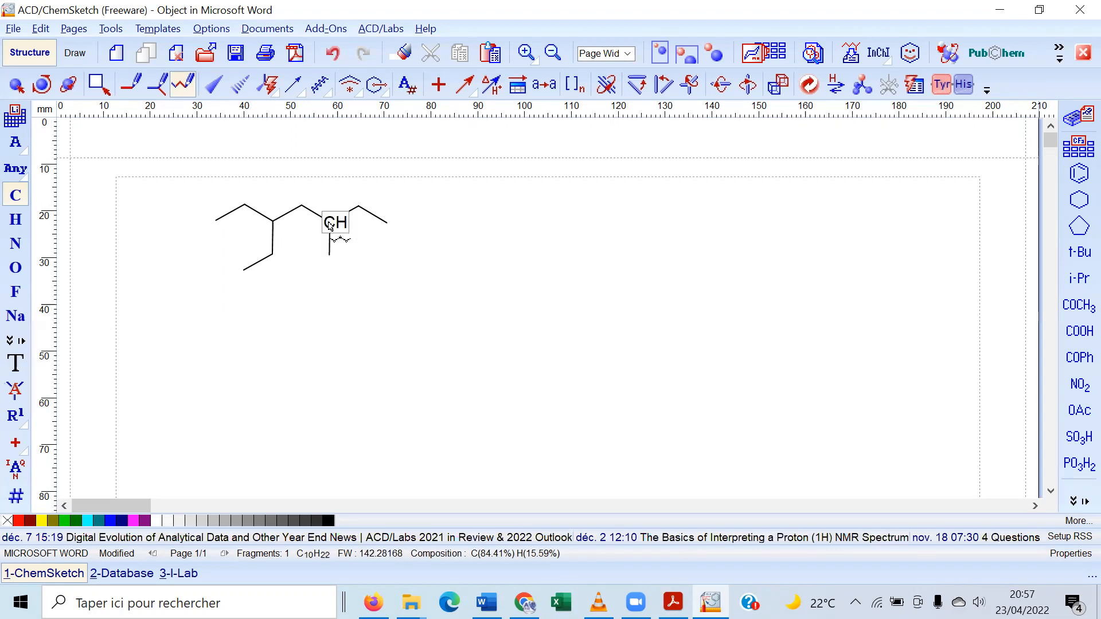
click(331, 258)
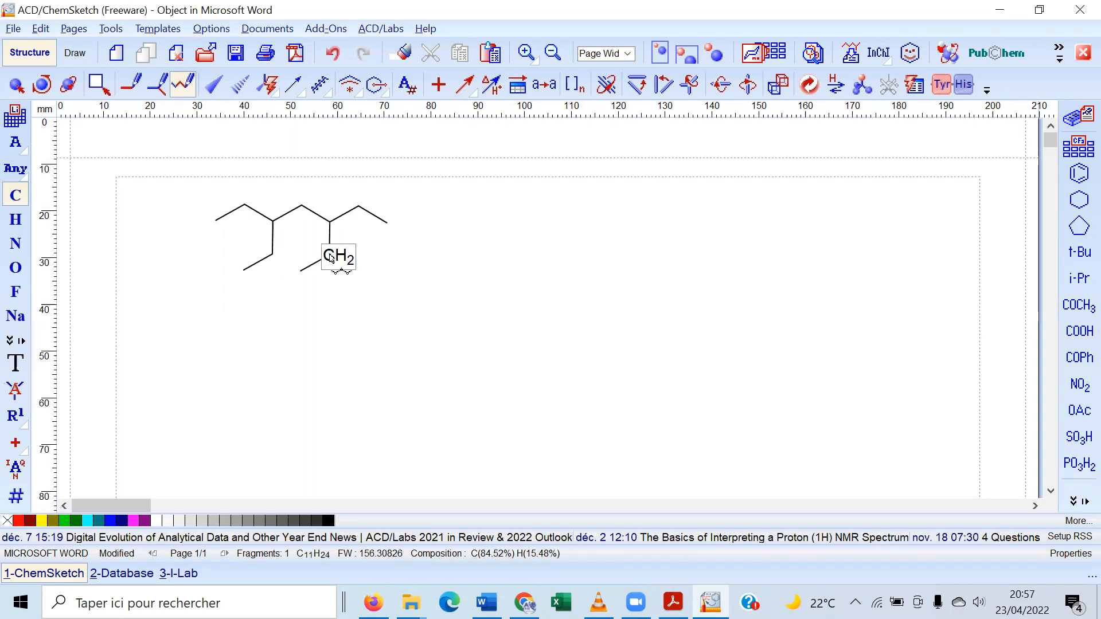
Recheck the compound on the exercise sheet and add methyl branches on carbons 2 and 6 of the chain
key(alt+Tab)
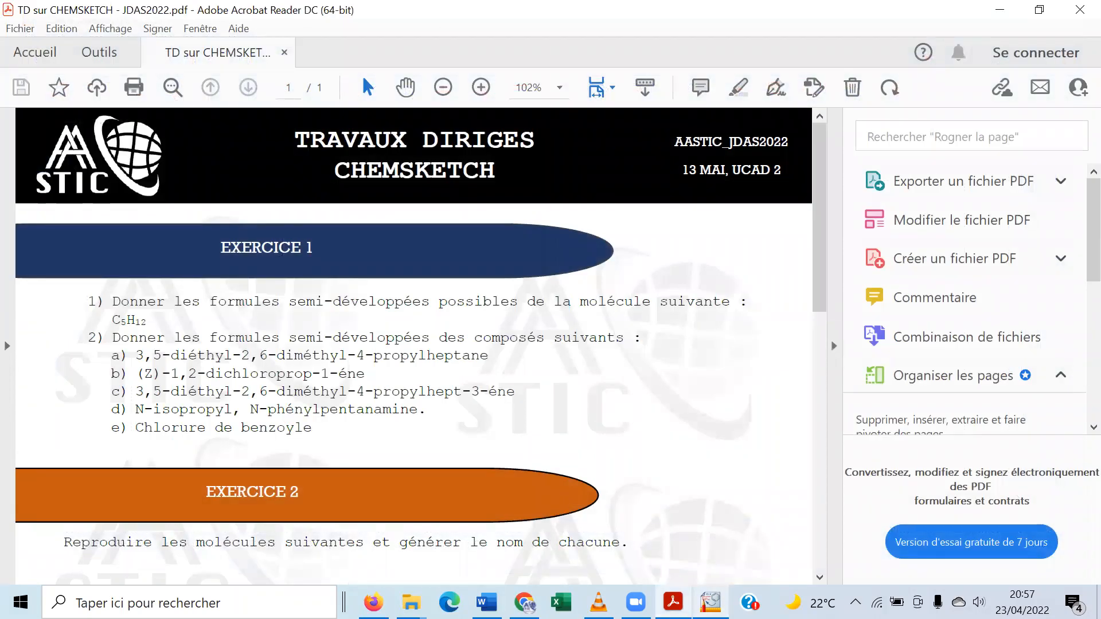
key(alt+Tab)
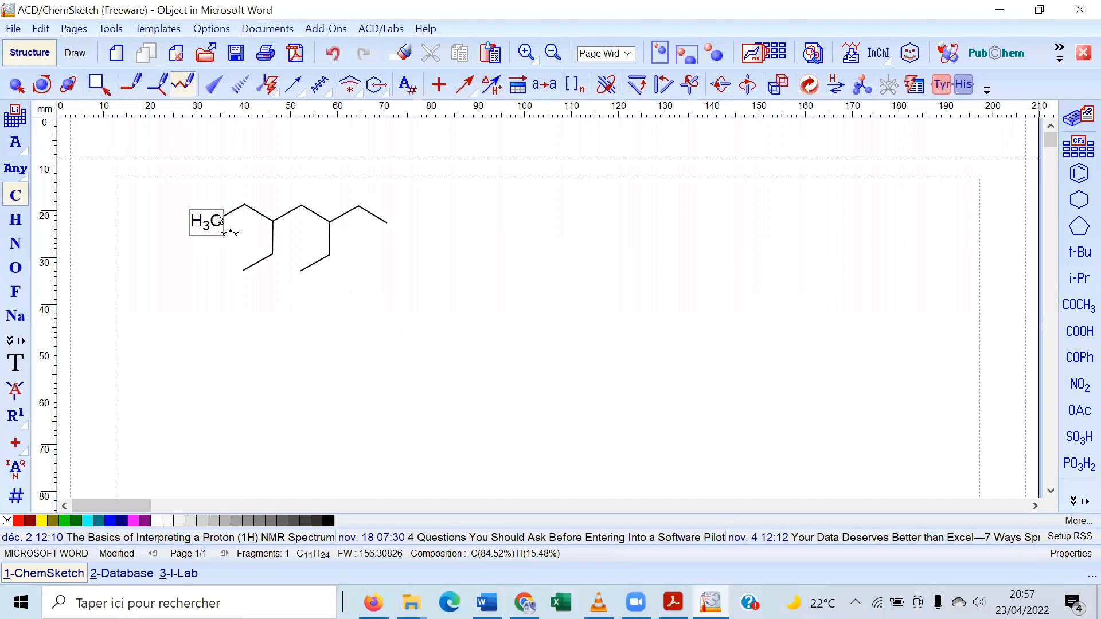
click(245, 205)
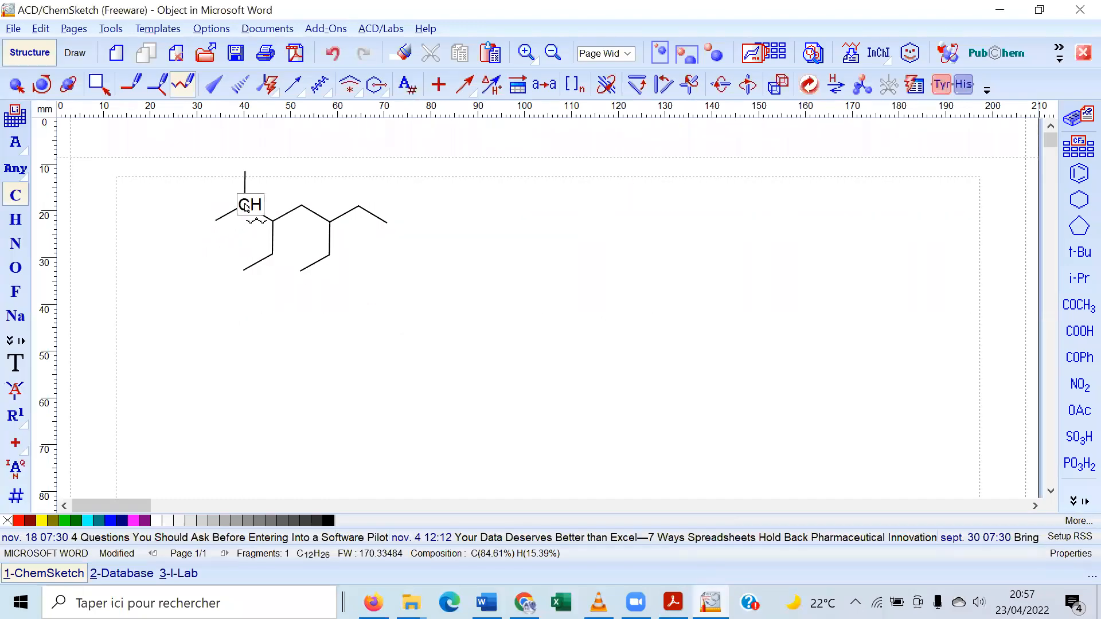
click(358, 211)
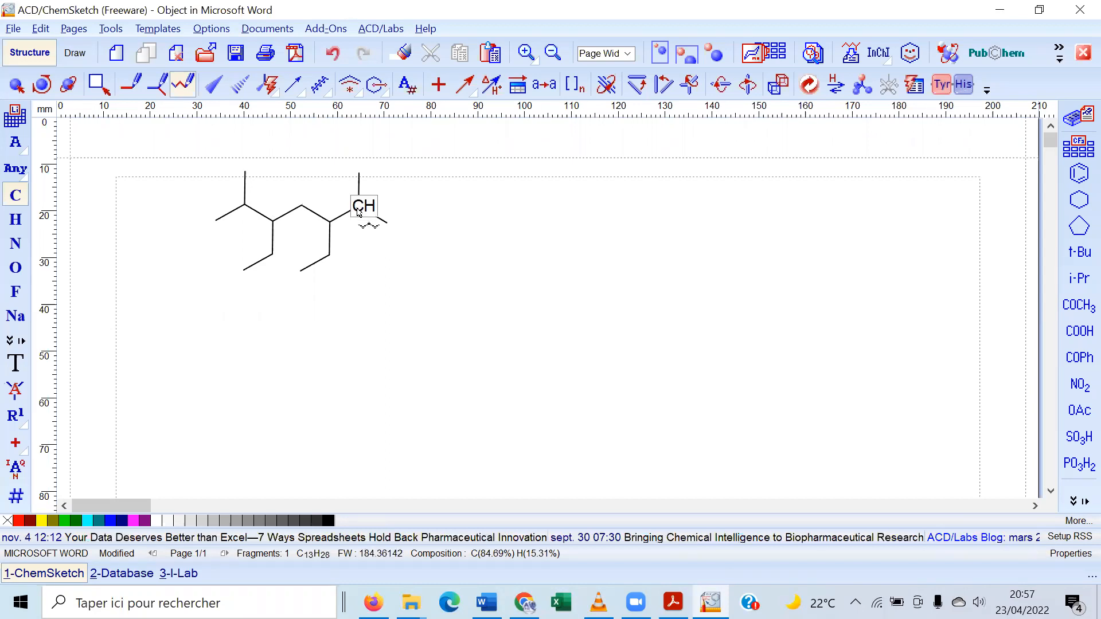
Add a three-carbon propyl branch on carbon 4, undoing the bond that closes a ring and drawing the last carbon away from the neighbouring methyl
click(711, 602)
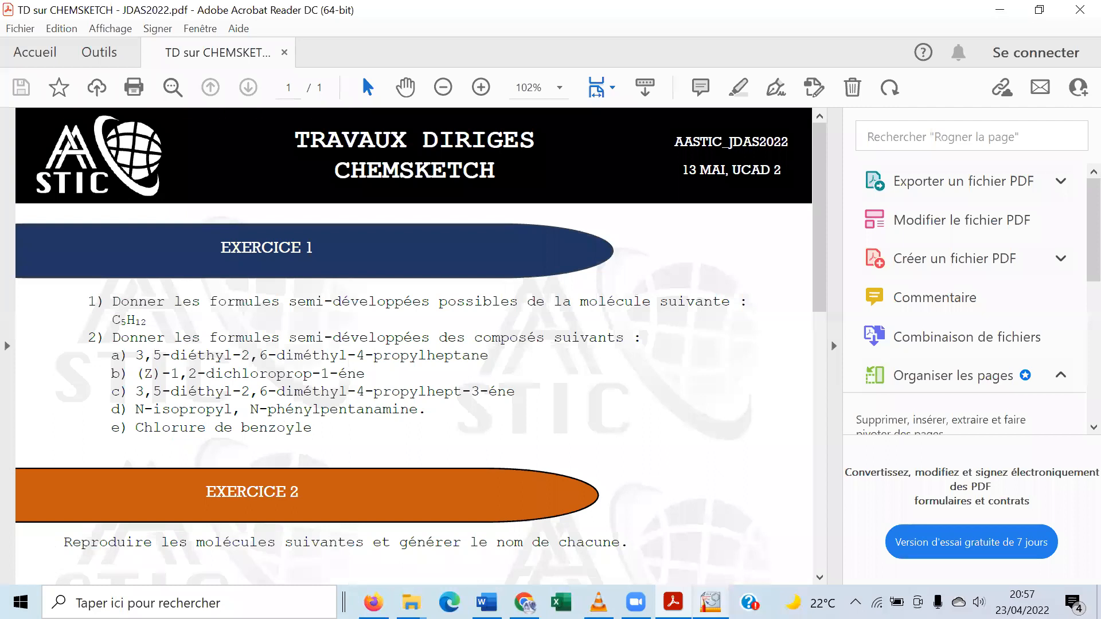
click(711, 602)
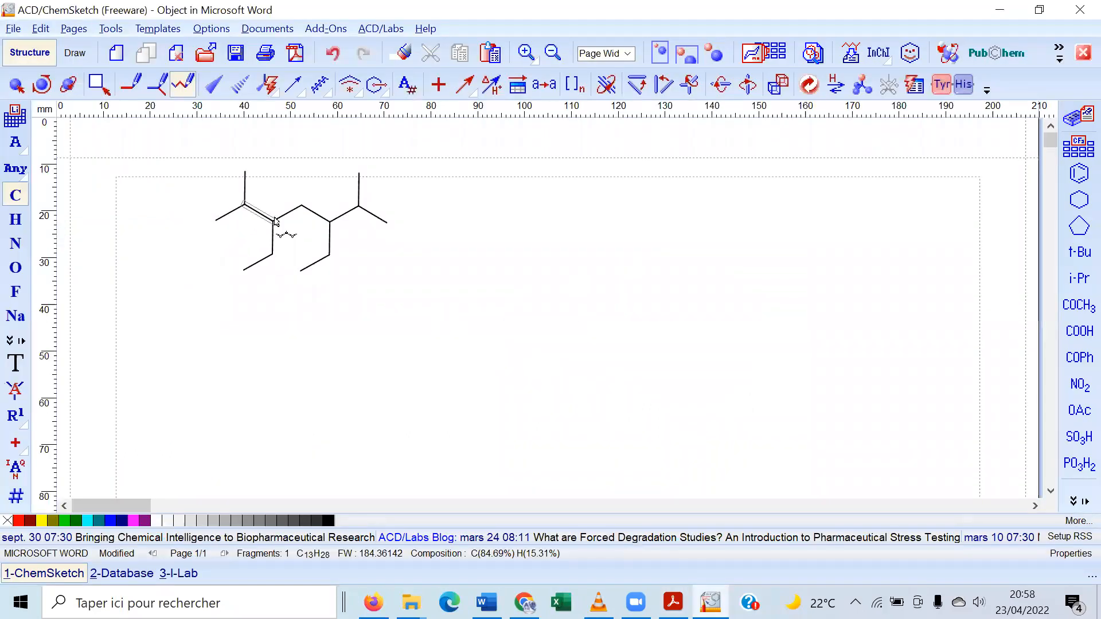
click(303, 205)
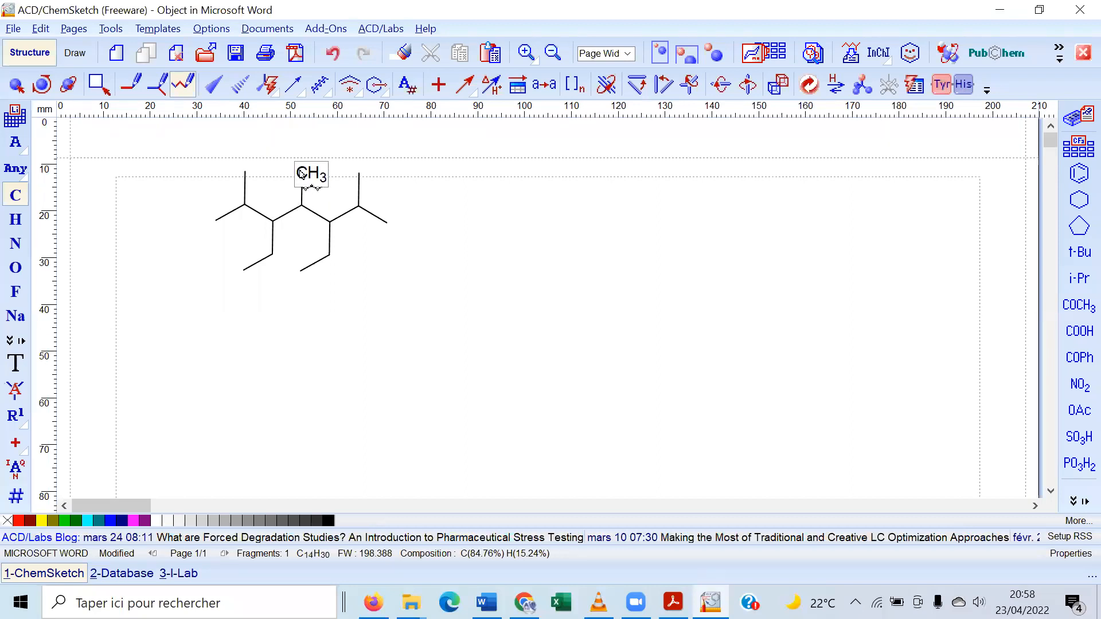
click(302, 174)
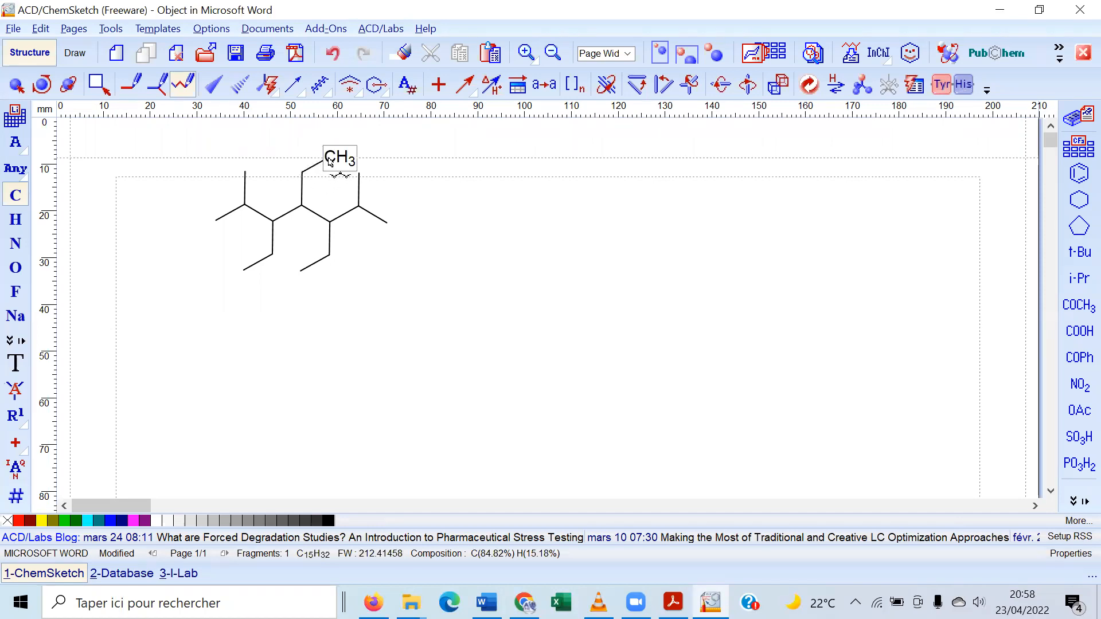
click(329, 160)
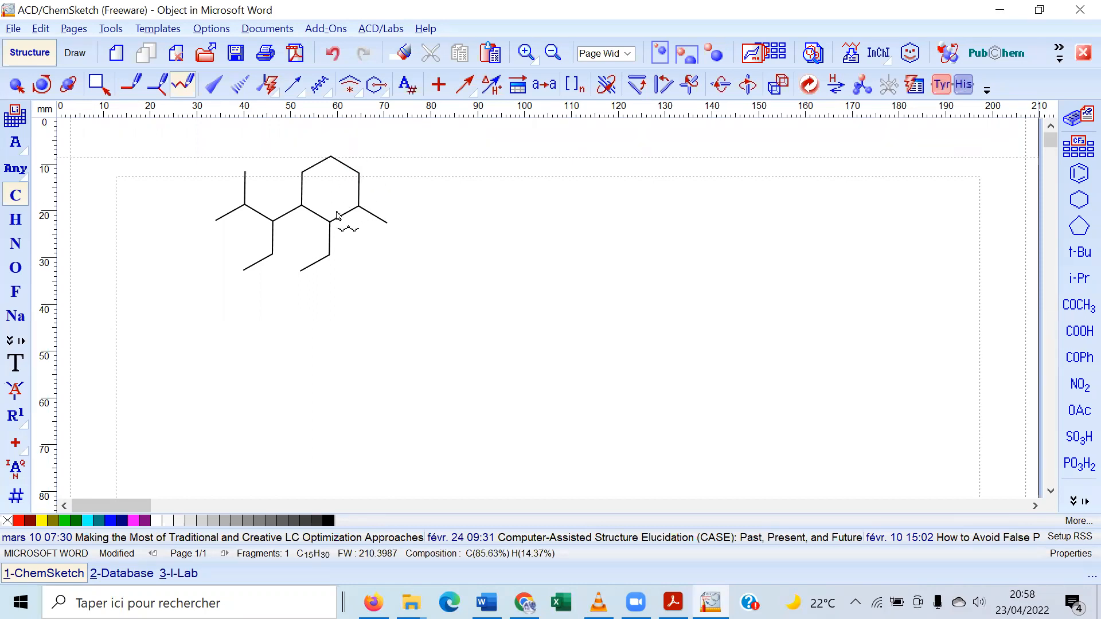
click(333, 53)
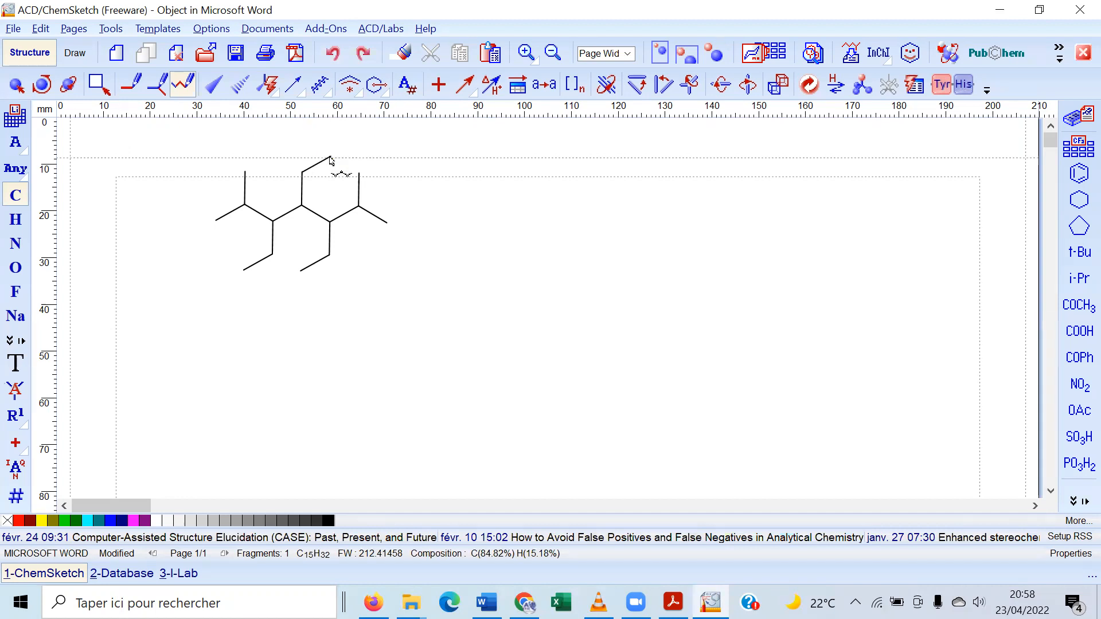
drag(330, 161, 315, 139)
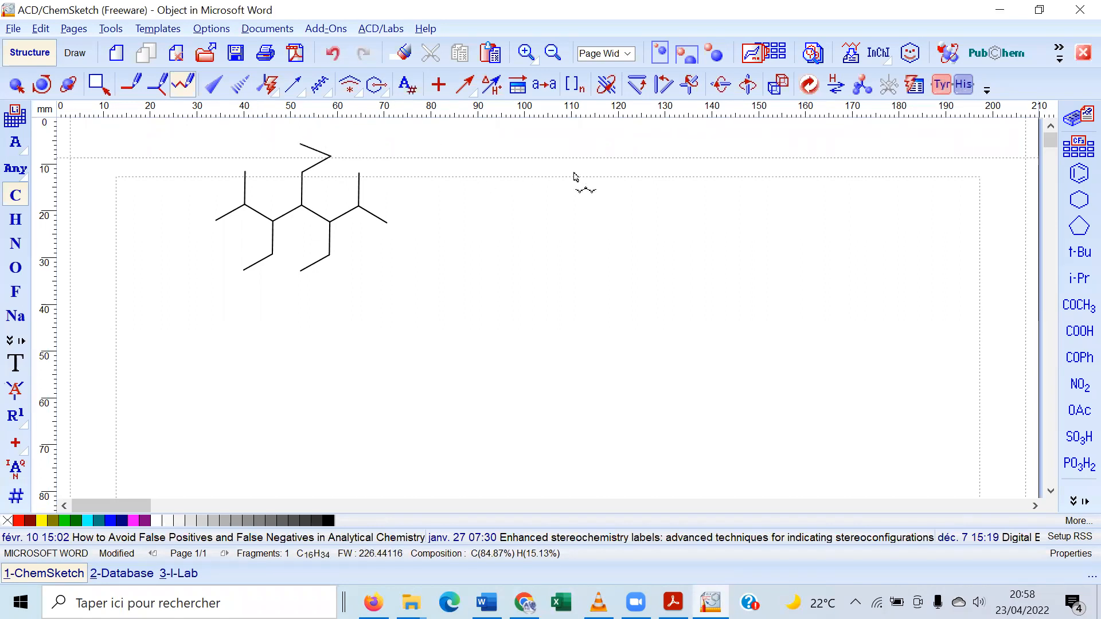
Select the whole molecule and clean up its structure to regularize the bond lengths and angles
click(16, 87)
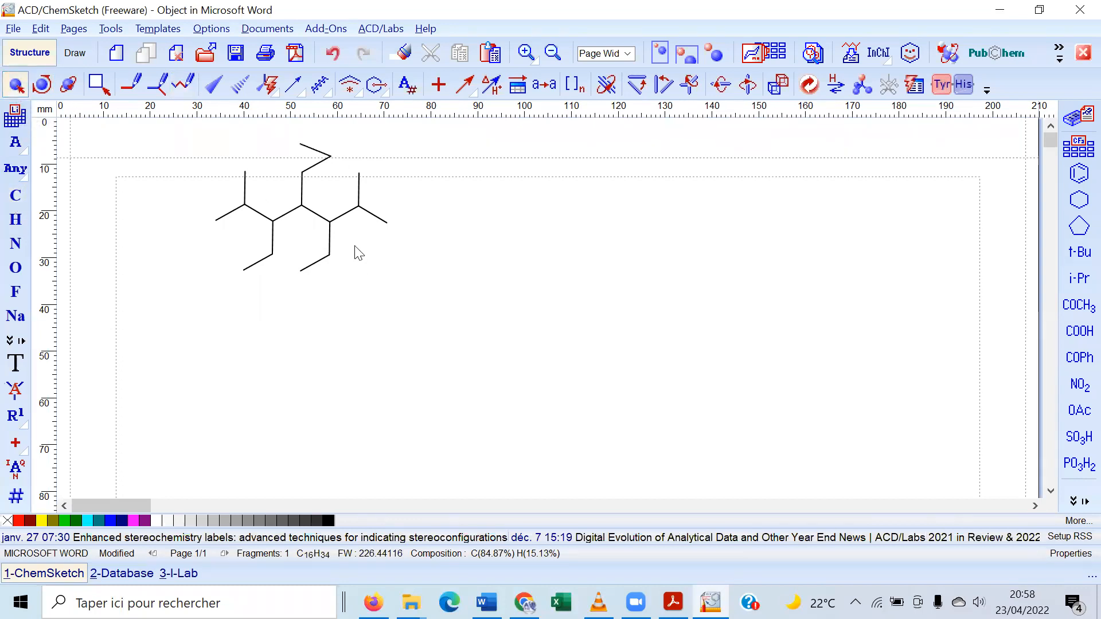
key(ctrl+a)
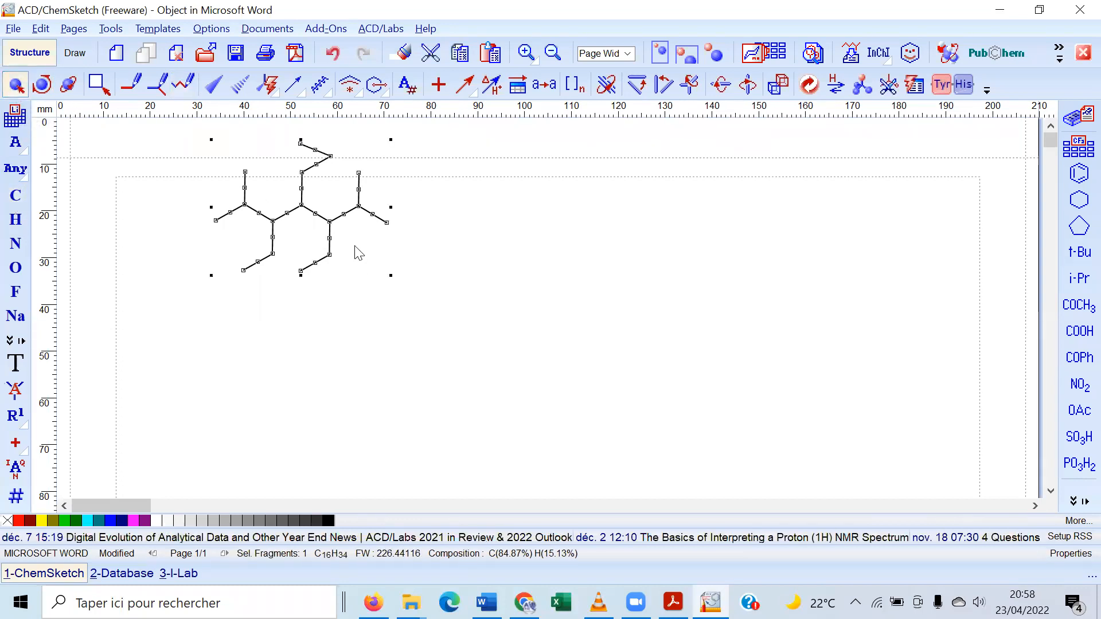
click(814, 89)
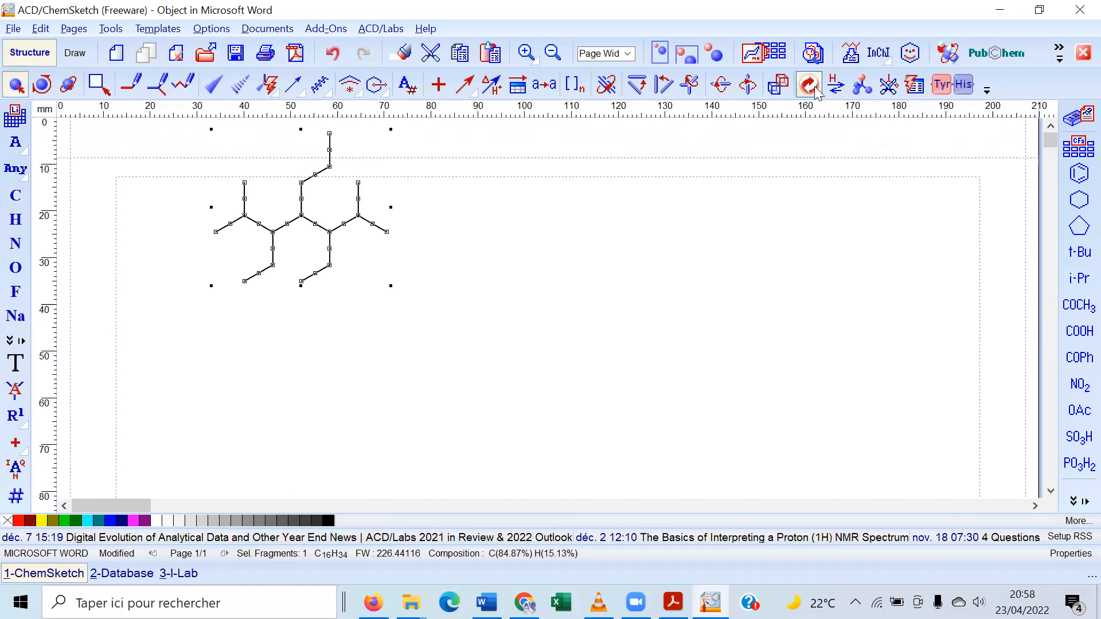
Generate the chemical name of the cleaned molecule beneath its structure, dismissing the freeware notice
click(503, 306)
click(373, 273)
click(943, 86)
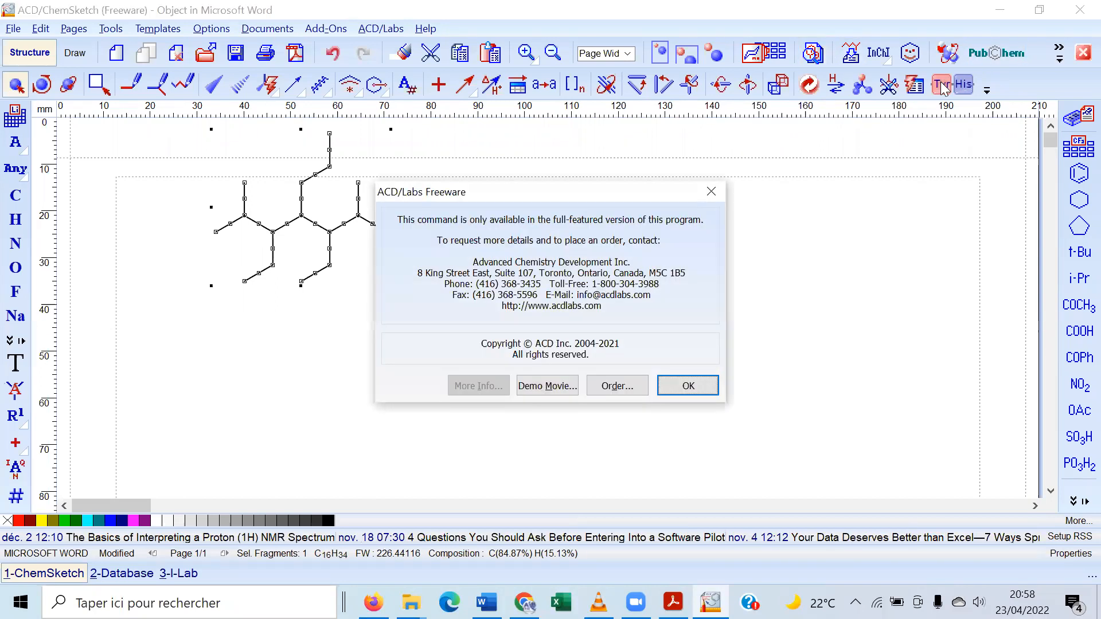
click(711, 191)
click(831, 82)
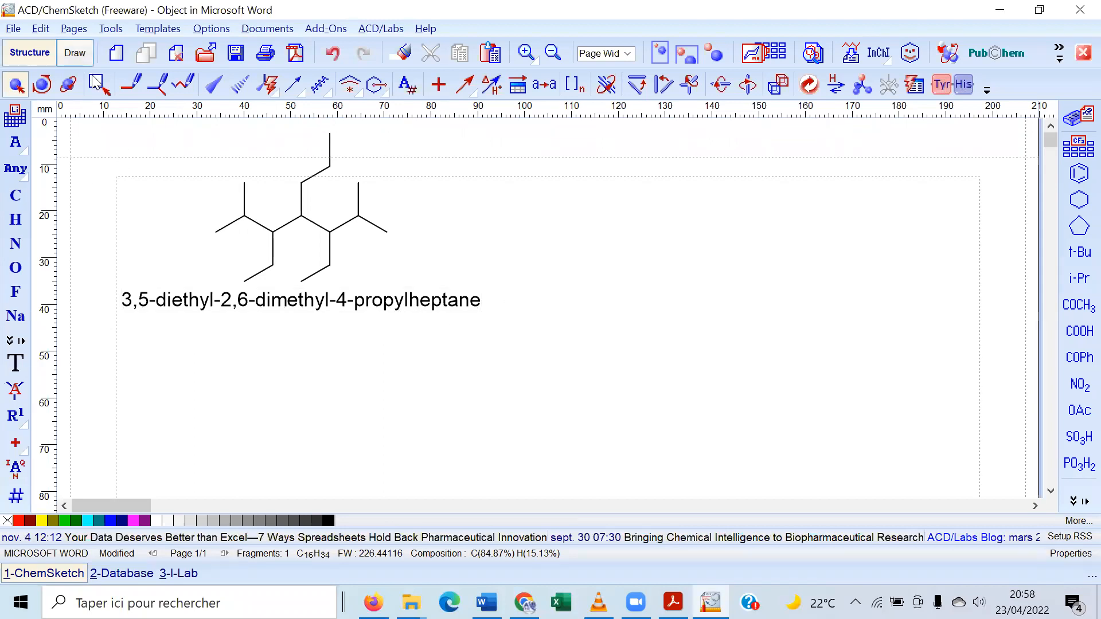
Add the text label "a)" beside the upper part of the molecule and return to structure drawing mode
click(75, 53)
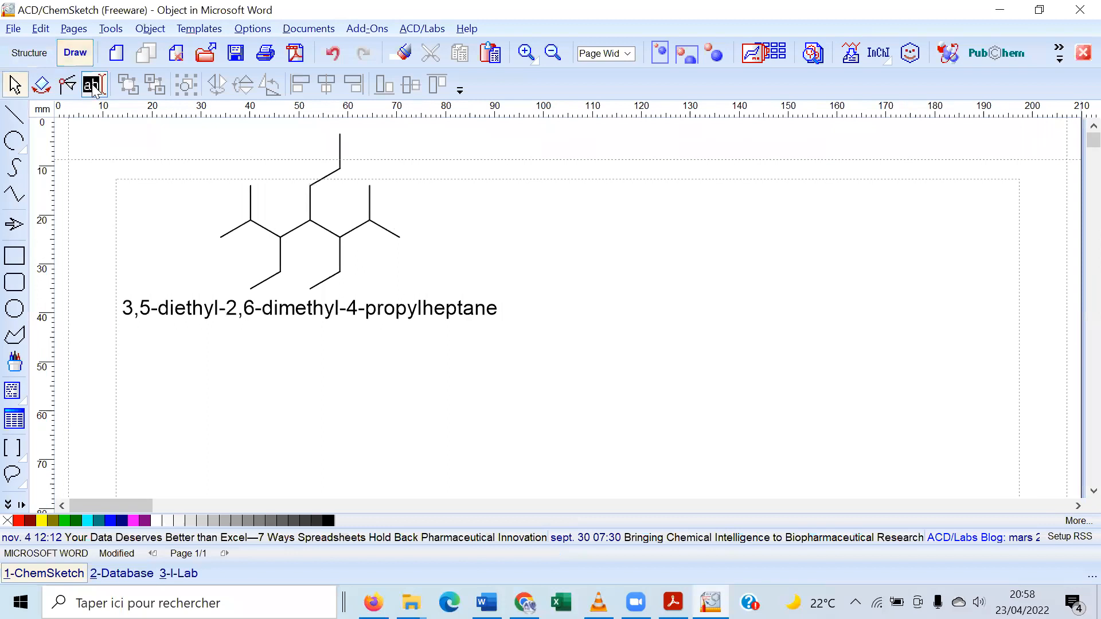
click(92, 85)
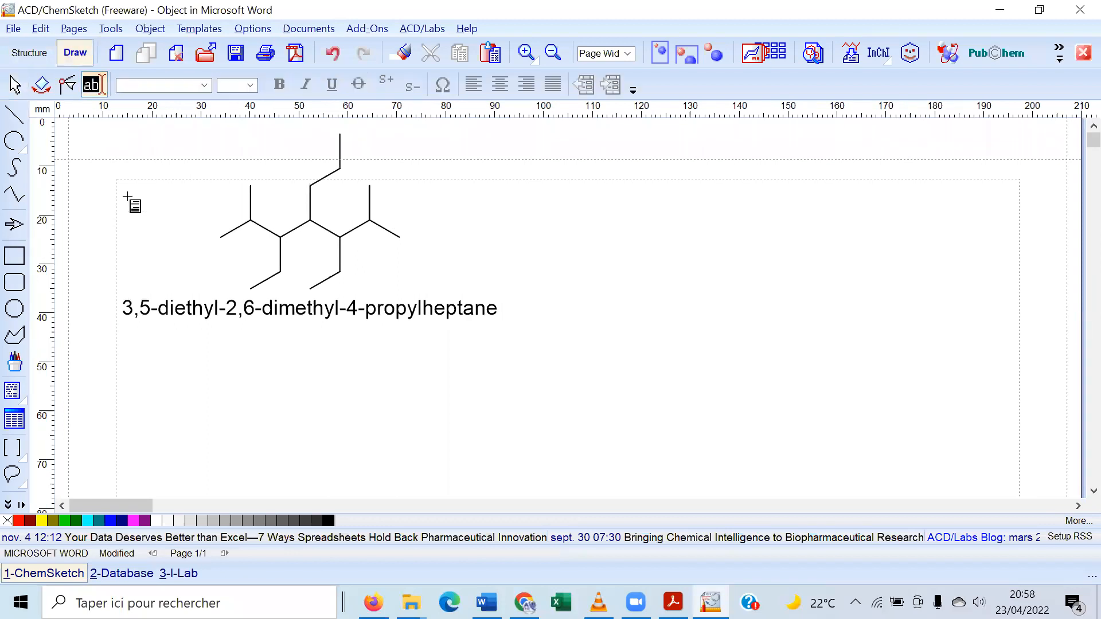
click(128, 165)
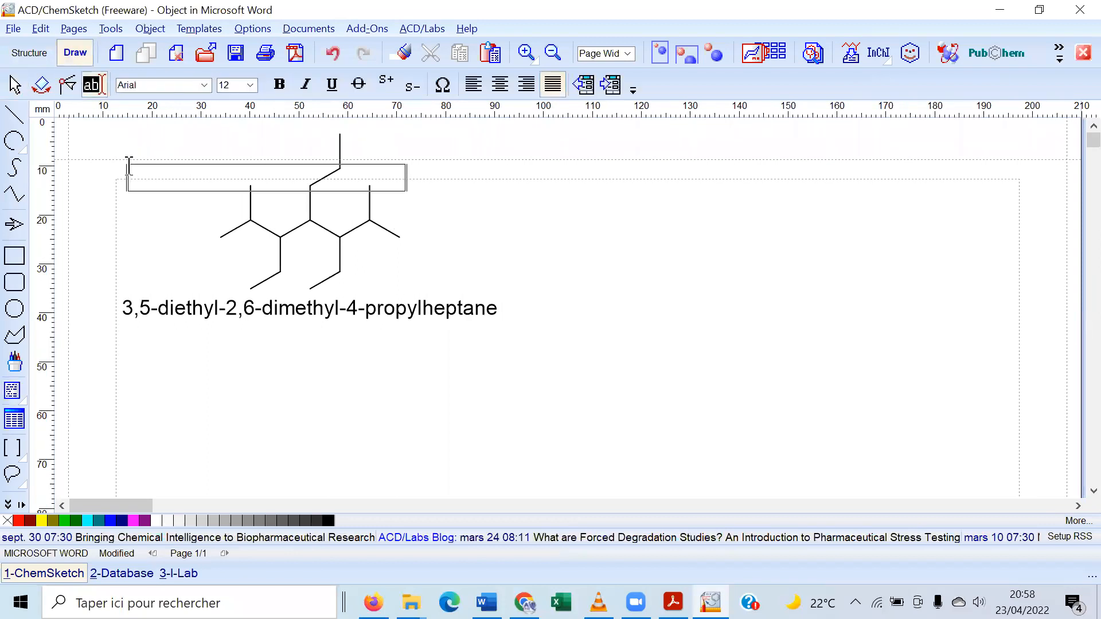
text(a))
click(27, 53)
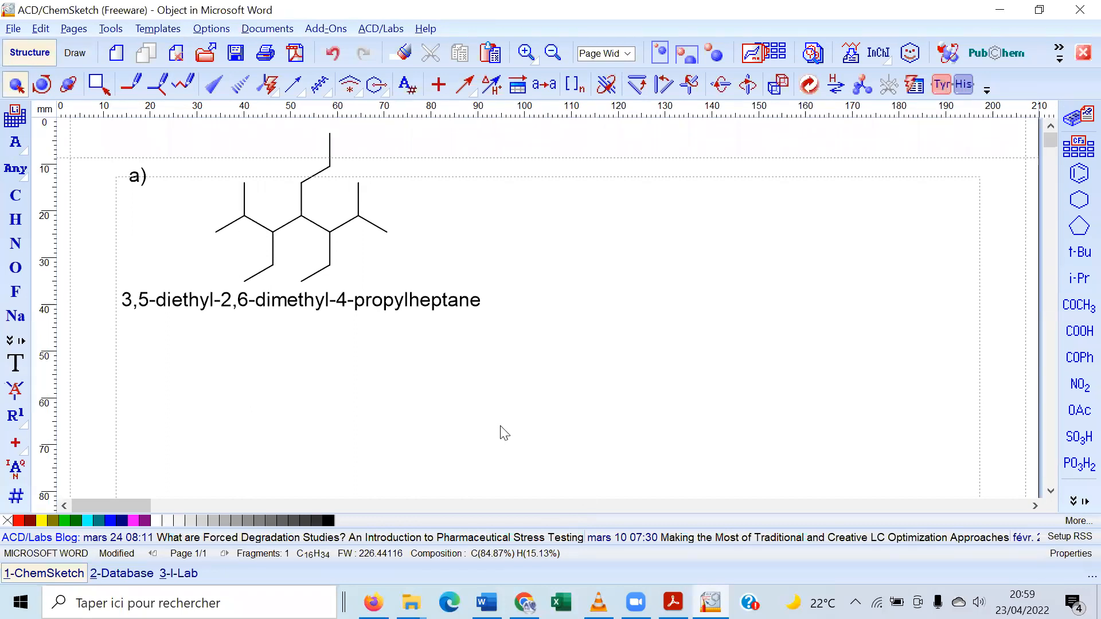
Consult compound b) on the exercise sheet and draw a three-carbon chain below the name of compound a)
click(710, 602)
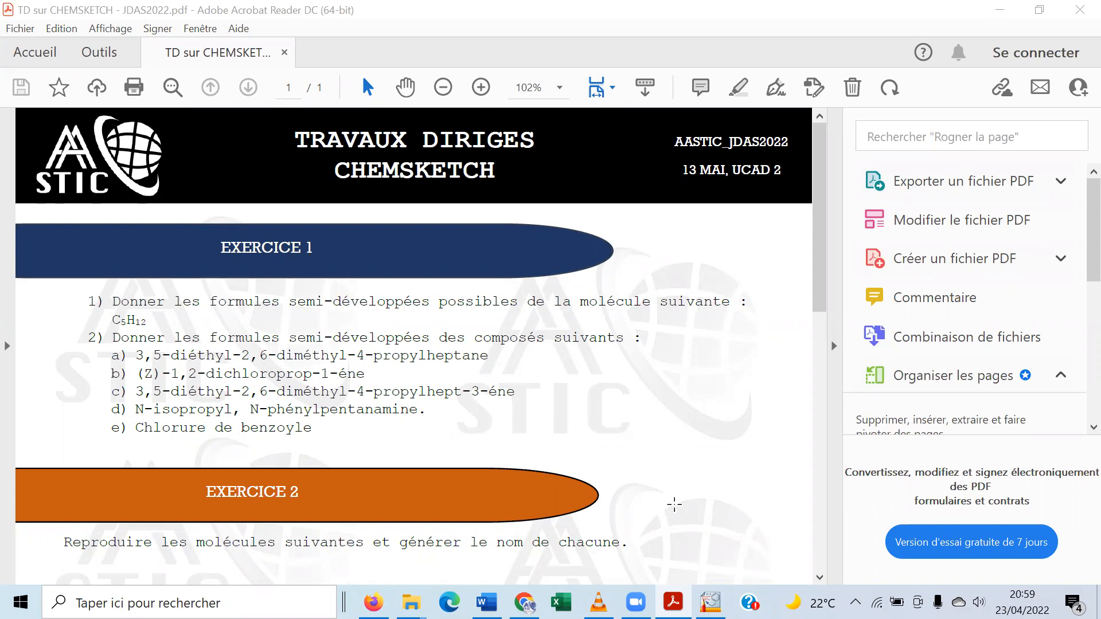
mouse_move(710, 602)
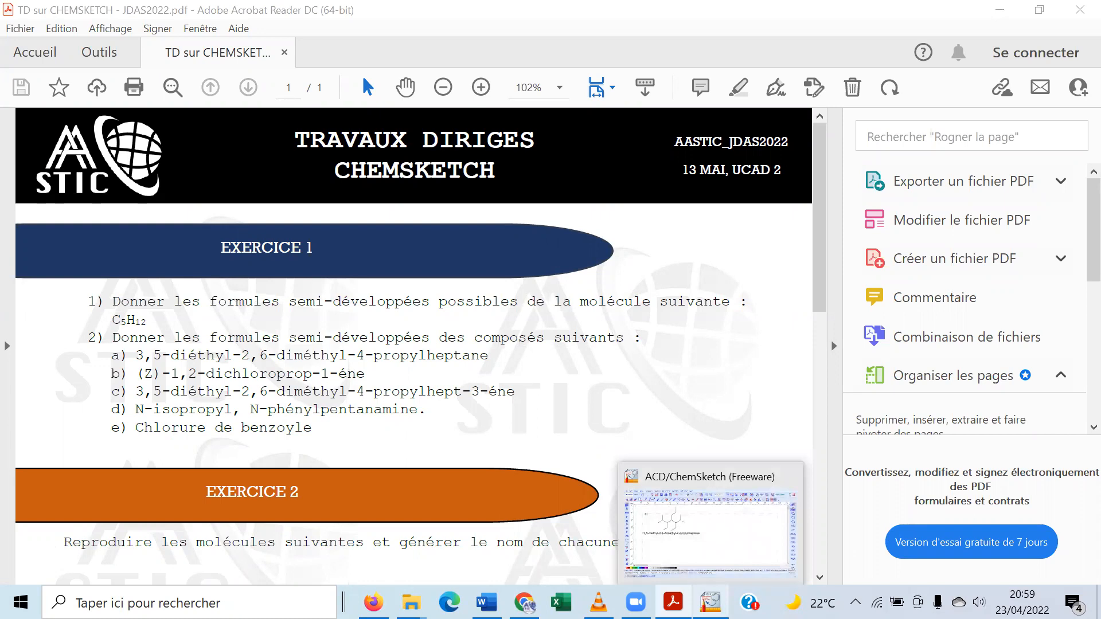
click(710, 530)
click(191, 90)
drag(240, 396, 301, 388)
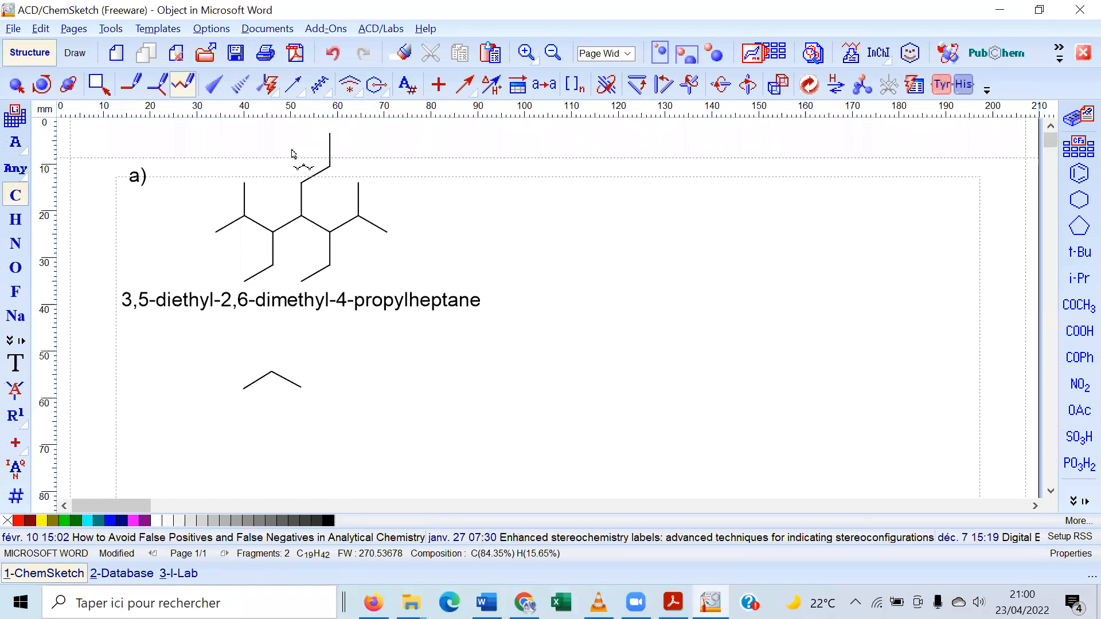
Convert the bond between the middle and right-hand carbons of the three-carbon chain into a double bond
click(156, 85)
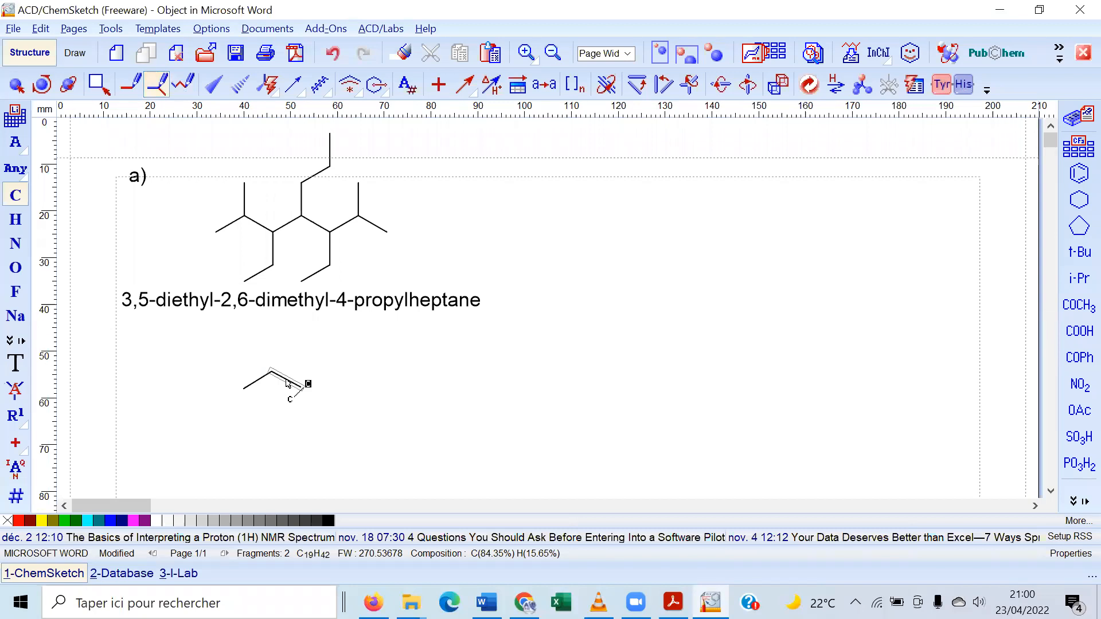
click(257, 379)
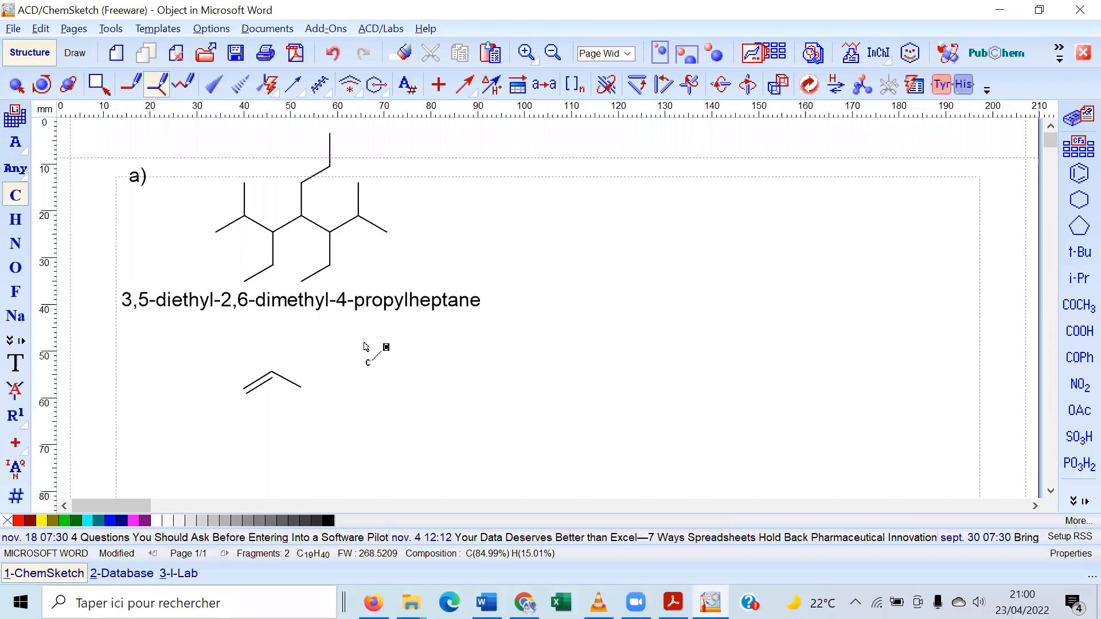
click(263, 382)
click(263, 383)
click(285, 383)
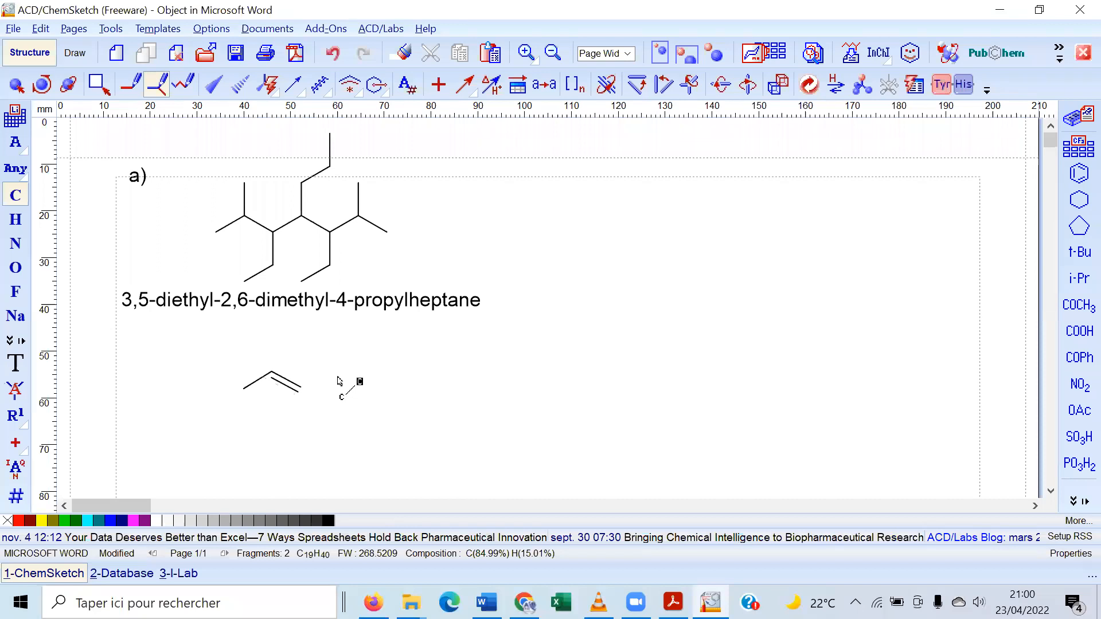
Check compound b) on the exercise sheet, choose chlorine from the periodic table and attach it below the terminal double-bonded carbon
click(712, 601)
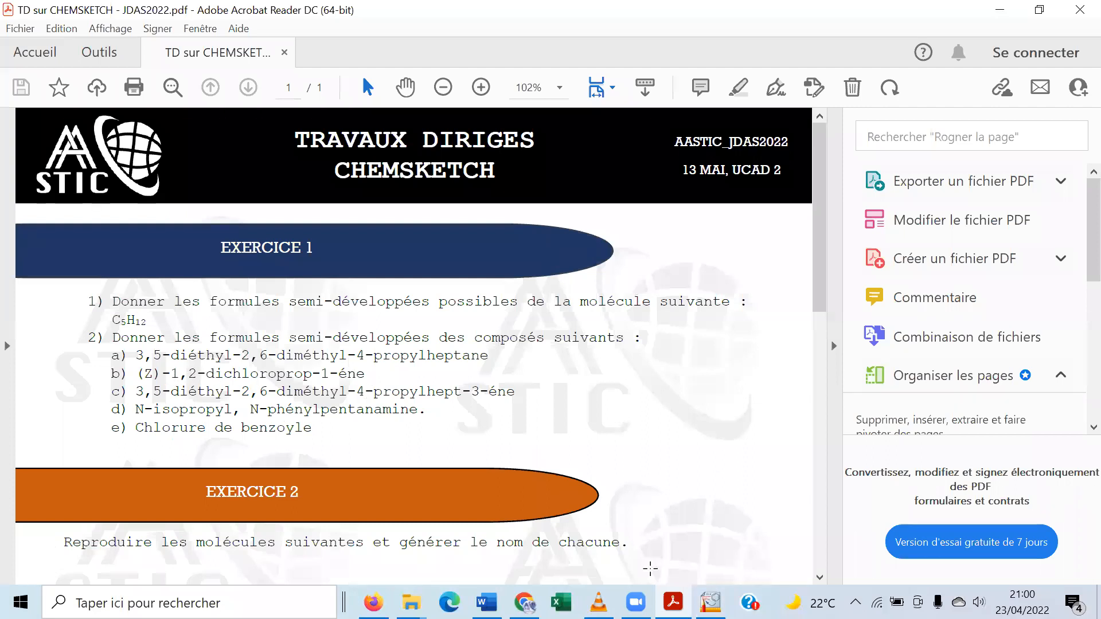
click(710, 602)
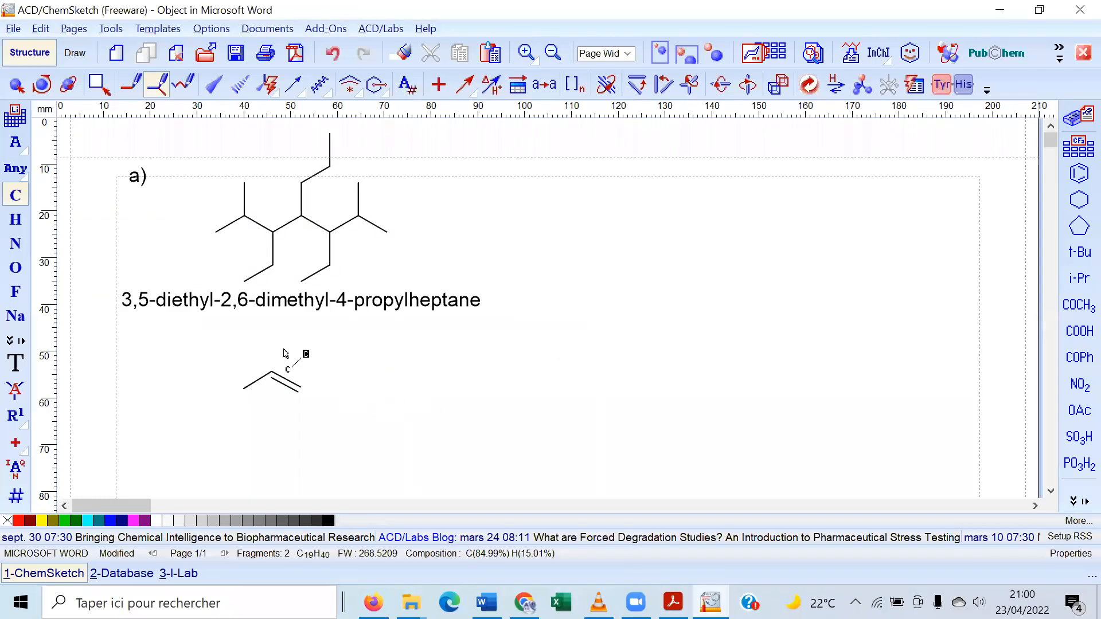
click(13, 341)
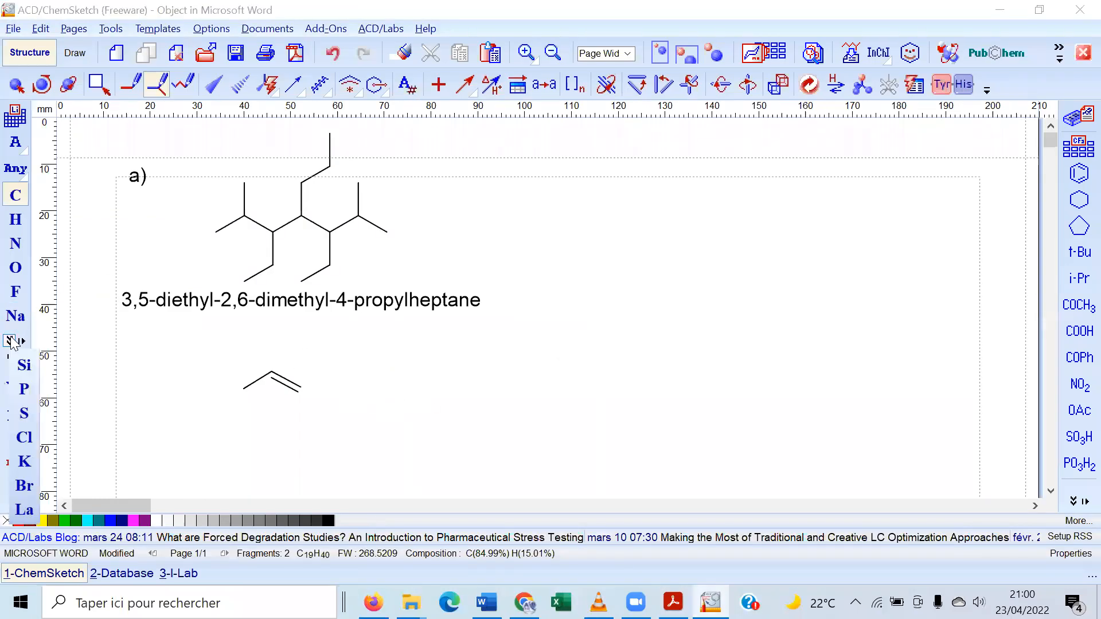
click(26, 439)
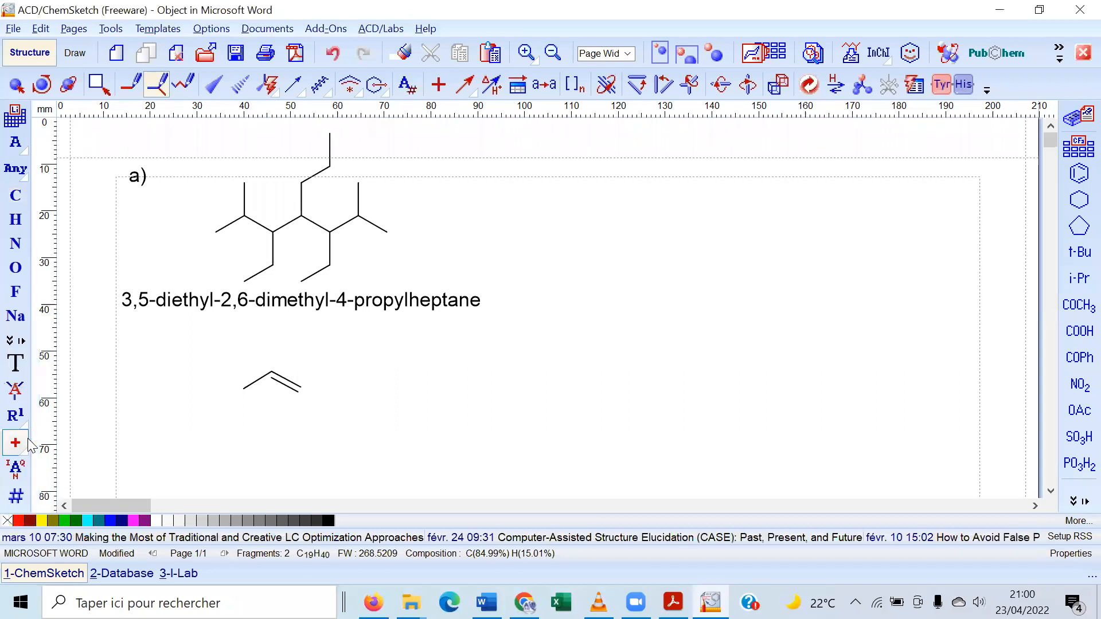
click(16, 118)
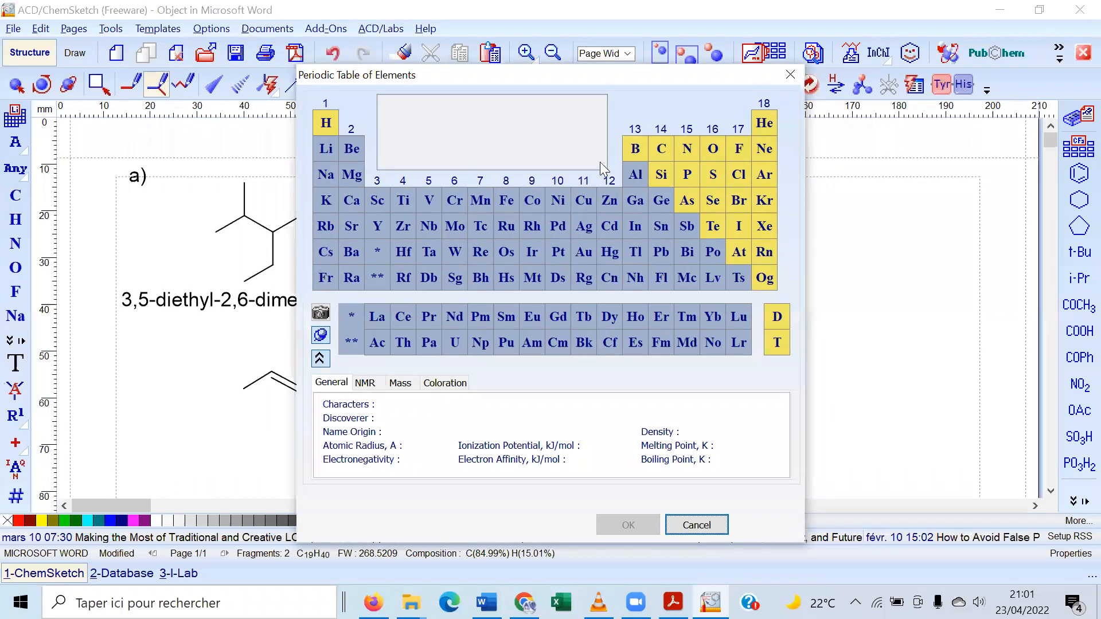
click(739, 176)
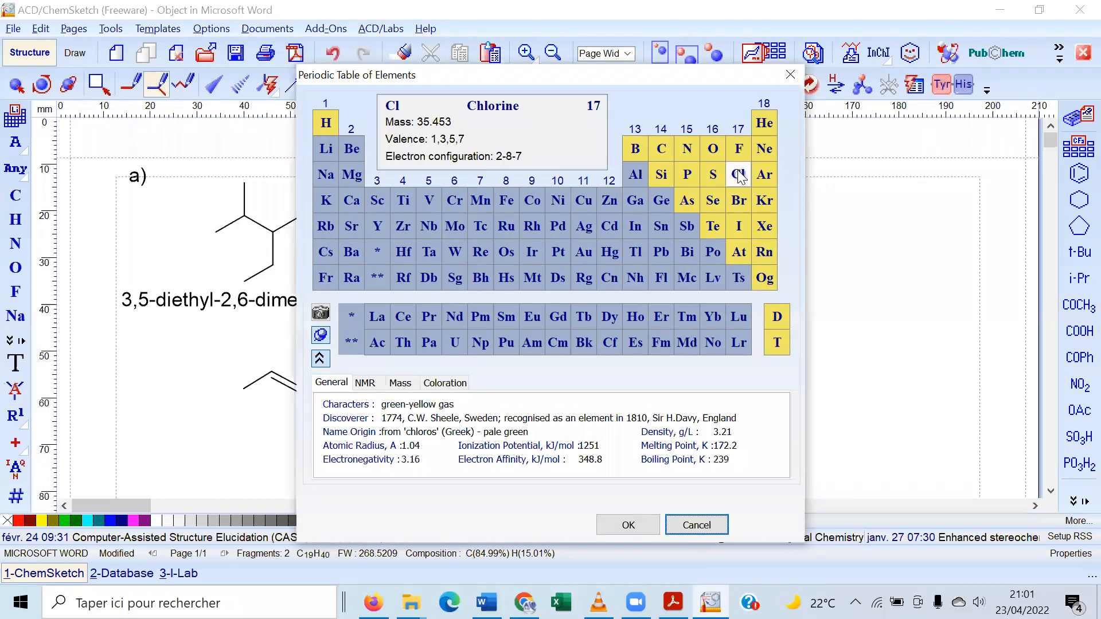
click(651, 525)
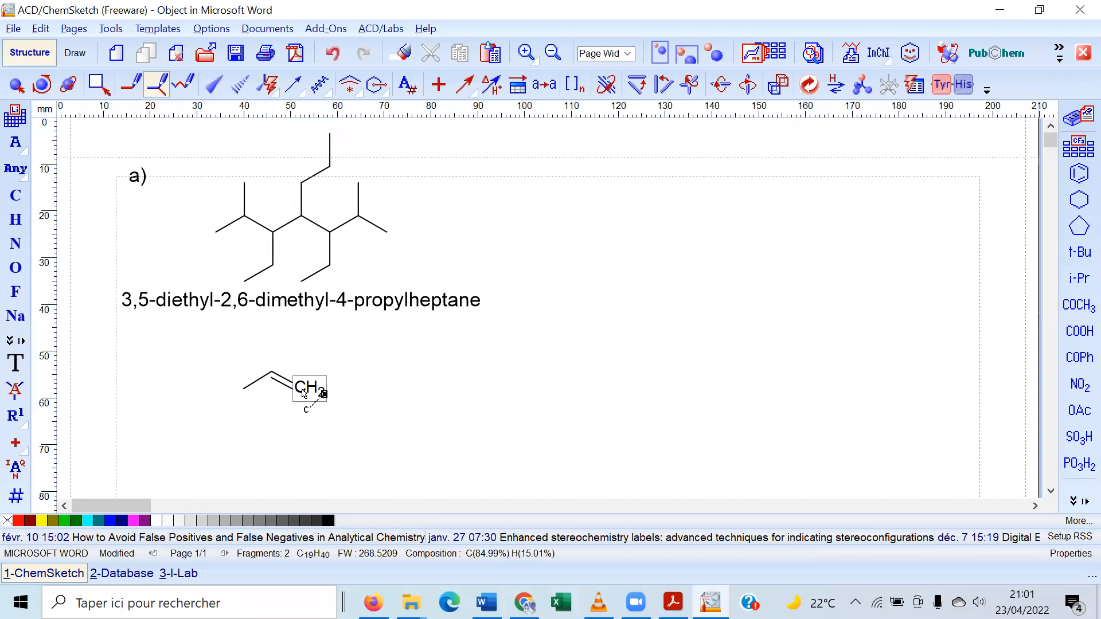
click(305, 390)
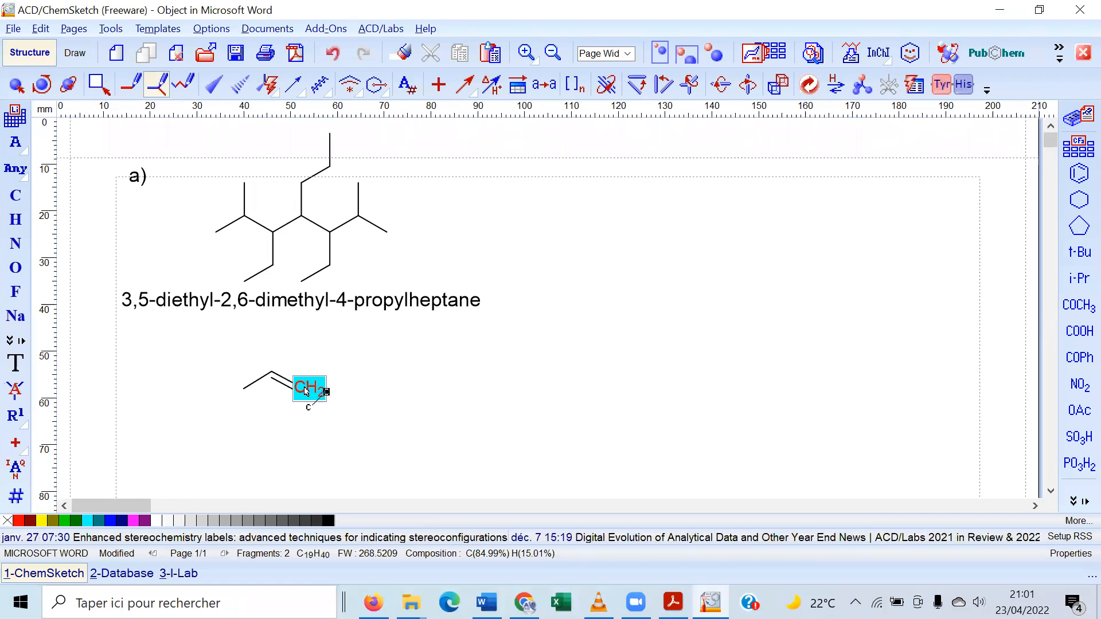
click(313, 413)
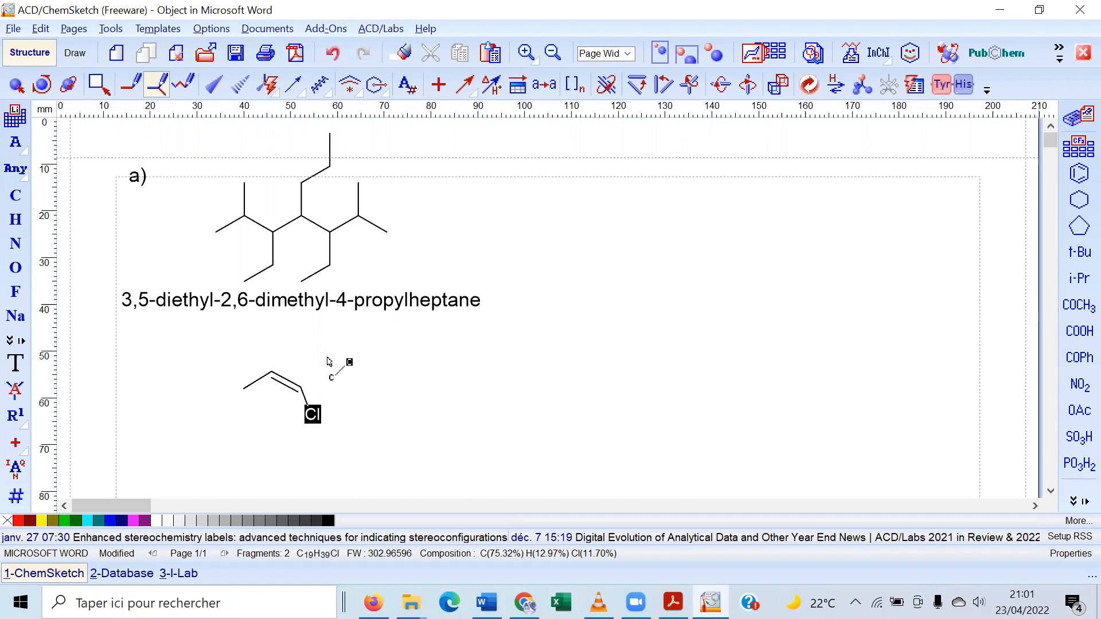
Attach a second chlorine above the middle carbon, undoing the stray bond to the first chlorine
click(277, 375)
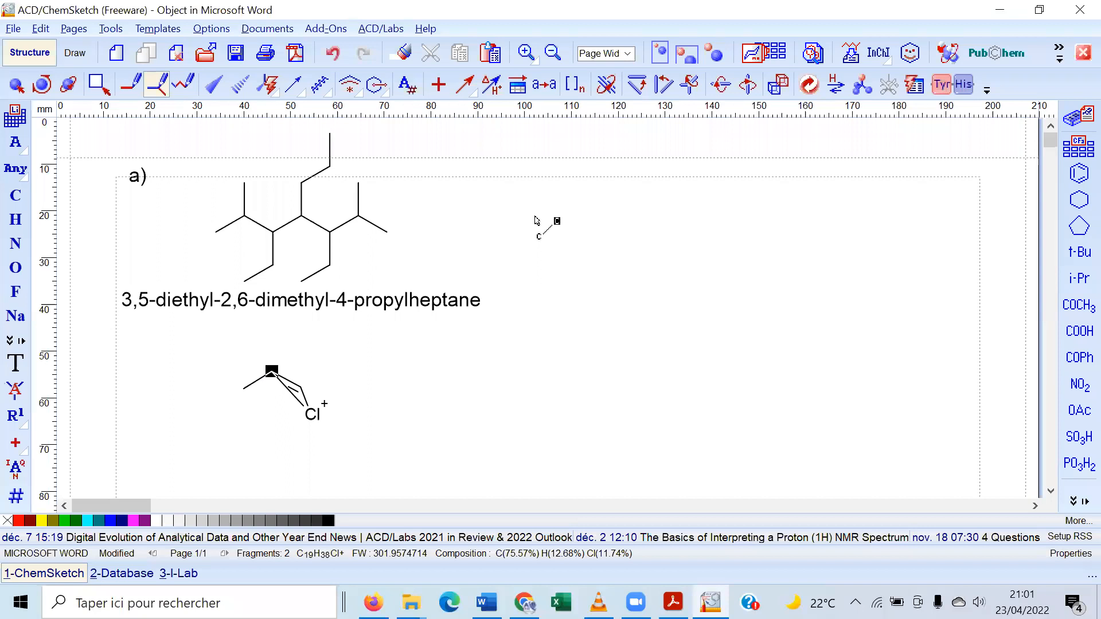
click(324, 56)
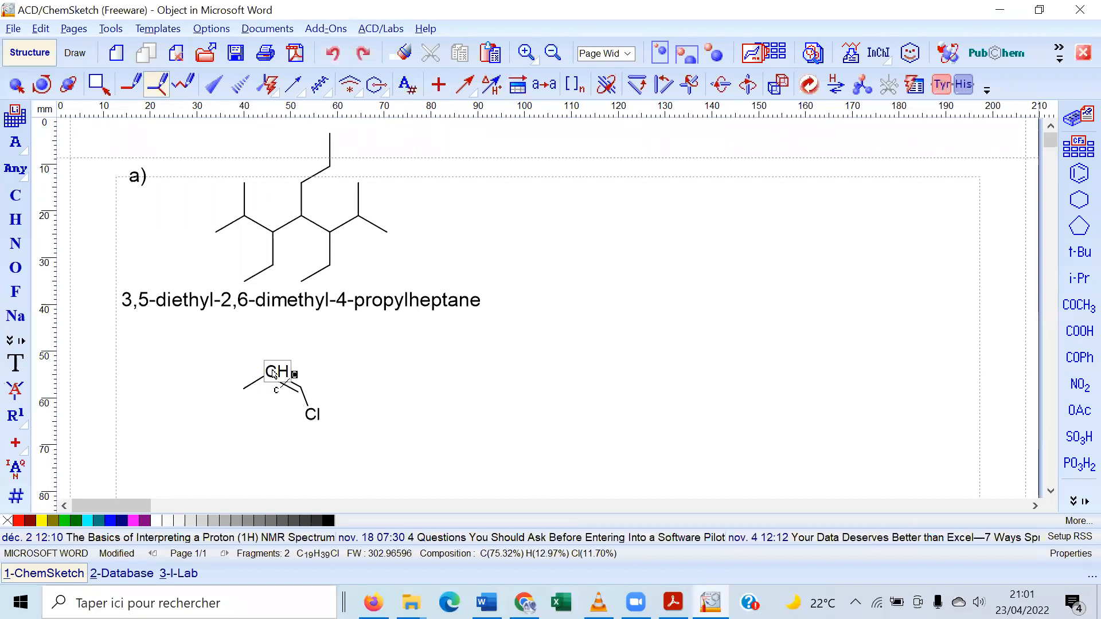
drag(274, 373, 274, 343)
Select the dichloropropene molecule and clean up its structure to regularize the bonds
click(16, 85)
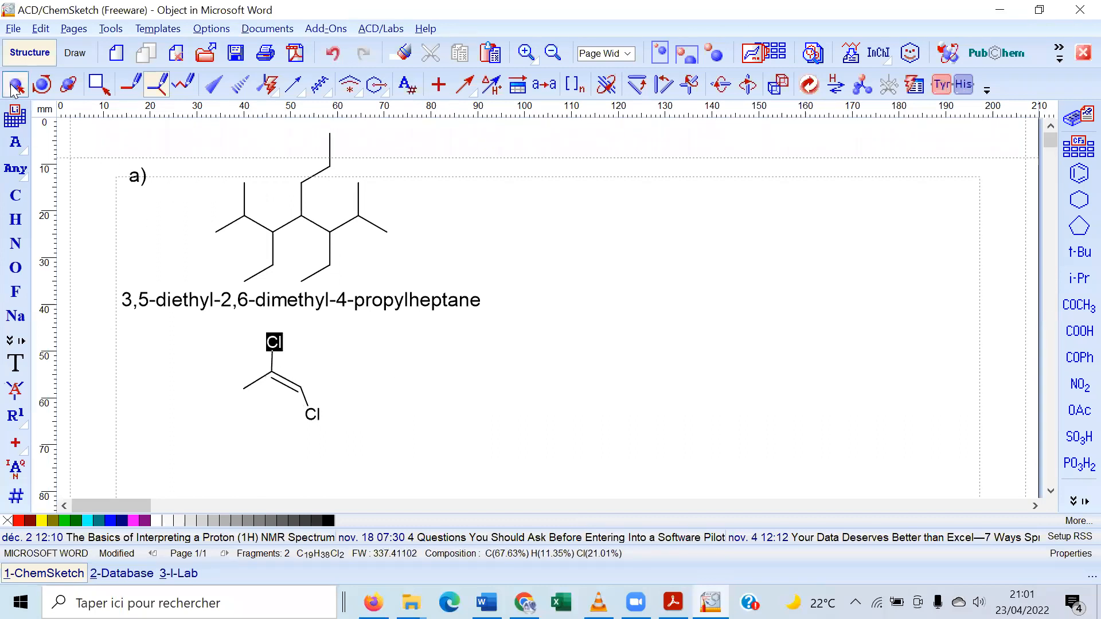
click(293, 415)
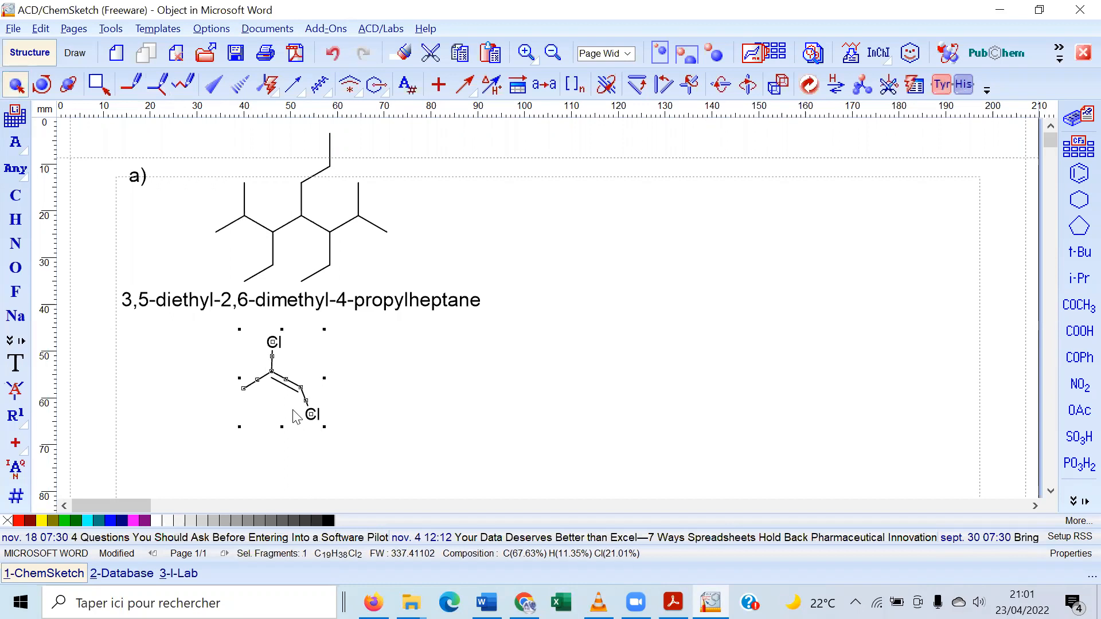
click(817, 95)
click(817, 95)
click(817, 95)
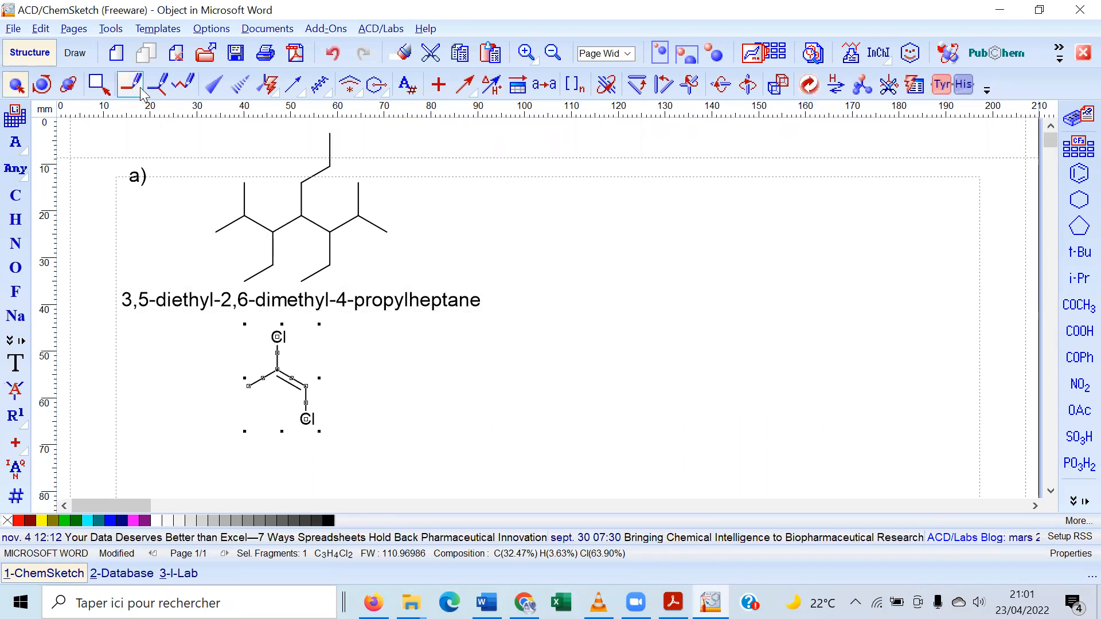
Rotate the dichloropropene until its double bond is horizontal and generate its chemical name beneath the structure
click(42, 85)
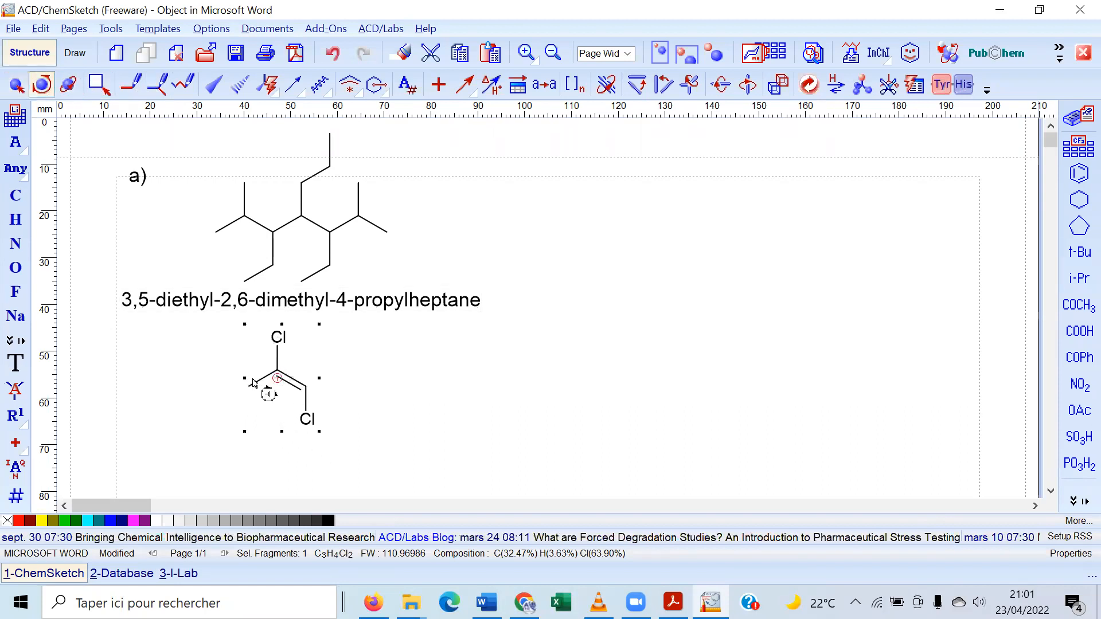
drag(251, 383, 251, 401)
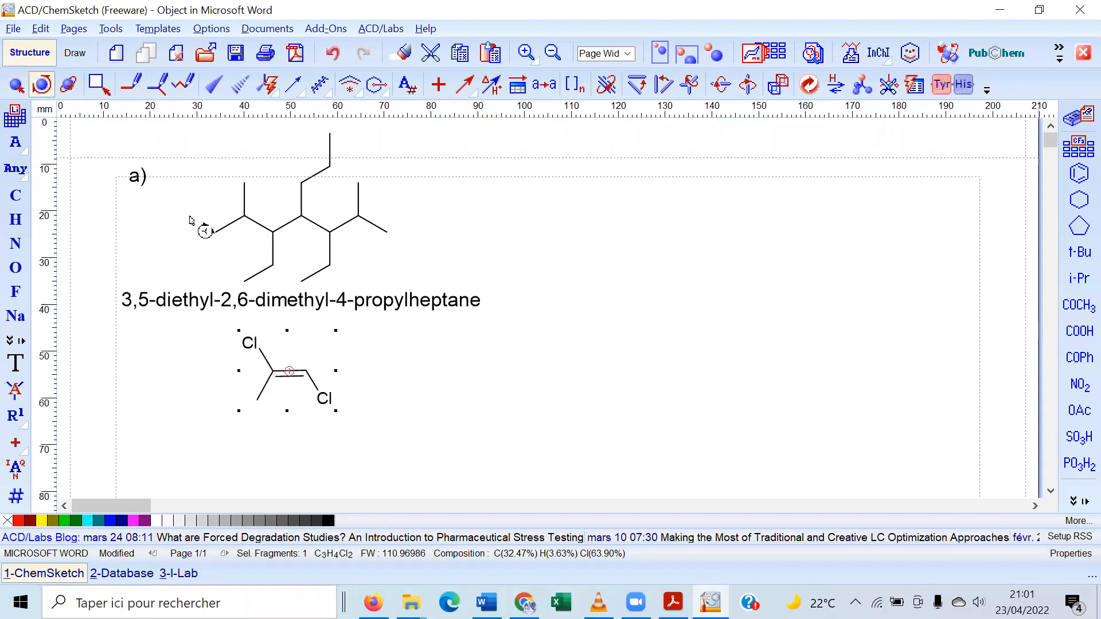
click(18, 86)
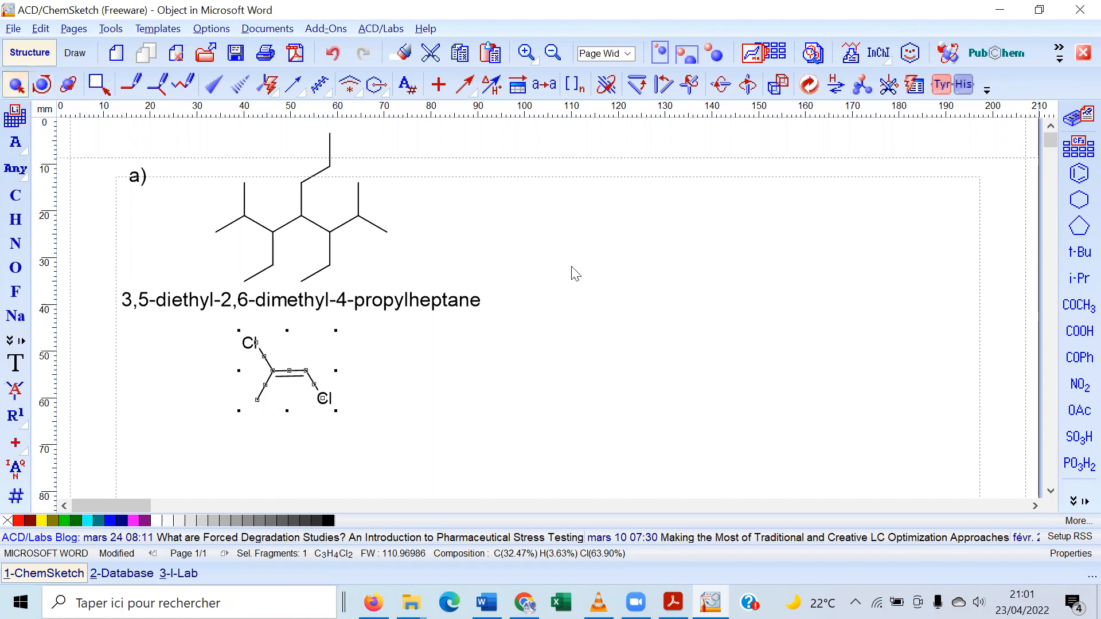
click(851, 57)
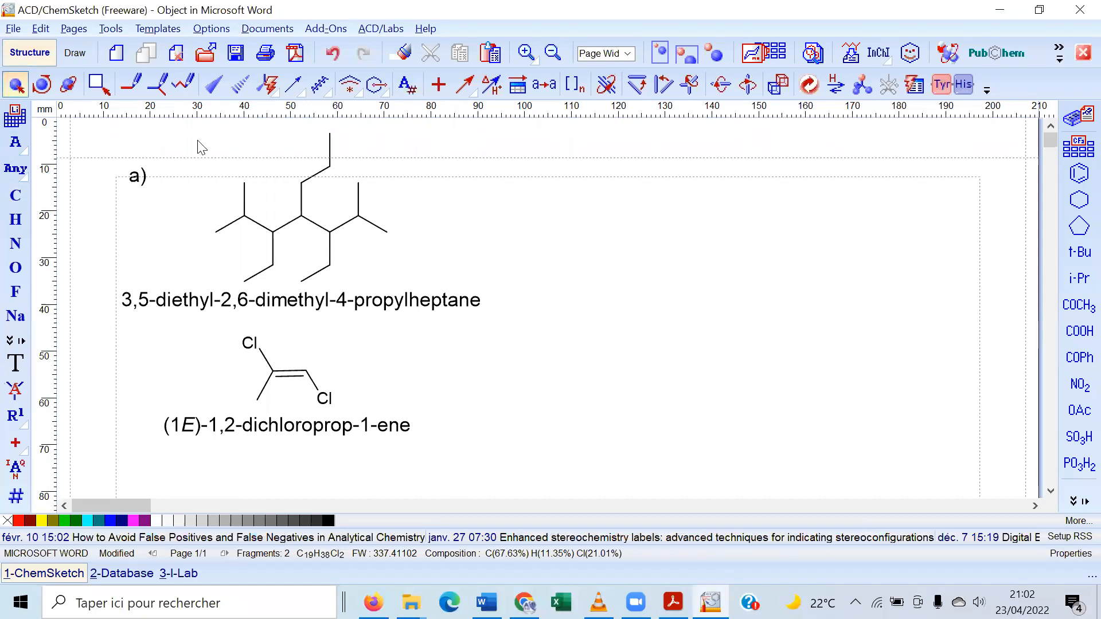
Move the lower chlorine above the double bond, on the same side as the other chlorine, and clean the structure
drag(325, 406, 319, 341)
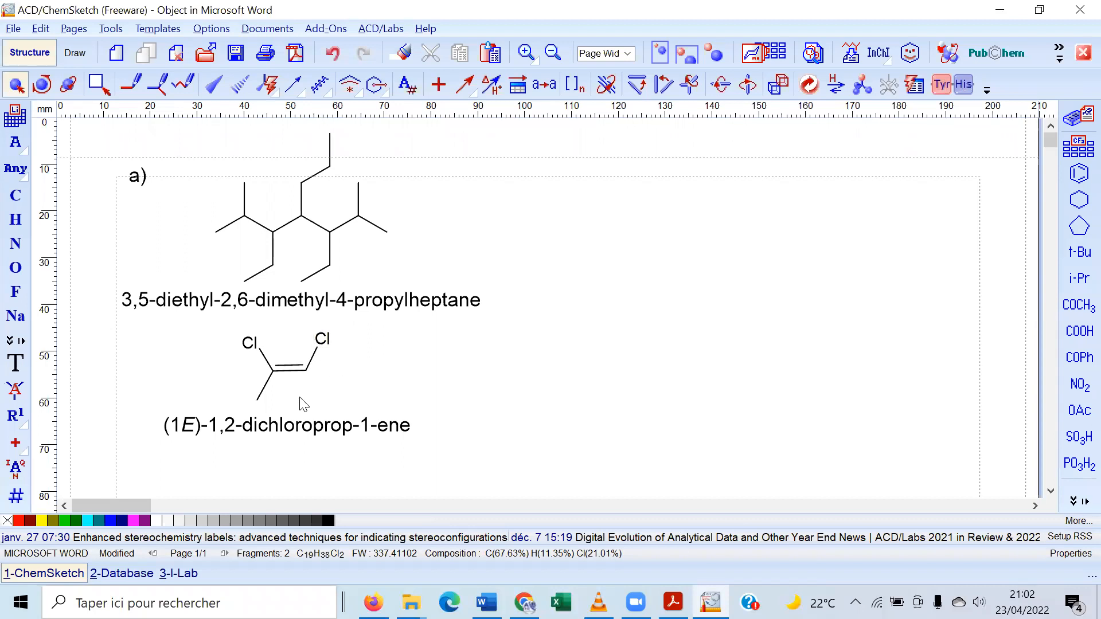
click(293, 382)
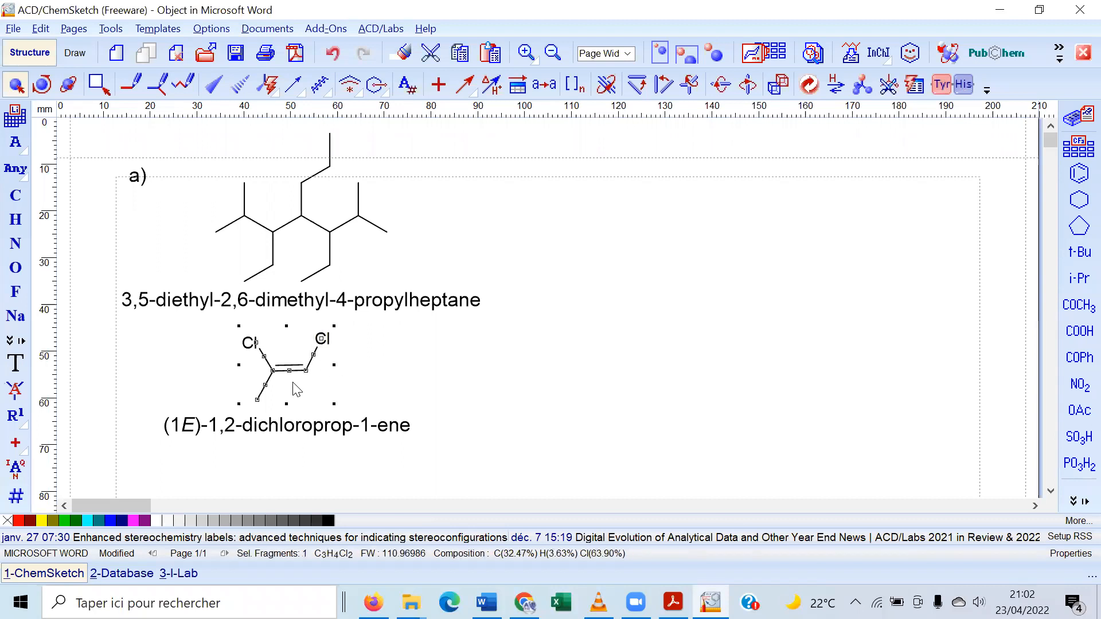
click(809, 85)
Delete the outdated (1E) name and generate a new chemical name for the rearranged dichloropropene
click(367, 425)
key(Delete)
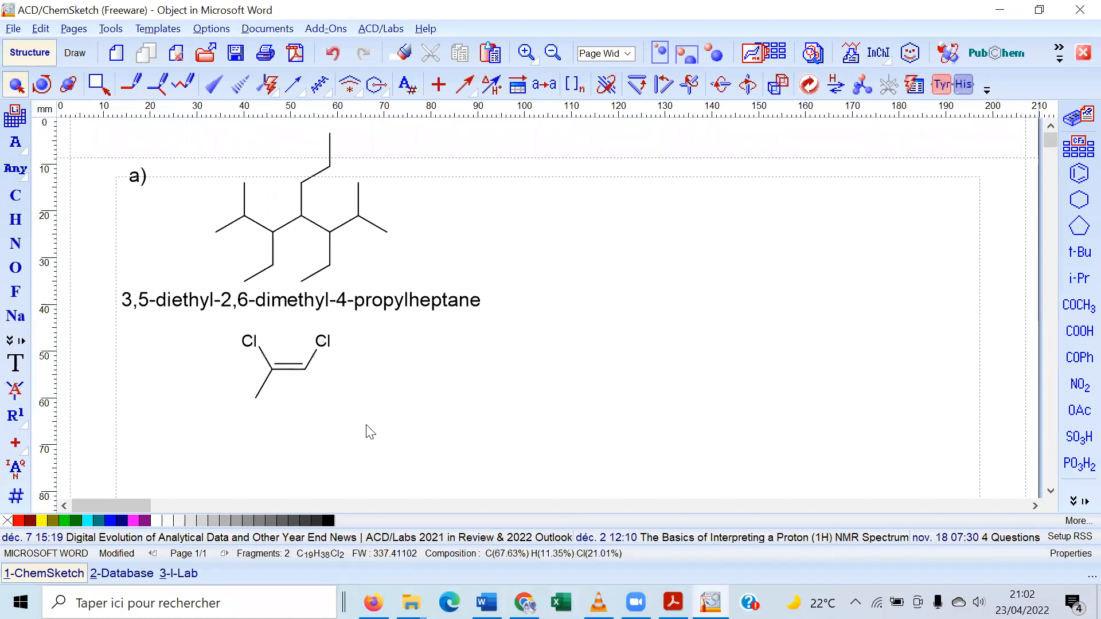
click(302, 380)
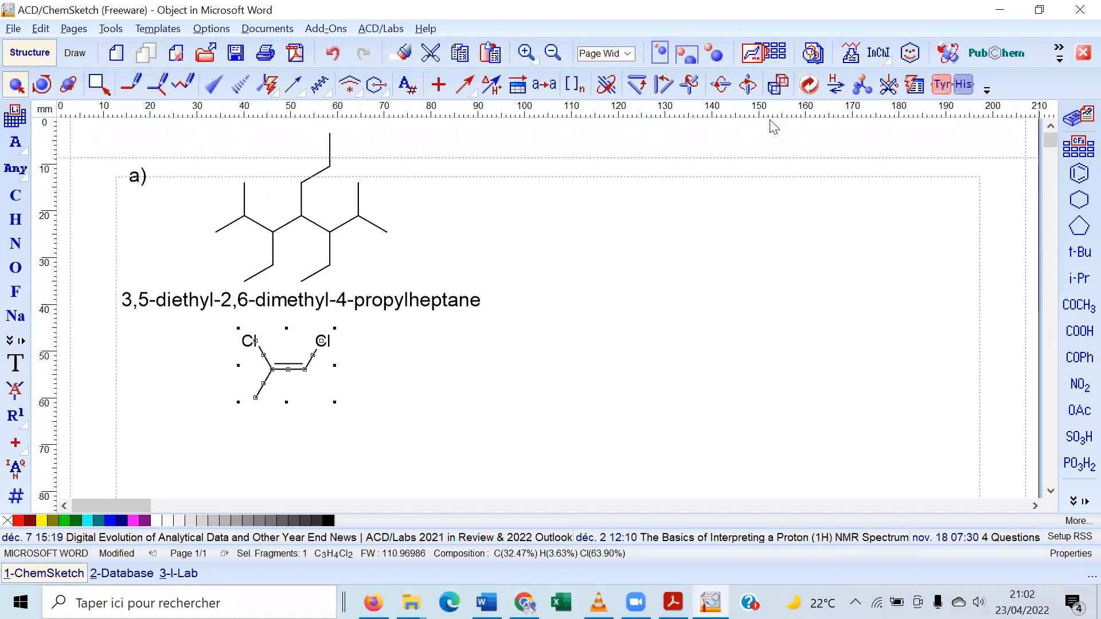
click(841, 59)
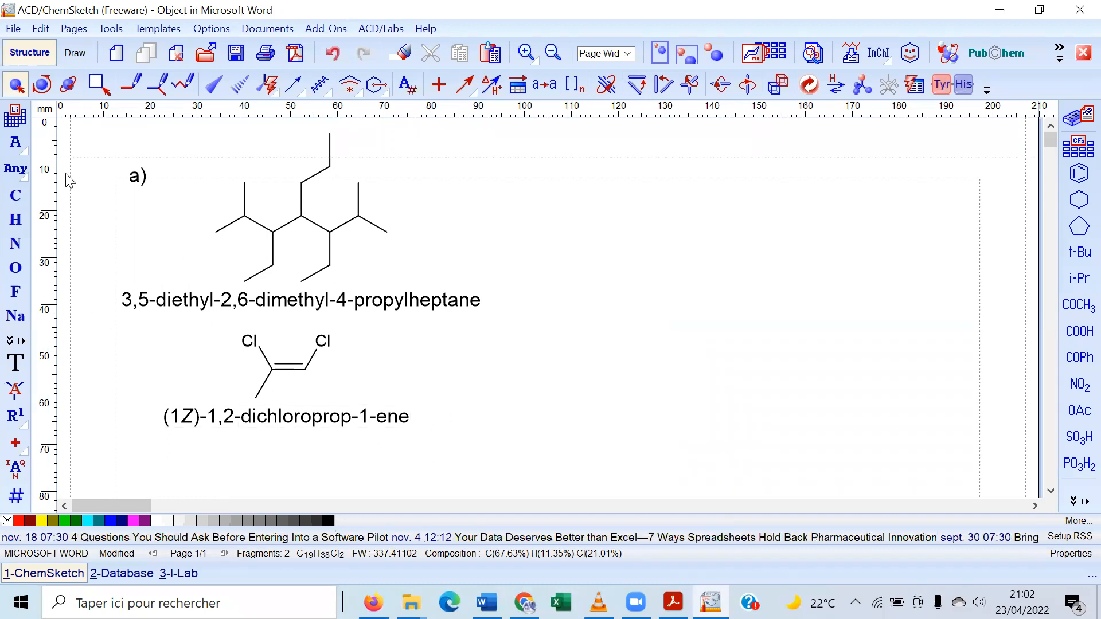
Add the text label "b)" beside the dichloropropene structure and return to structure drawing mode
click(75, 52)
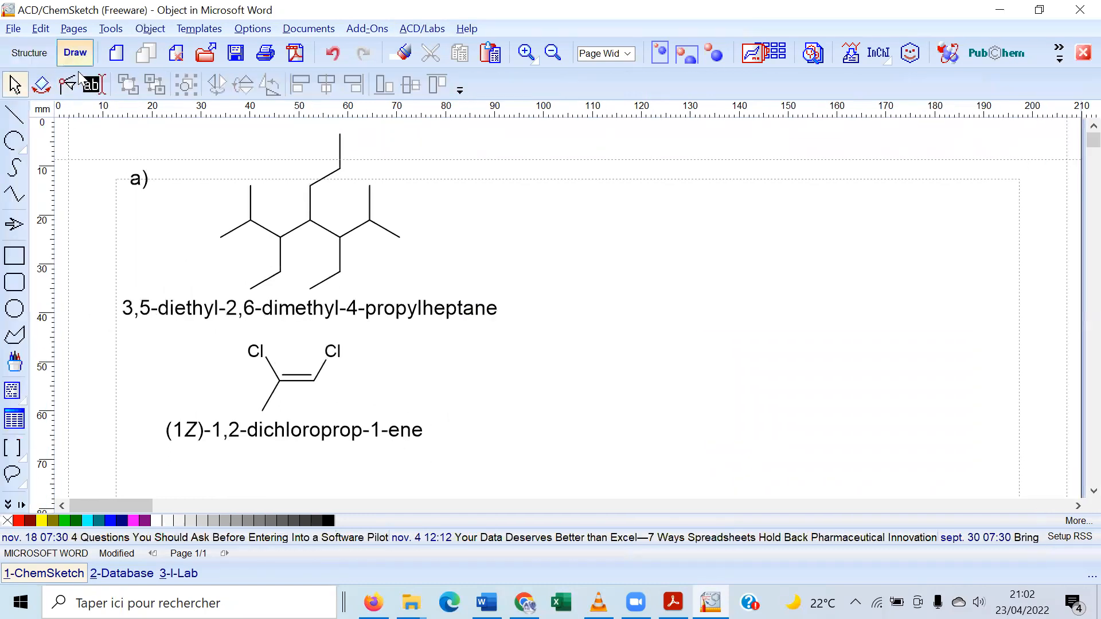
click(91, 86)
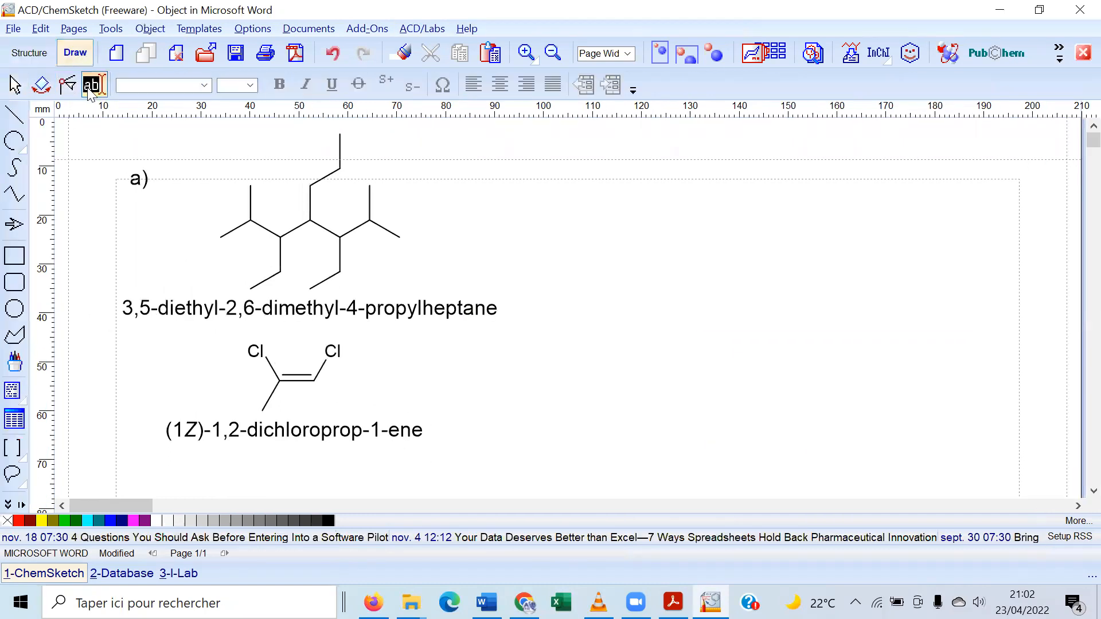
click(125, 362)
text(b)
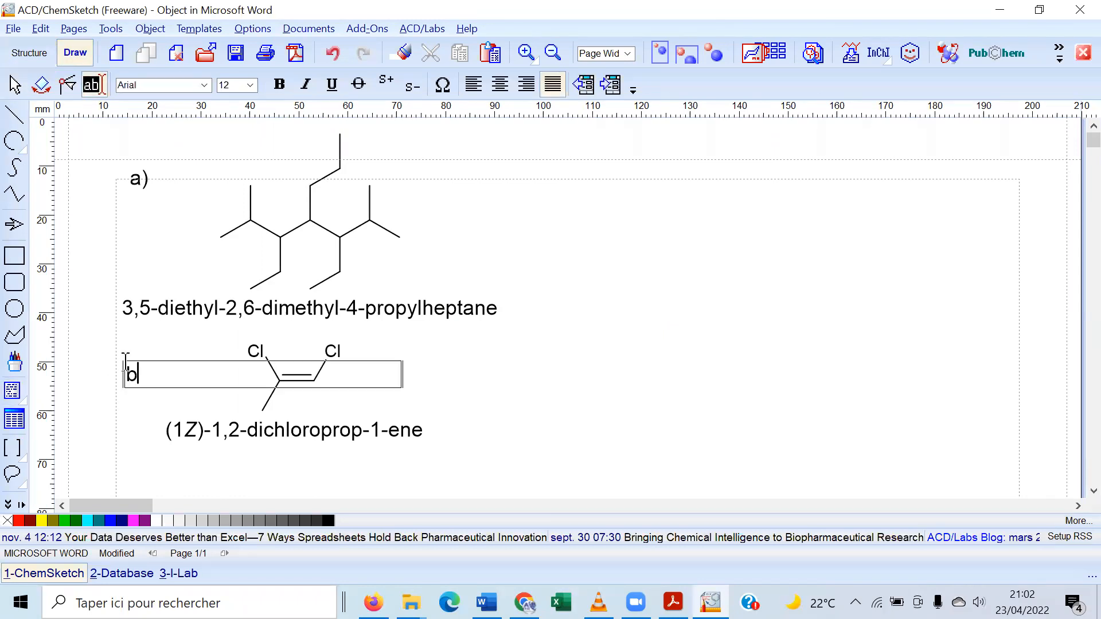
text())
click(30, 52)
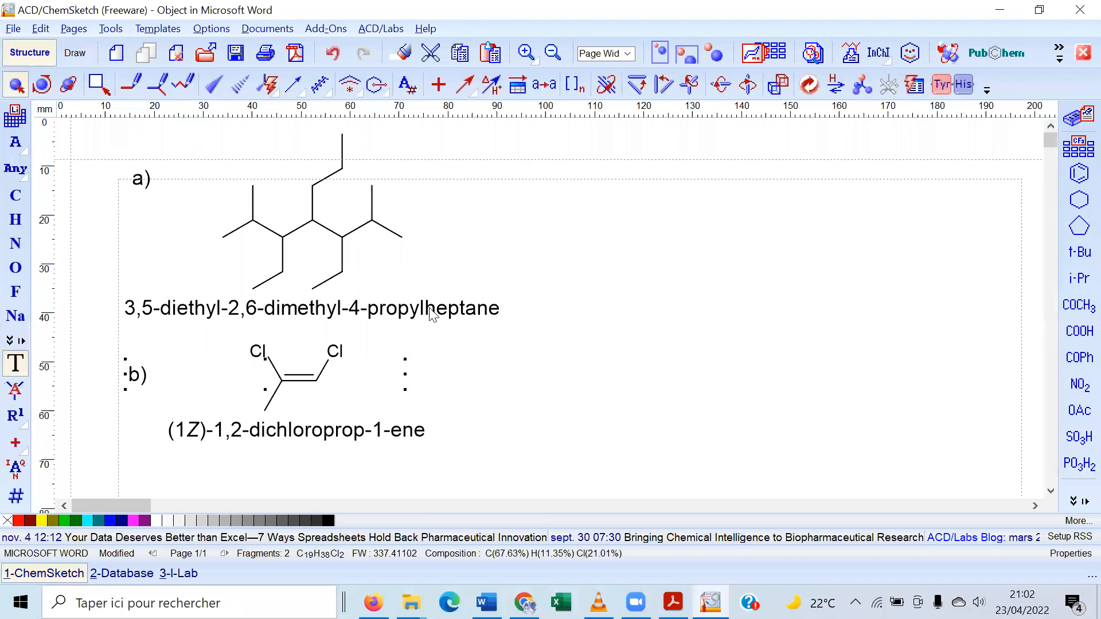
click(514, 423)
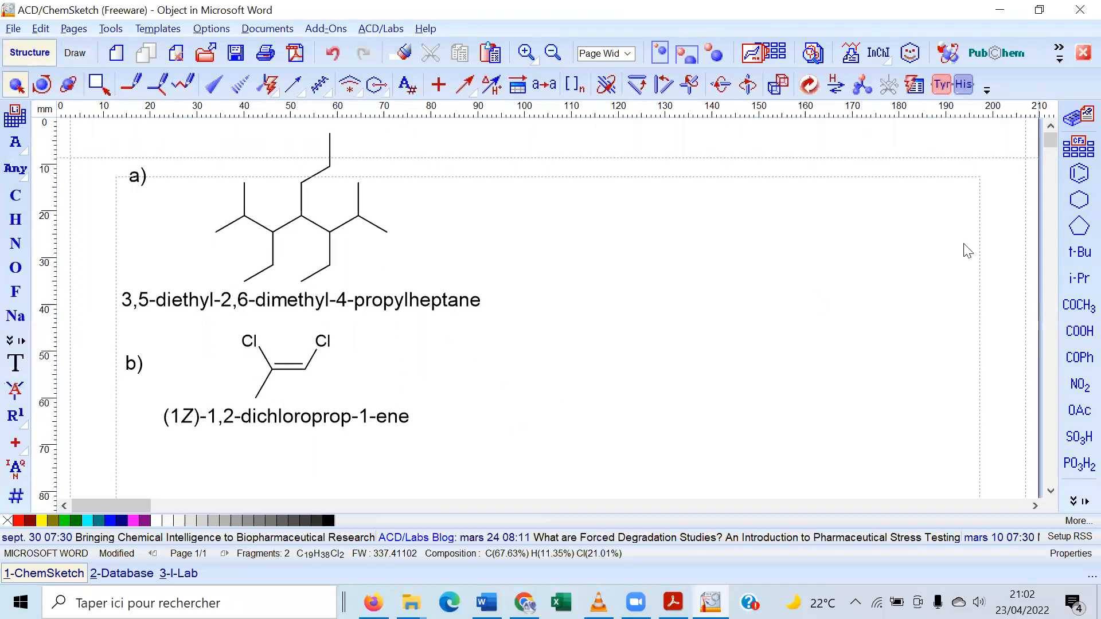
Consult compound c) on the exercise sheet and return to the drawing of compound a)
drag(1049, 138, 1049, 145)
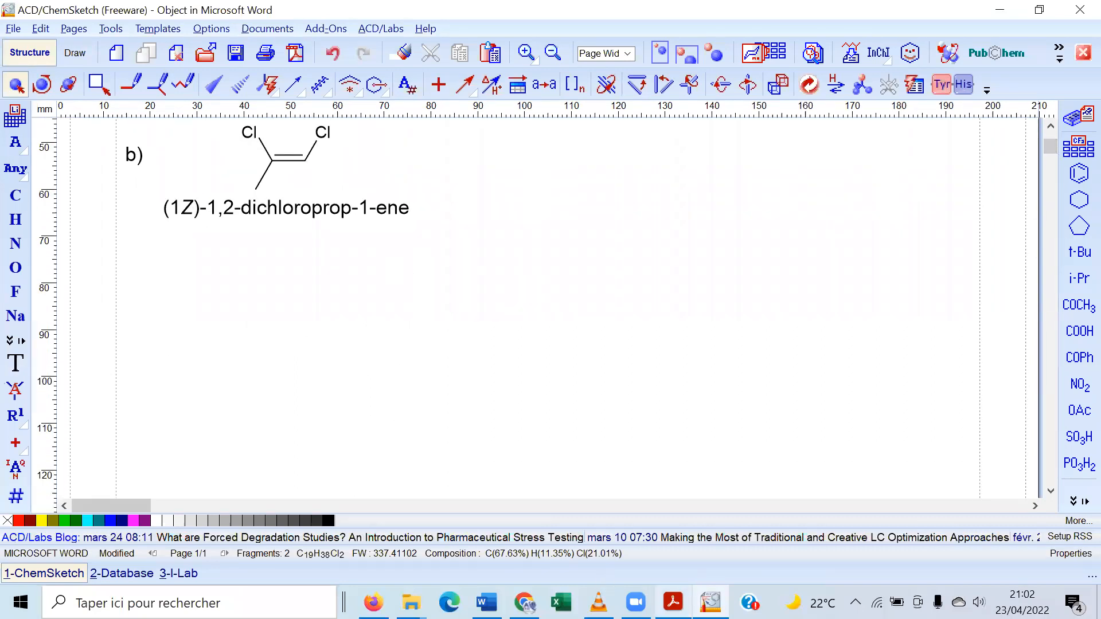
click(673, 602)
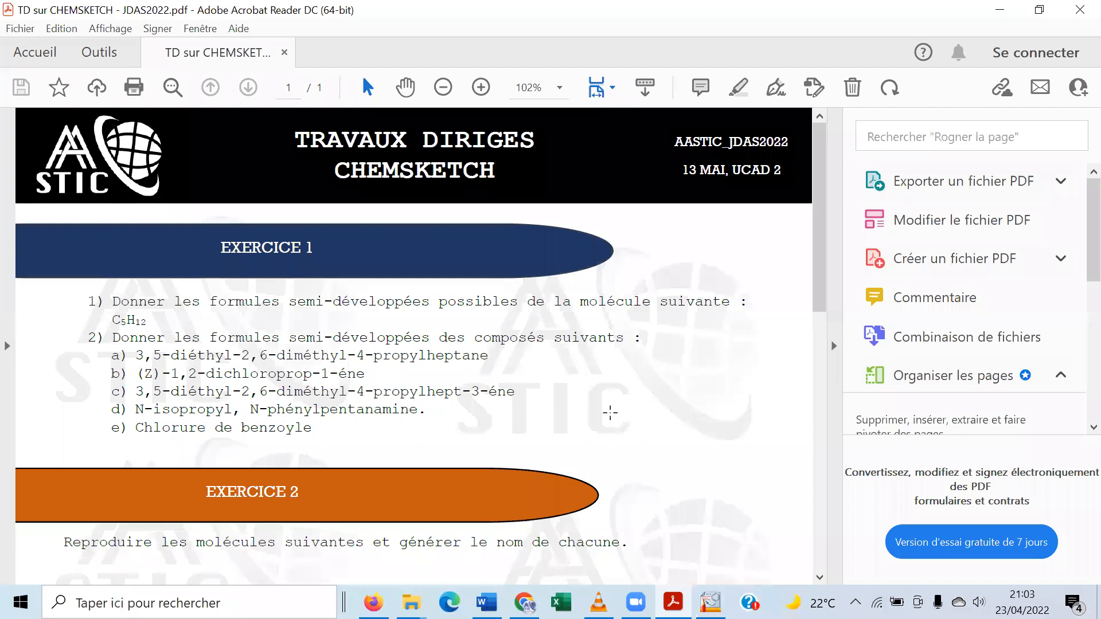
click(711, 603)
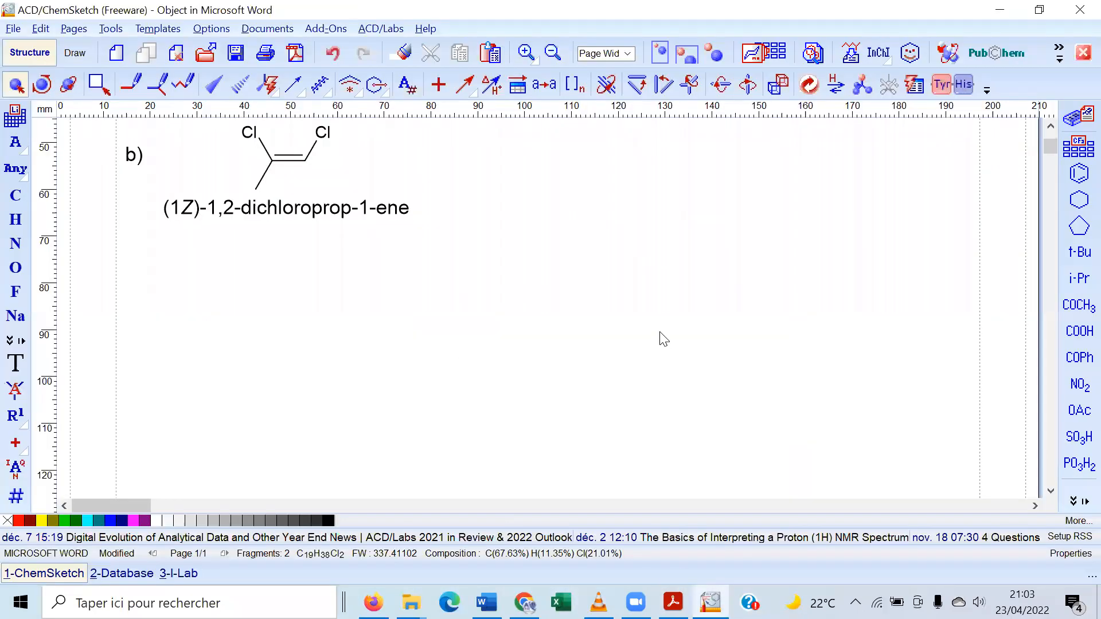
drag(1049, 144, 1049, 135)
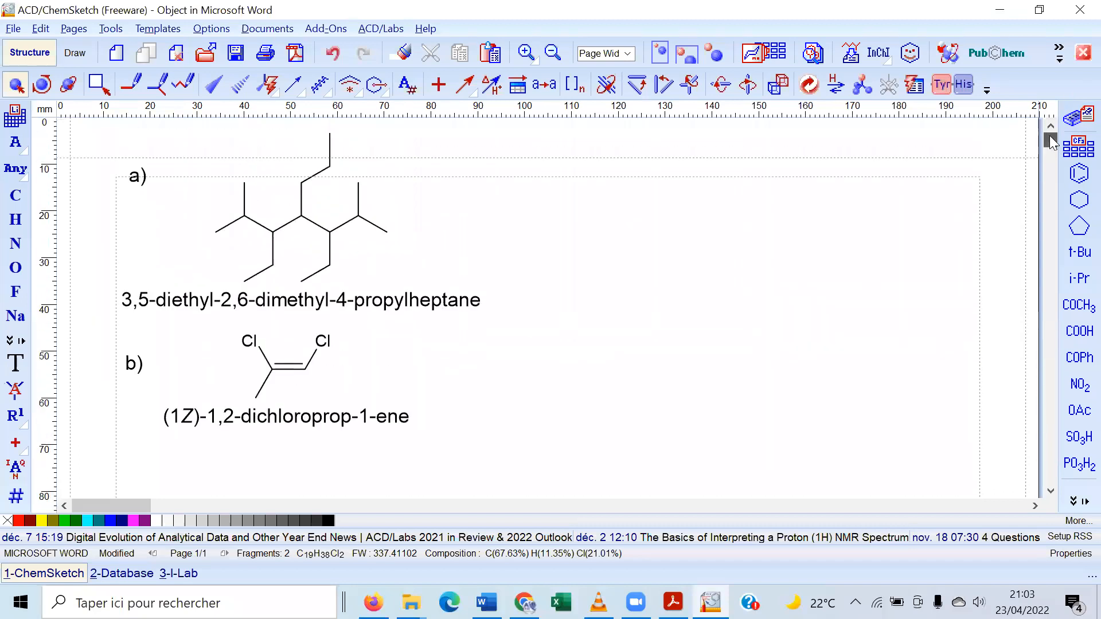
Duplicate the structure of compound a) and place the copy below the name of the dichloropropene
click(349, 237)
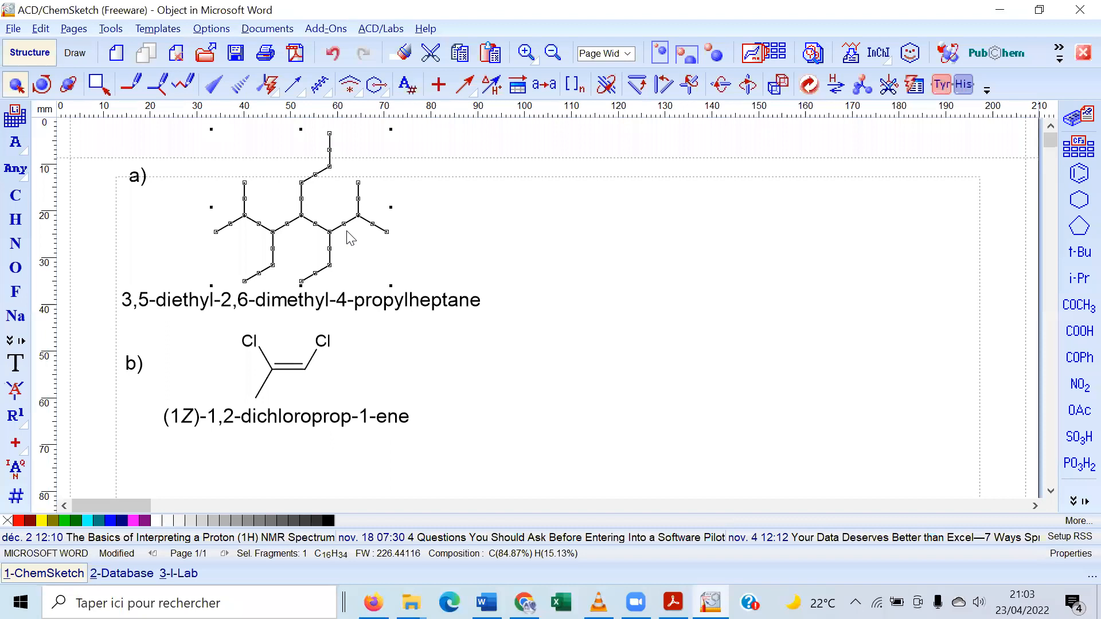
key(ctrl+v)
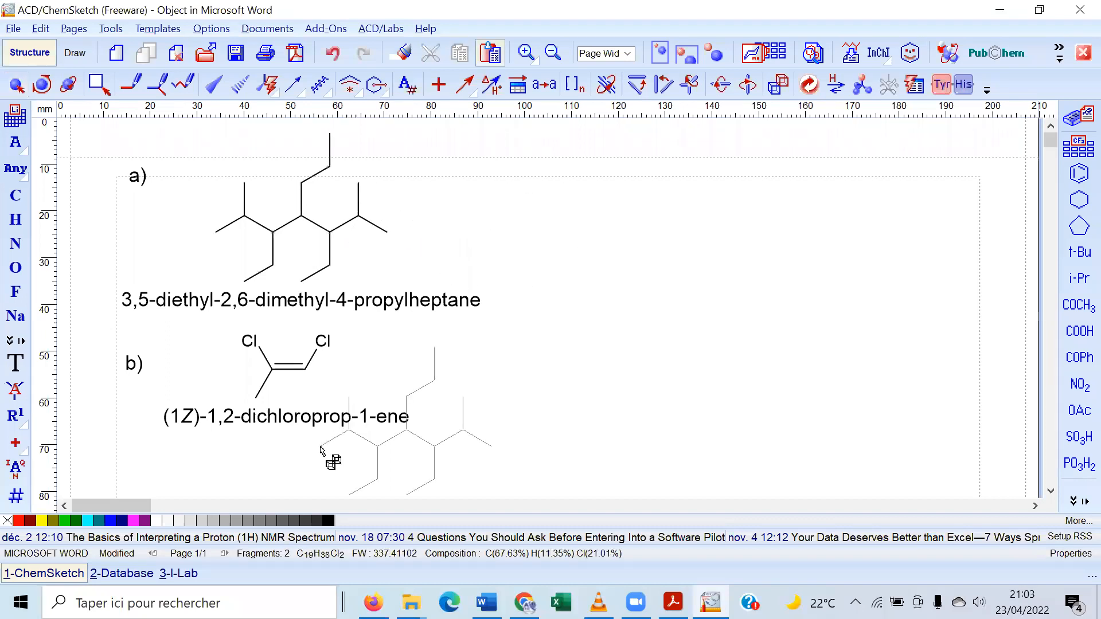
click(1047, 152)
scroll(1045, 151, up, 2)
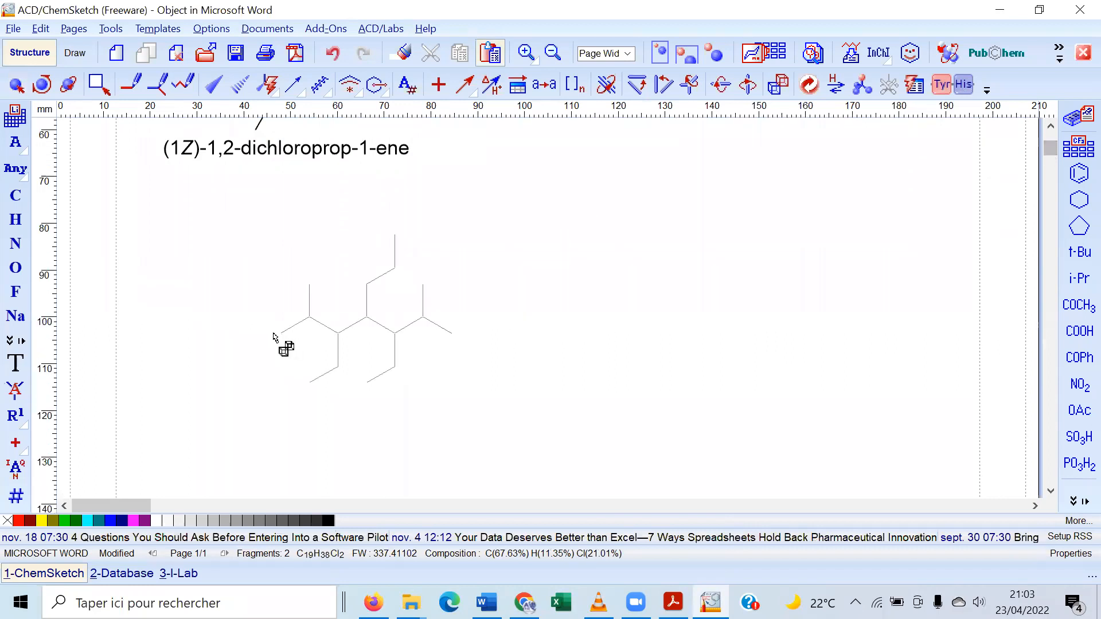
click(222, 305)
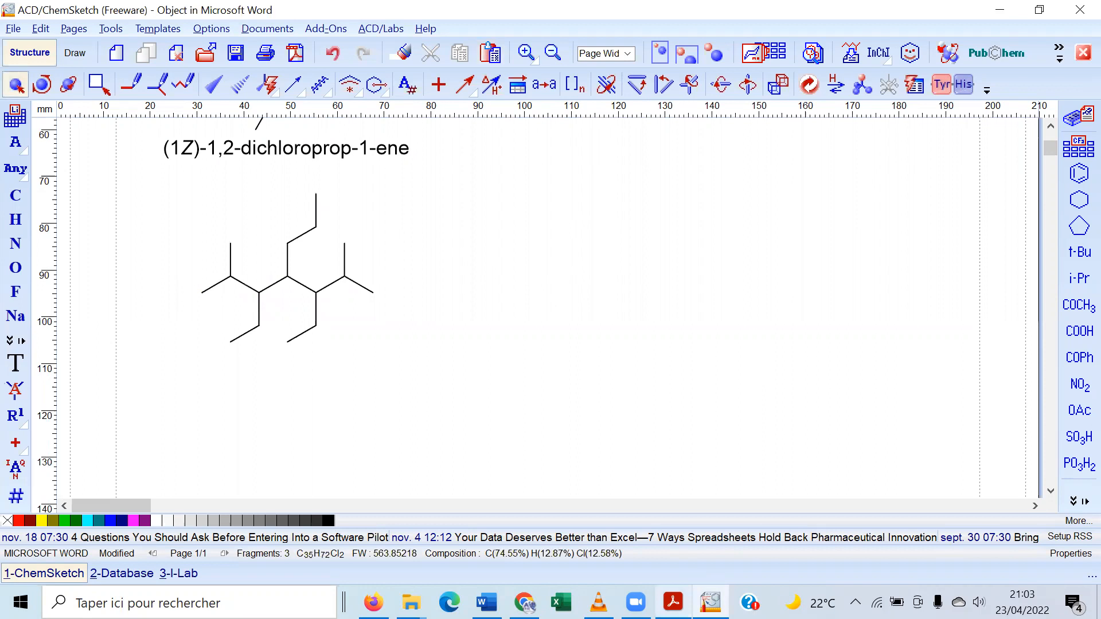
Check compound c) on the exercise sheet and turn the copied chain's bond between carbons 3 and 4 into a double bond
click(673, 602)
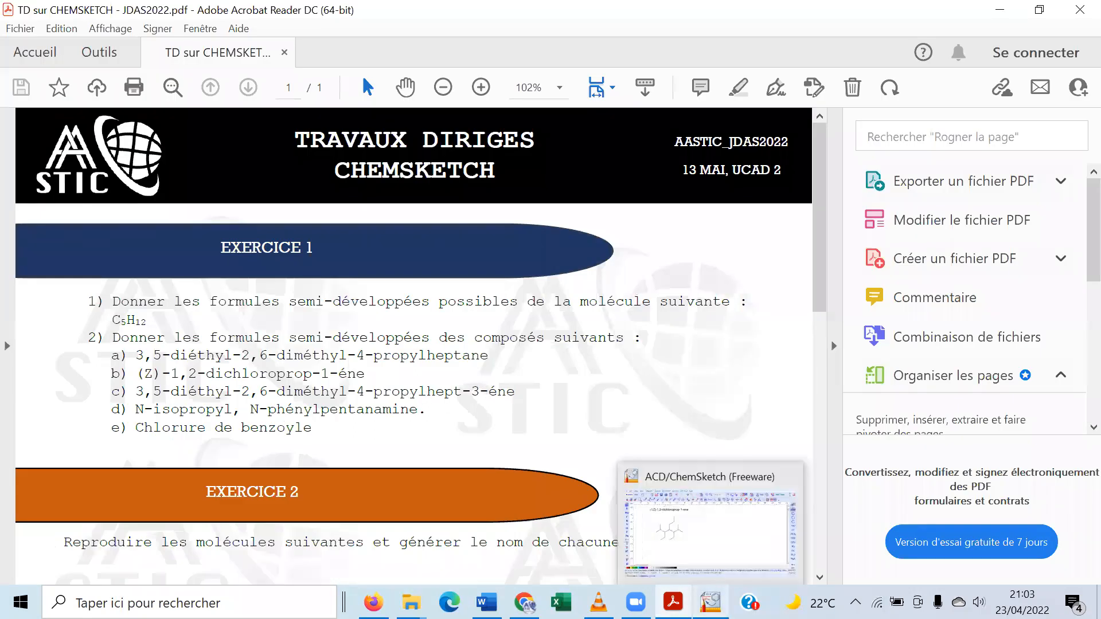
click(711, 602)
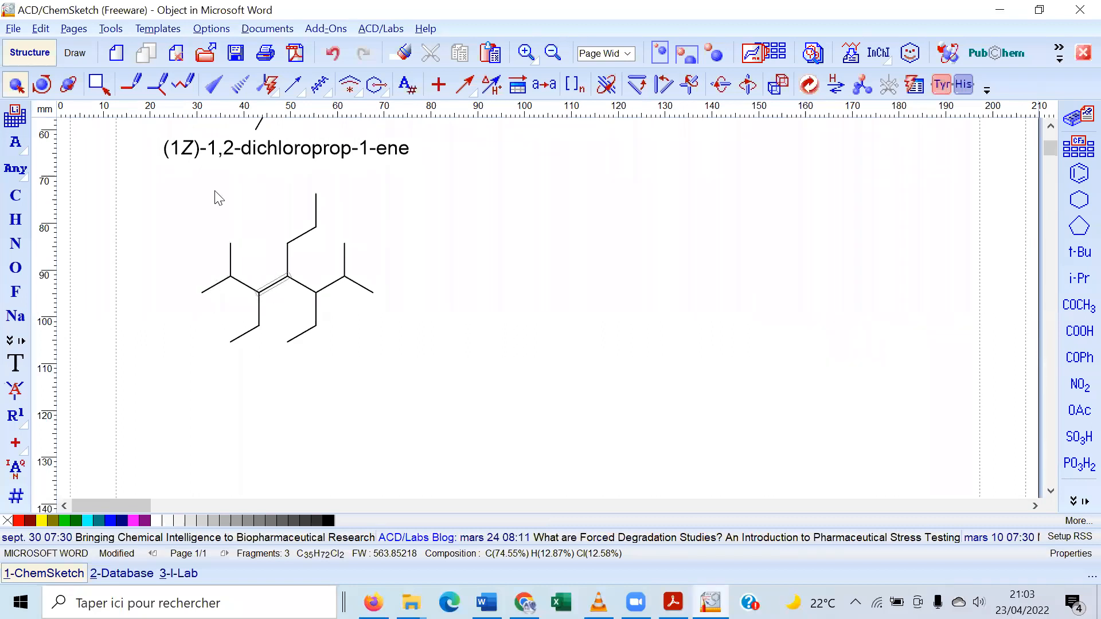
click(156, 84)
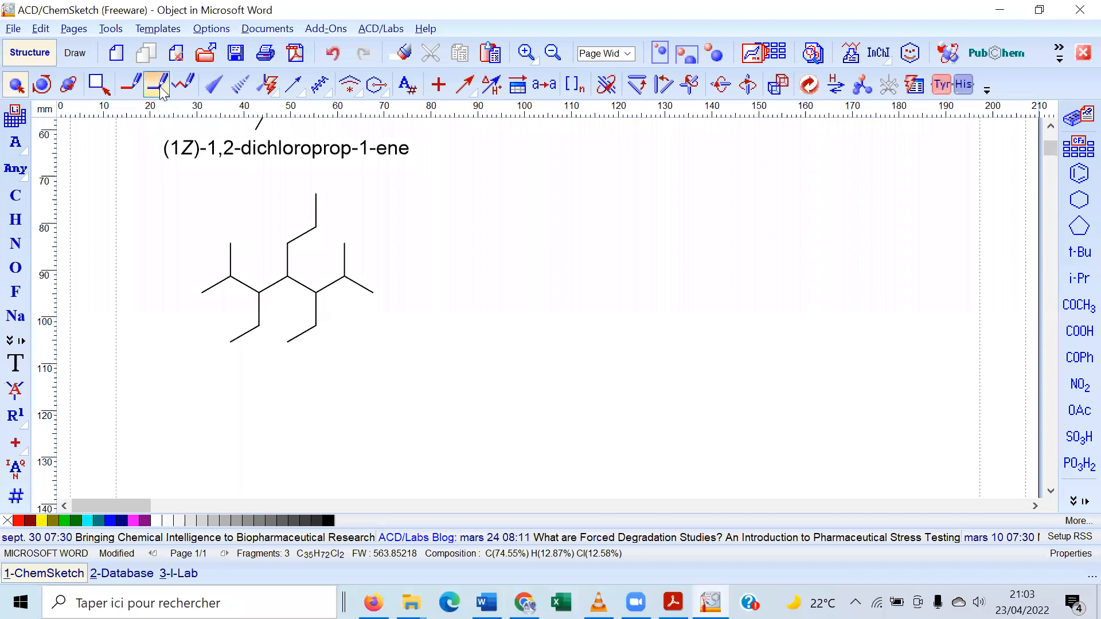
click(270, 291)
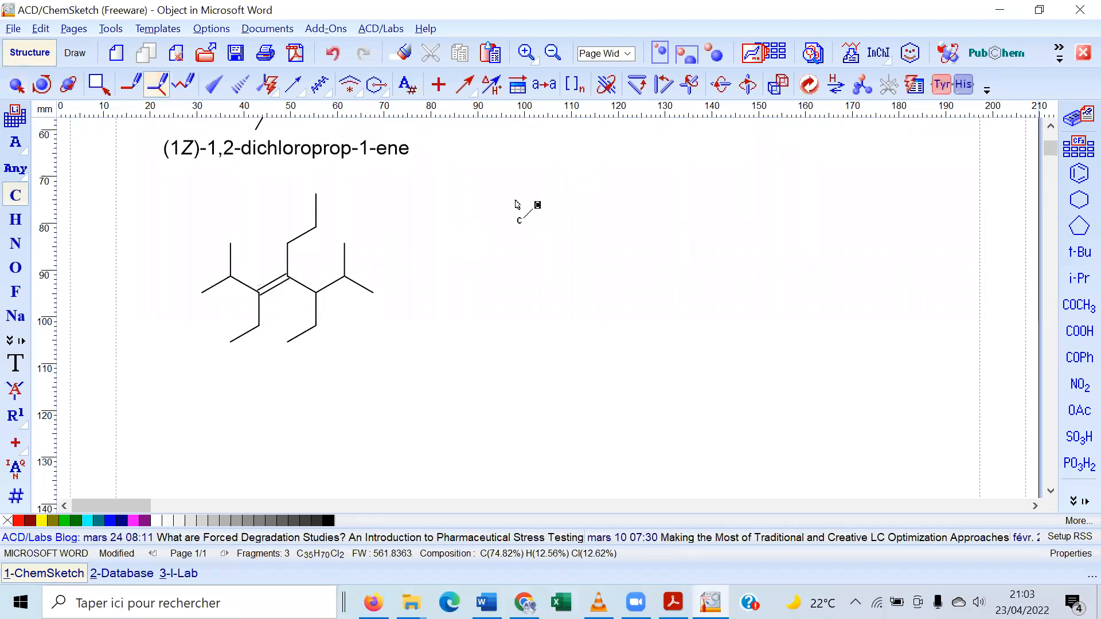
Select the new alkene structure and generate its chemical name beneath it
click(15, 86)
click(338, 312)
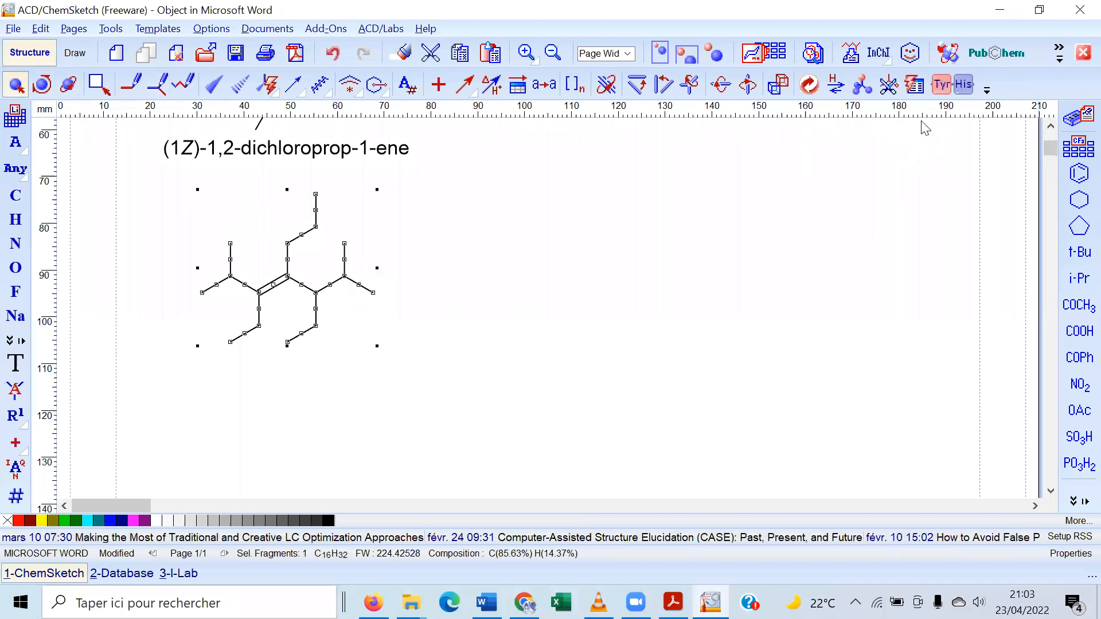
click(808, 85)
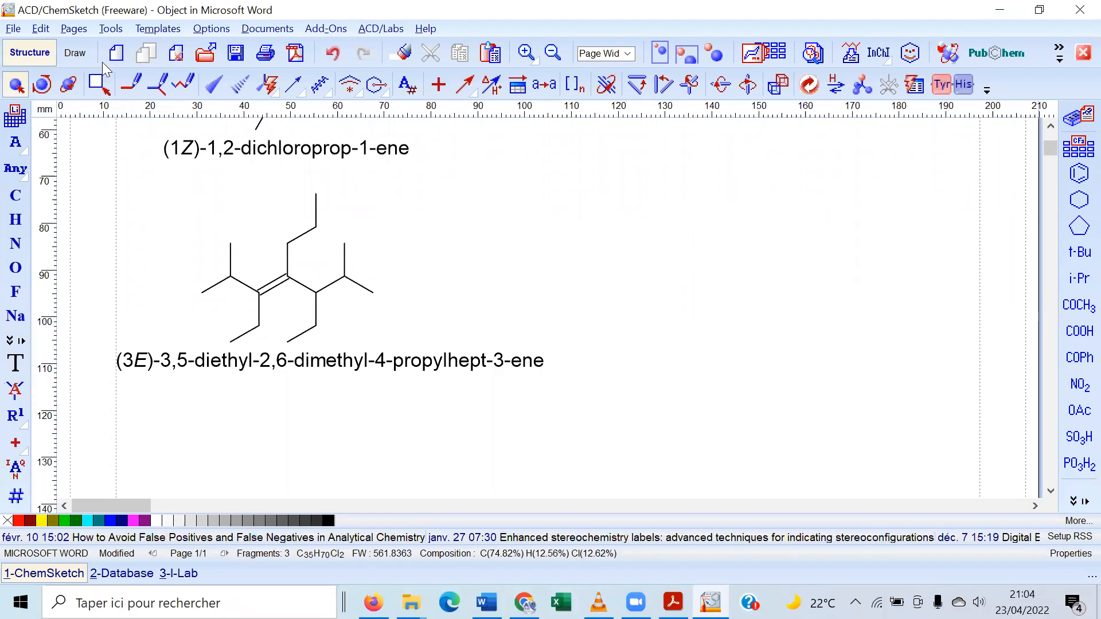
Add the text label "c)" beside the alkene structure and return to structure drawing mode
click(75, 51)
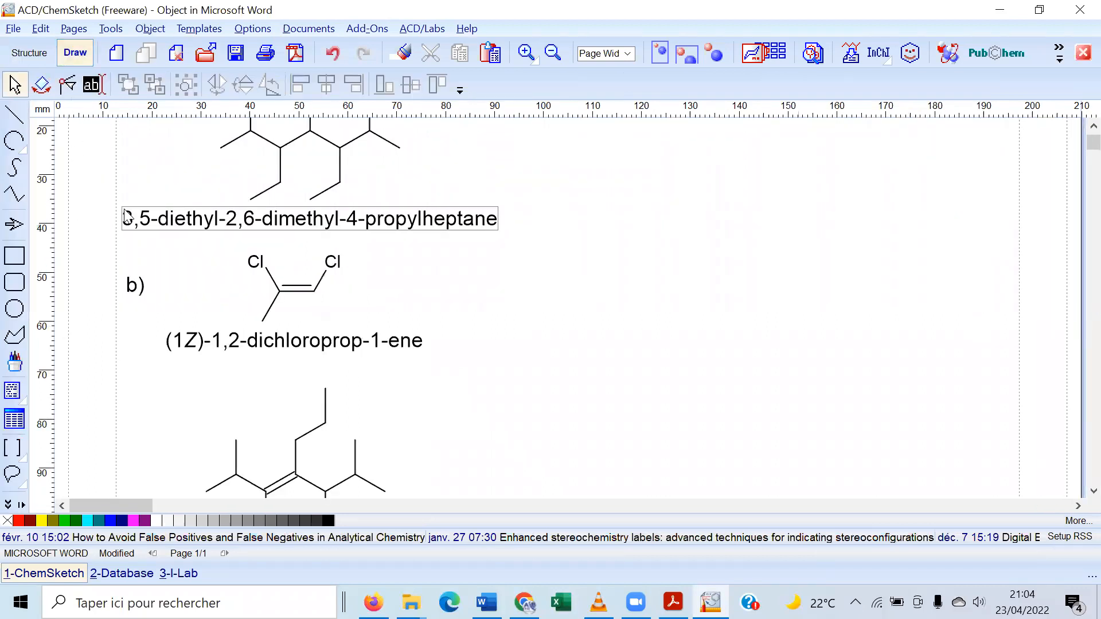
click(87, 90)
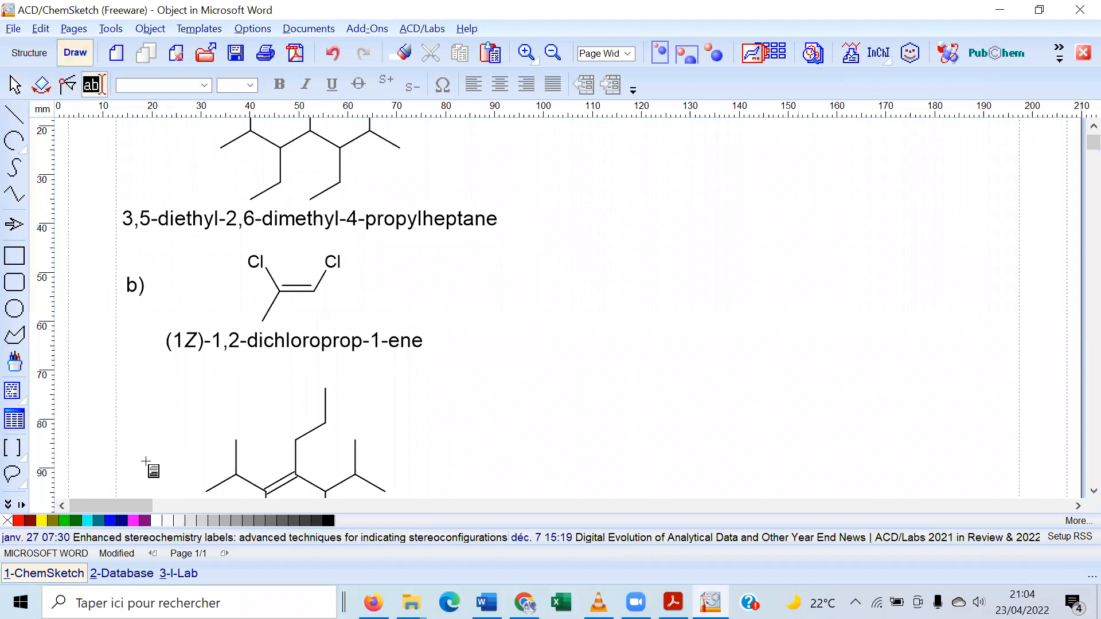
click(129, 448)
text(c)
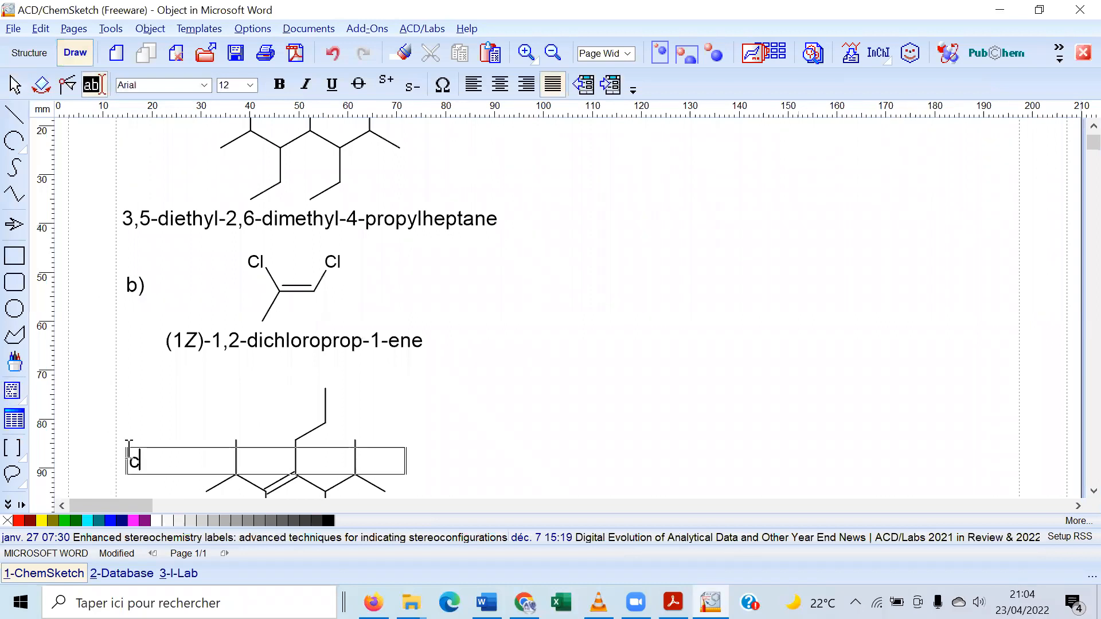
text())
click(29, 52)
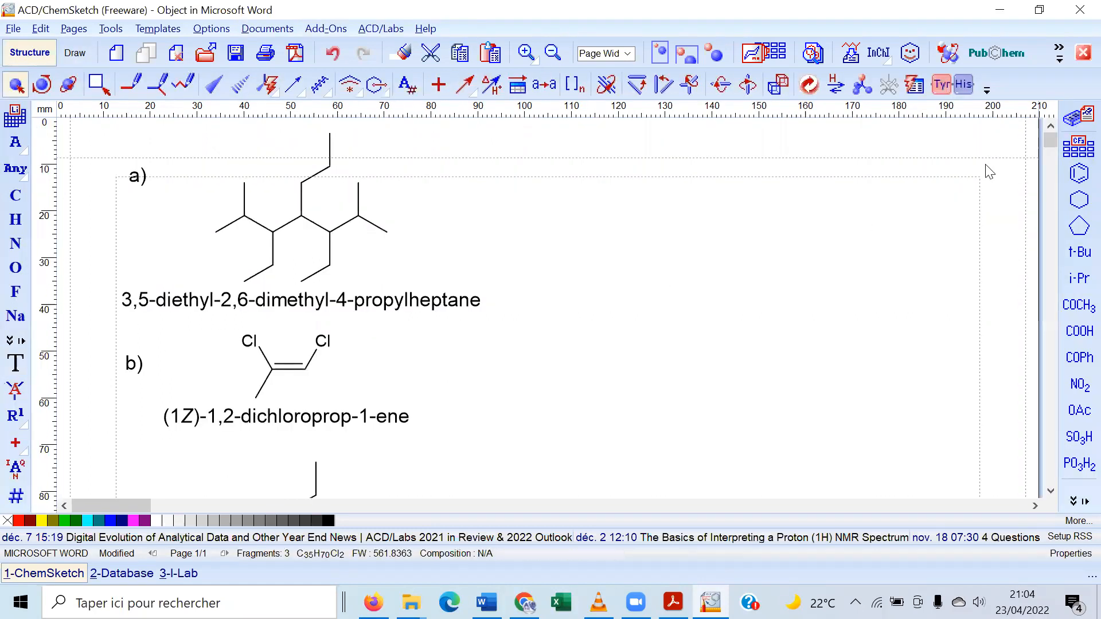
Consult compound d) on the exercise sheet and place a nitrogen atom in the empty area below the name of compound c)
drag(1048, 137, 1052, 152)
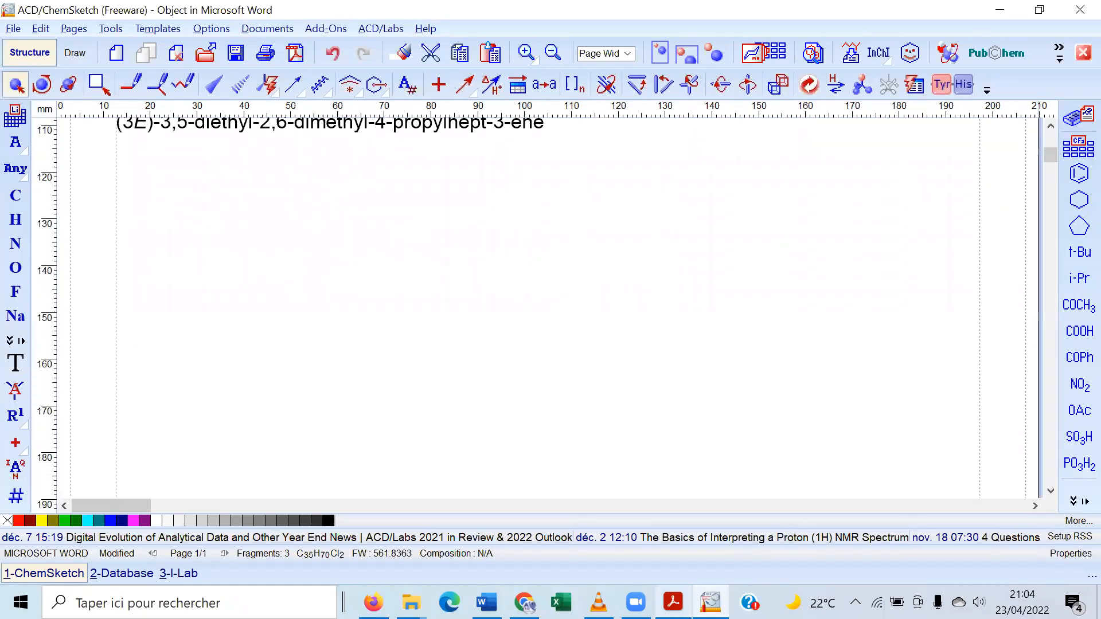
click(672, 602)
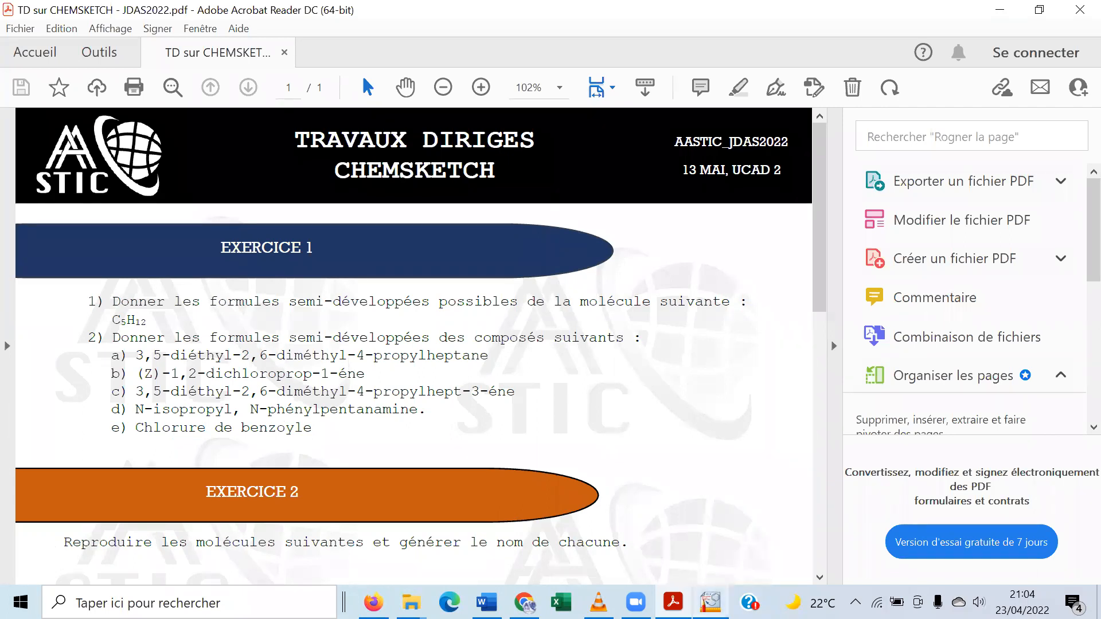
mouse_move(711, 602)
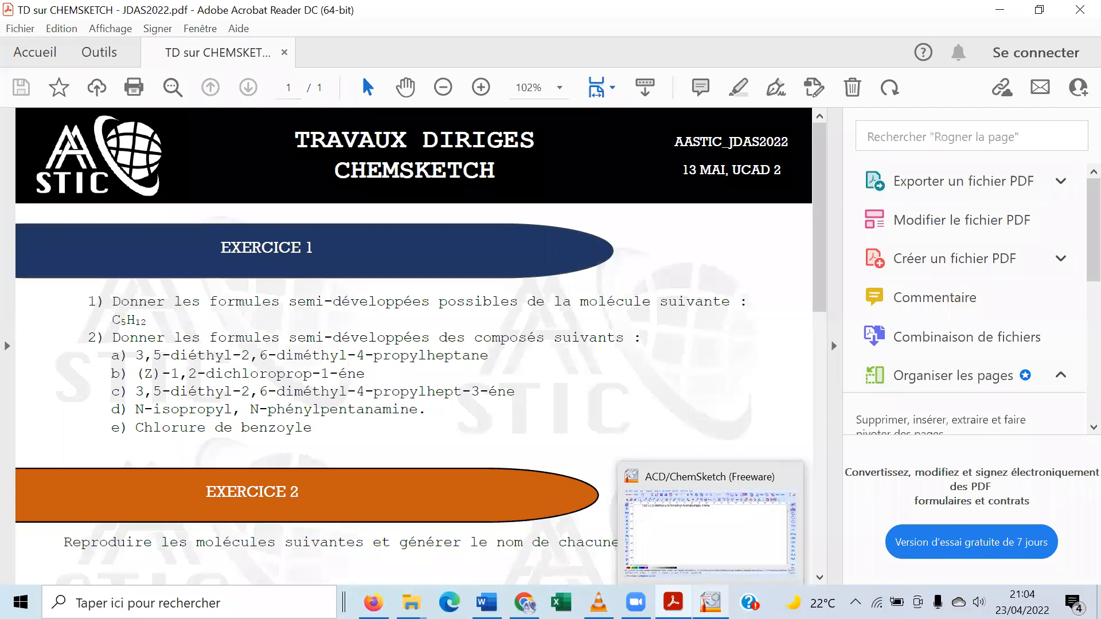
click(710, 602)
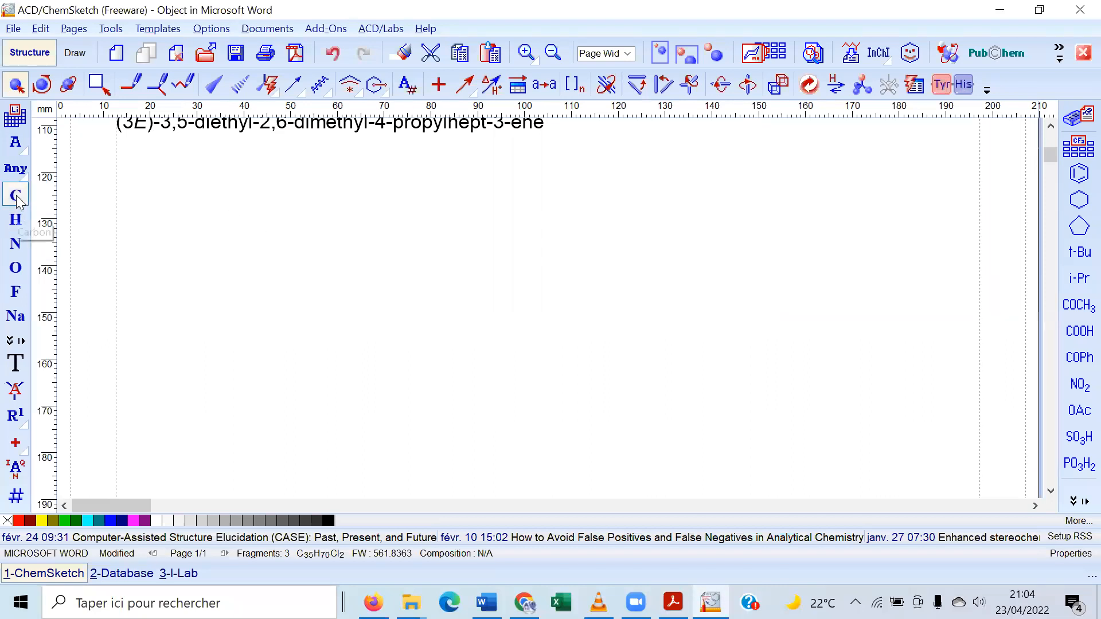
click(16, 246)
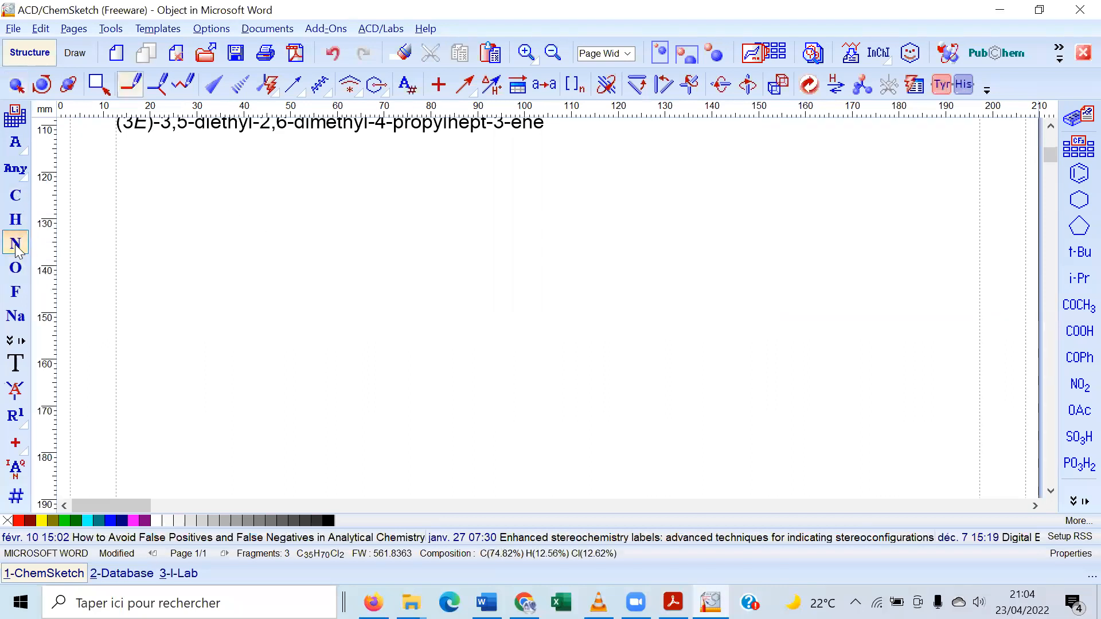
click(338, 235)
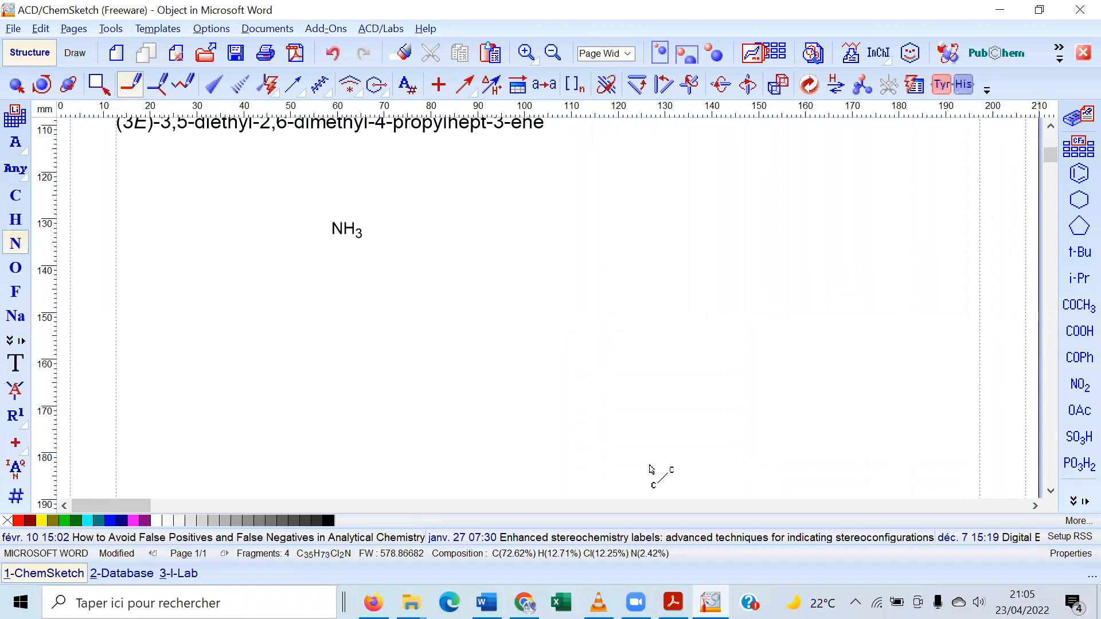
key(alt+Tab)
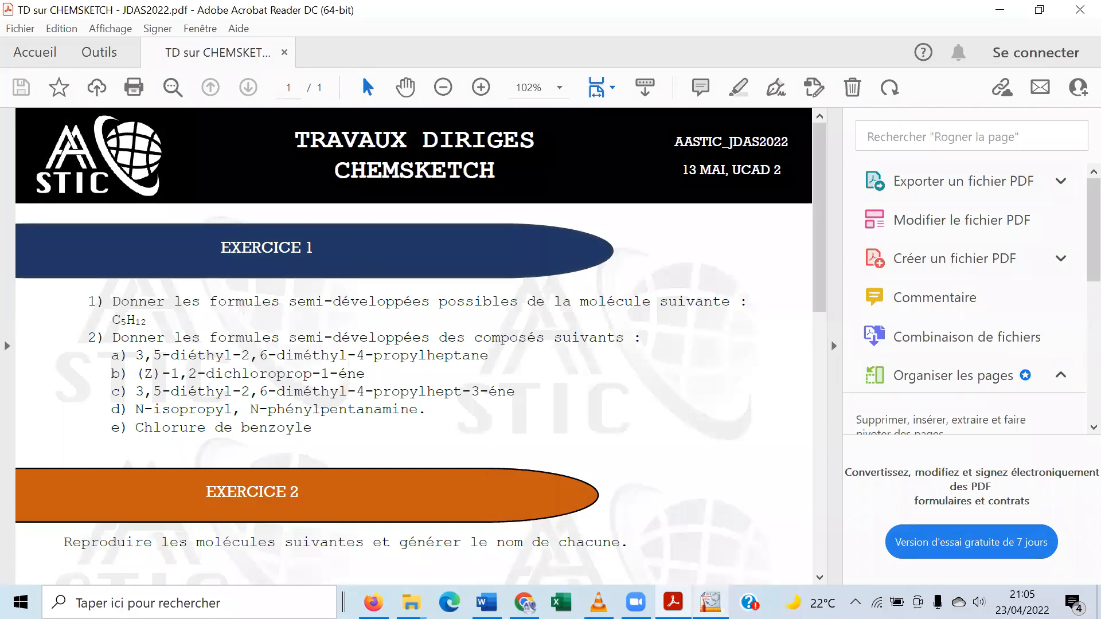
key(alt+Tab)
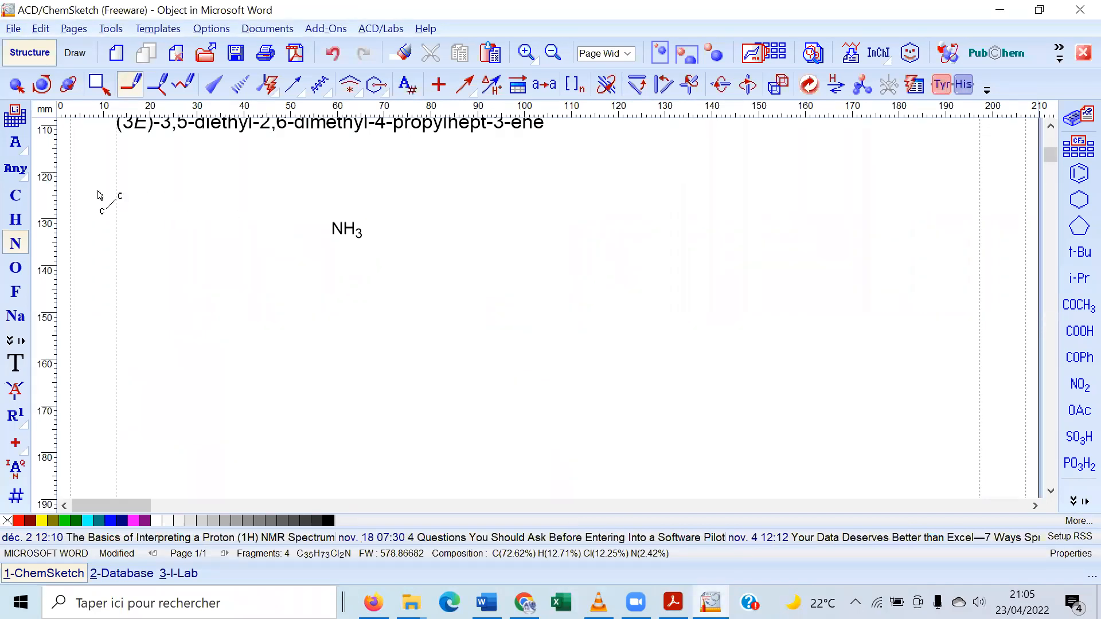
Attach an isopropyl group below the nitrogen atom, drawn with carbon atoms and single bonds
click(21, 198)
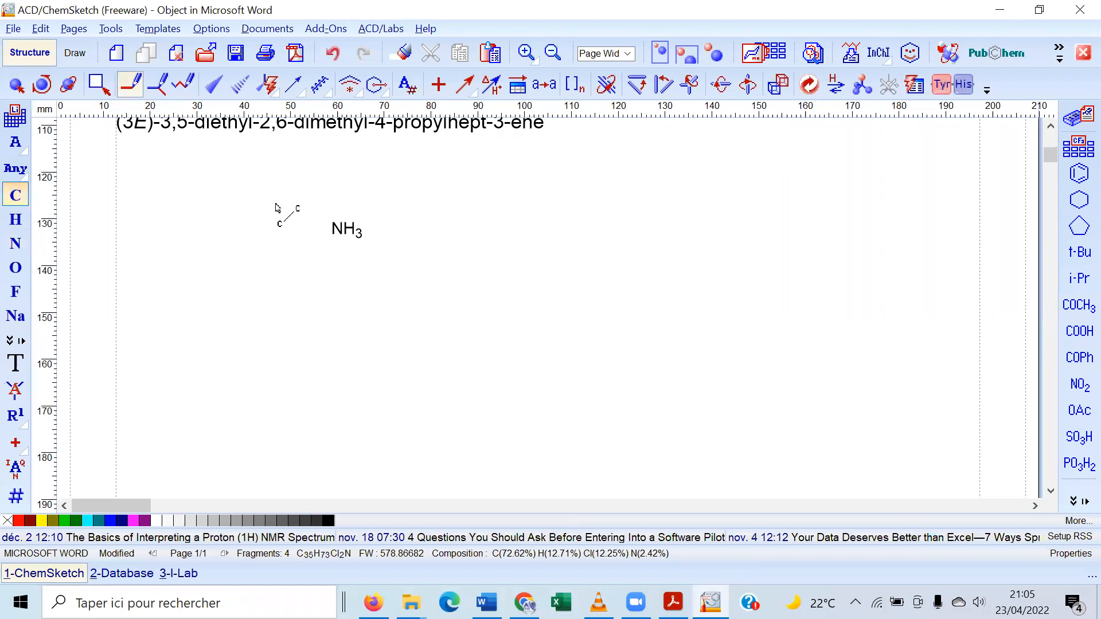
click(352, 236)
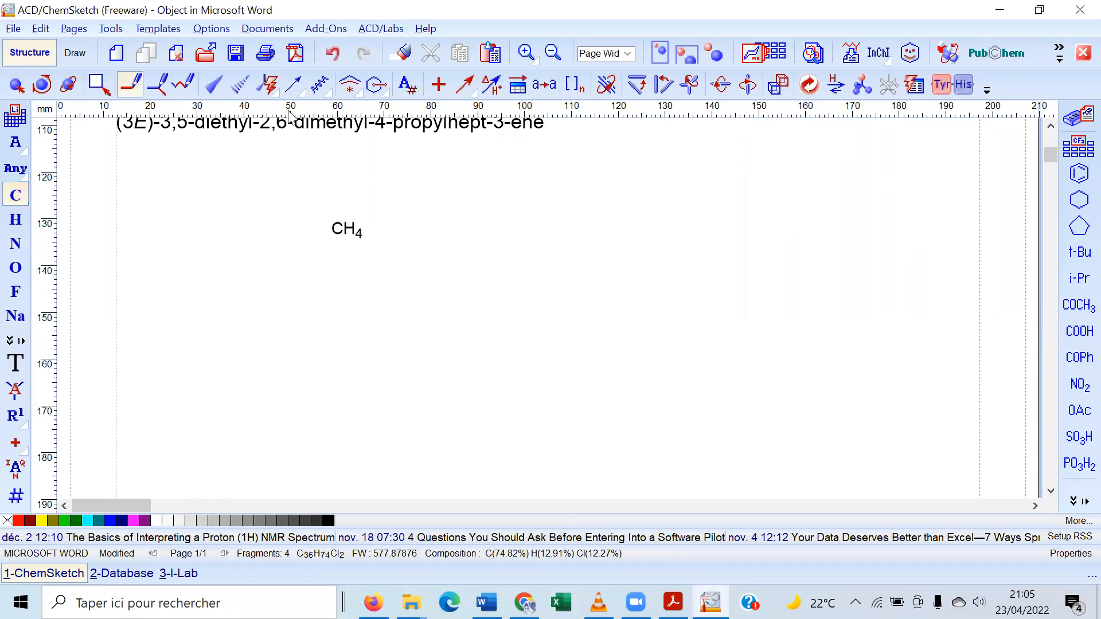
click(332, 52)
drag(337, 230, 340, 276)
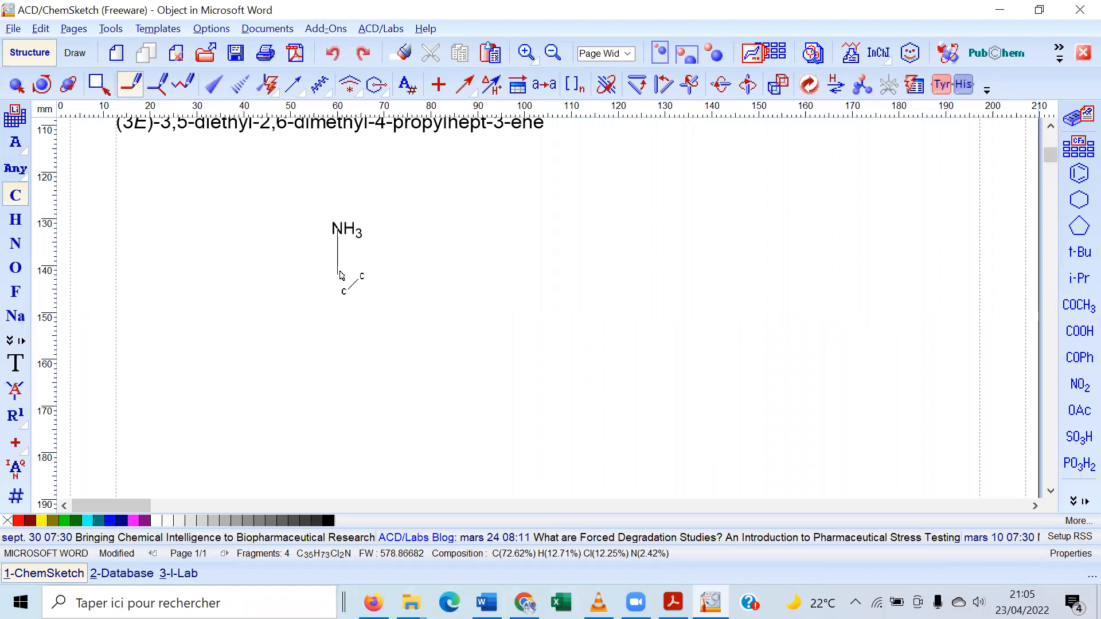
drag(340, 275, 340, 275)
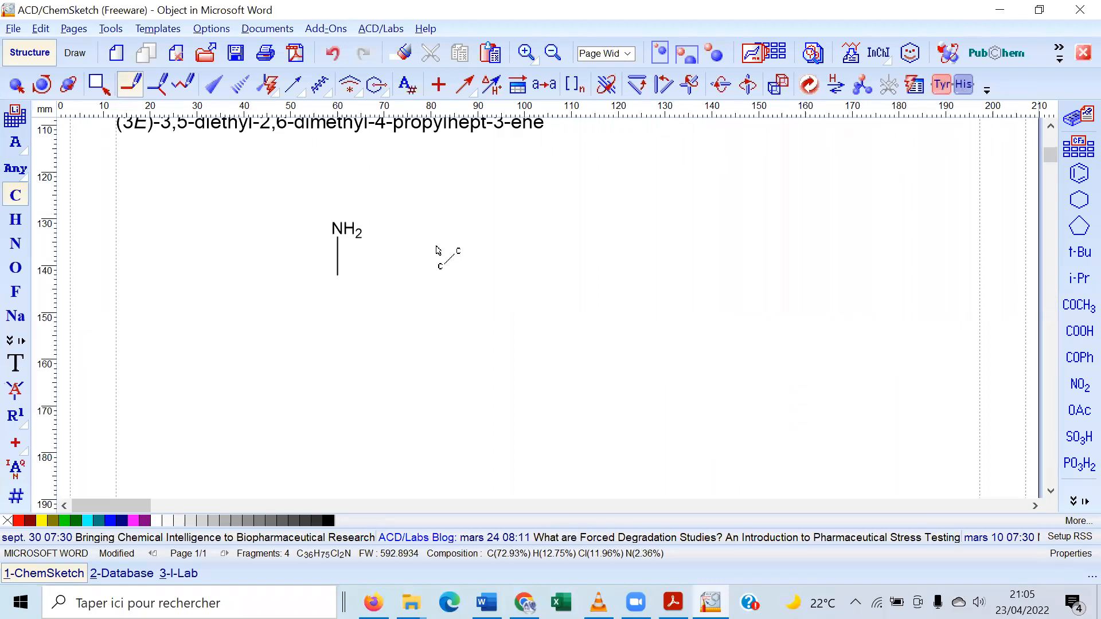
click(340, 276)
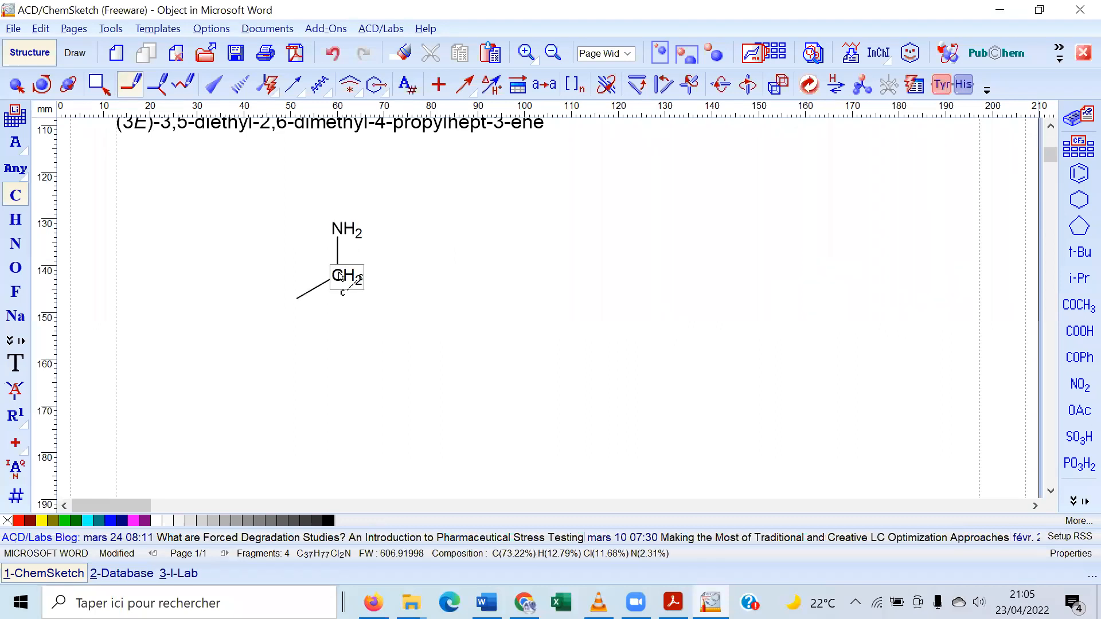
click(340, 276)
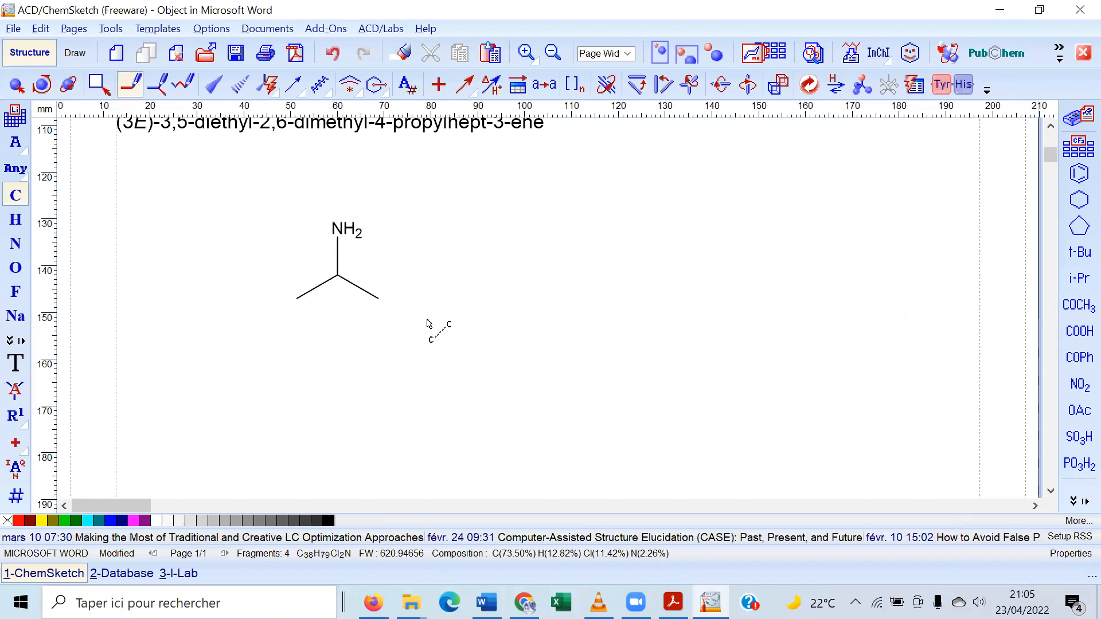
Recheck compound d) on the exercise sheet and attach a benzene ring to the nitrogen
click(724, 596)
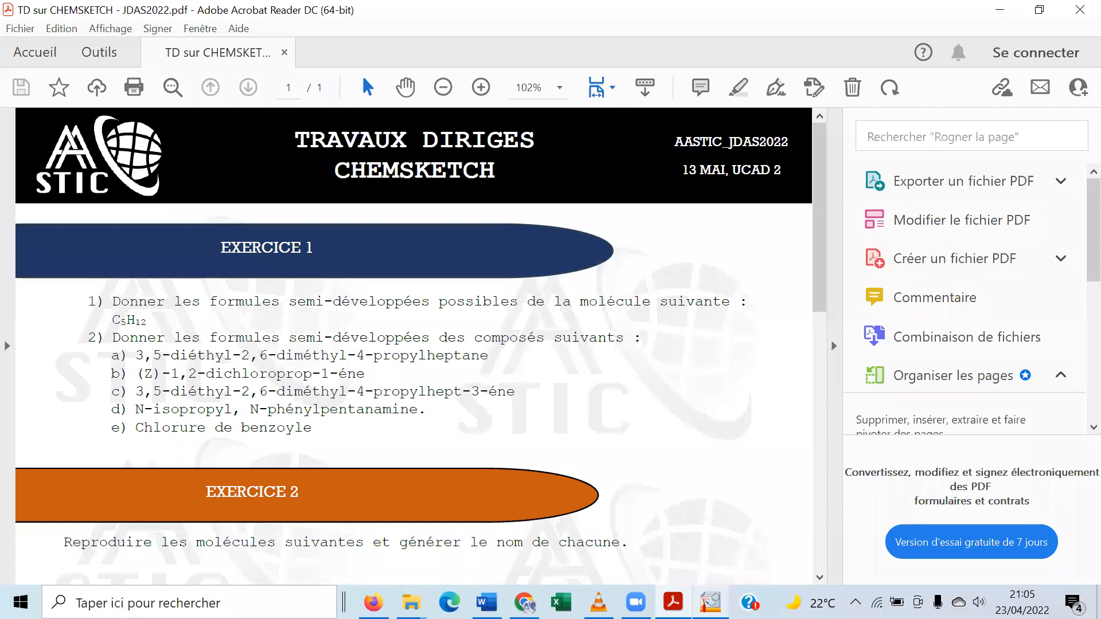
click(712, 601)
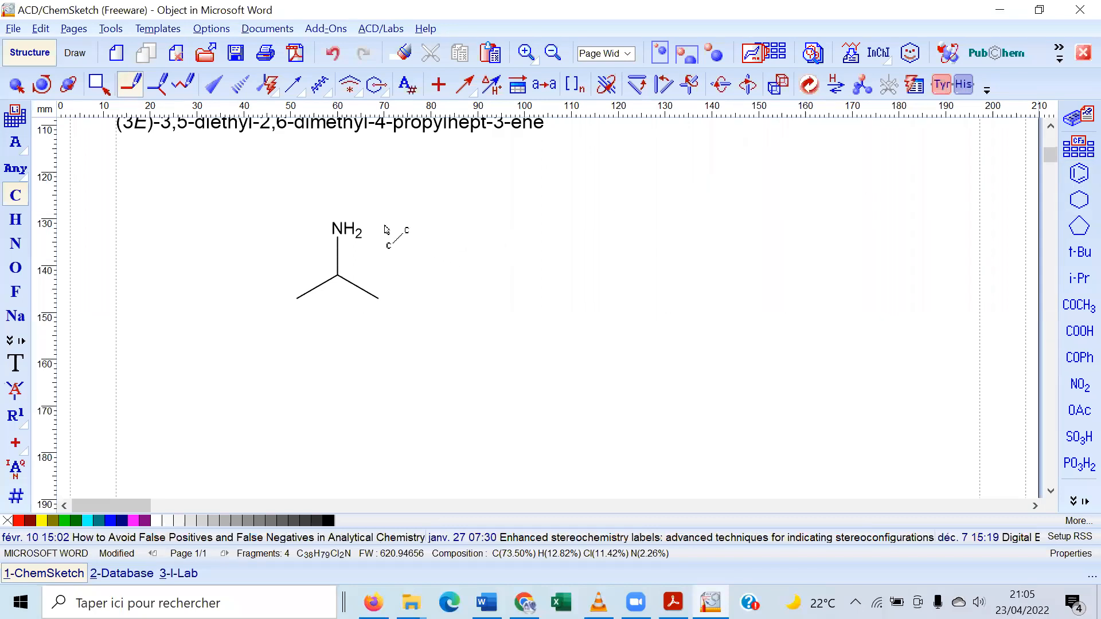
click(1078, 173)
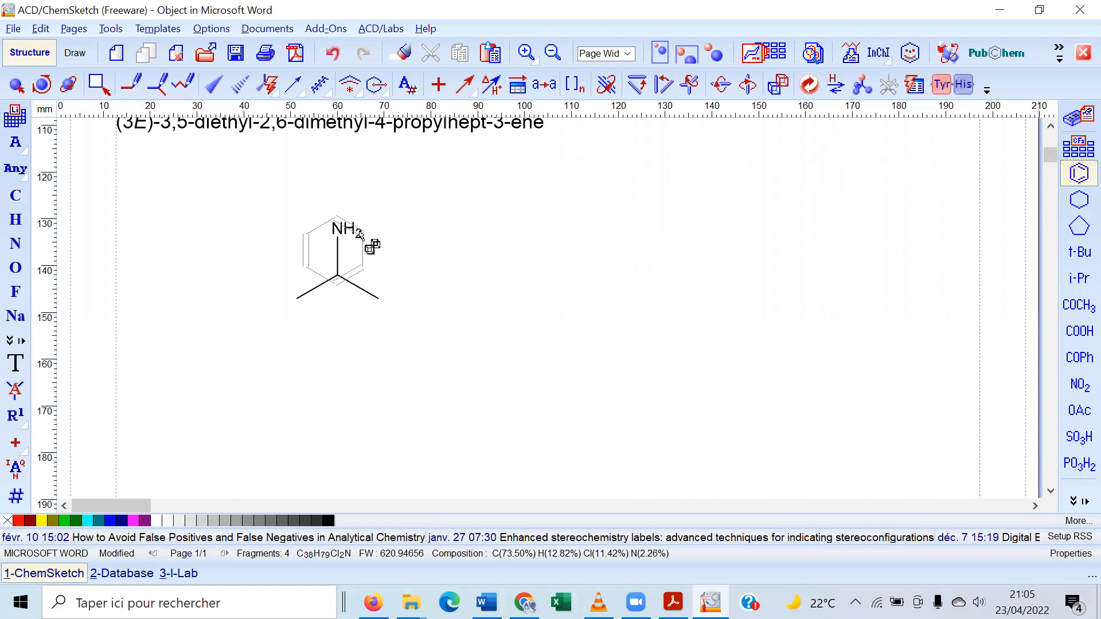
click(358, 232)
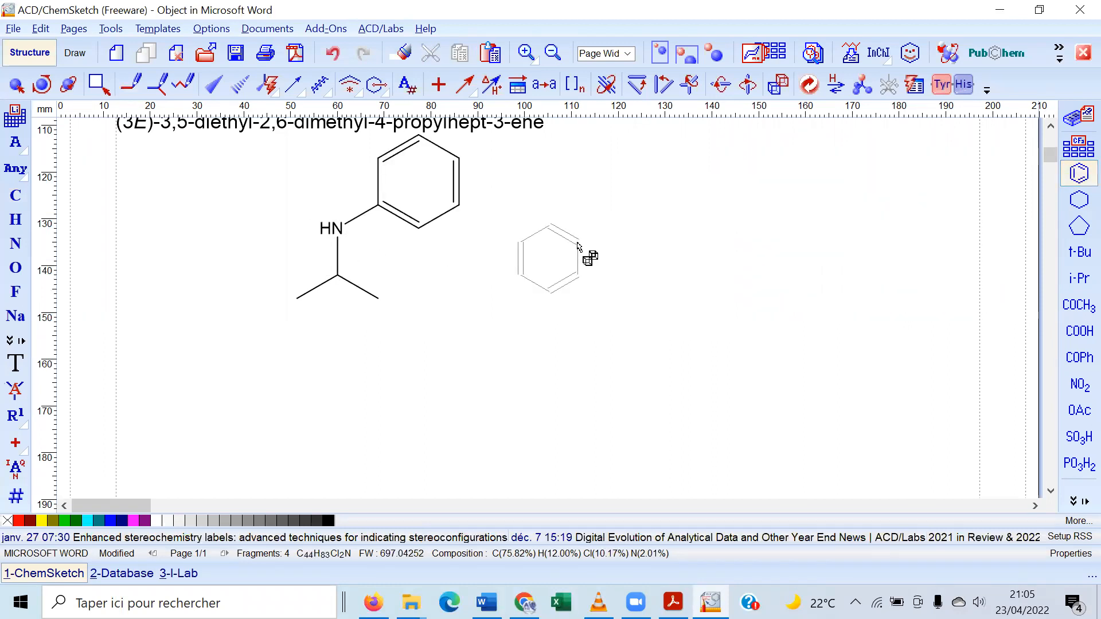
Recheck compound d) on the exercise sheet and attach a five-carbon single-bonded chain to the nitrogen
click(709, 602)
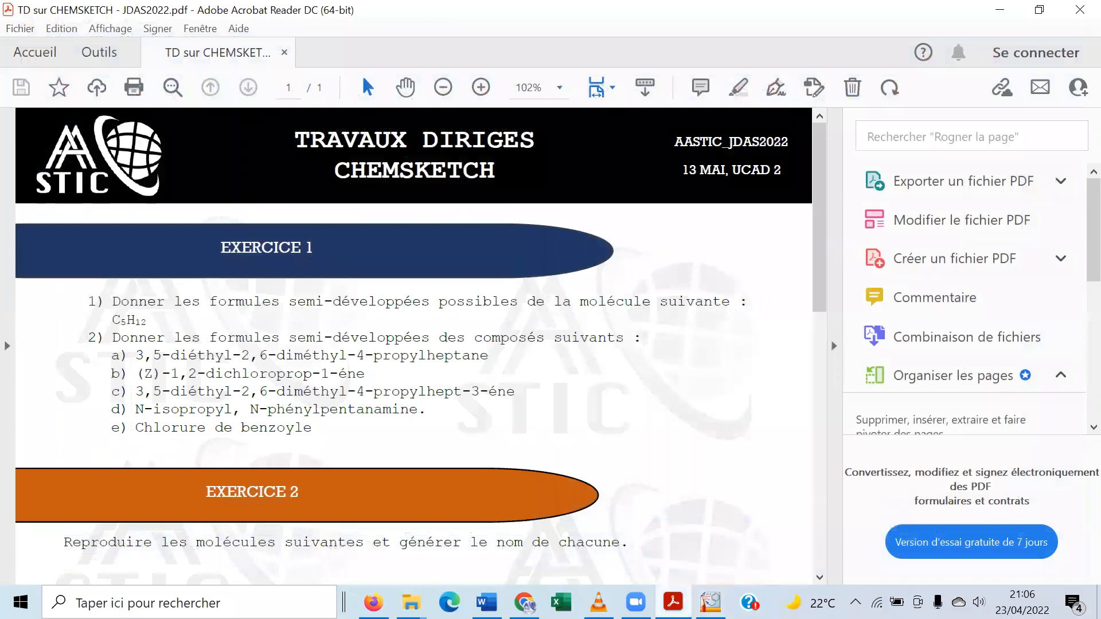
click(709, 602)
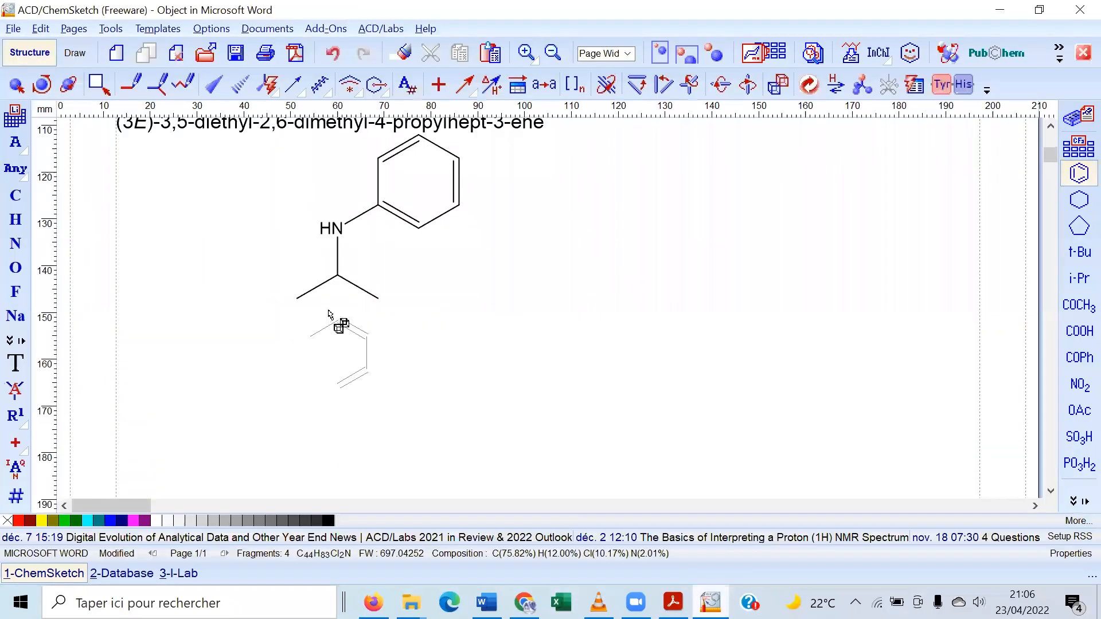
click(180, 86)
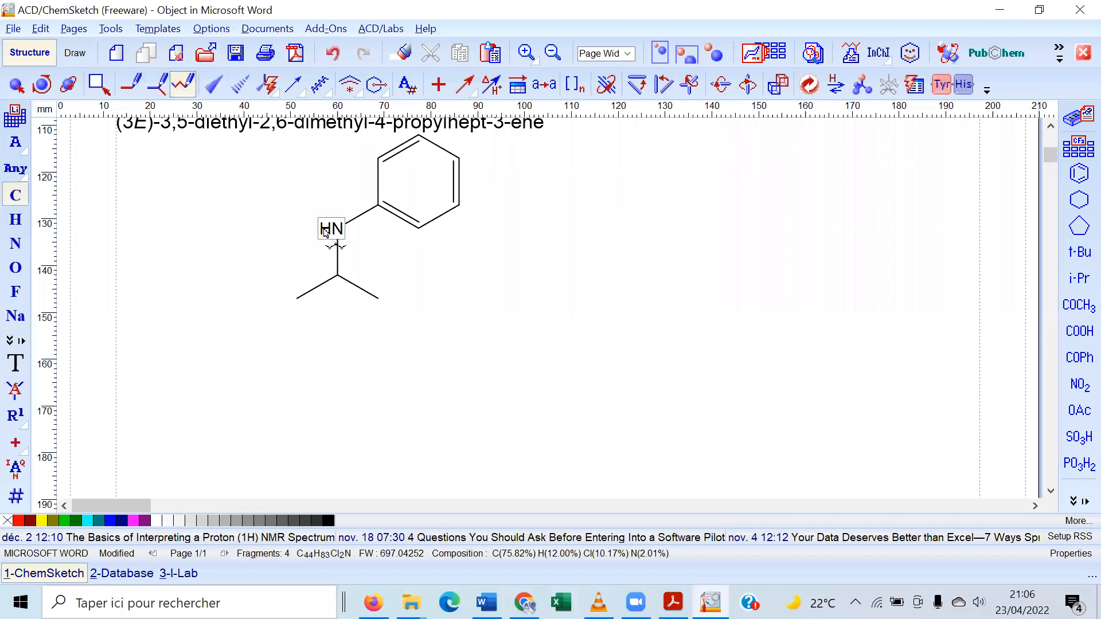
drag(325, 231, 223, 216)
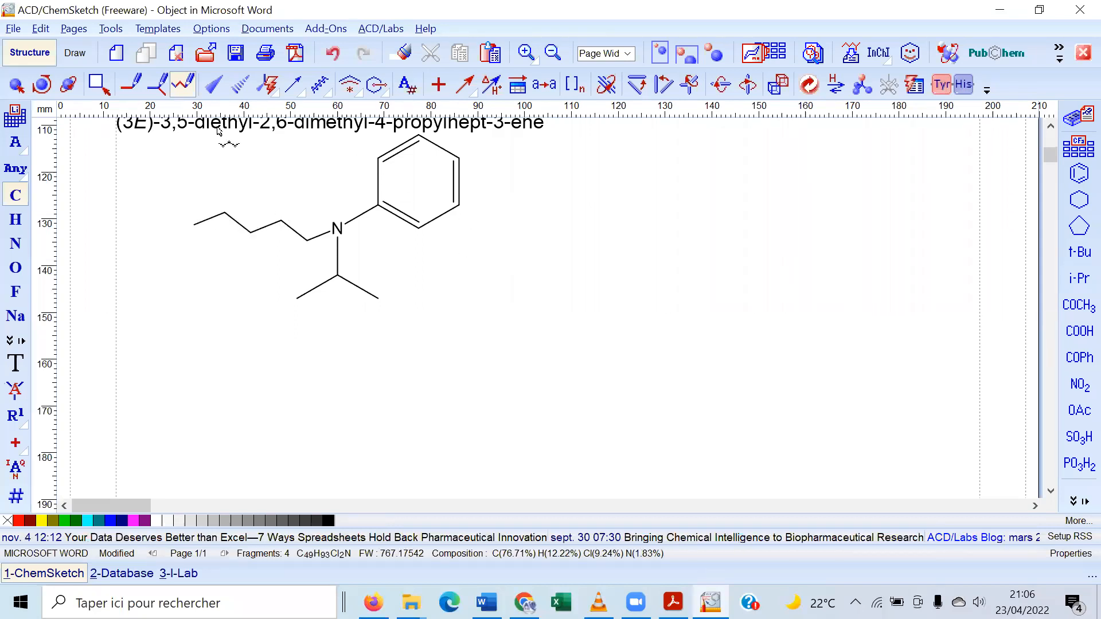
Clean up the geometry of the whole amine structure so its bonds are evenly arranged
click(16, 86)
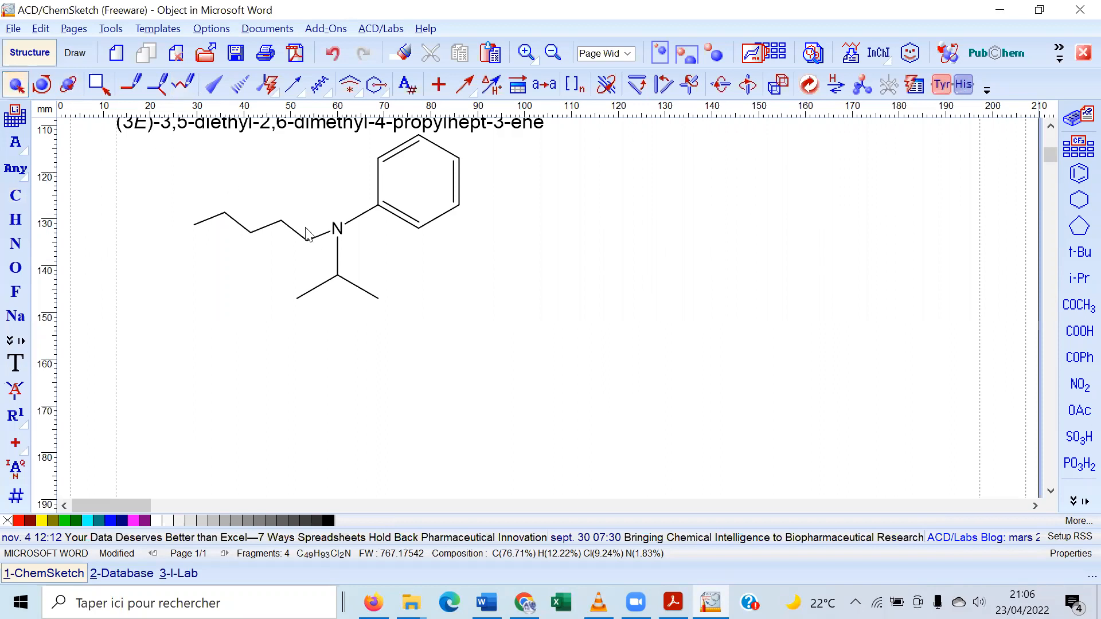
click(357, 251)
click(809, 85)
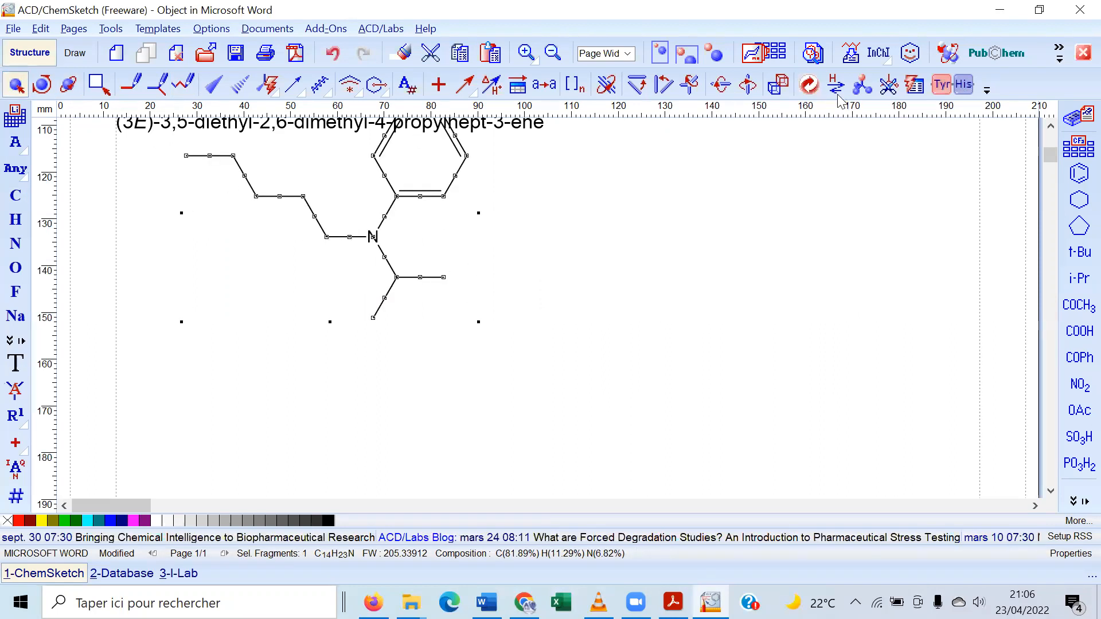
click(814, 87)
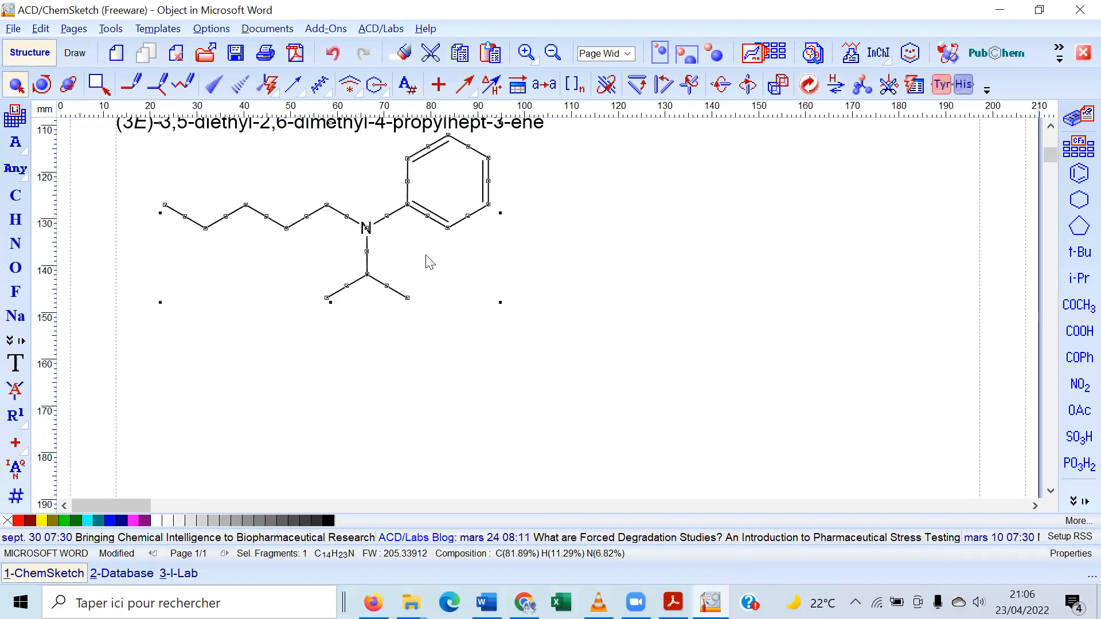
Move the amine structure slightly lower and generate its name beneath it
drag(387, 220, 396, 242)
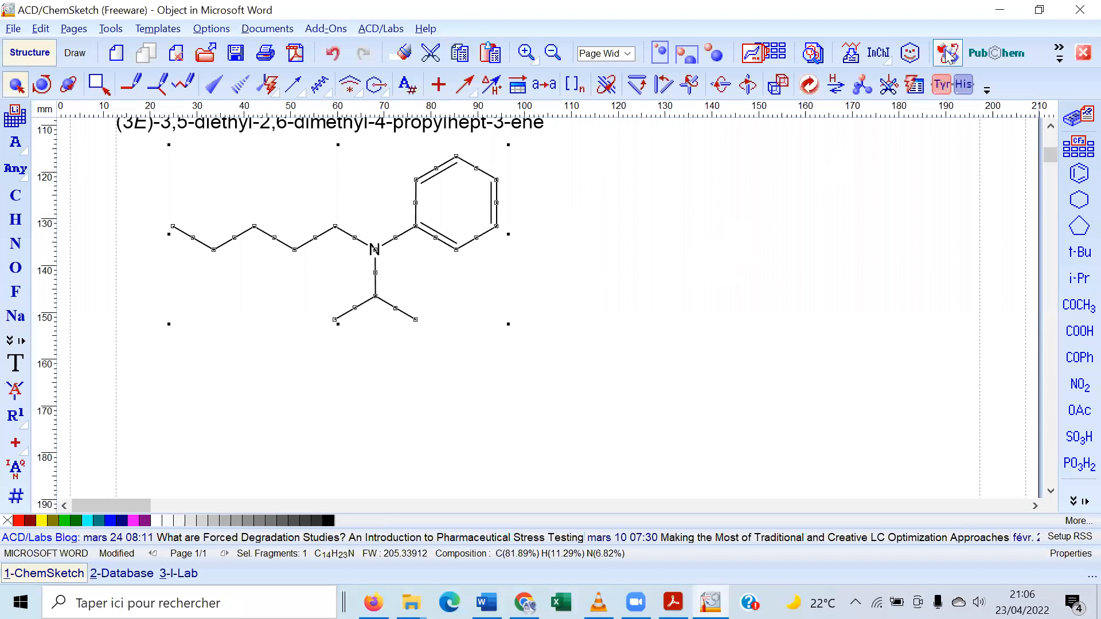
click(850, 53)
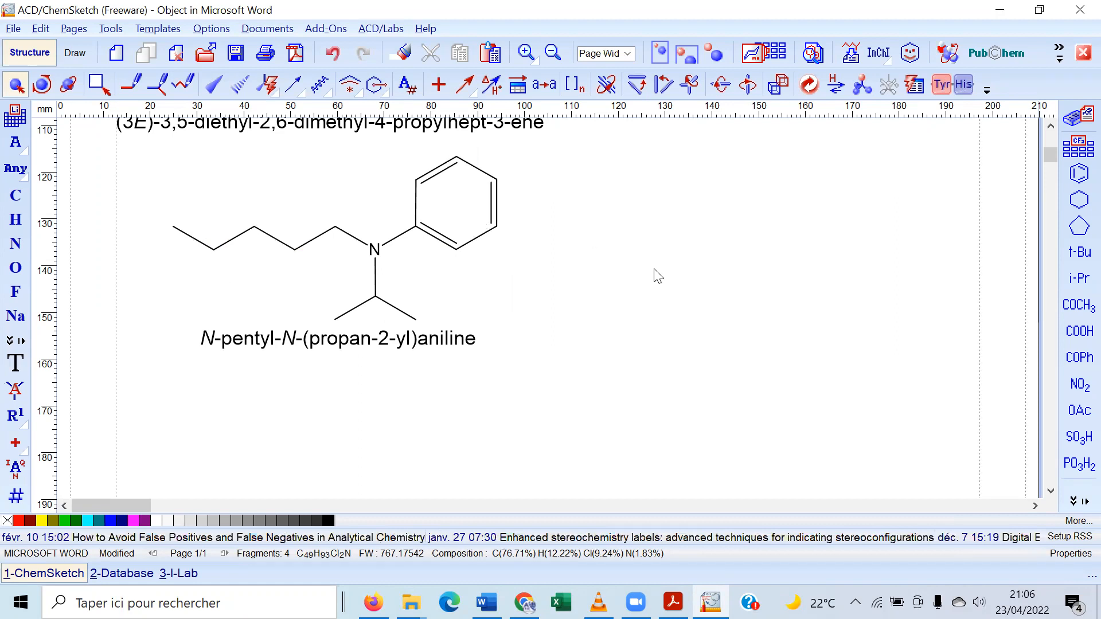
Add the text label "d)" beside the pentyl chain of the amine structure
click(74, 53)
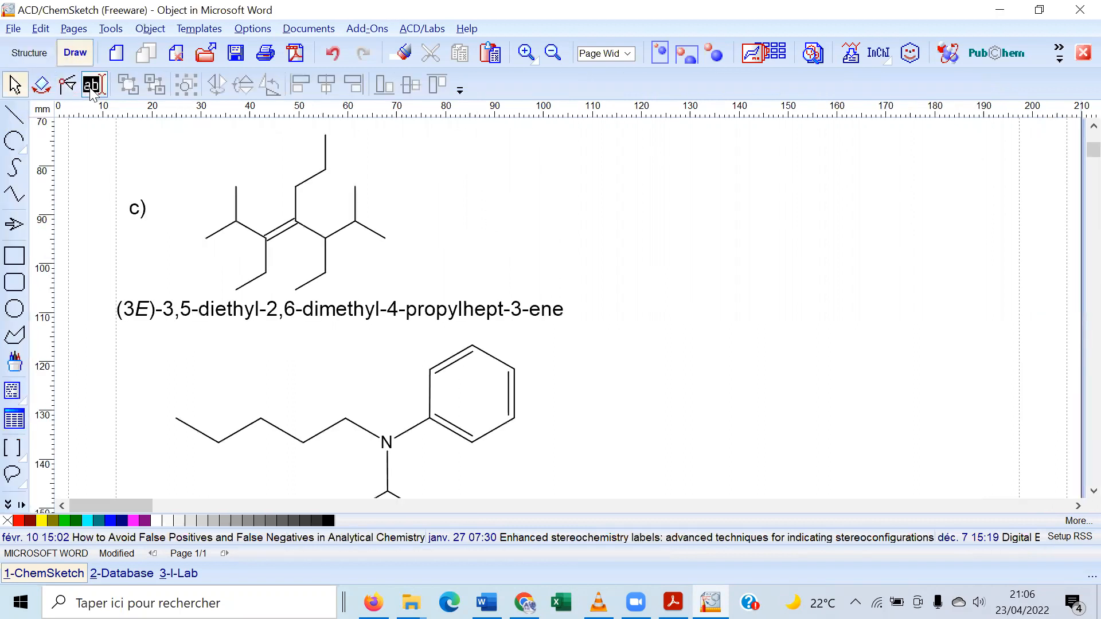
click(91, 89)
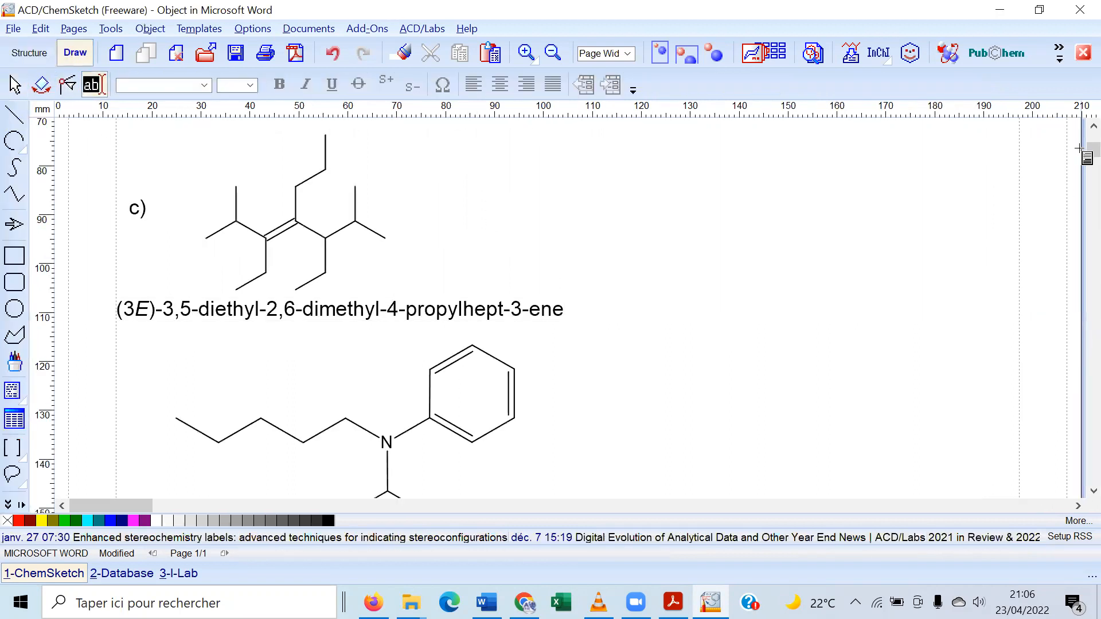
scroll(1077, 154, down, 3)
click(124, 315)
text(d))
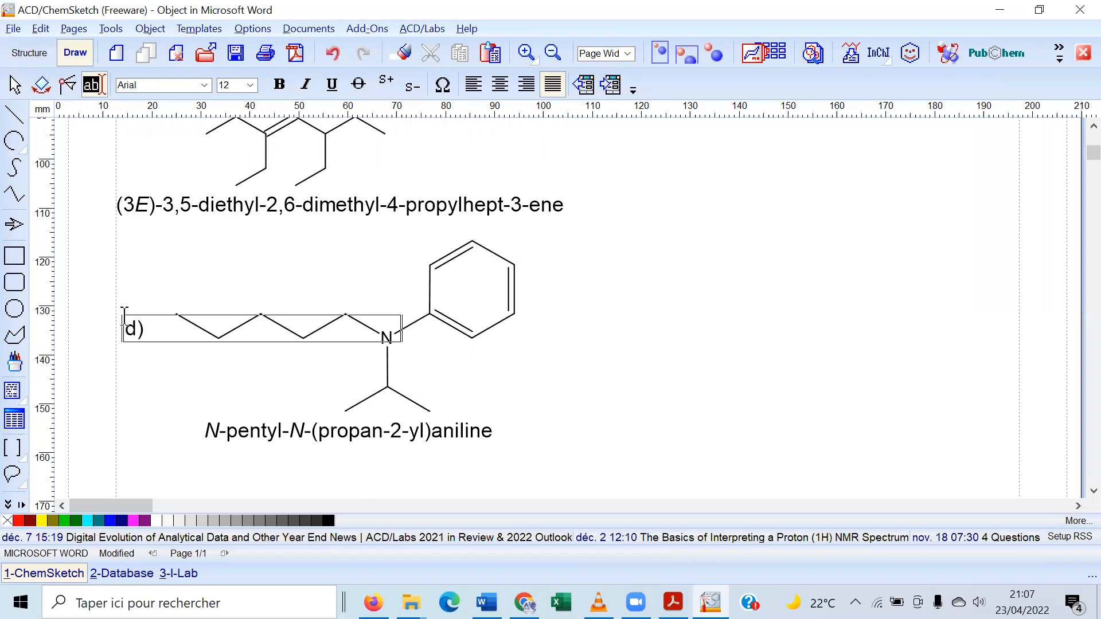
click(15, 84)
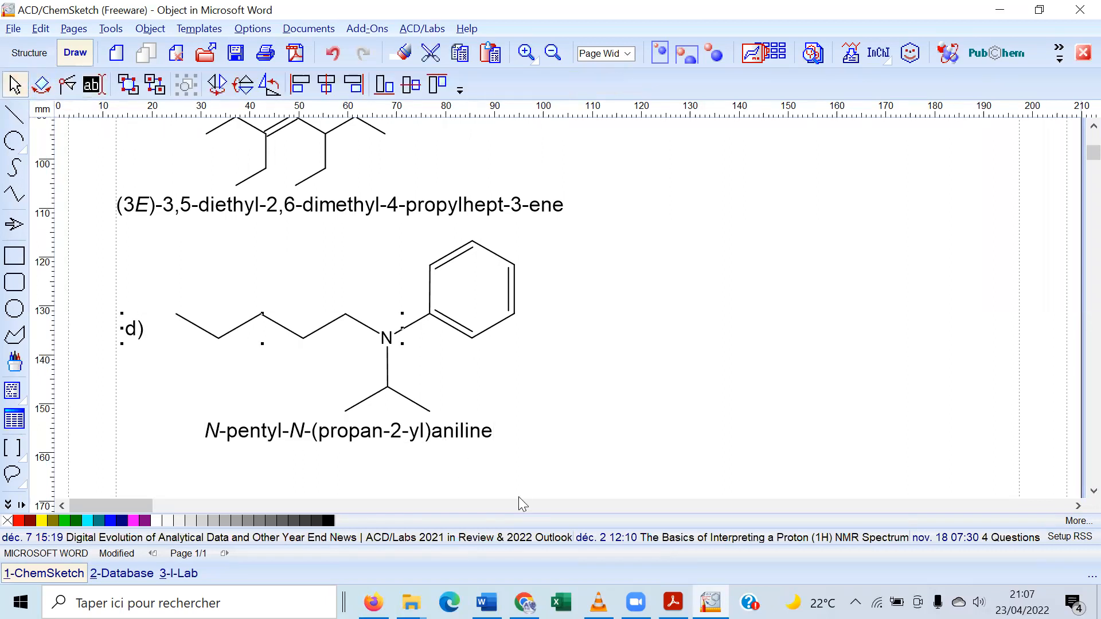
Replace the generated name under compound d) with "N-isopropyl, N-phénylpentanamine", as written on the exercise sheet
click(457, 436)
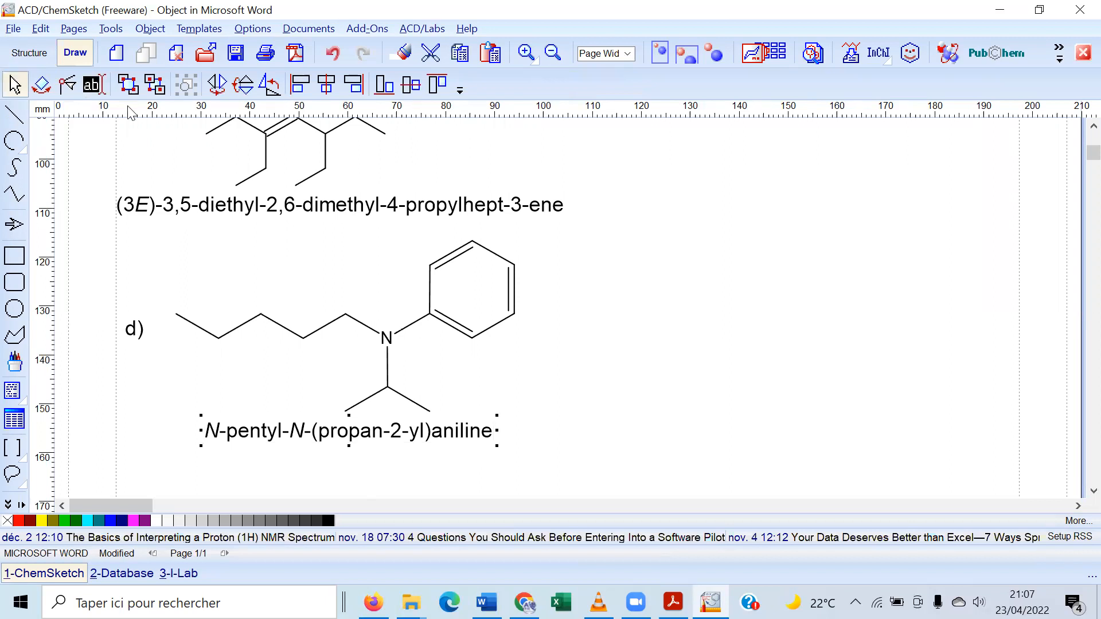
click(92, 85)
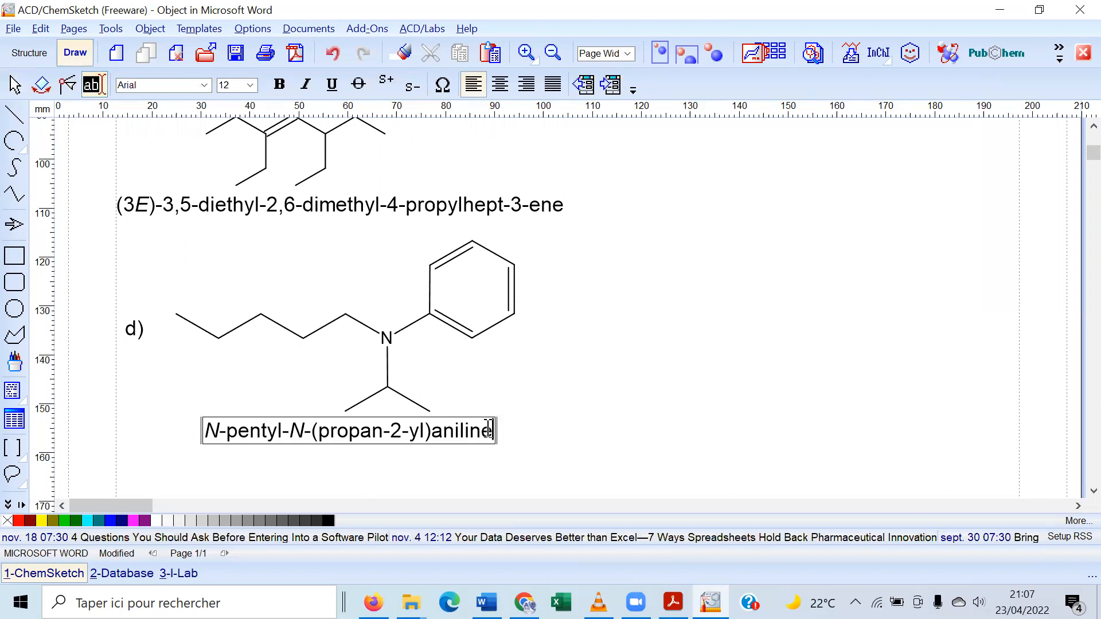
drag(488, 430, 209, 430)
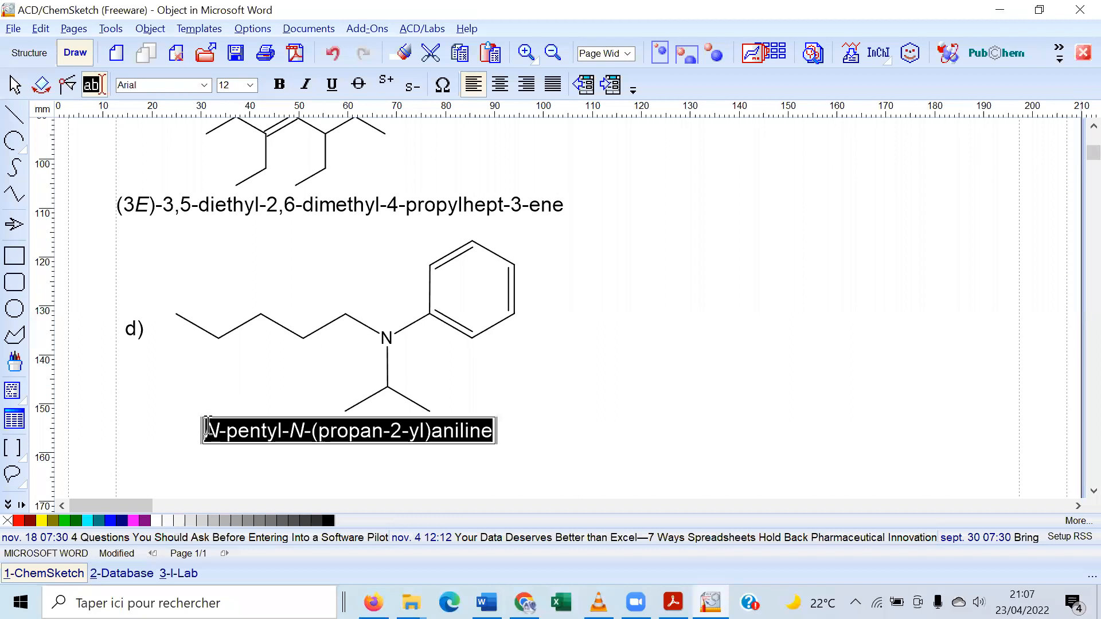
key(Delete)
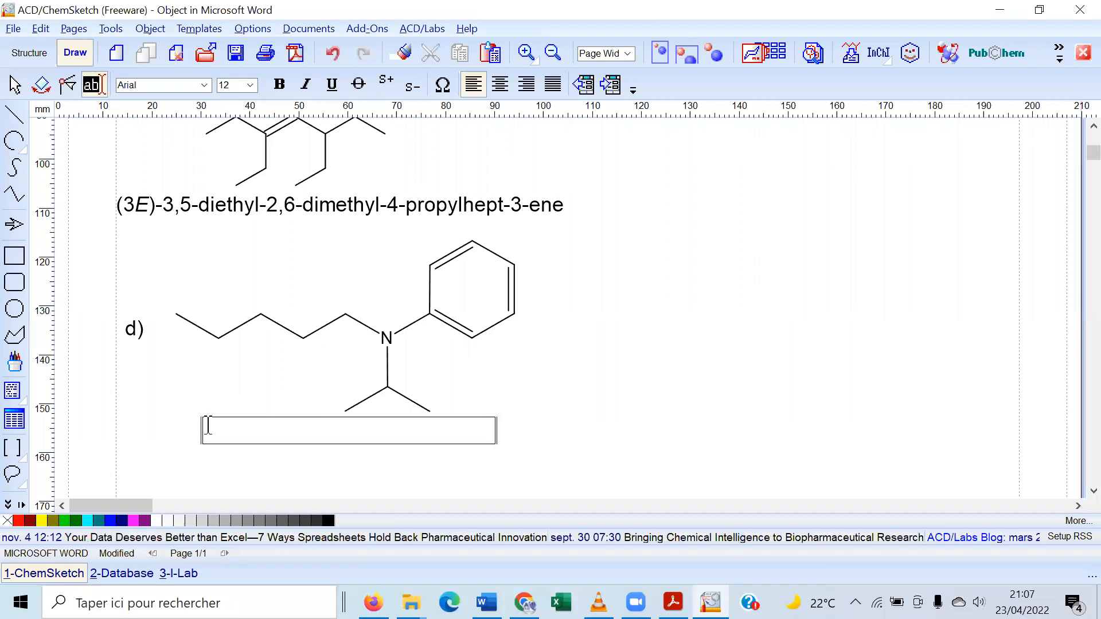
text(N-isoprop)
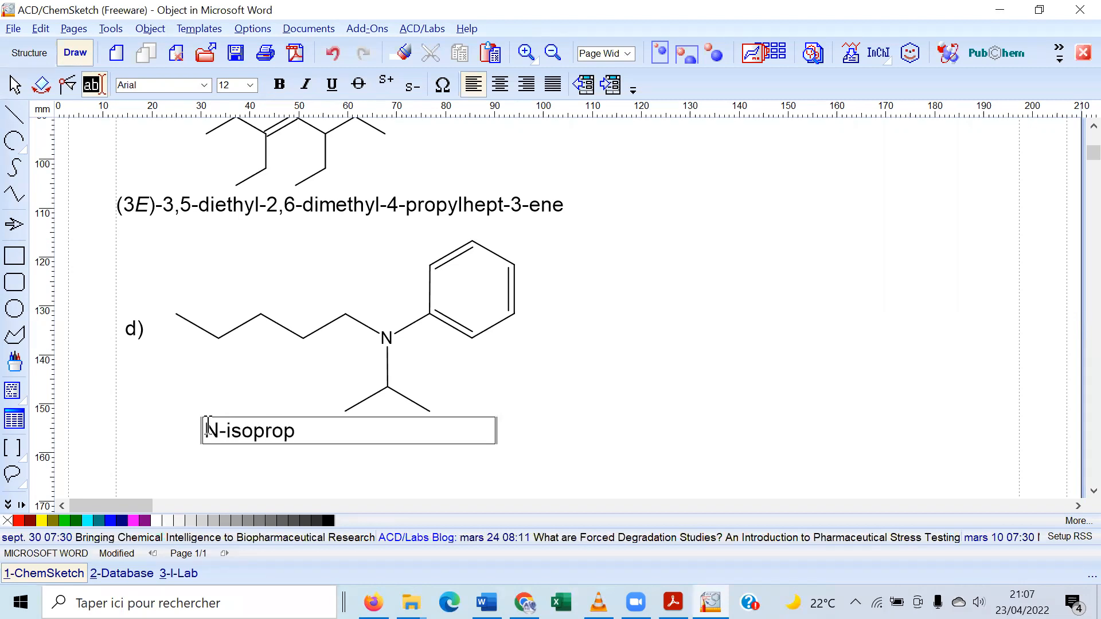
text(u)
key(BackSpace)
text(y)
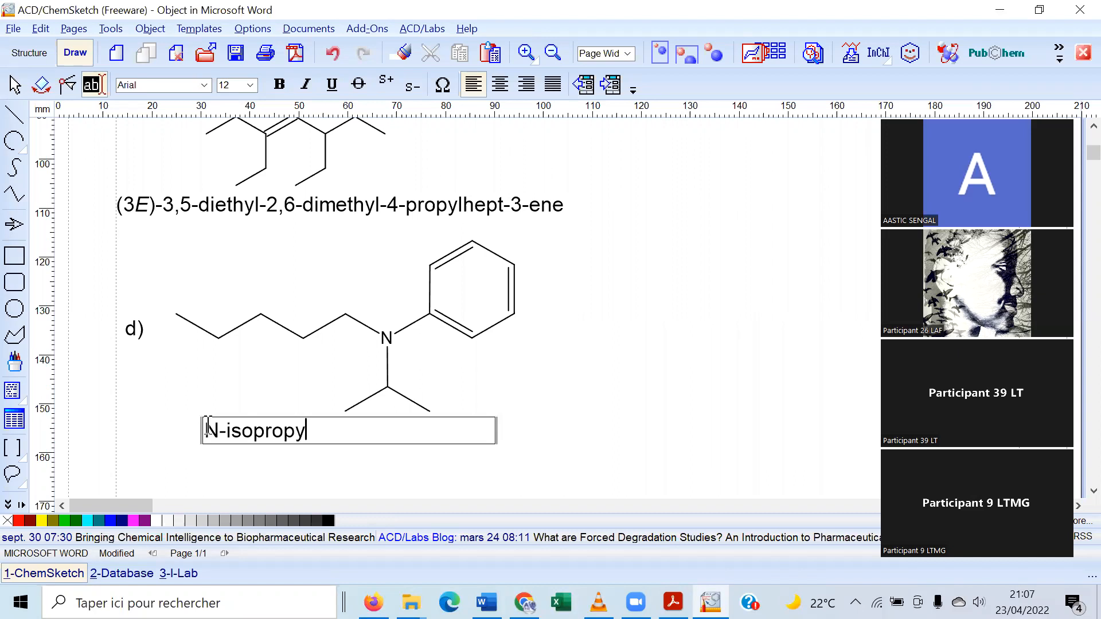
text(l)
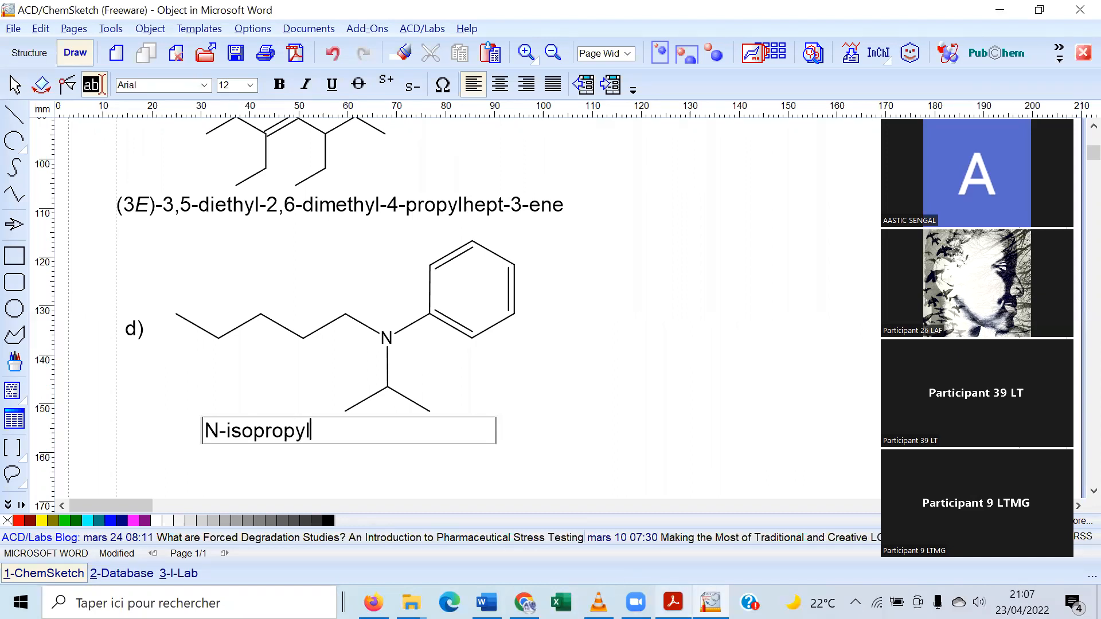
click(673, 602)
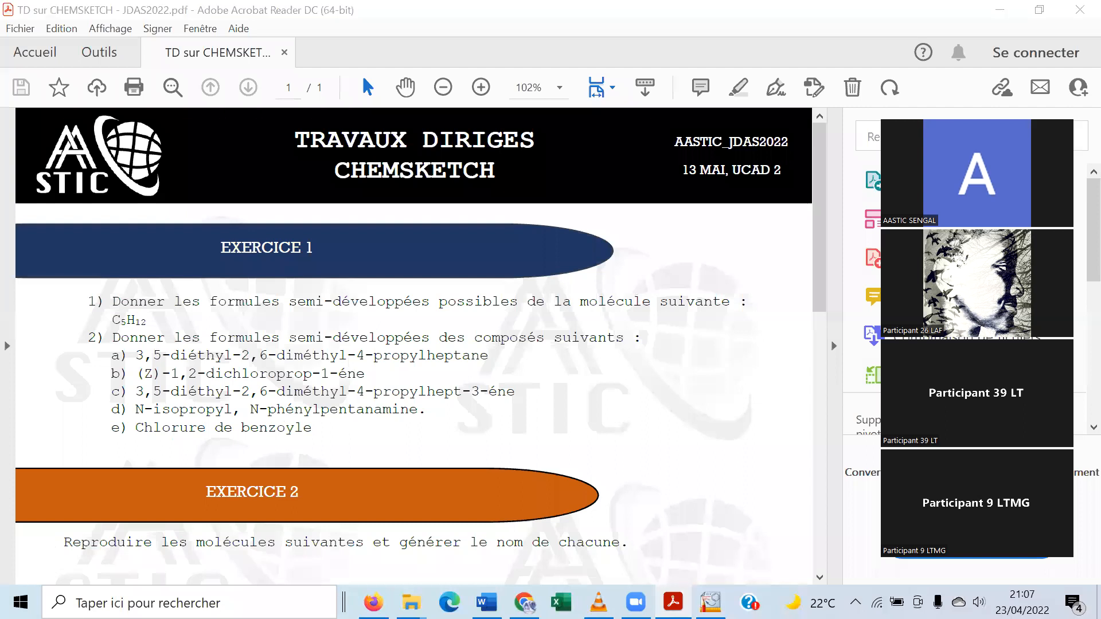
key(alt+Tab)
text(,)
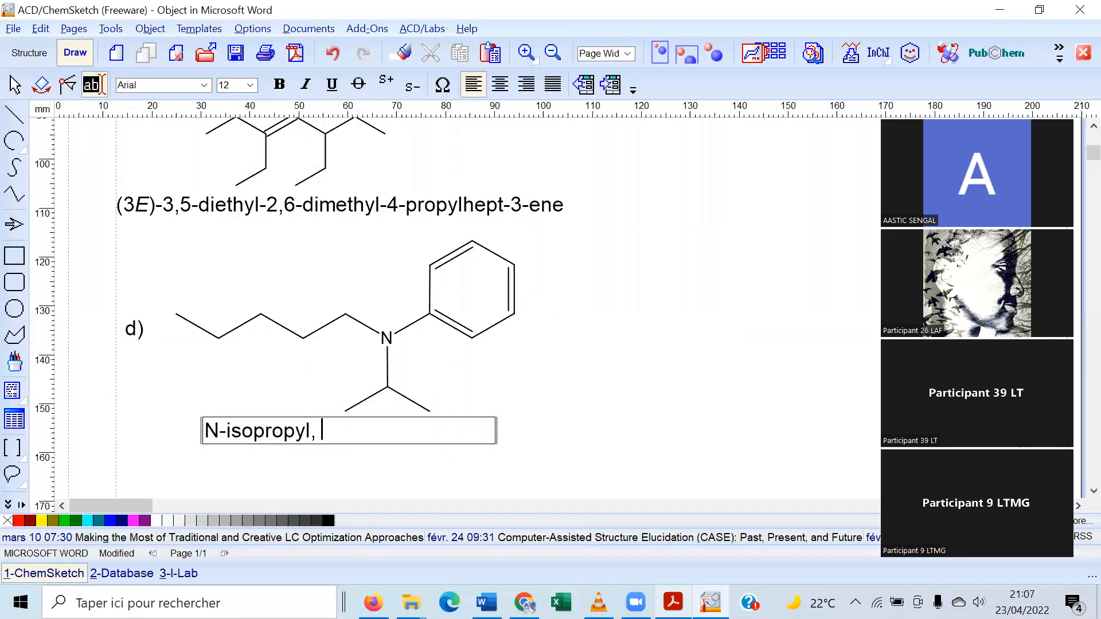
text( N-phény)
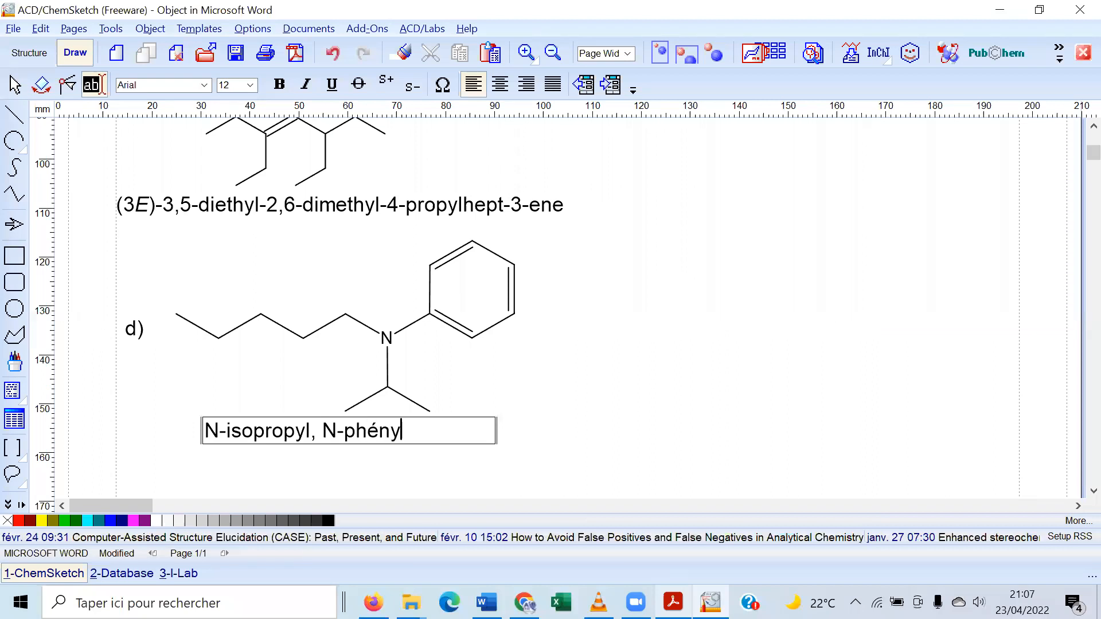
text(lpentanamine)
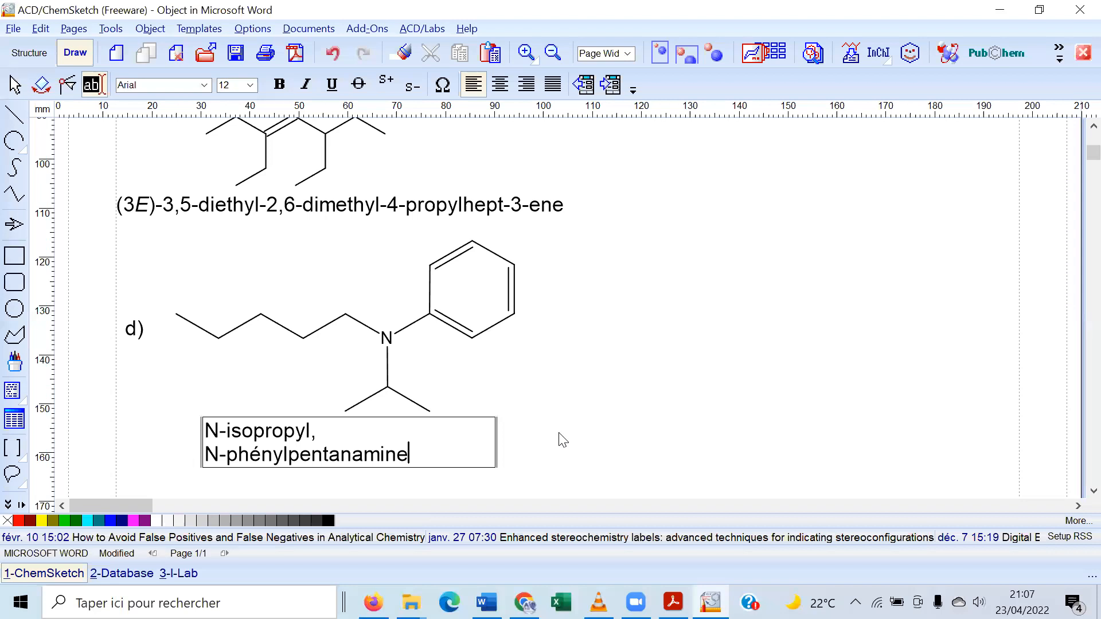
Widen the text box of compound d)'s name so it fits on one line, and deselect it
drag(496, 434, 587, 435)
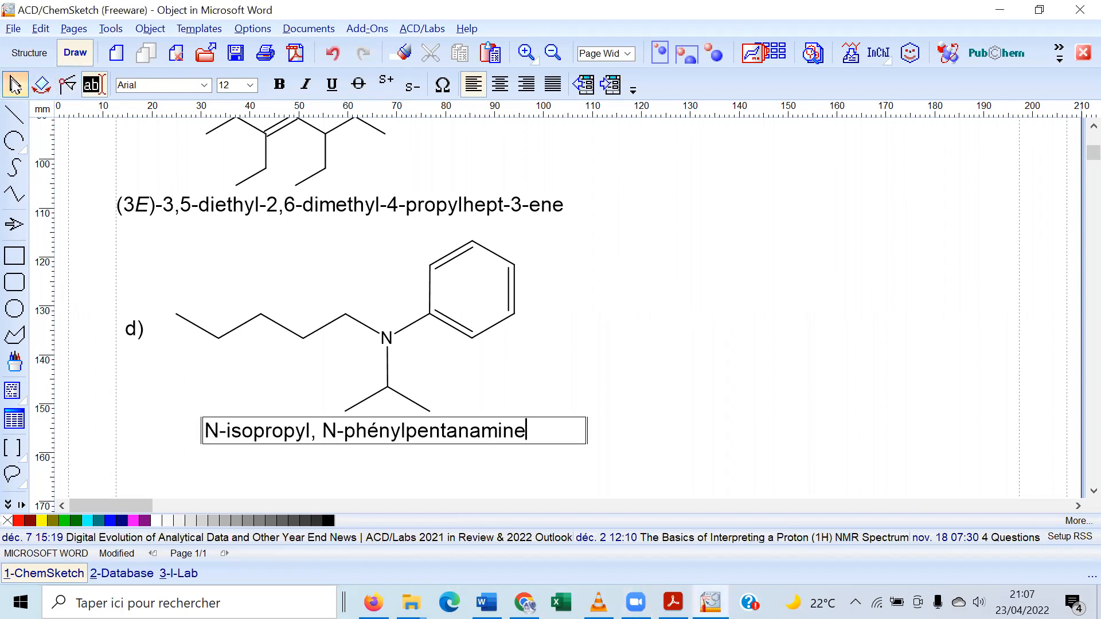
click(15, 85)
click(714, 465)
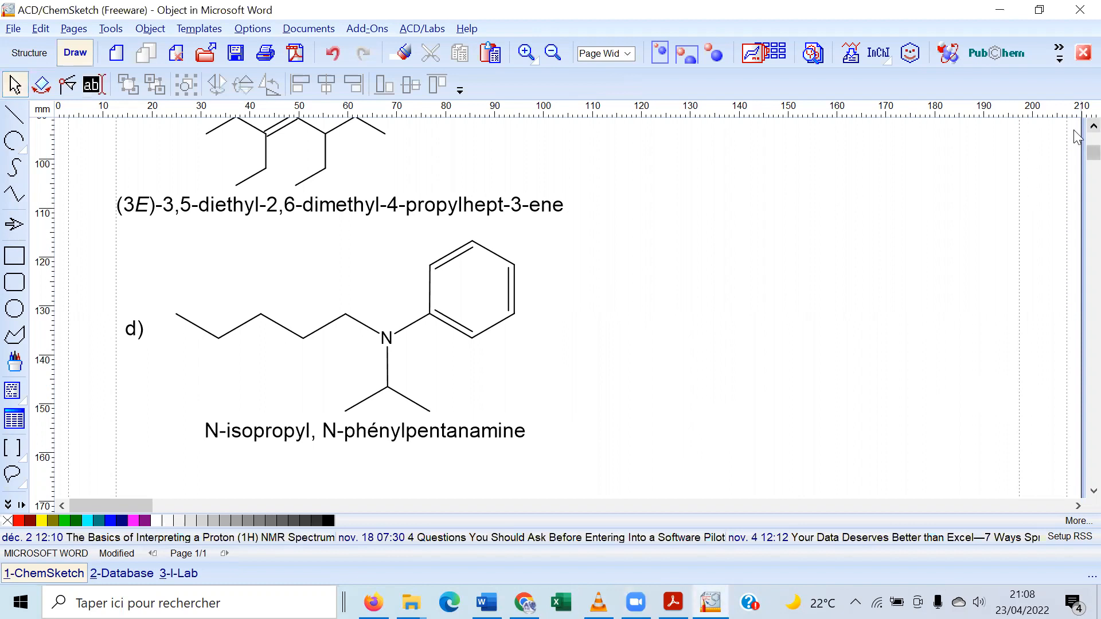
Check compound e) of question 2 on the exercise sheet in Acrobat Reader and return to the ChemSketch drawing
click(673, 602)
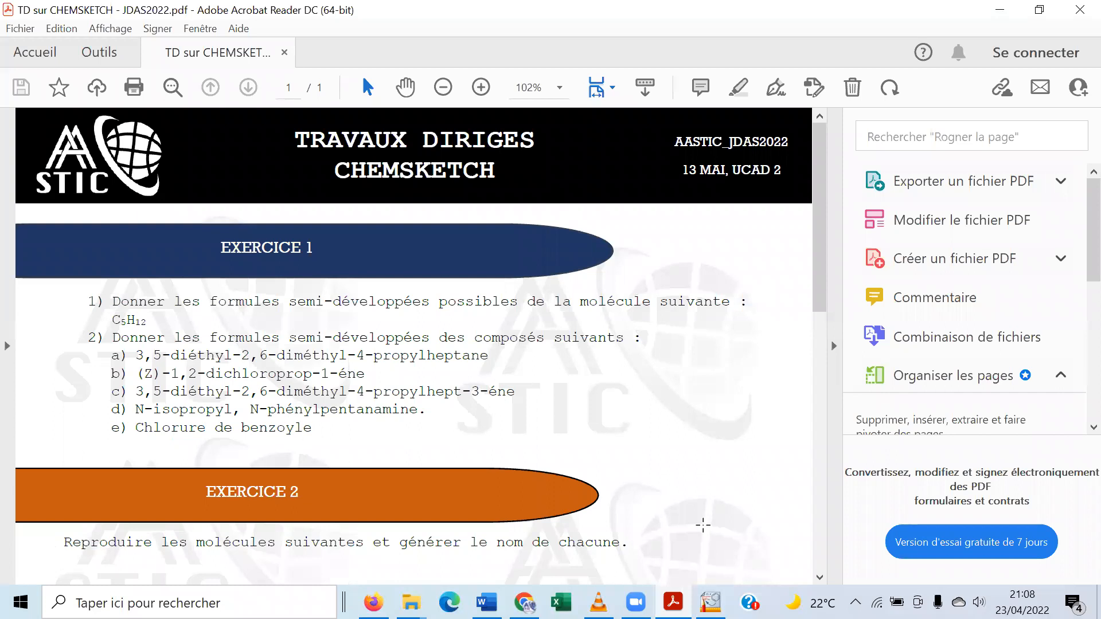
click(710, 602)
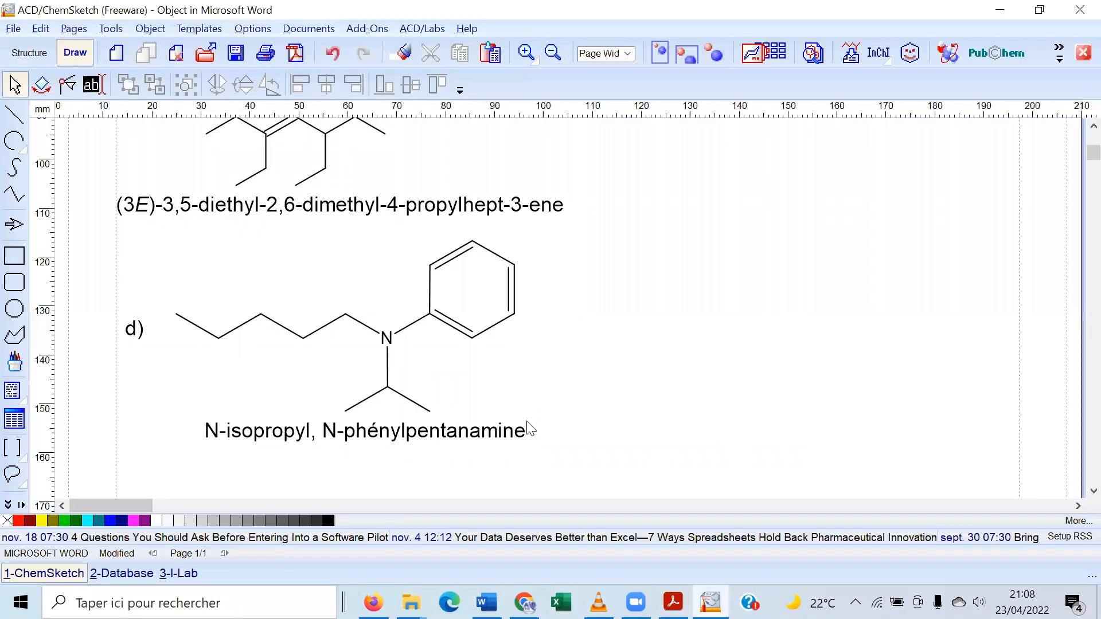
scroll(1077, 167, down, 3)
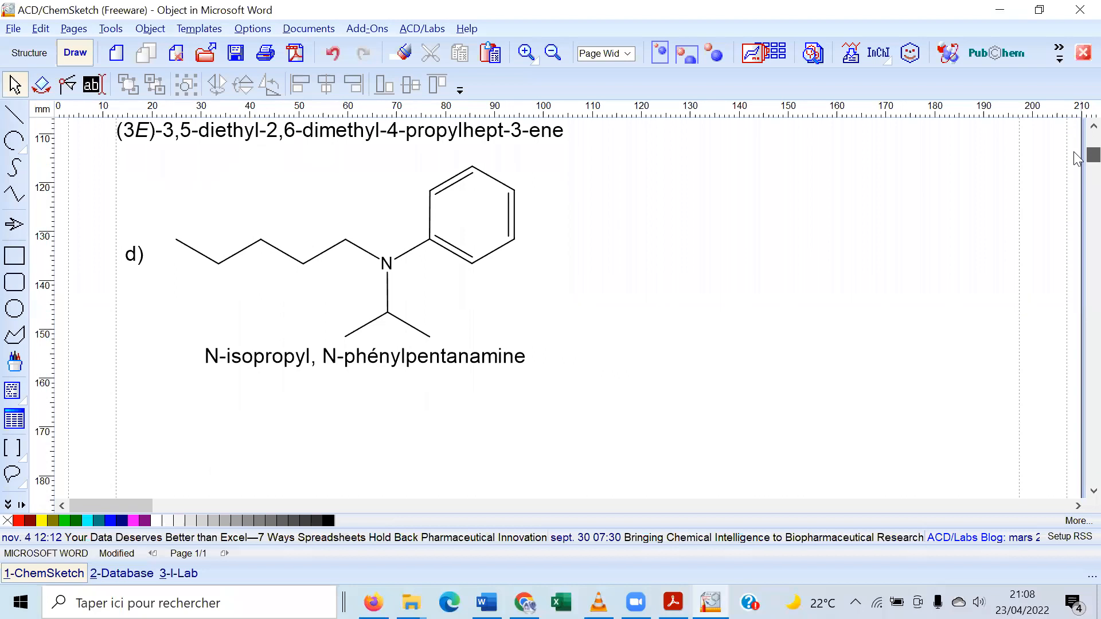
scroll(1077, 162, down, 2)
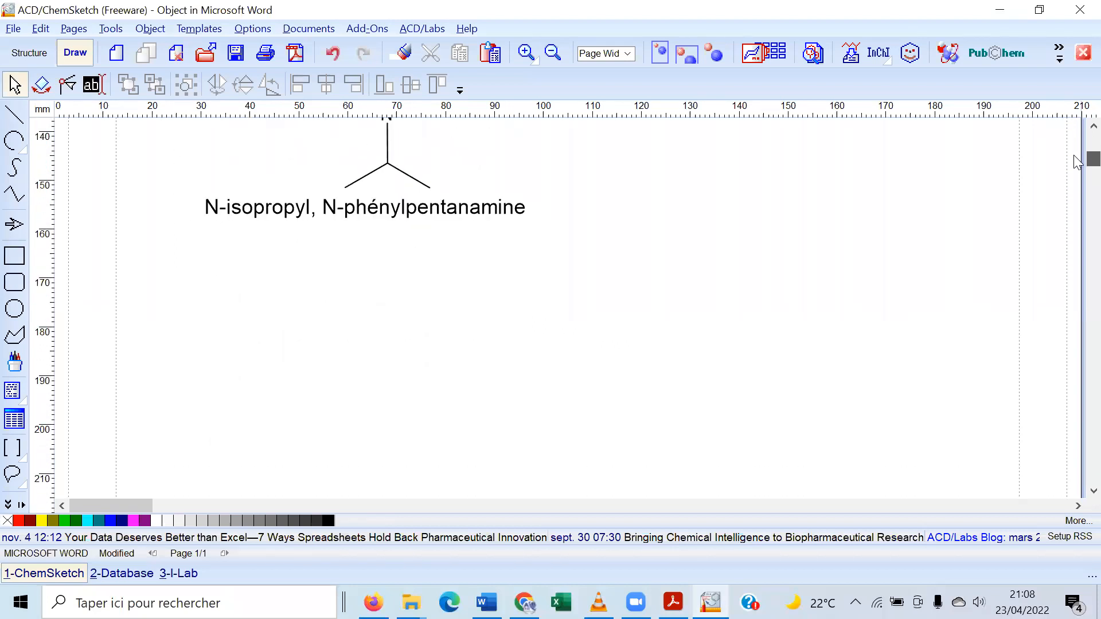
scroll(1077, 162, down, 1)
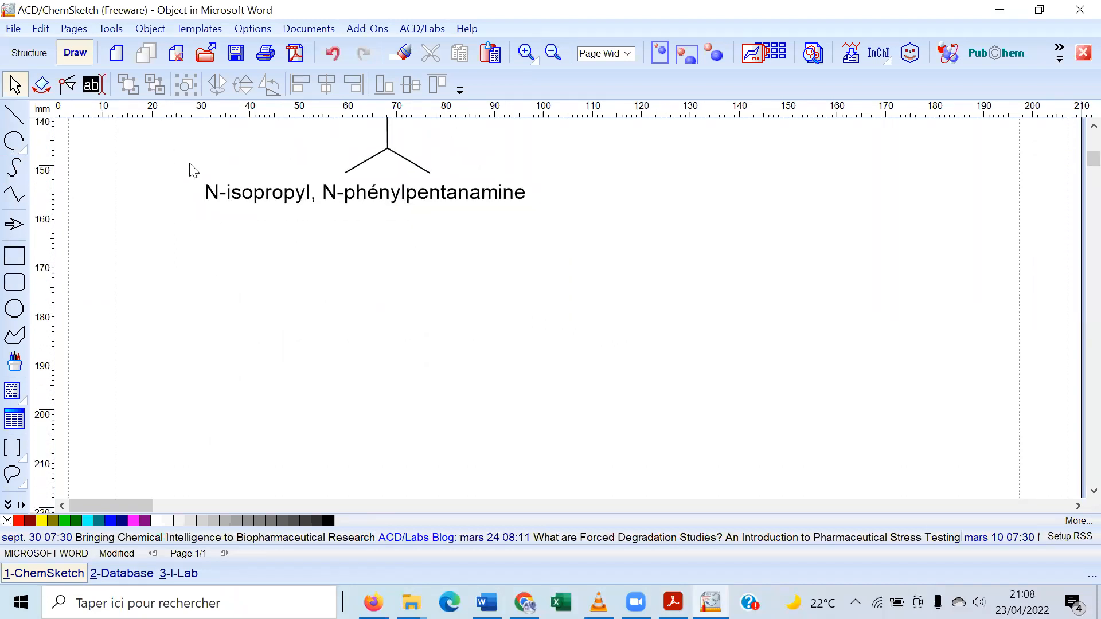
Place a benzene ring in the free space below compound d)'s name and attach a carbon to its upper corner
click(25, 60)
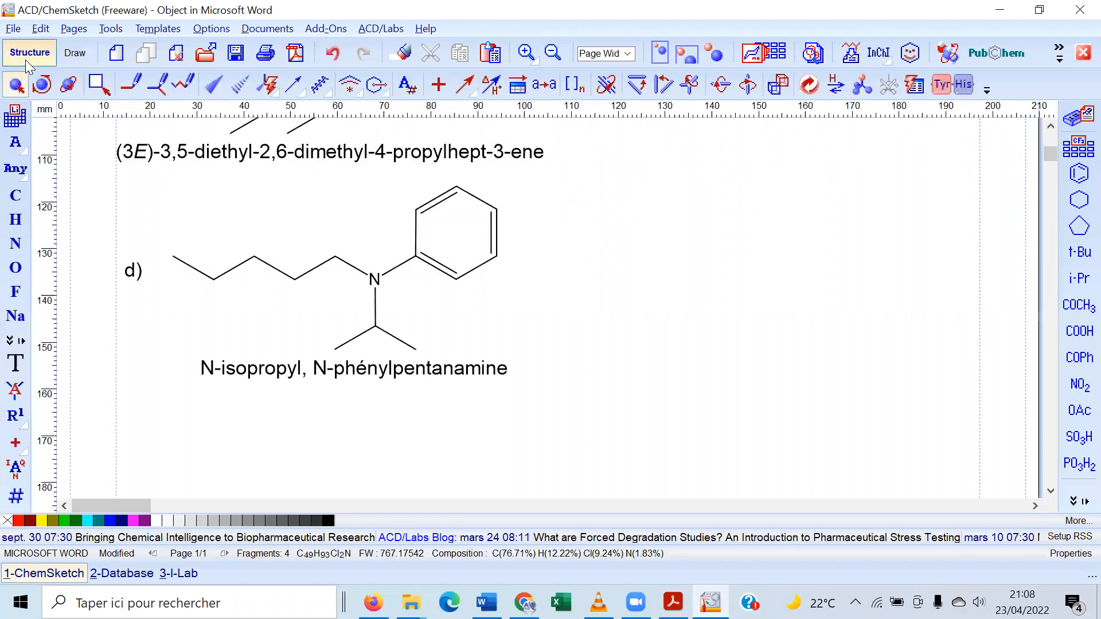
click(1078, 227)
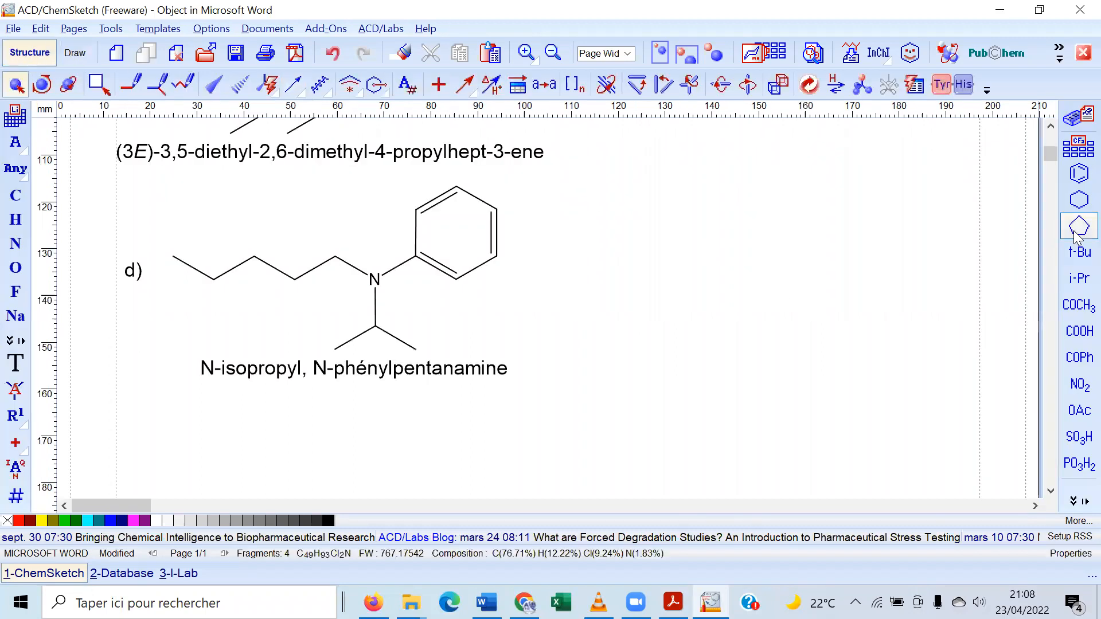
scroll(1048, 151, down, 3)
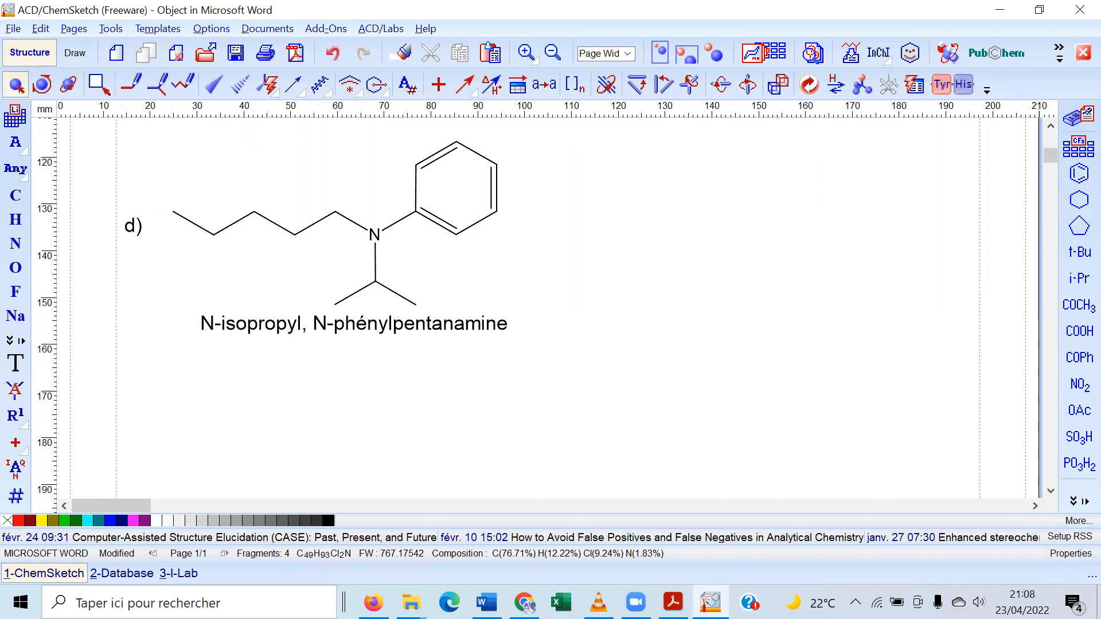
click(672, 602)
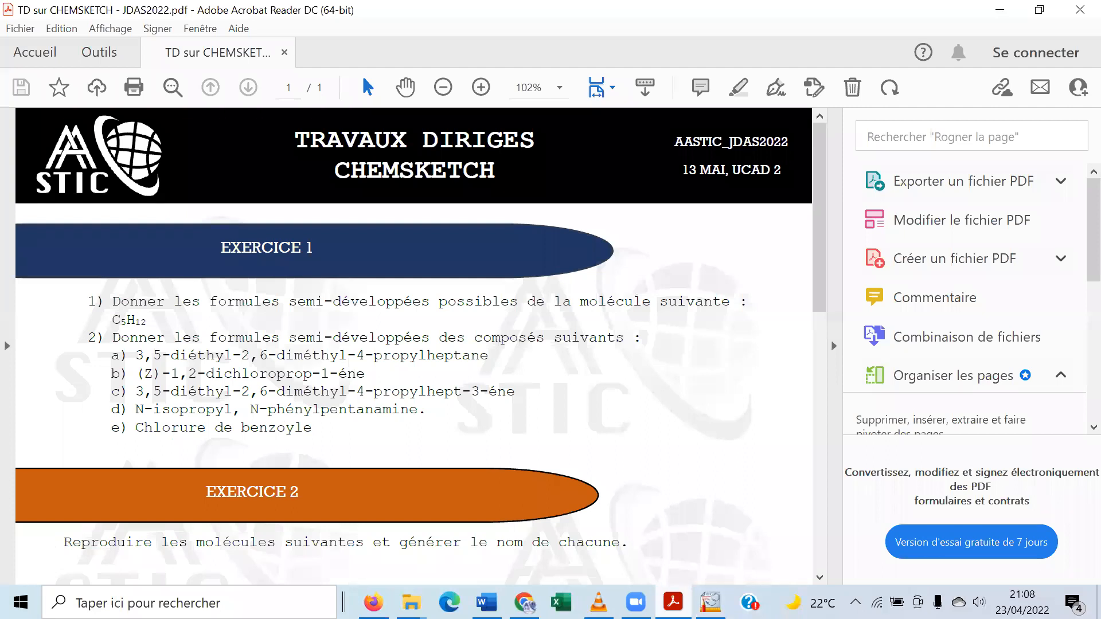
click(711, 602)
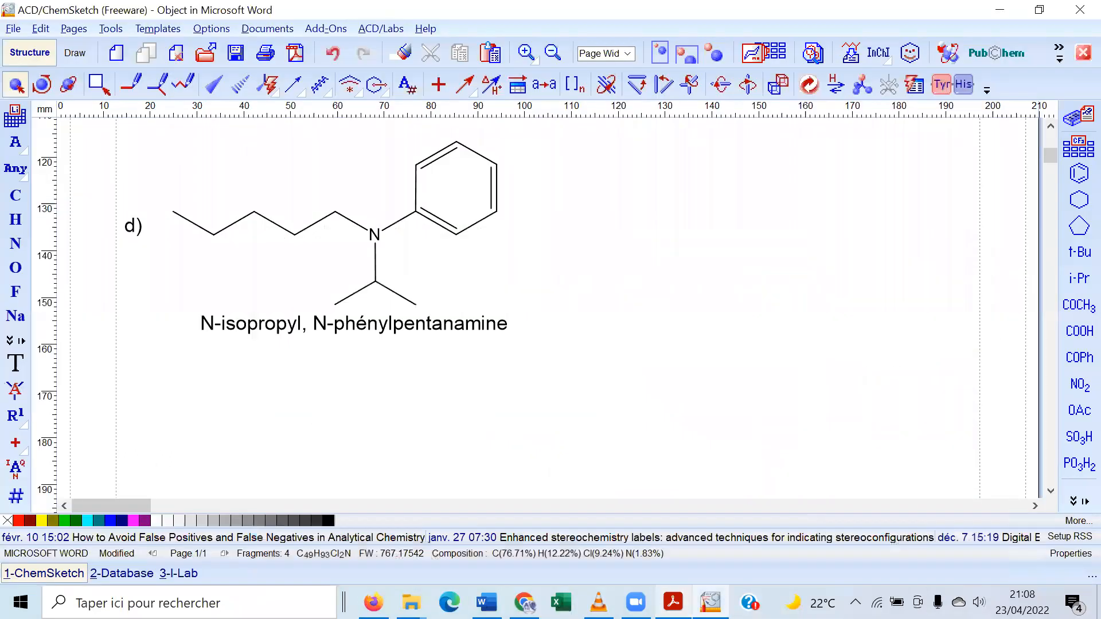
click(1078, 174)
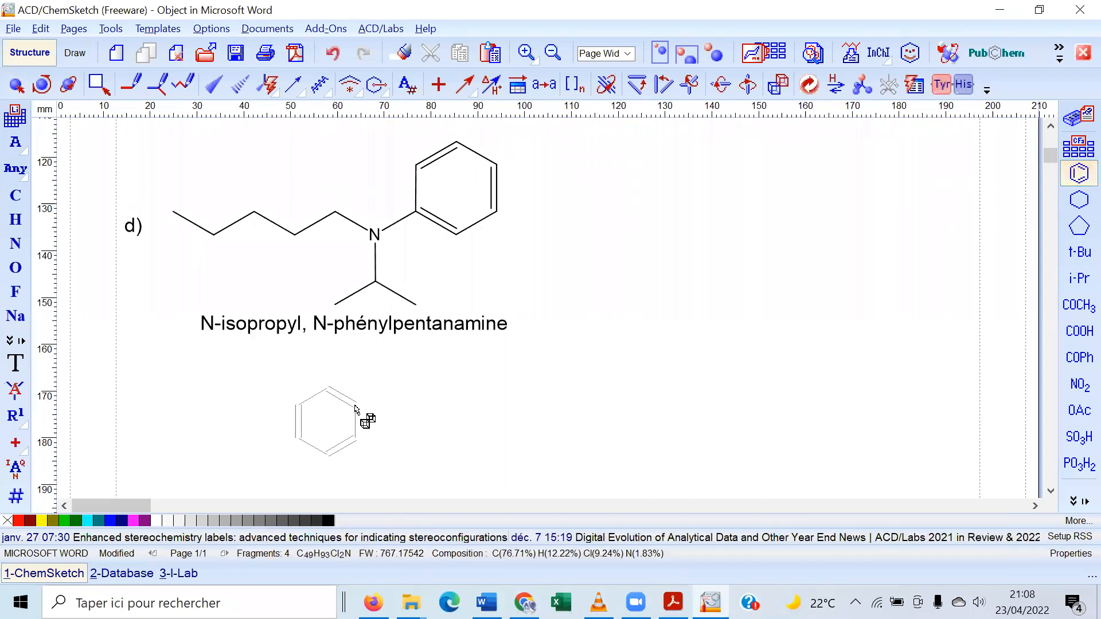
click(355, 409)
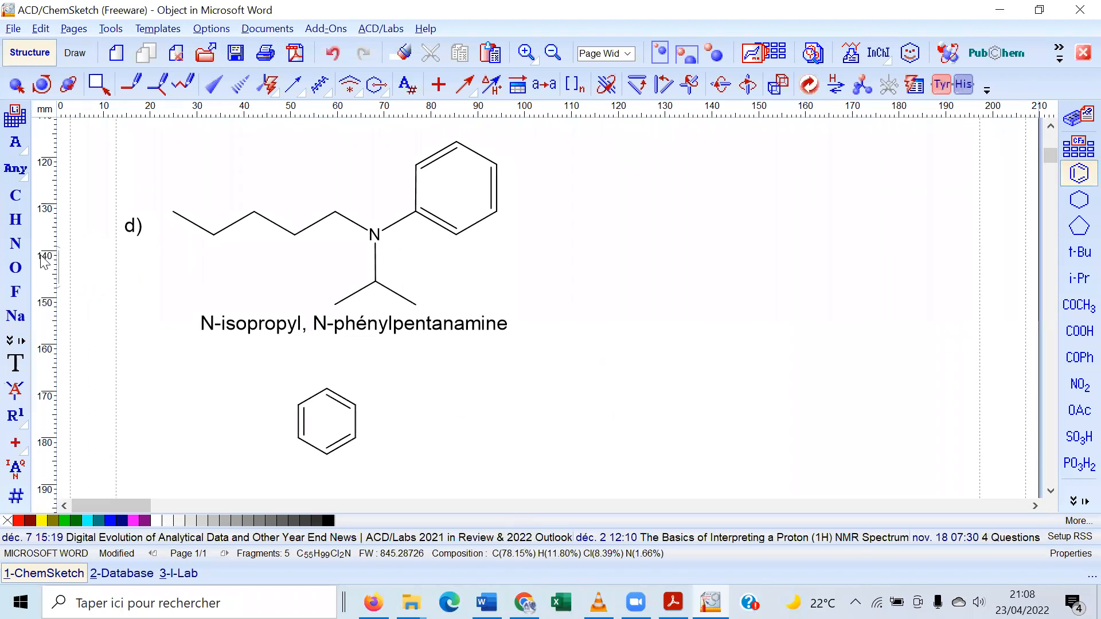
click(20, 198)
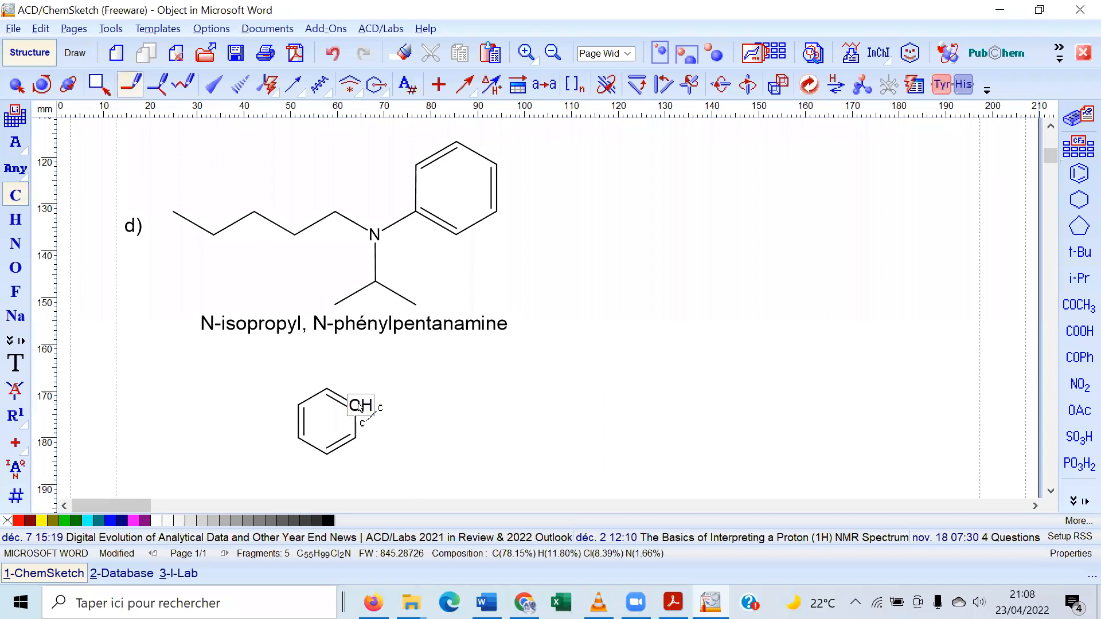
click(360, 406)
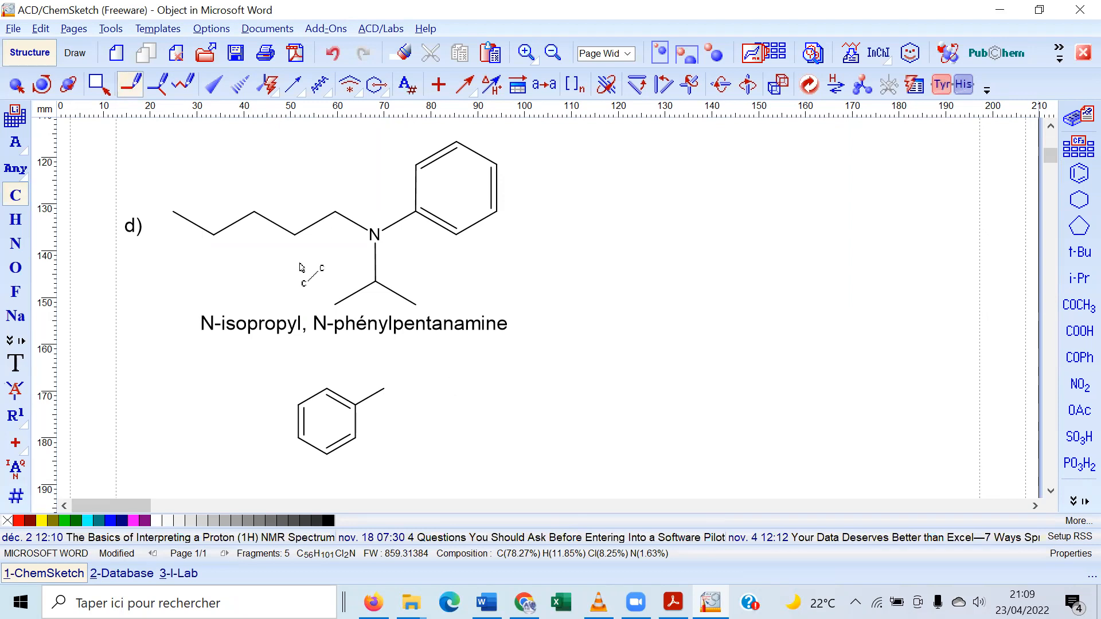
Bond an oxygen atom to the carbon attached to the new benzene ring, extending upward from it
click(16, 267)
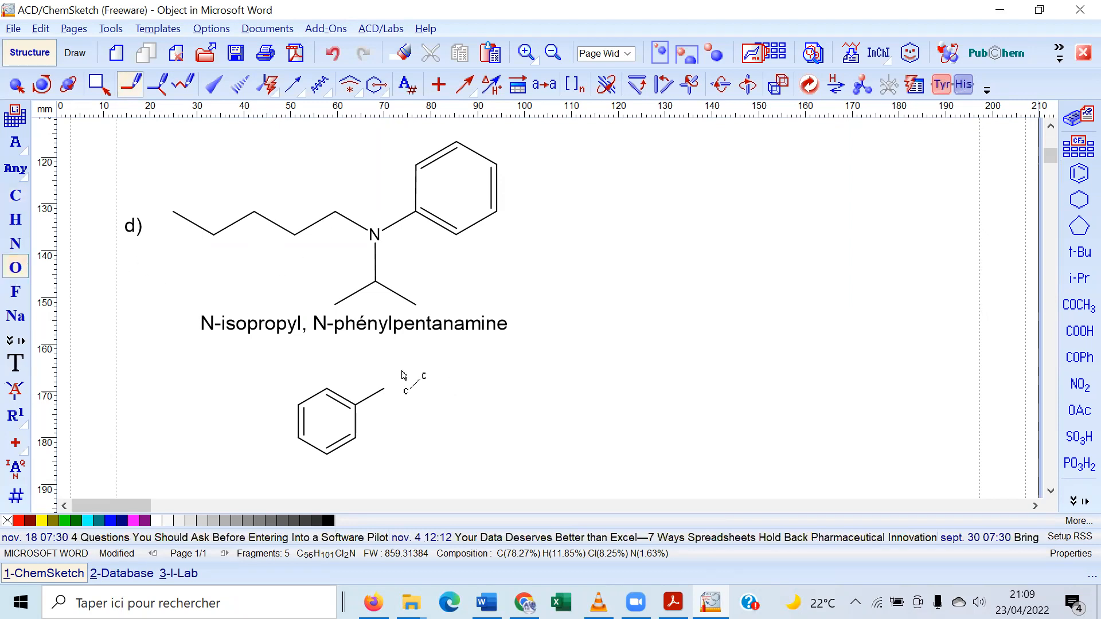
click(389, 394)
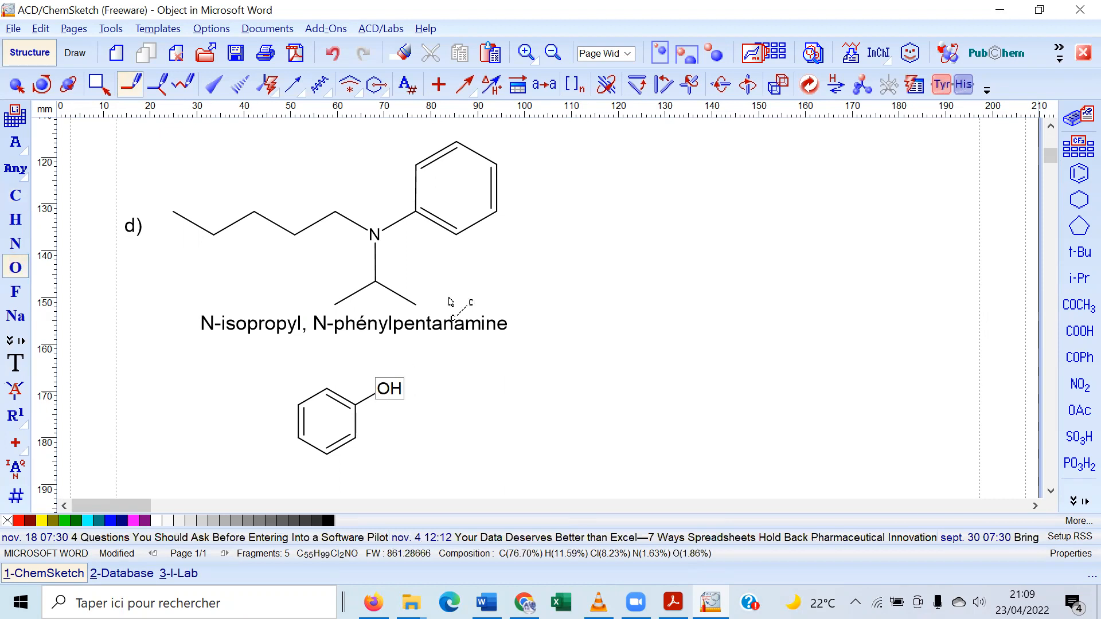
click(331, 55)
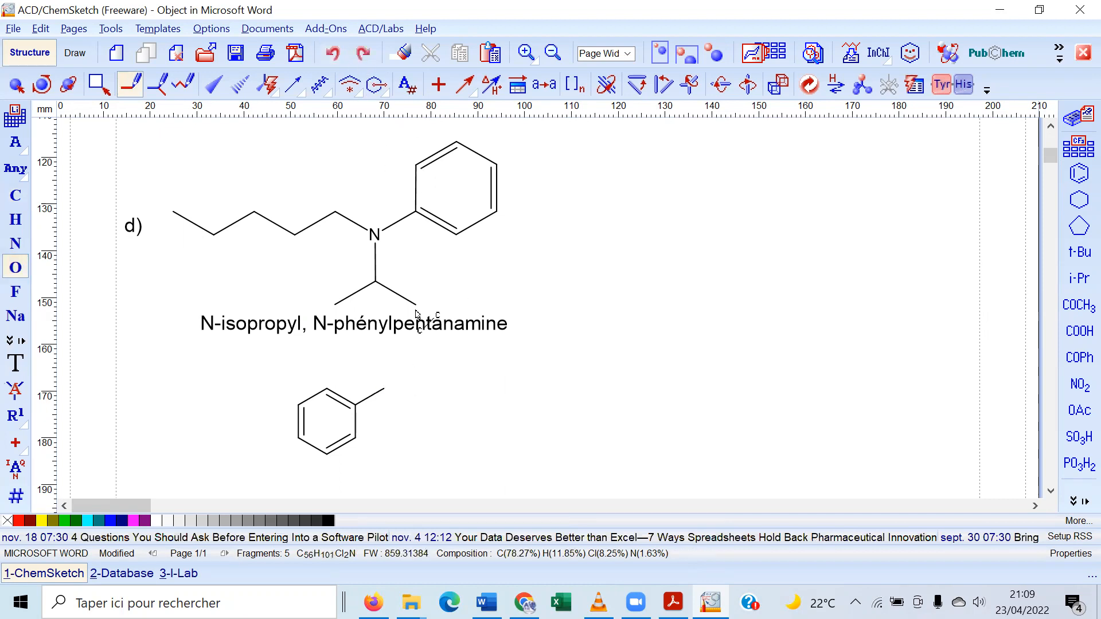
drag(384, 390, 393, 358)
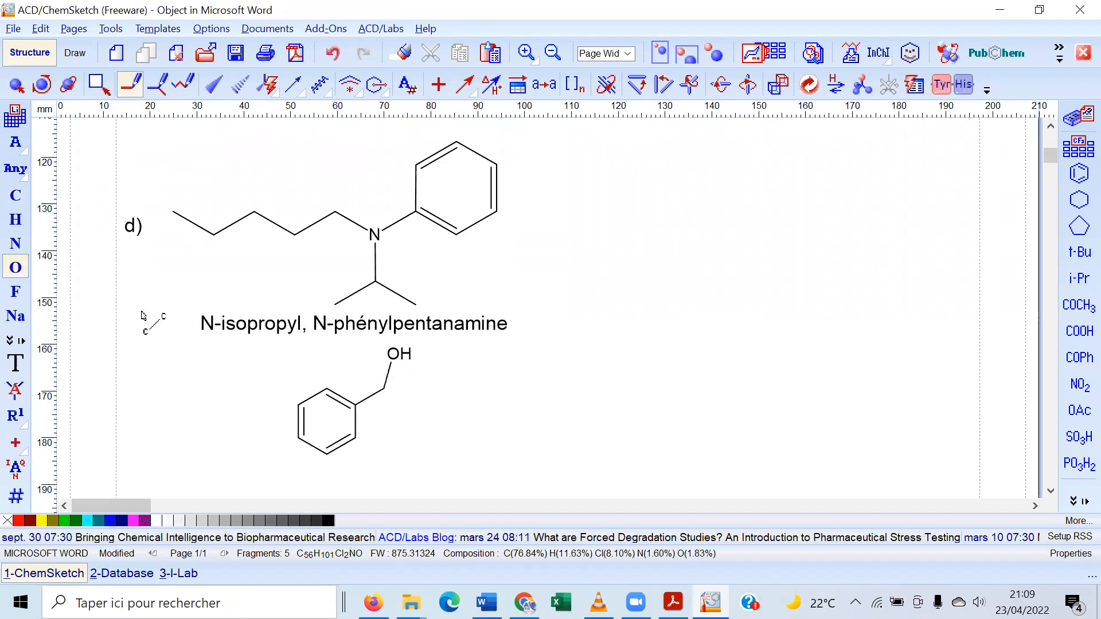
Bond a chlorine atom to the same side-chain carbon, extending downward opposite the oxygen, and leave atom drawing
click(16, 338)
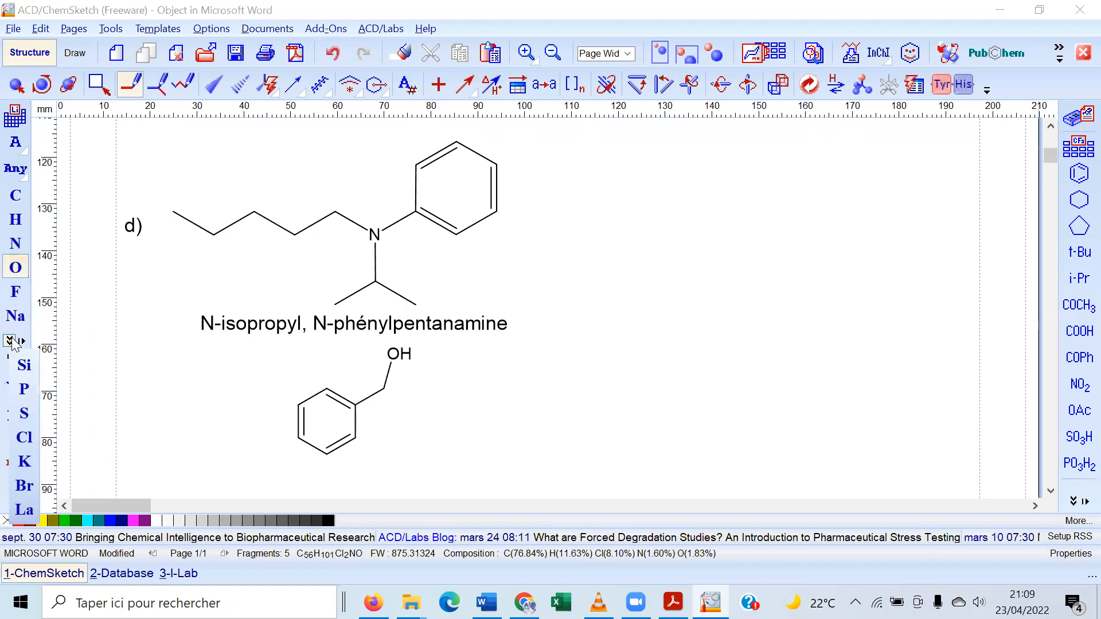
click(22, 438)
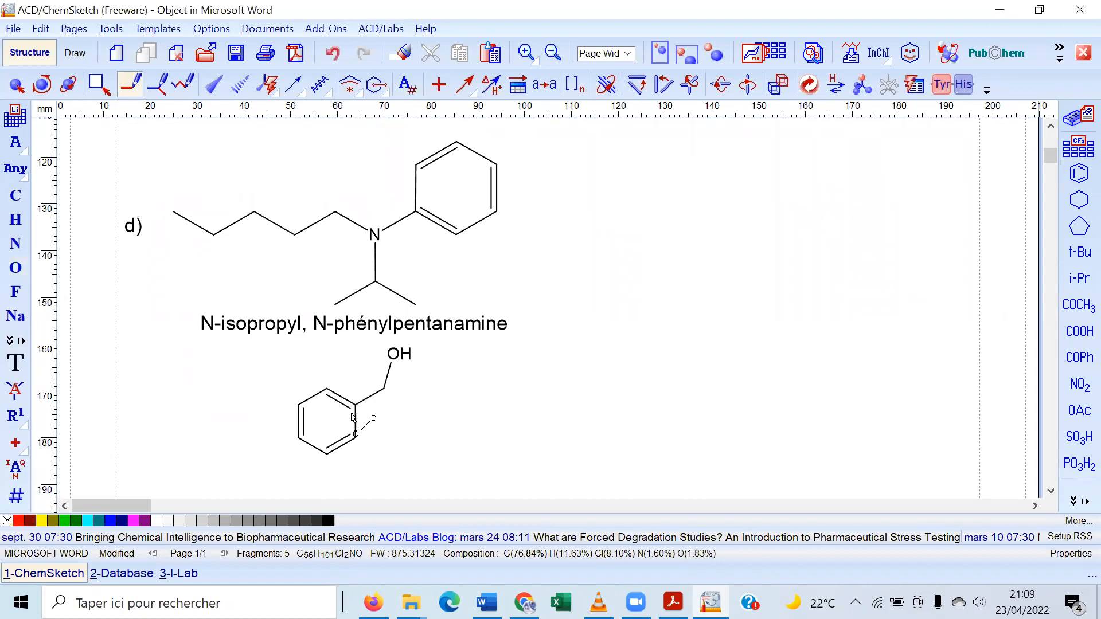
click(388, 394)
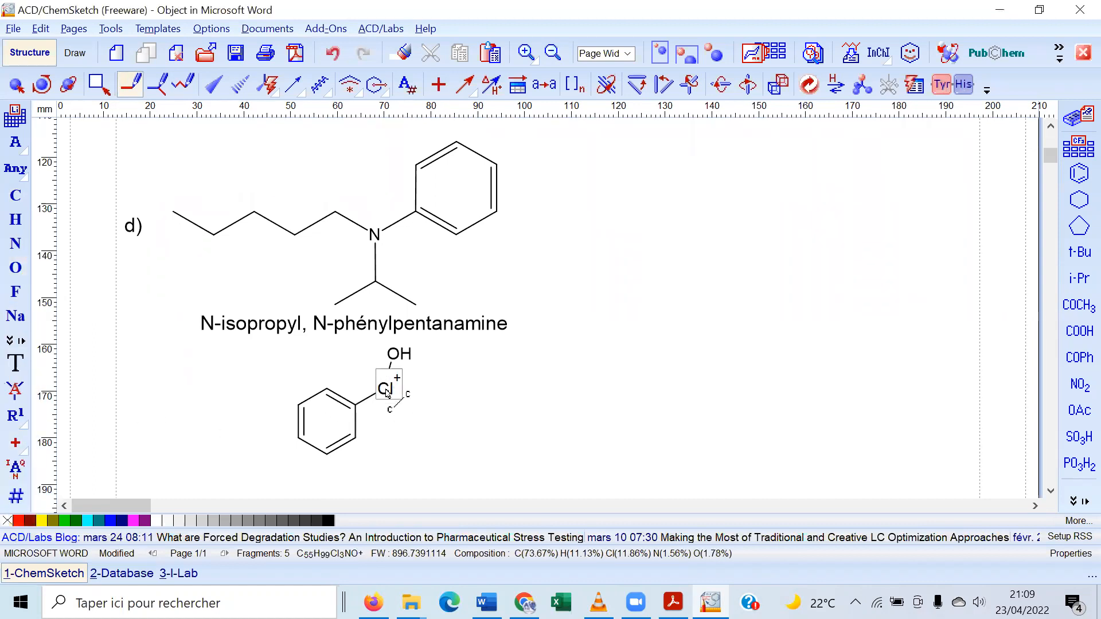
click(333, 53)
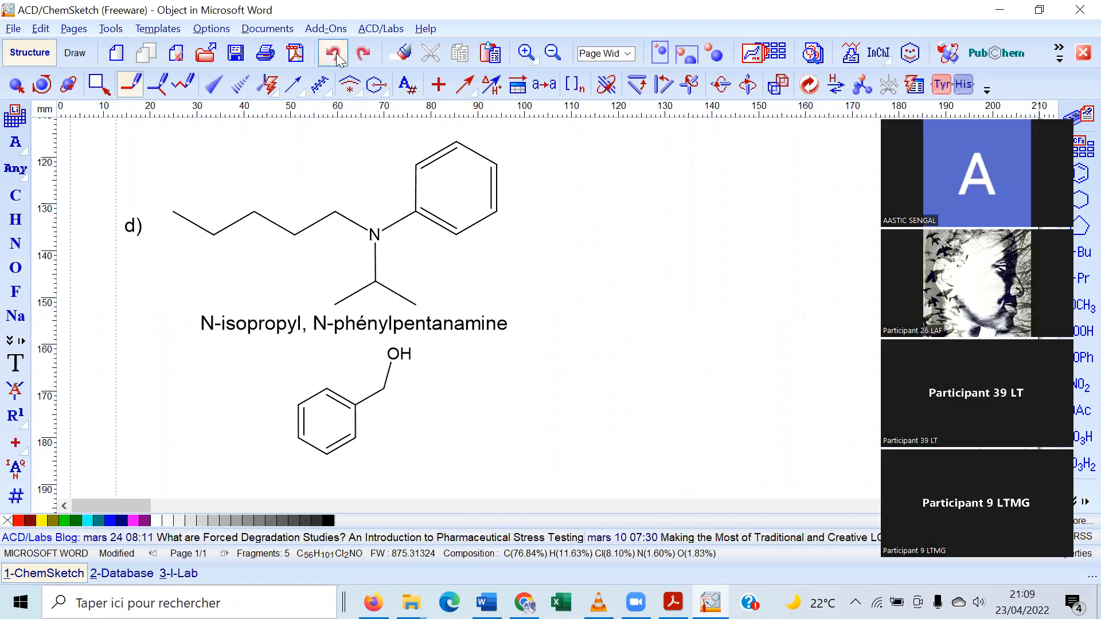
drag(388, 393, 413, 410)
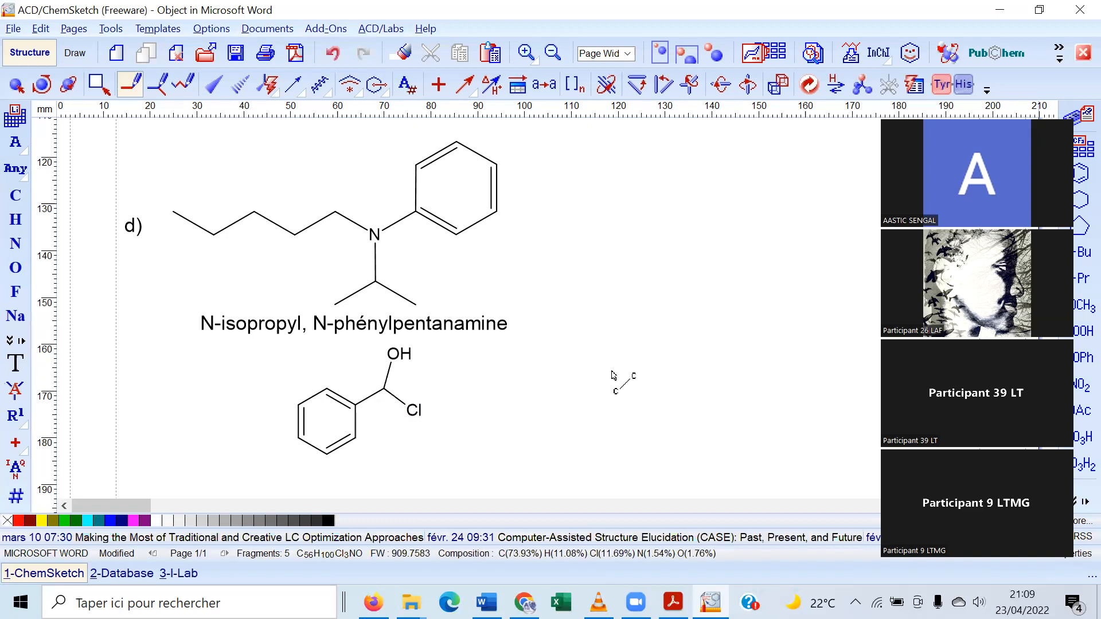
click(16, 85)
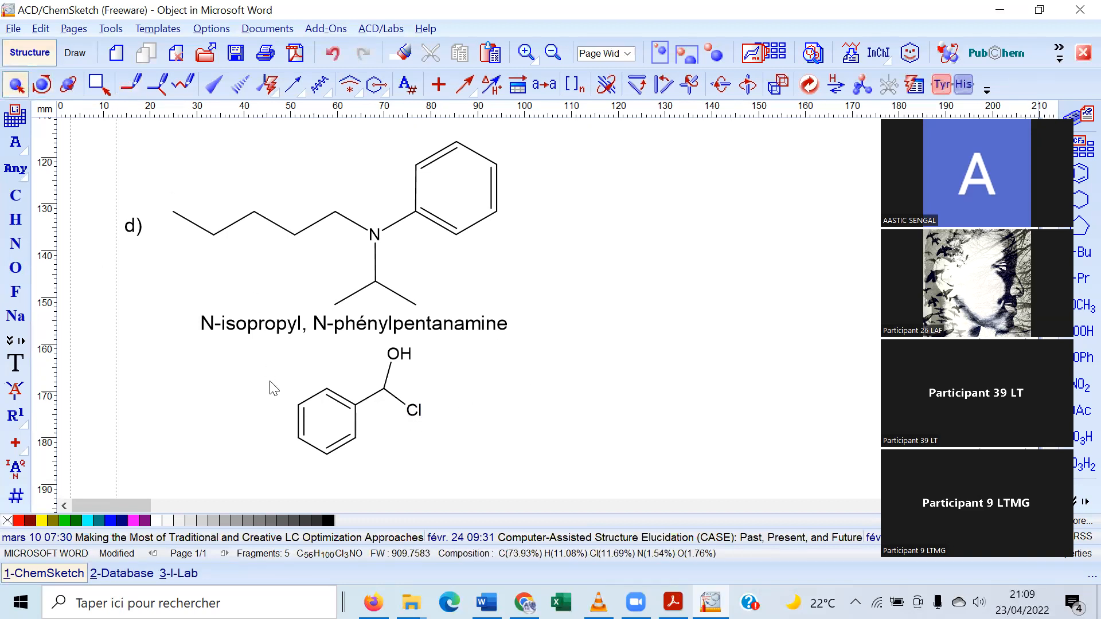
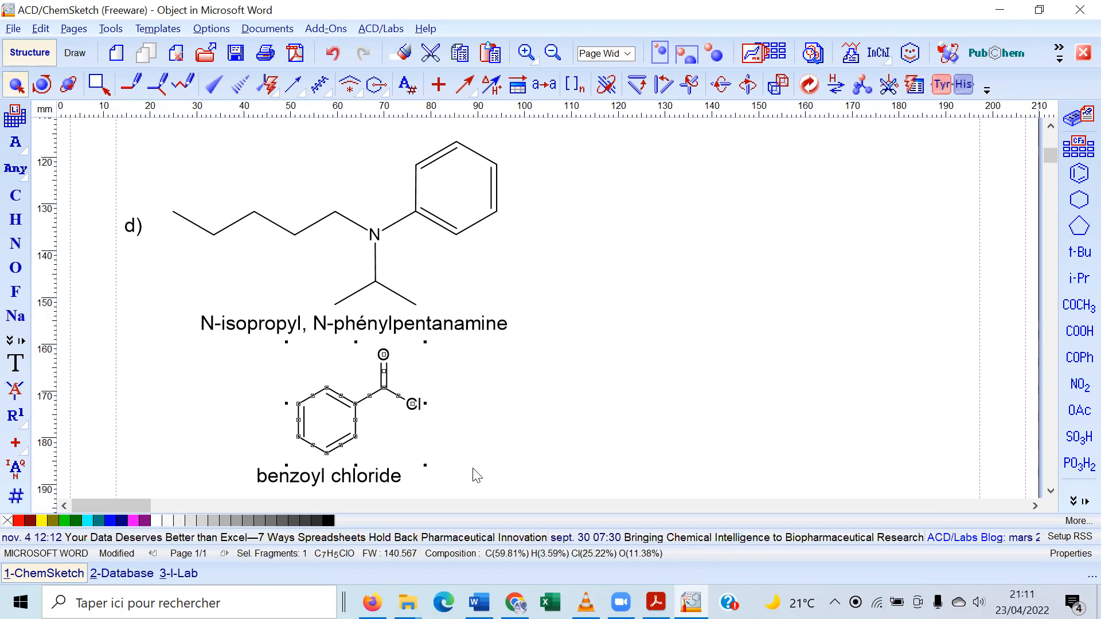
Deselect the benzoyl chloride structure and start a text label for it in drawing mode
click(581, 400)
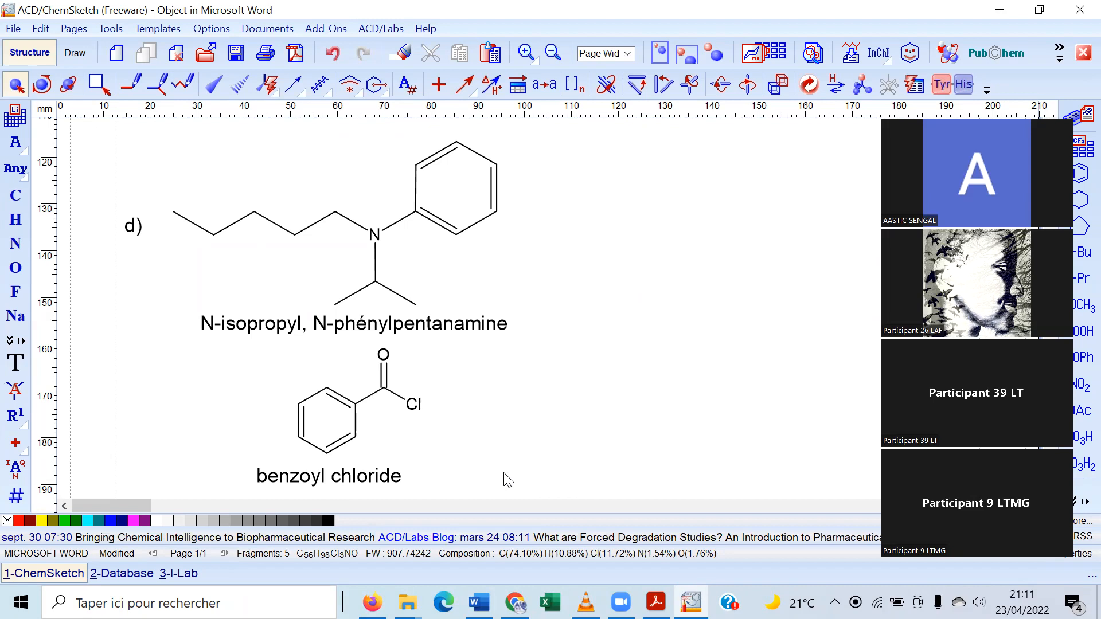
click(73, 60)
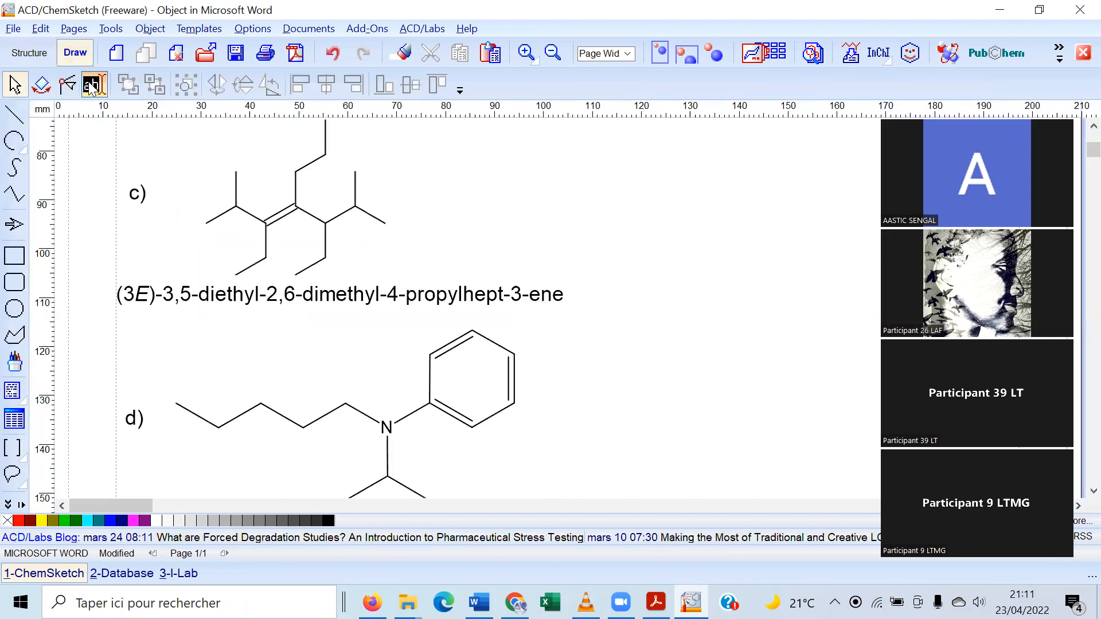
scroll(1075, 156, down, 5)
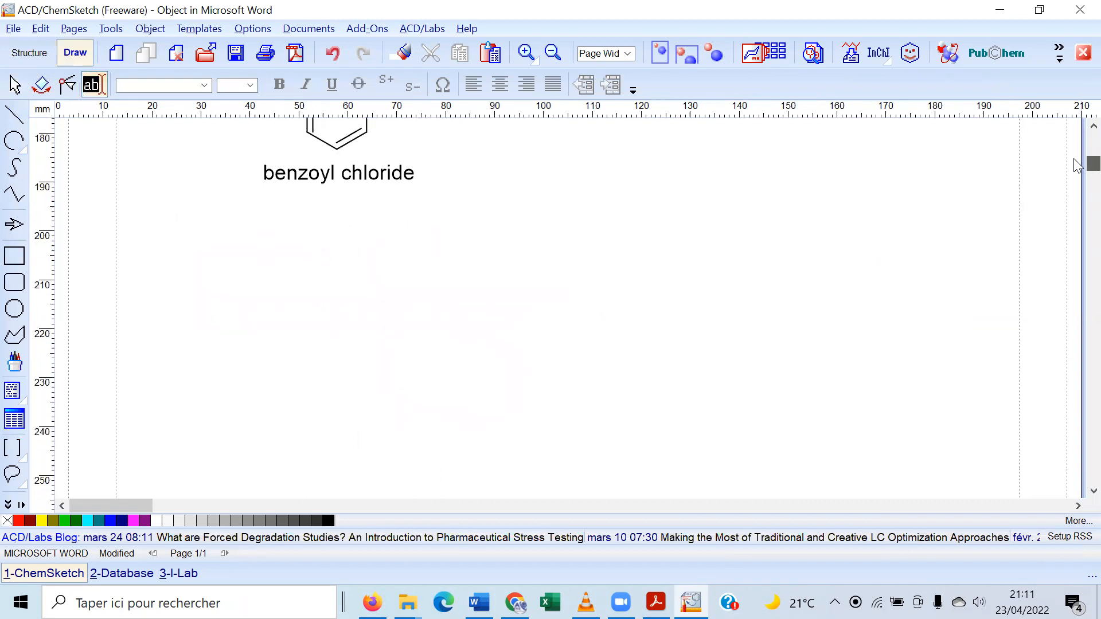
Label the benzoyl chloride structure "e)" to its left, return to Structure mode and deselect the label
scroll(1075, 159, up, 2)
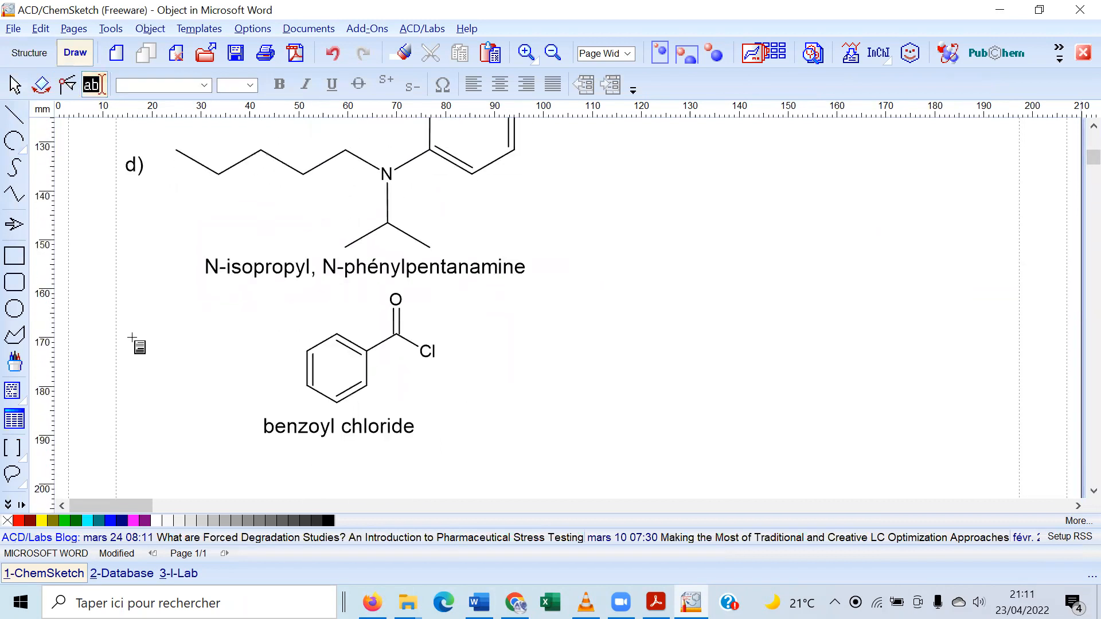
click(130, 338)
text(e))
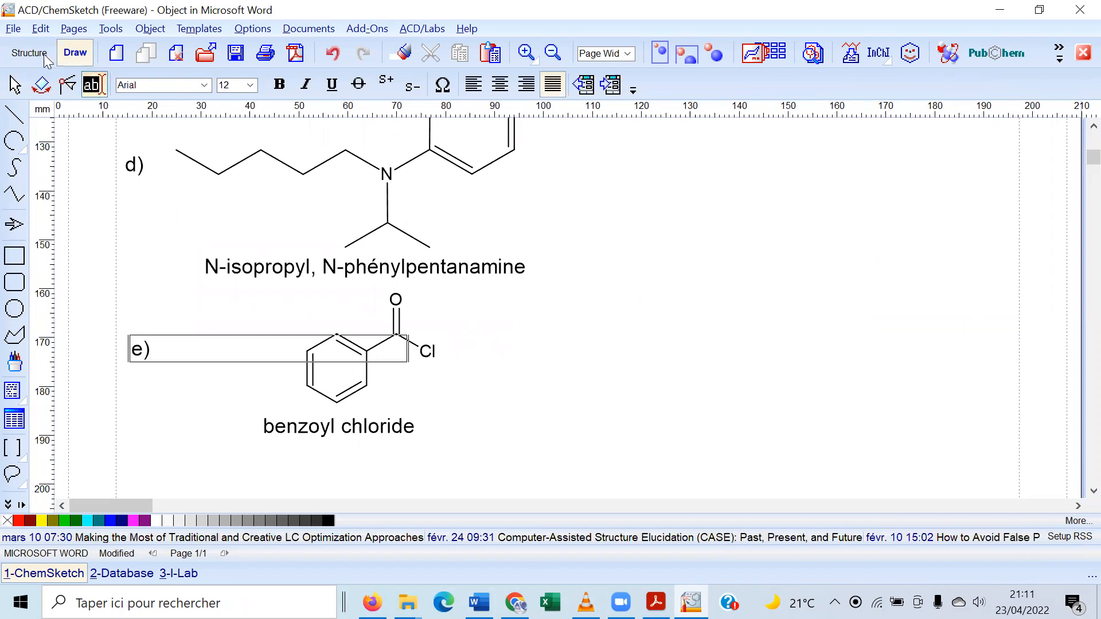
click(46, 57)
scroll(560, 351, up, 3)
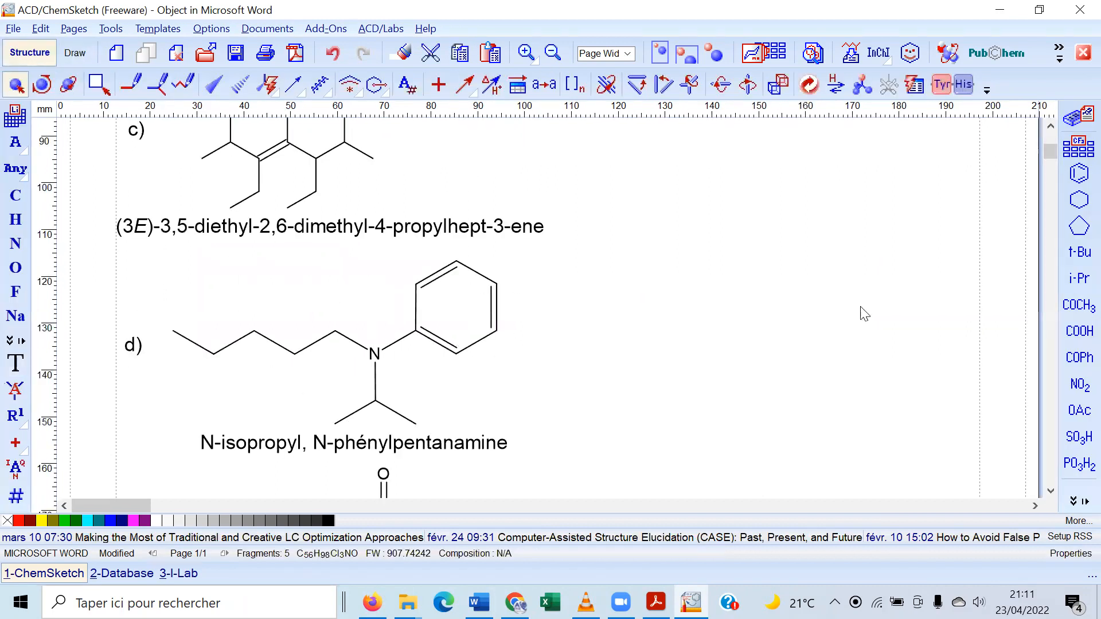
drag(1051, 150, 1051, 154)
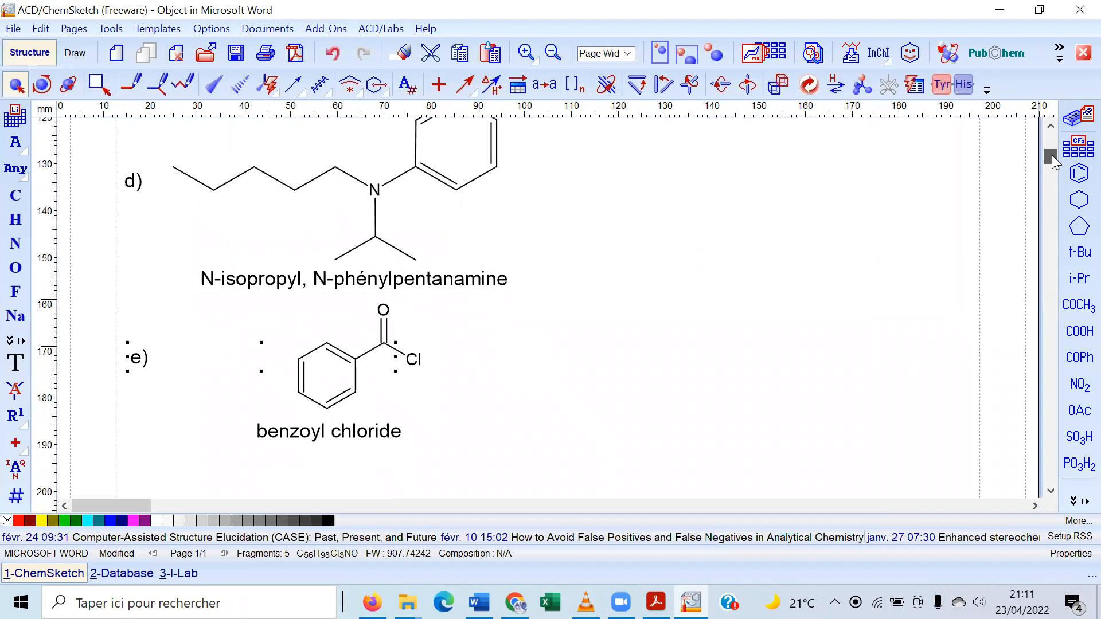
click(790, 271)
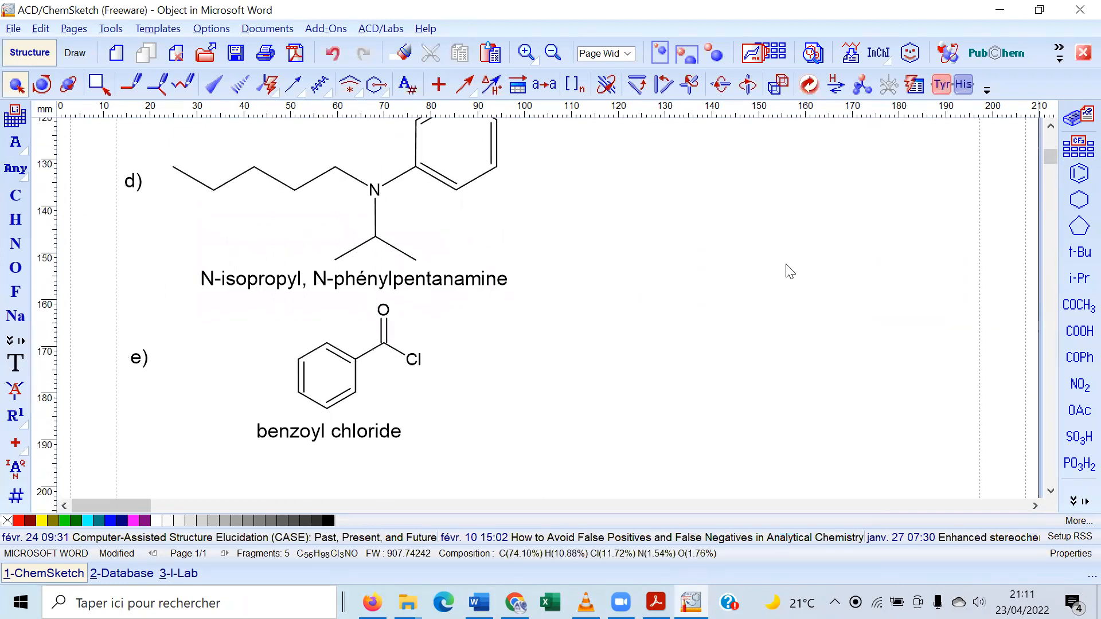
Copy all the structures into the Word report on a new line beneath item 2), and save the report
key(ctrl+a)
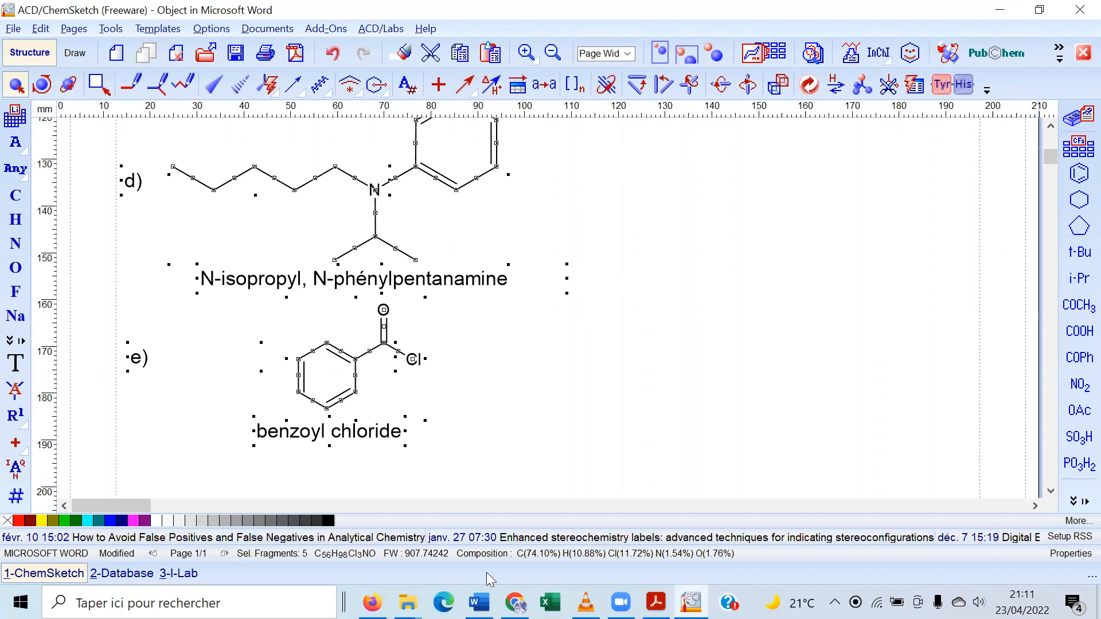
click(479, 602)
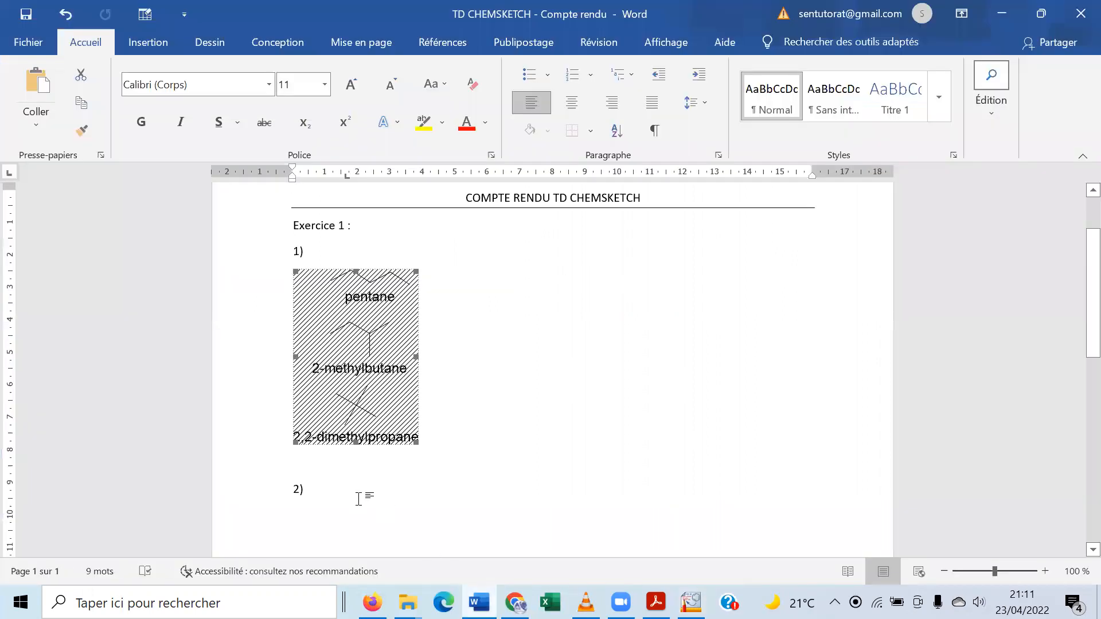
key(Return)
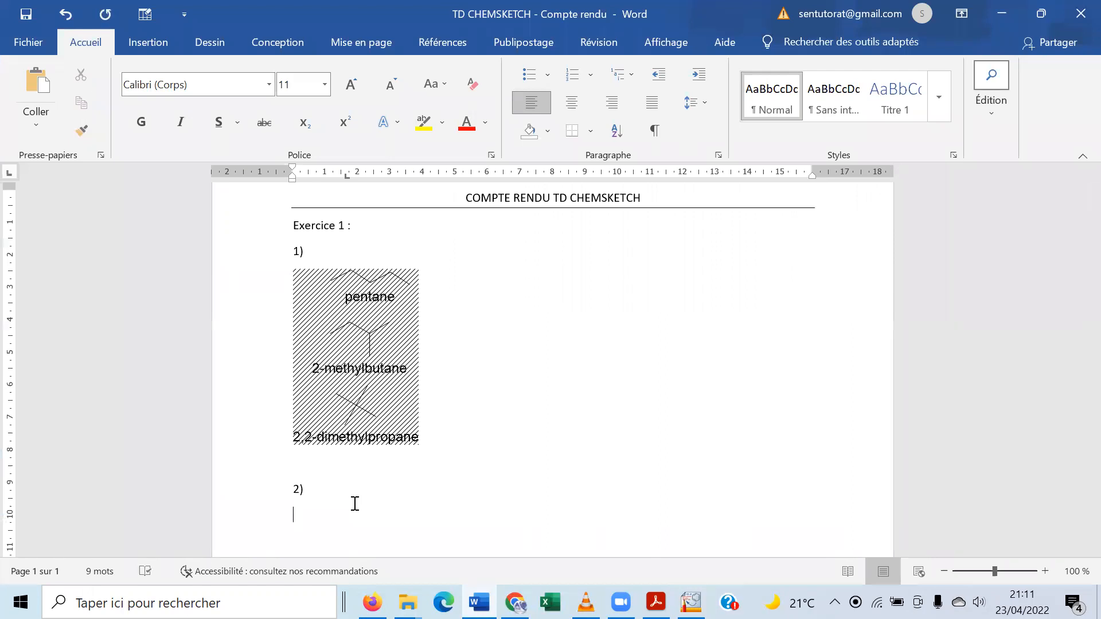
key(ctrl+v)
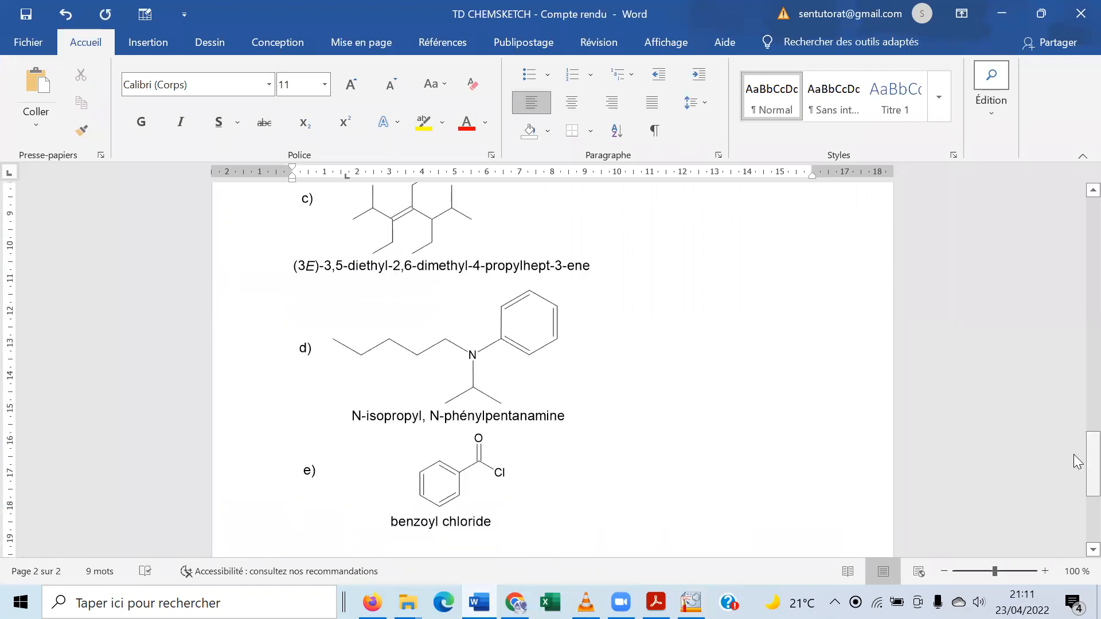
drag(1091, 451, 1074, 379)
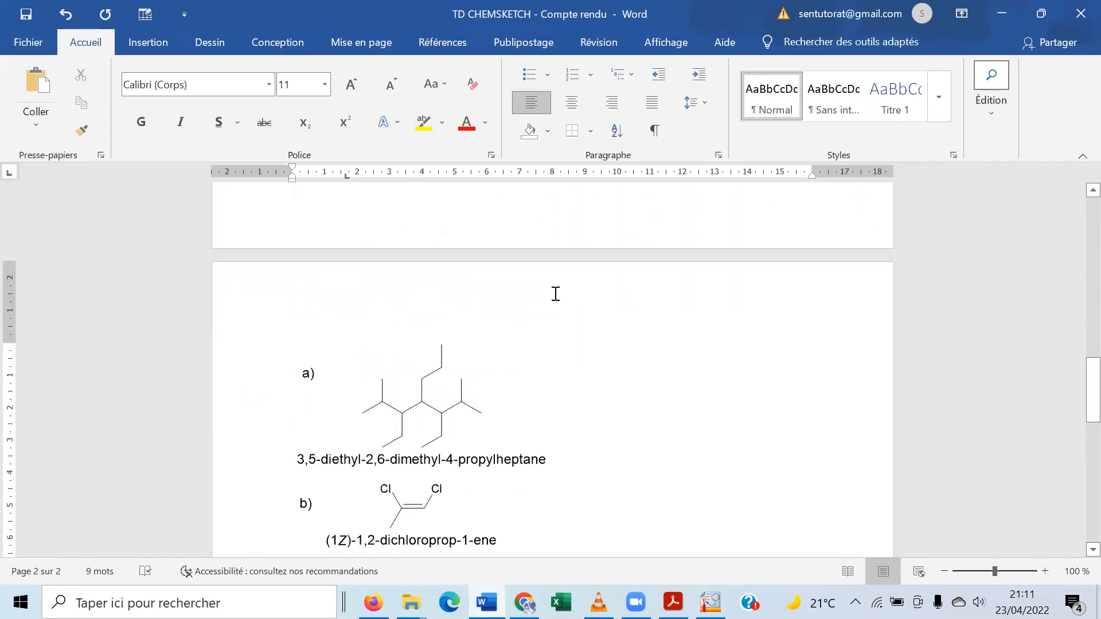
click(26, 15)
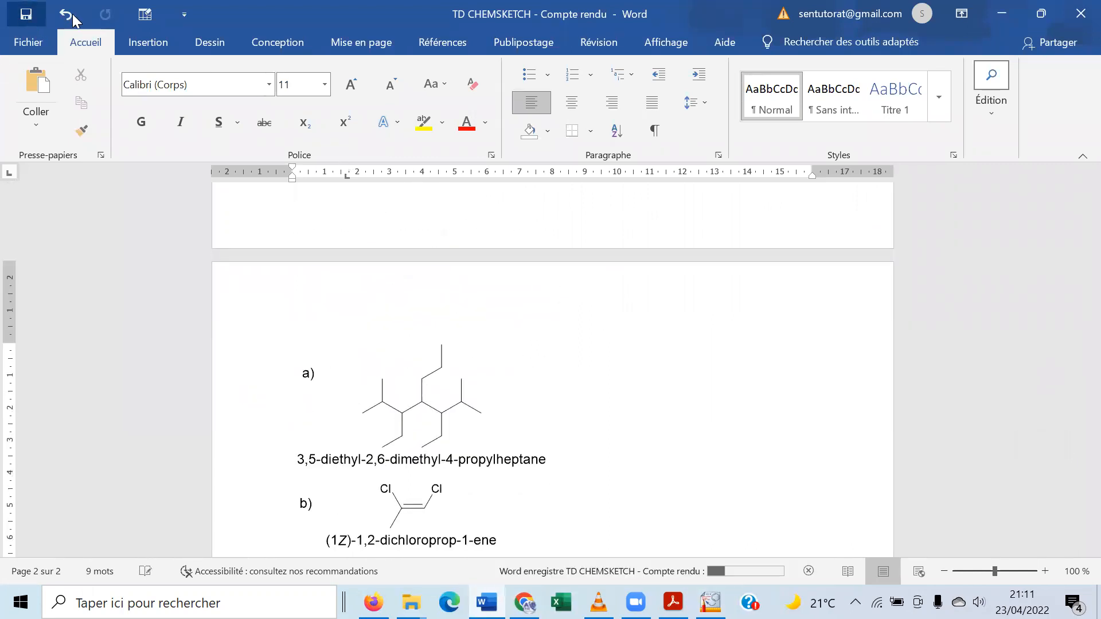
Add blank paragraphs below the pasted structures until the cursor reaches a new page
drag(1074, 374, 1077, 489)
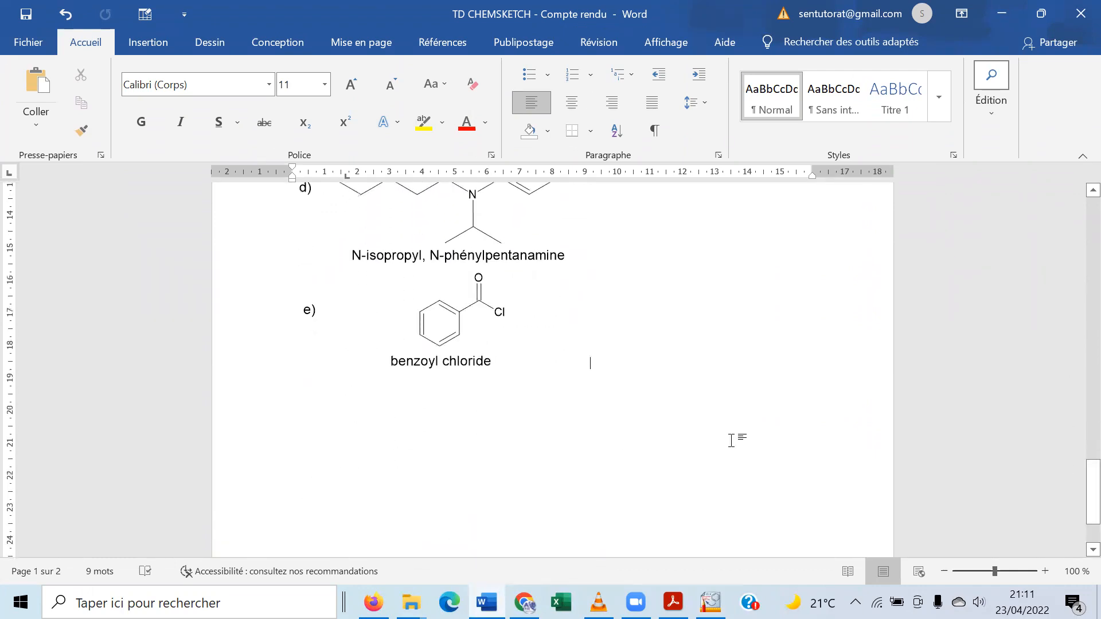
click(428, 403)
double_click(451, 447)
key(Return)
key(Return)
key(Return)
key(Return)
key(Return)
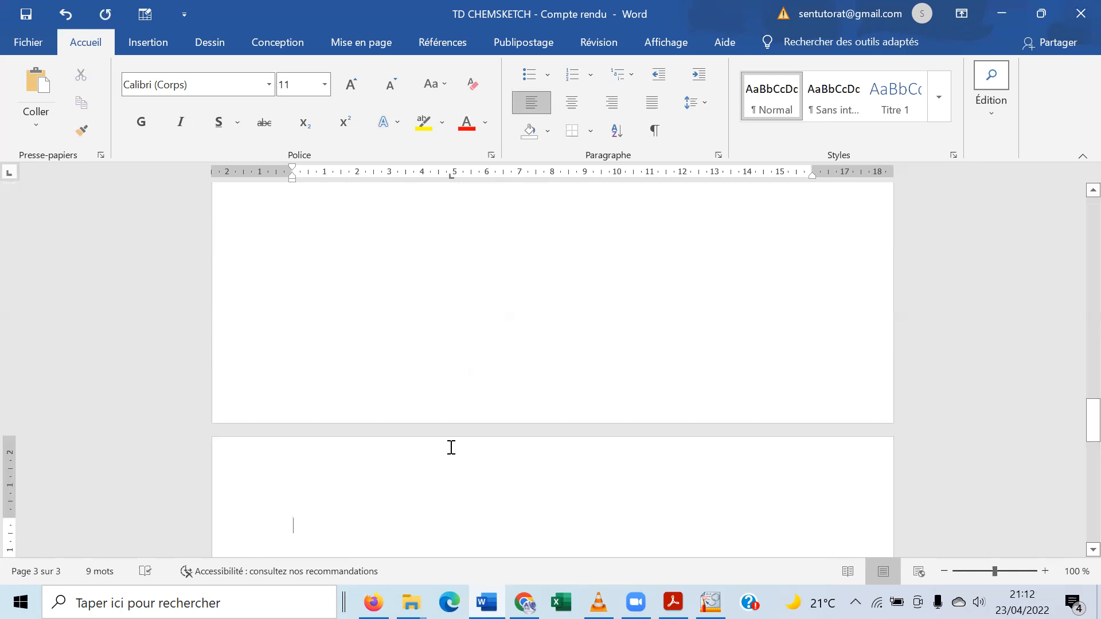
Enter the heading "Exercice 2 :" on the new page and start a new line beneath it
text(Exer)
text(cice)
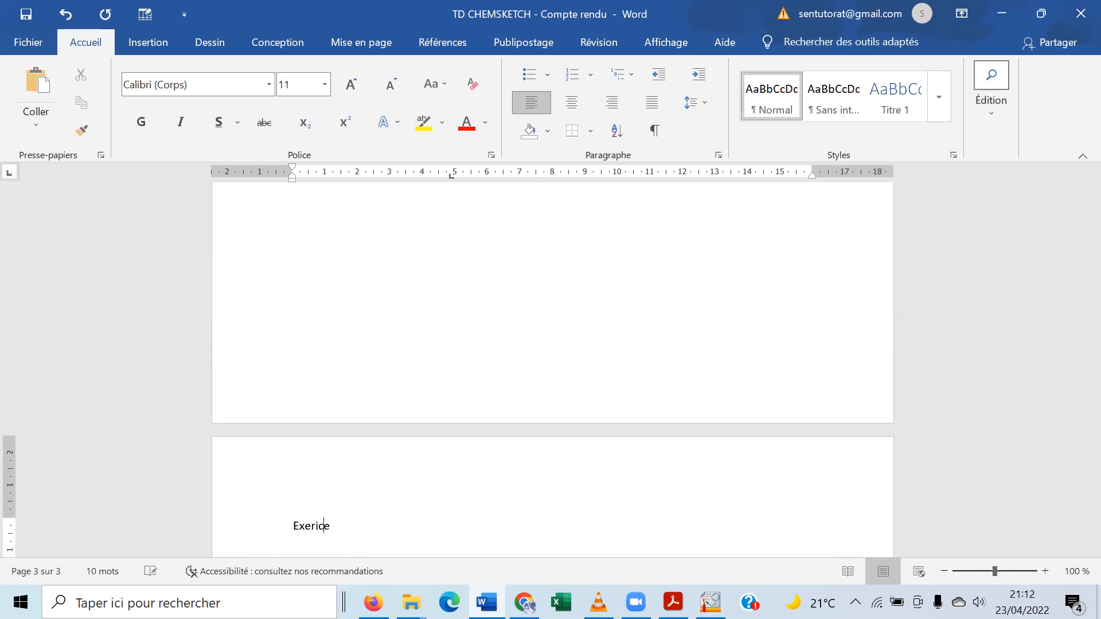
key(BackSpace)
key(BackSpace)
key(BackSpace)
key(BackSpace)
text(i)
key(BackSpace)
text(cice 2 :)
drag(1077, 419, 1077, 433)
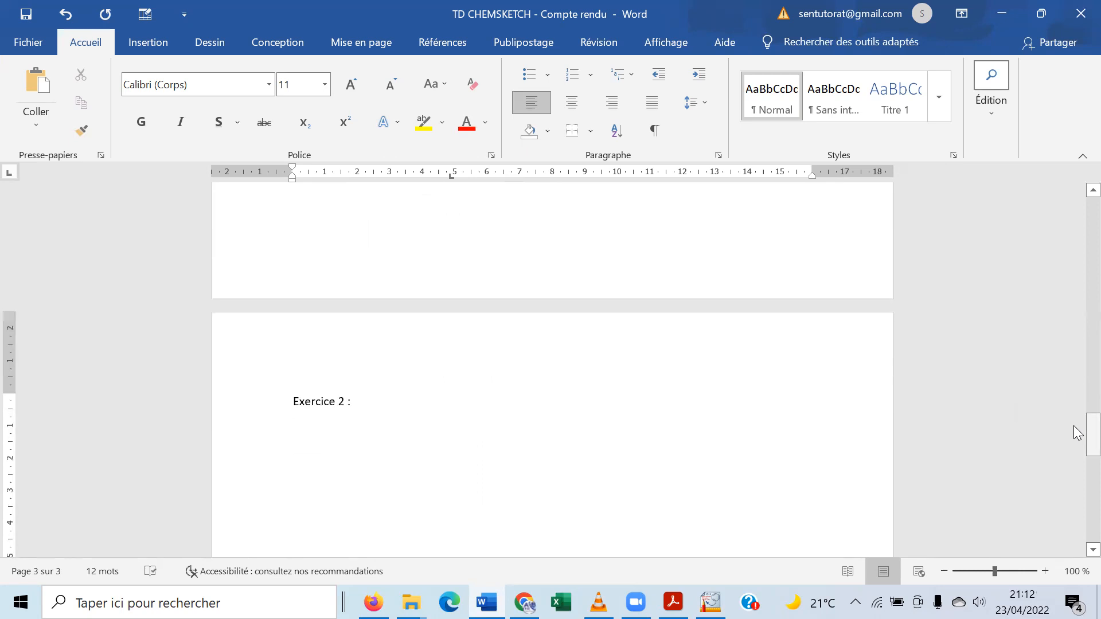
key(Return)
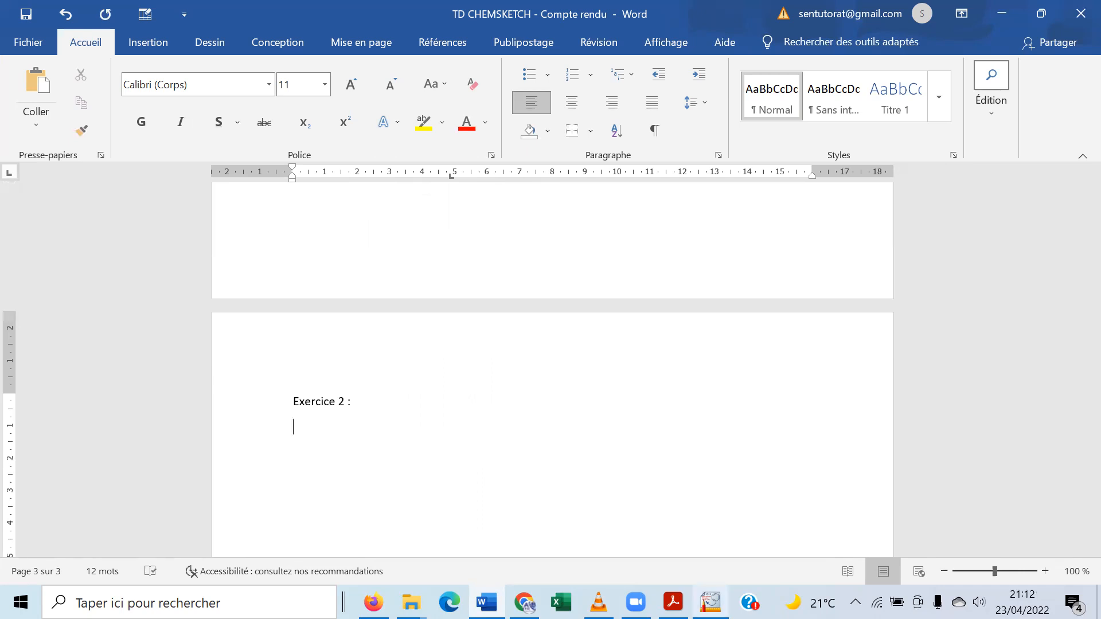
Switch to ChemSketch and delete all the Exercise 1 structures and labels from the page
mouse_move(710, 602)
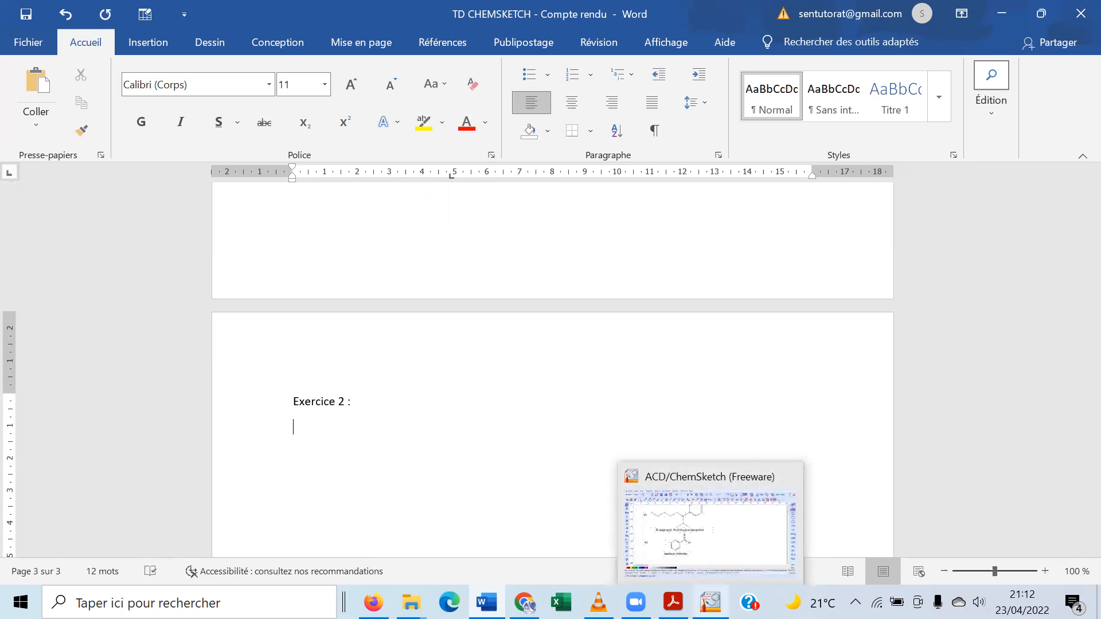
click(710, 601)
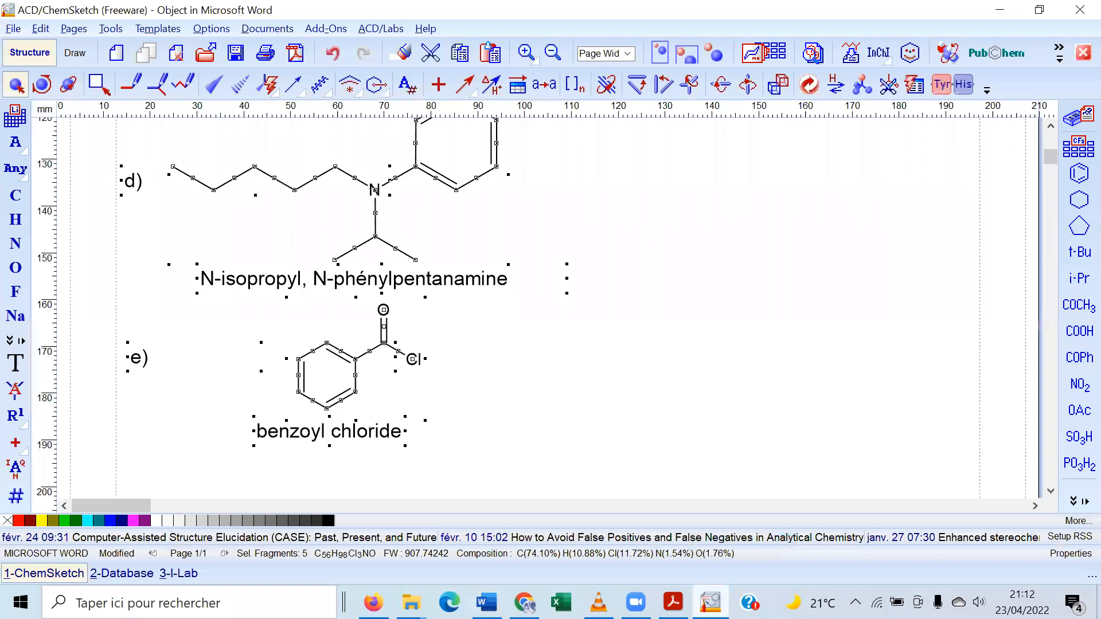
key(Delete)
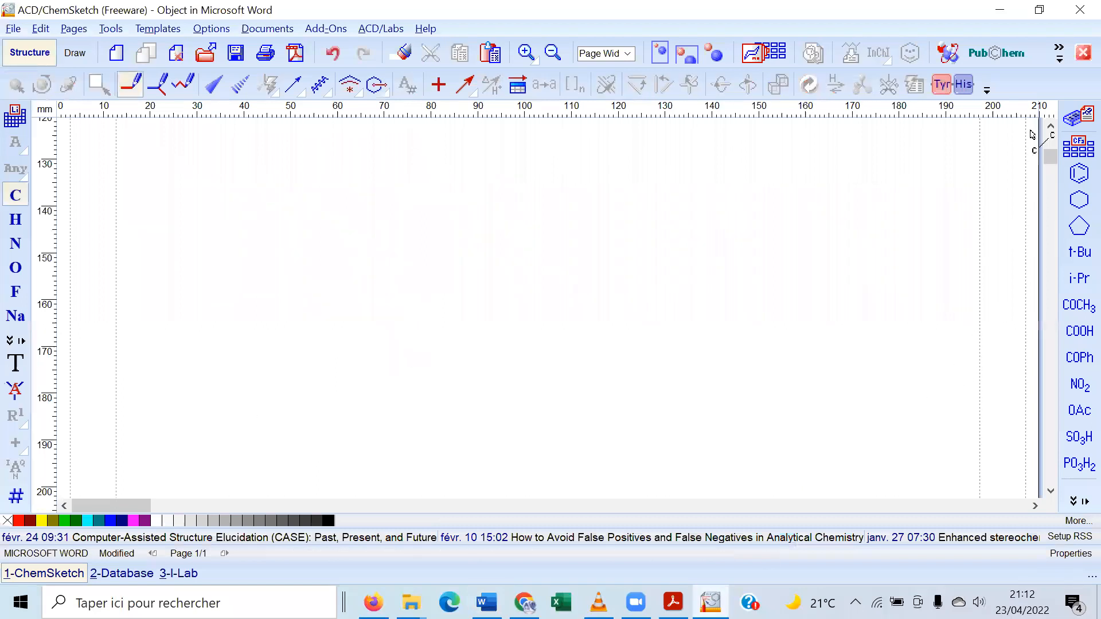
drag(1050, 155, 1050, 138)
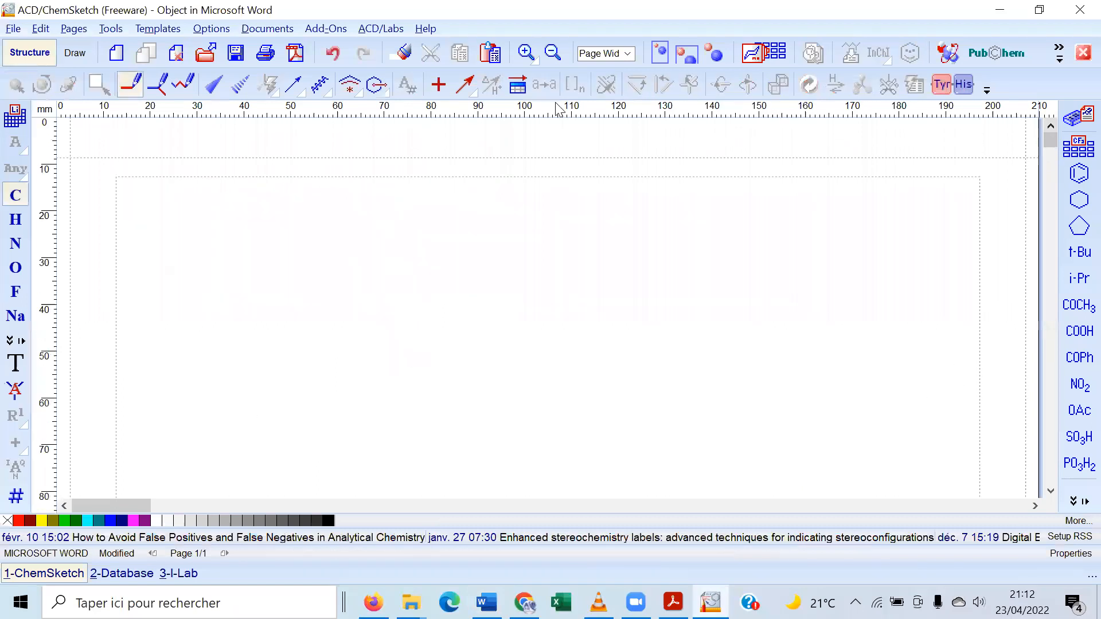
click(518, 85)
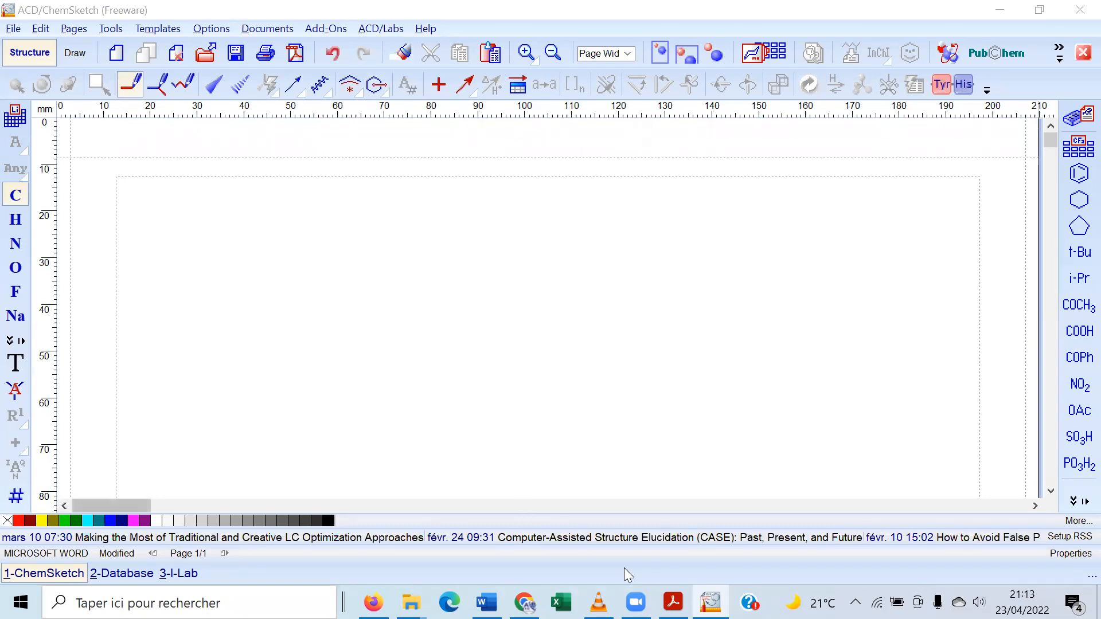
Switch to the exercise PDF in Acrobat Reader and examine the molecules to reproduce in Exercise 2
click(672, 602)
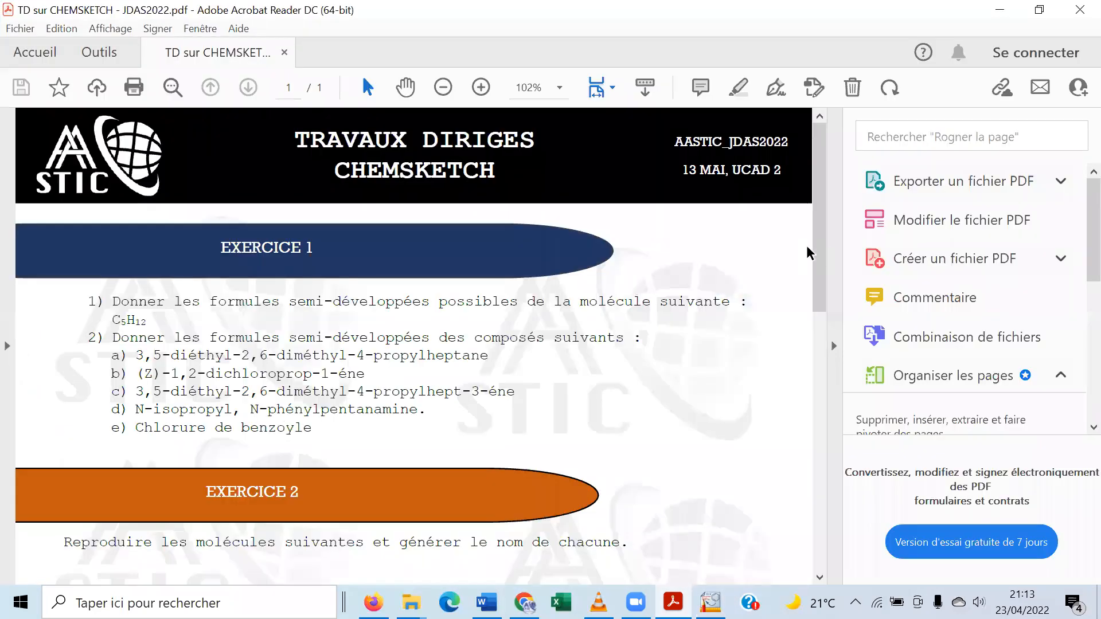
drag(819, 255, 837, 377)
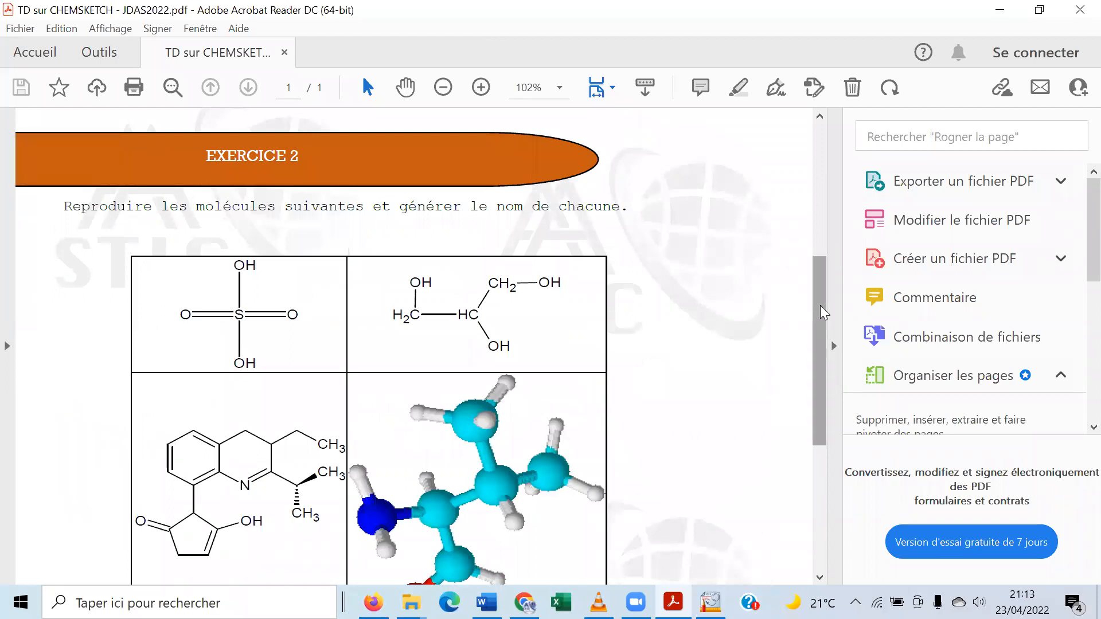
scroll(516, 275, down, 1)
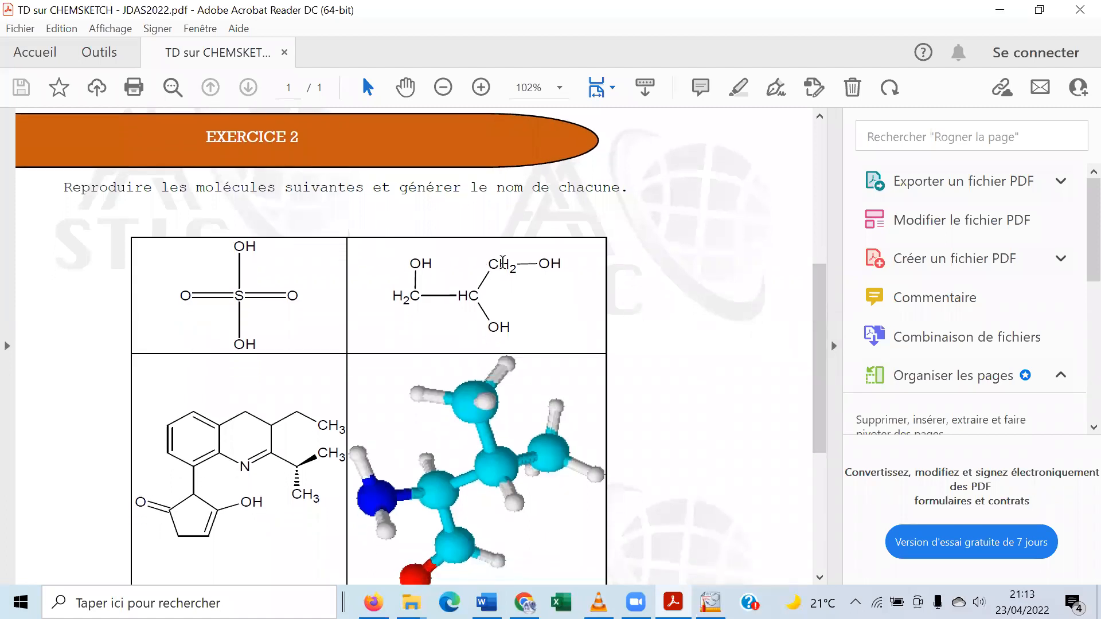
scroll(820, 310, down, 1)
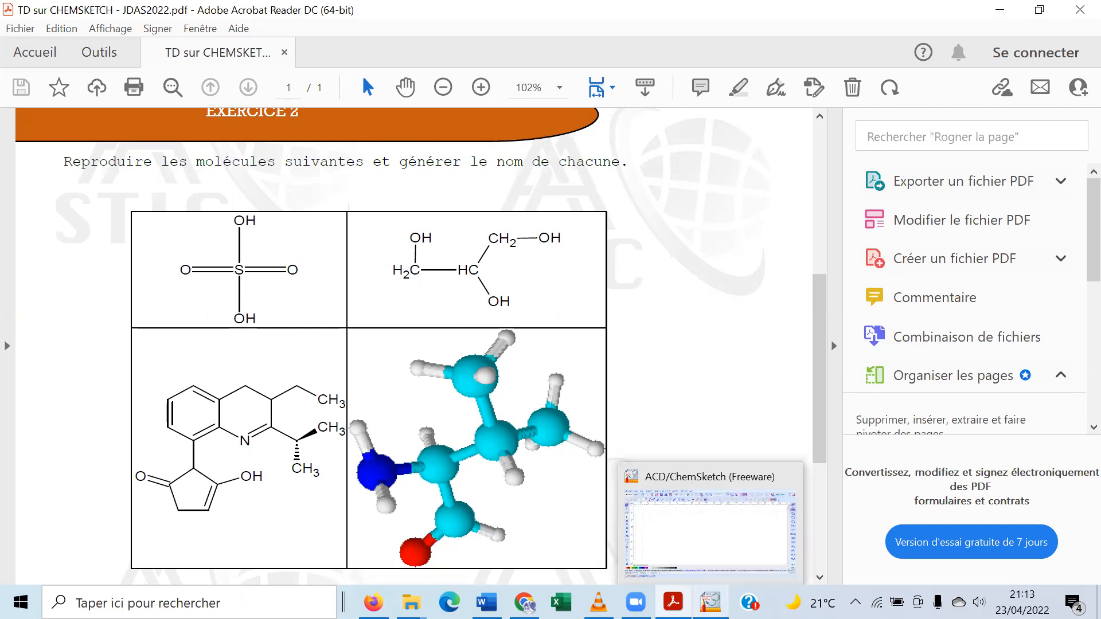
Switch back to ChemSketch and place a sulfur atom near the top of the empty page
click(710, 602)
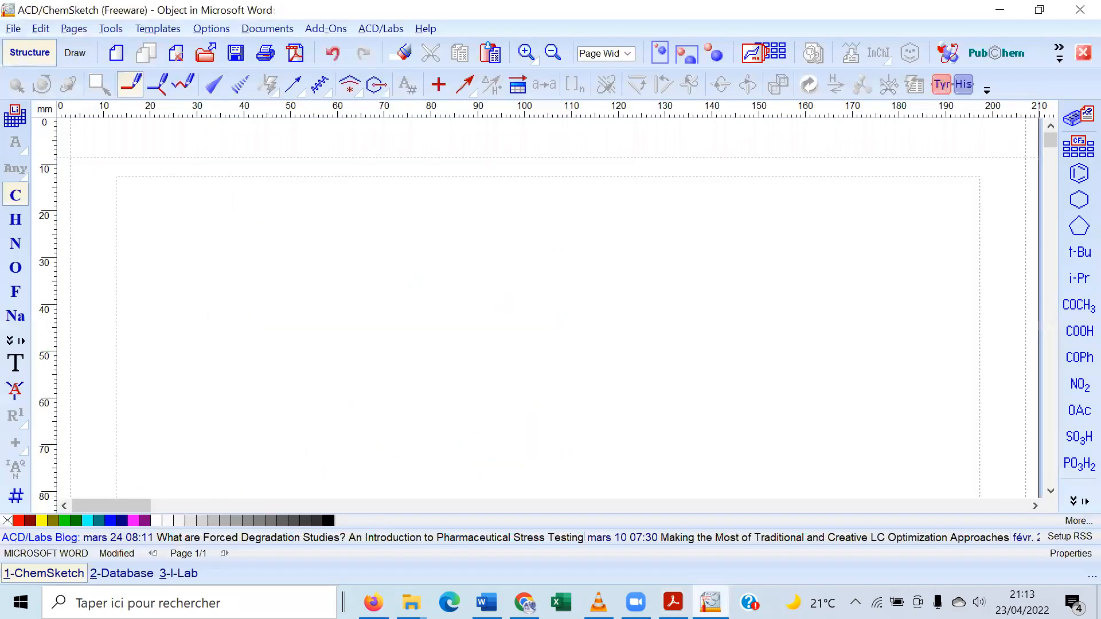
click(10, 341)
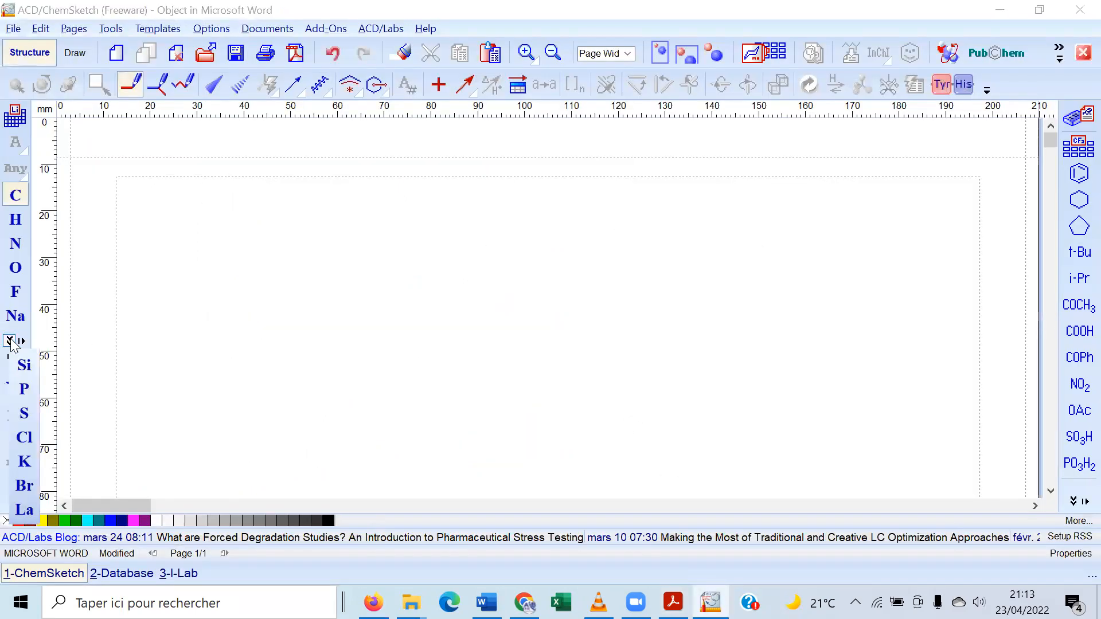
click(26, 422)
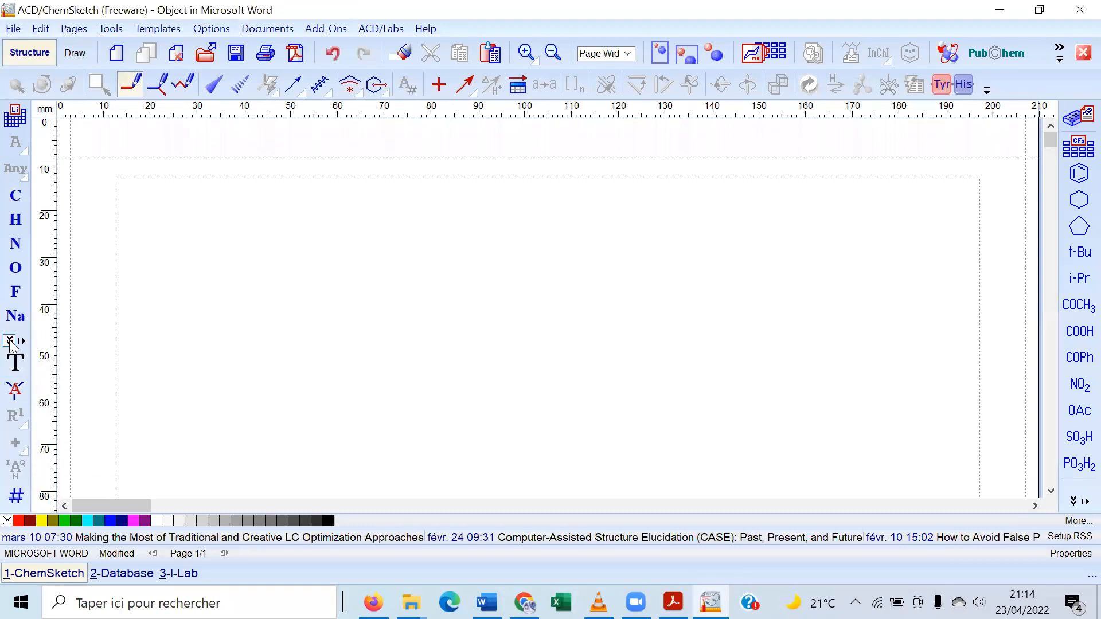
click(10, 341)
click(24, 411)
click(319, 252)
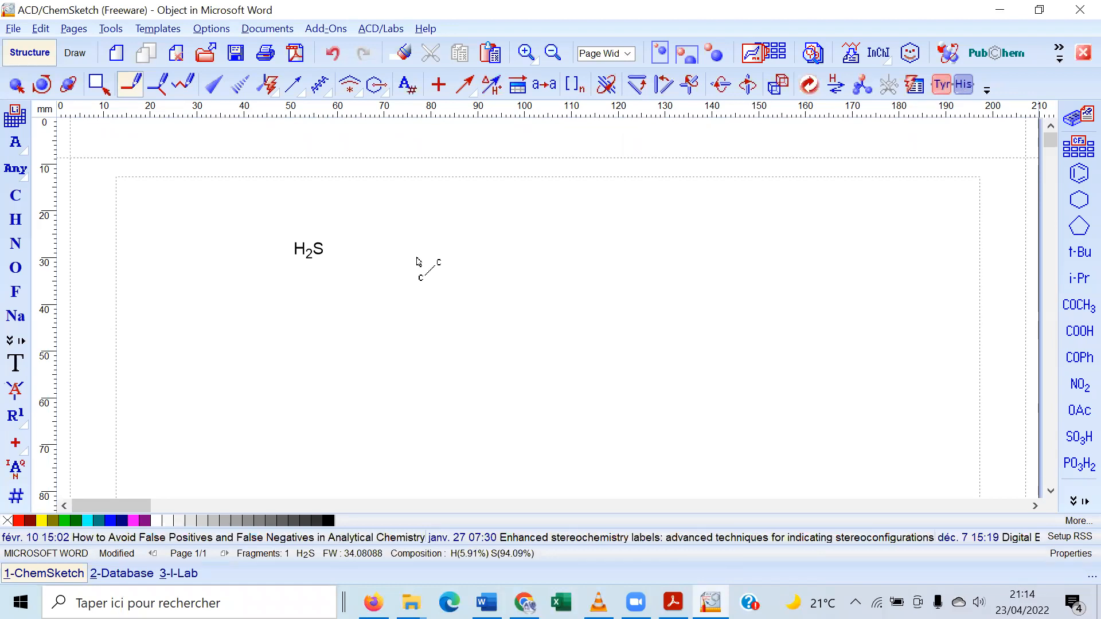
Following the first Exercise 2 molecule in the PDF, place four oxygen atoms around the sulfur in ChemSketch, one on each side
click(673, 602)
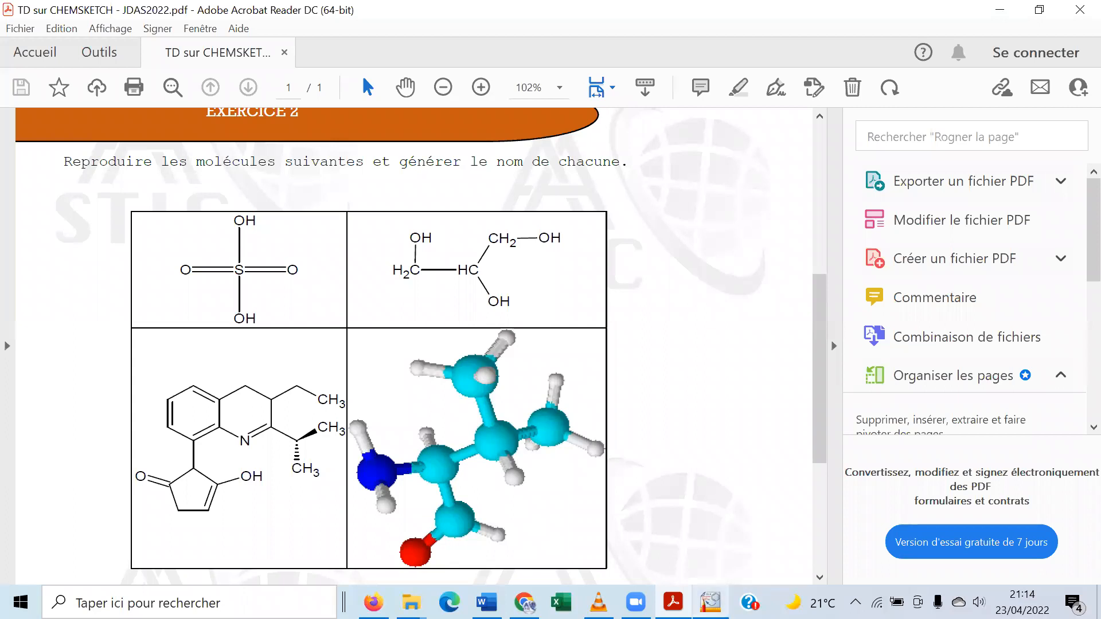
mouse_move(709, 602)
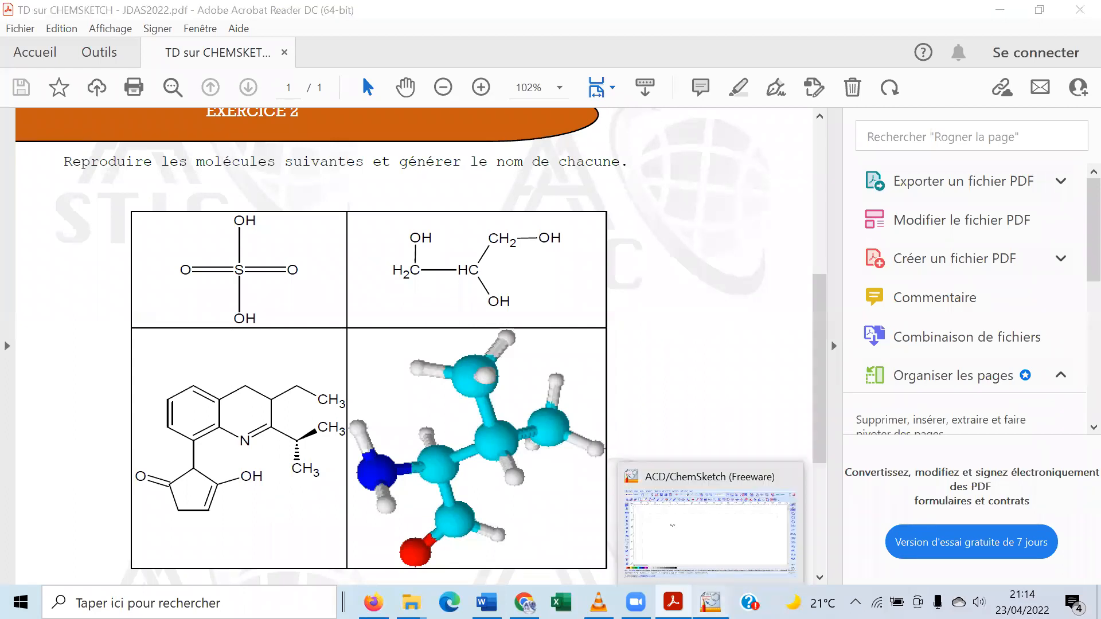
click(670, 506)
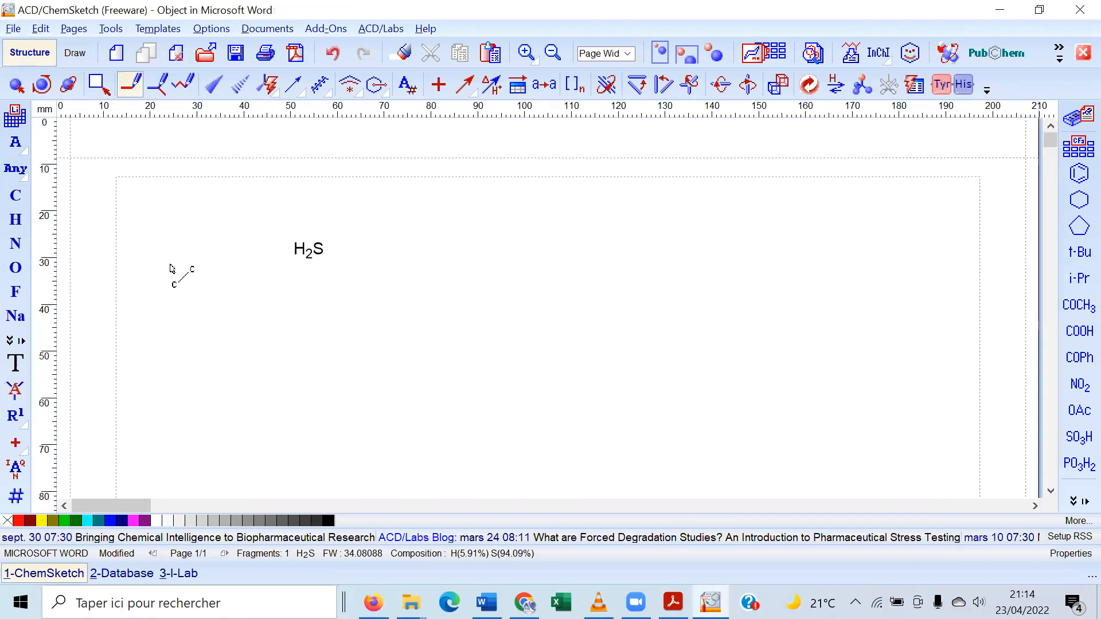
click(19, 273)
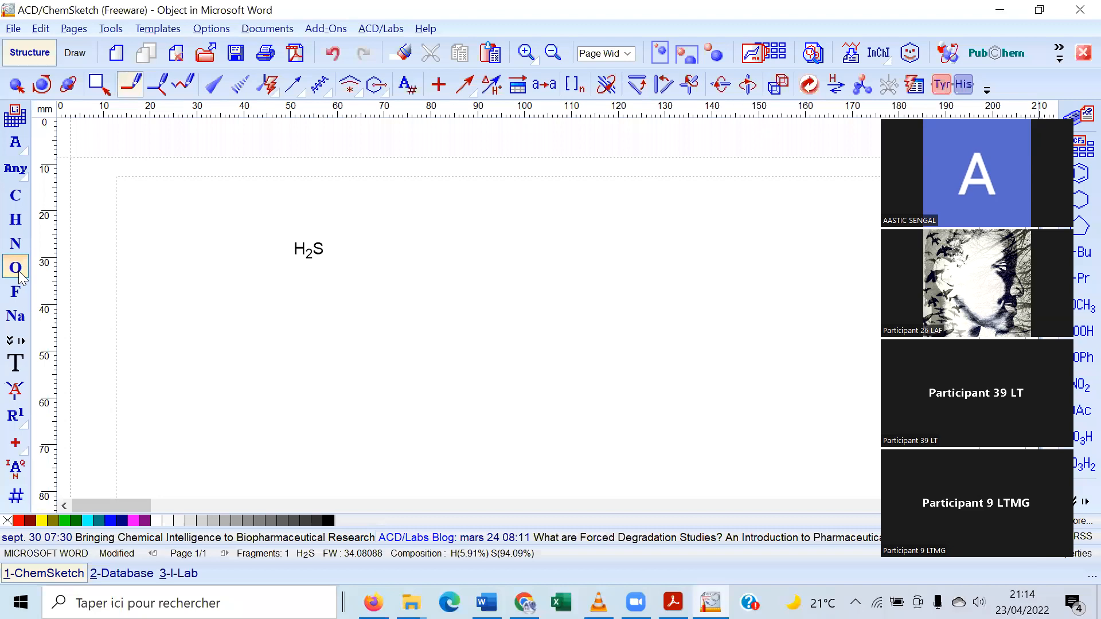
click(243, 249)
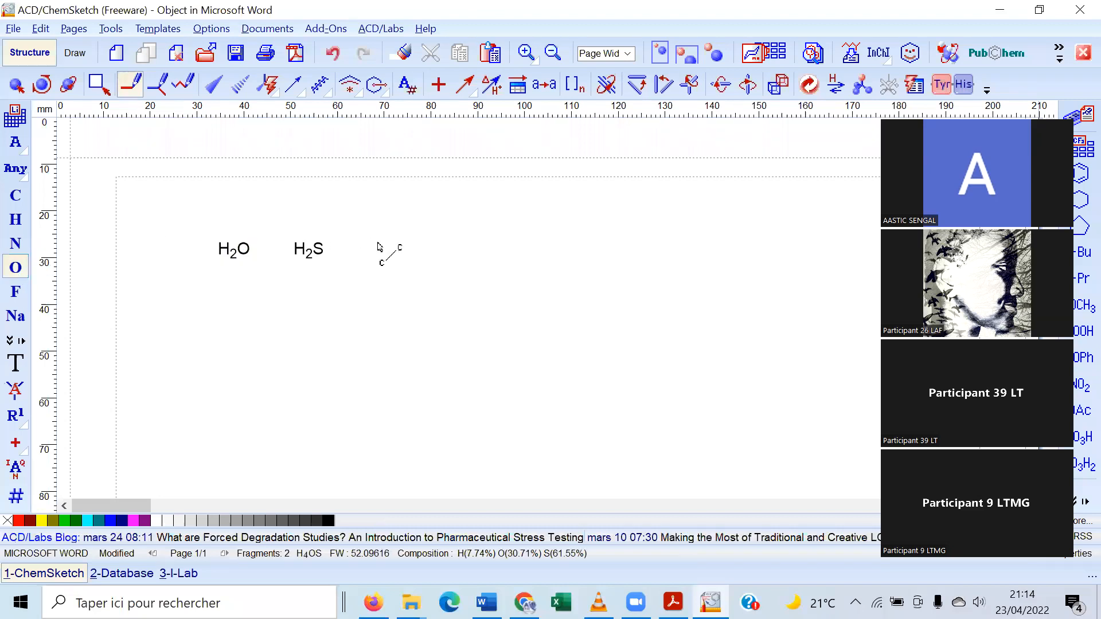
click(383, 248)
click(309, 193)
click(319, 305)
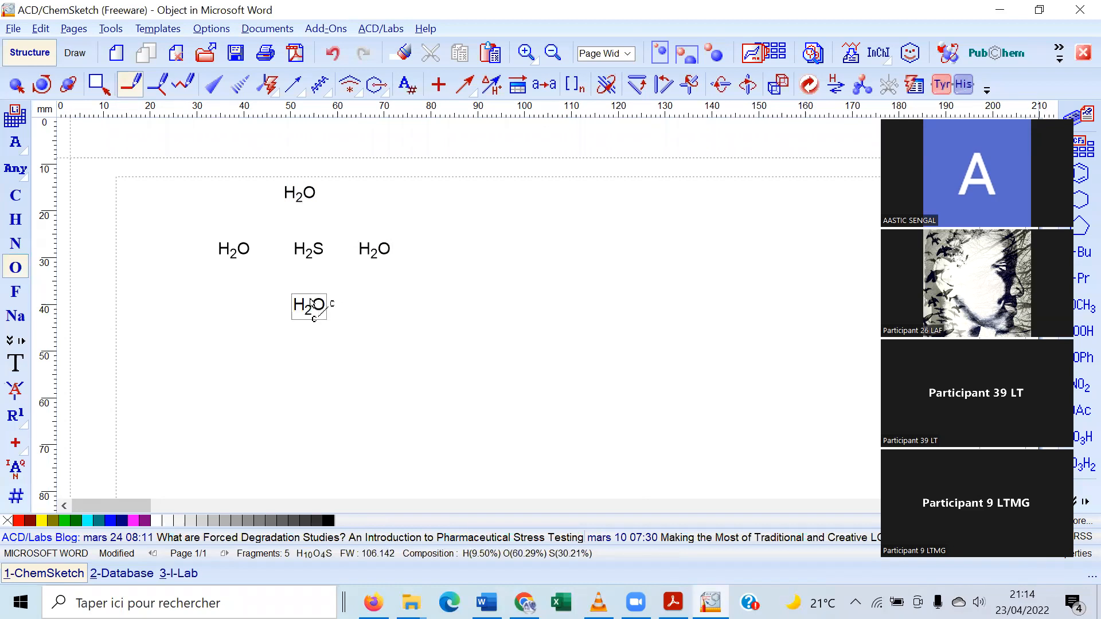
Bond the sulfur to the four surrounding oxygens, with single bonds above and below and double bonds on both sides
click(156, 85)
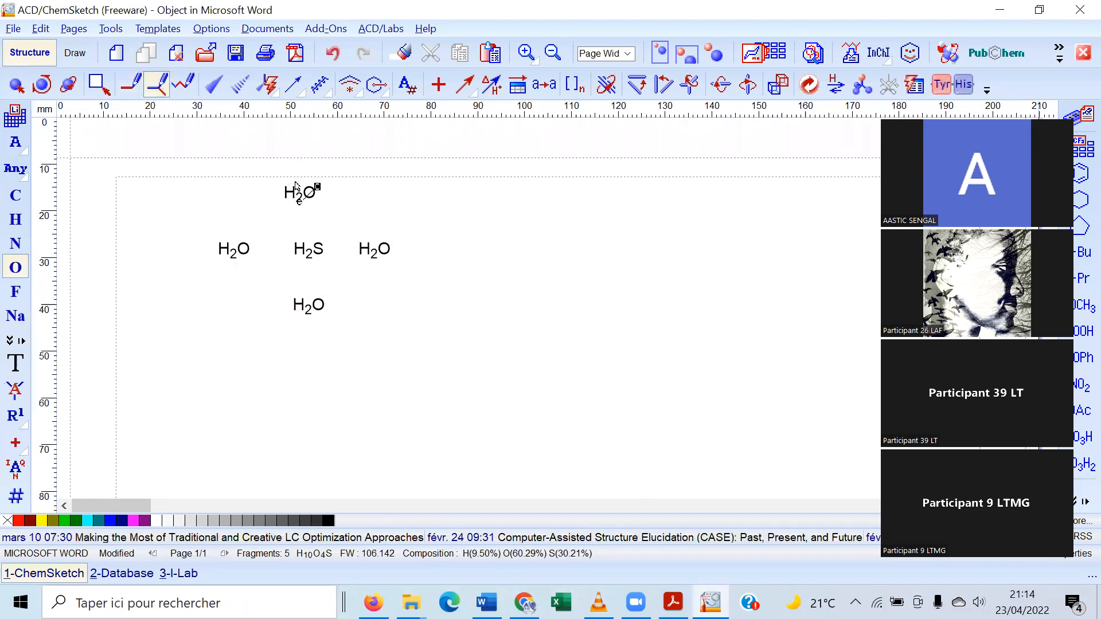
drag(309, 250, 304, 198)
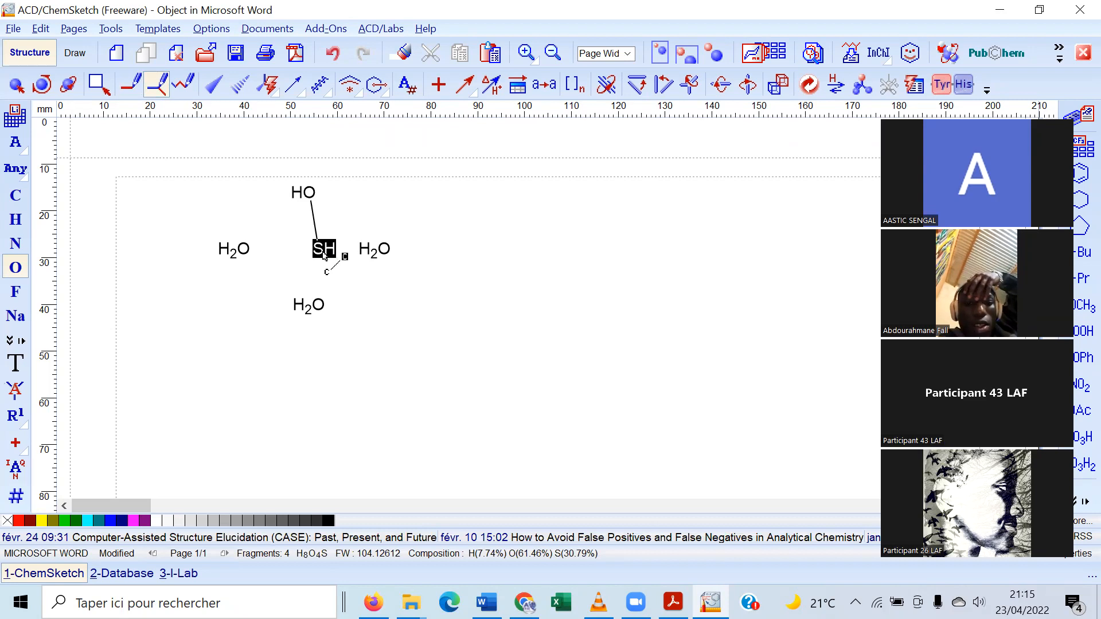
mouse_move(311, 304)
mouse_down()
mouse_move(318, 250)
mouse_move(372, 254)
mouse_up()
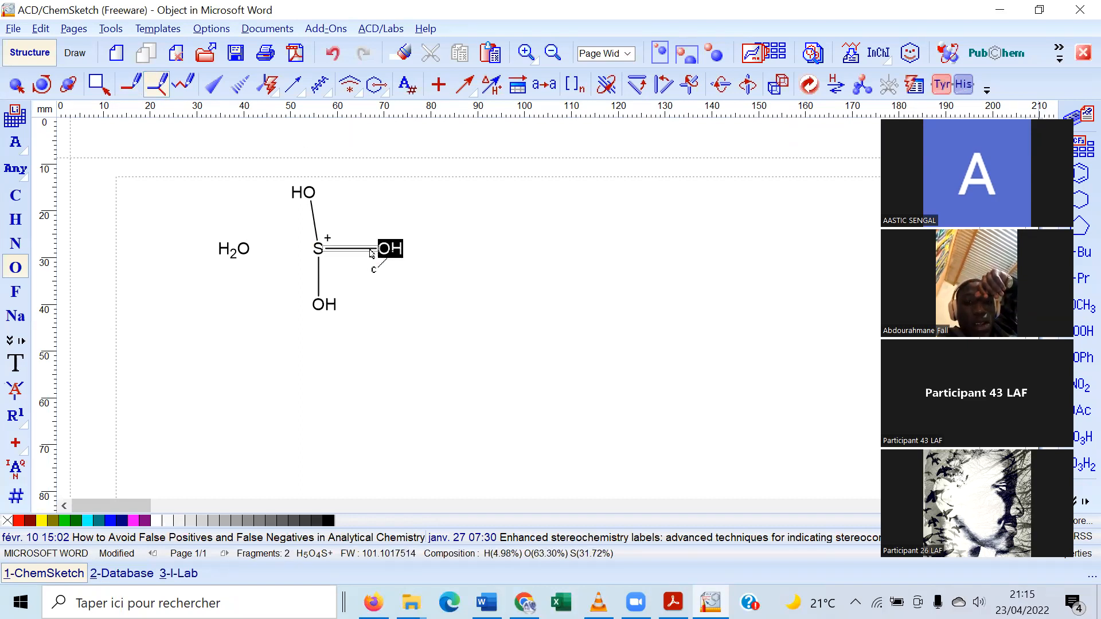
click(370, 251)
drag(318, 252, 246, 253)
click(267, 252)
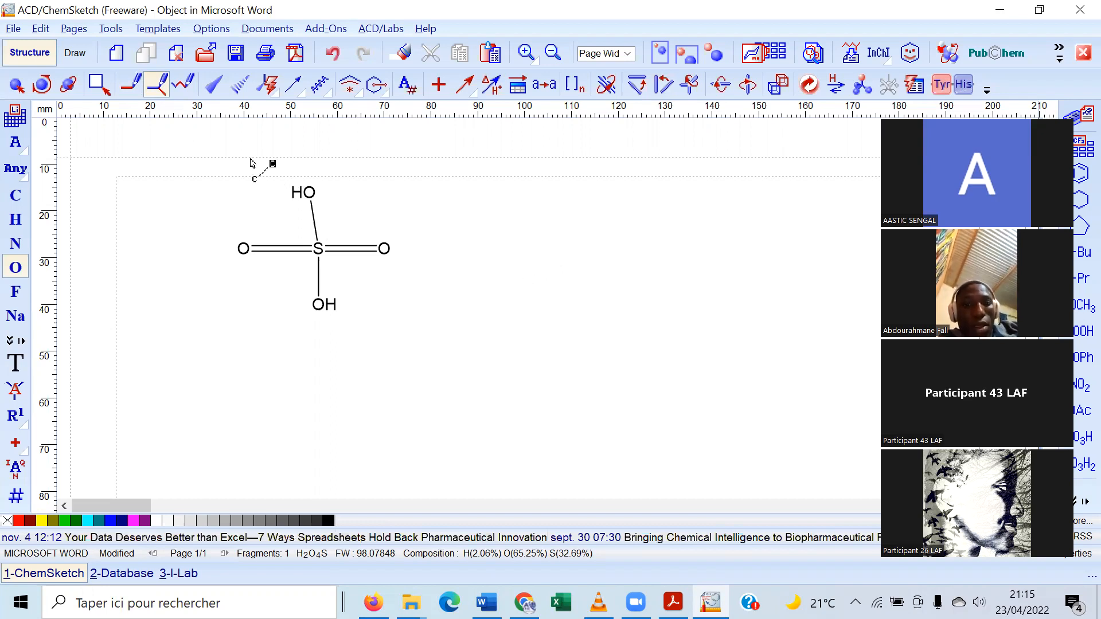
Add a text label reading CHEMSKETCH beside the molecule
click(74, 53)
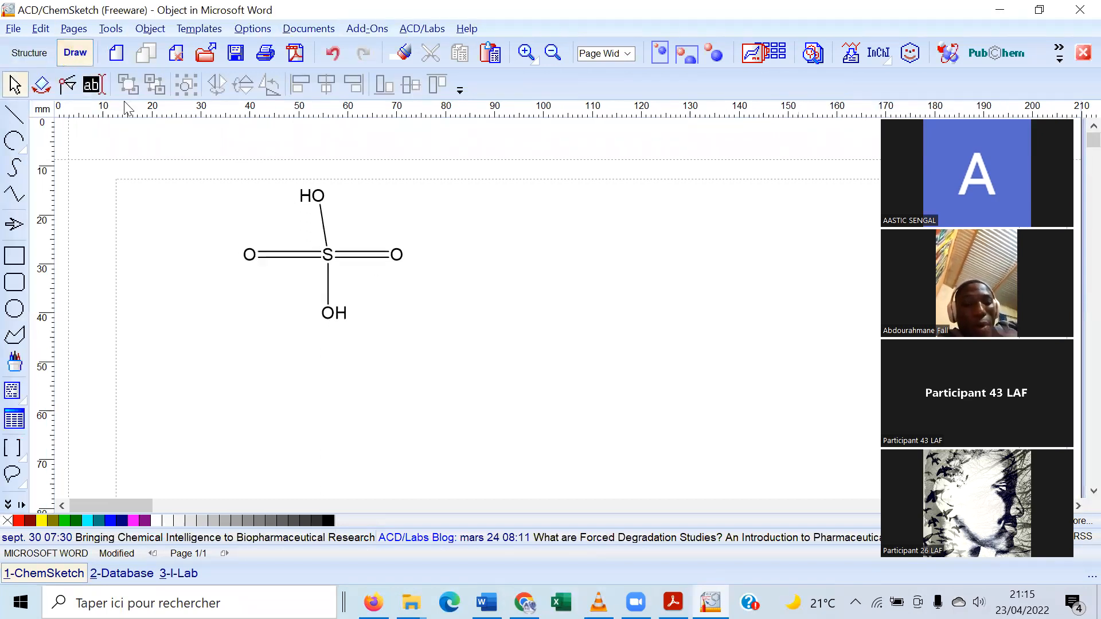
click(91, 84)
click(482, 296)
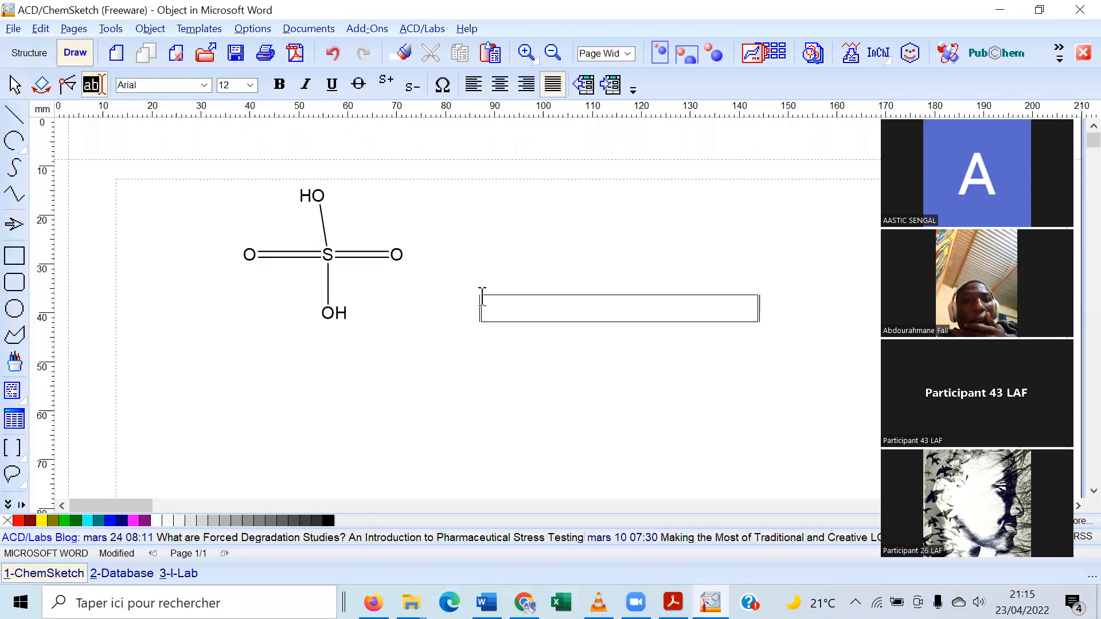
text(CH)
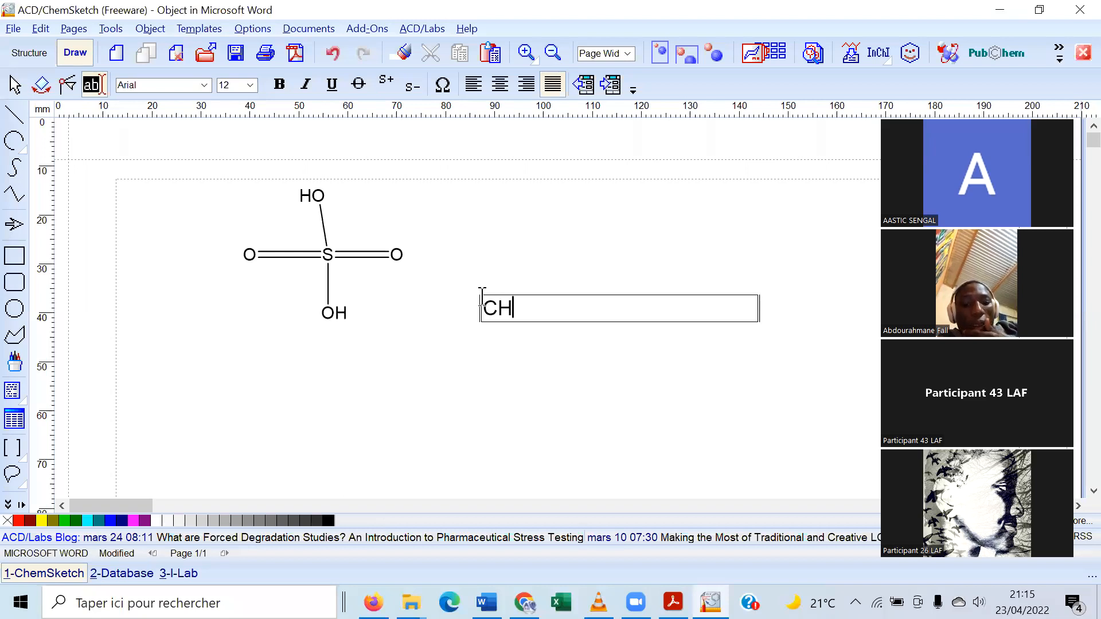
text(EMSKETCH)
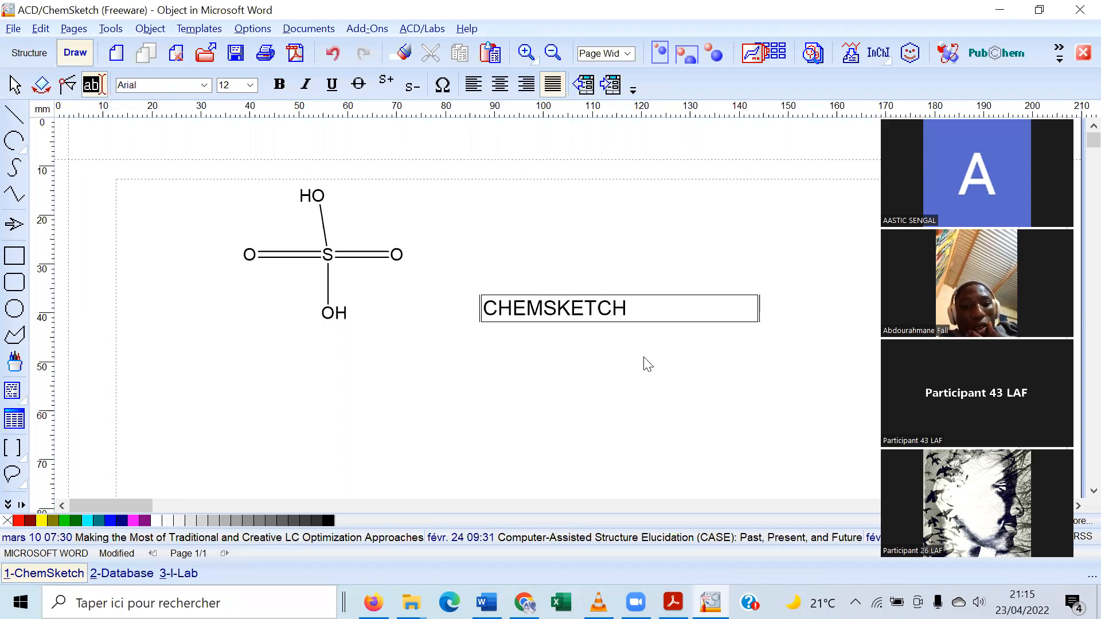
Delete the CHEMSKETCH label text and the drawn sulfur-oxygen molecule to empty the page
drag(631, 306, 482, 300)
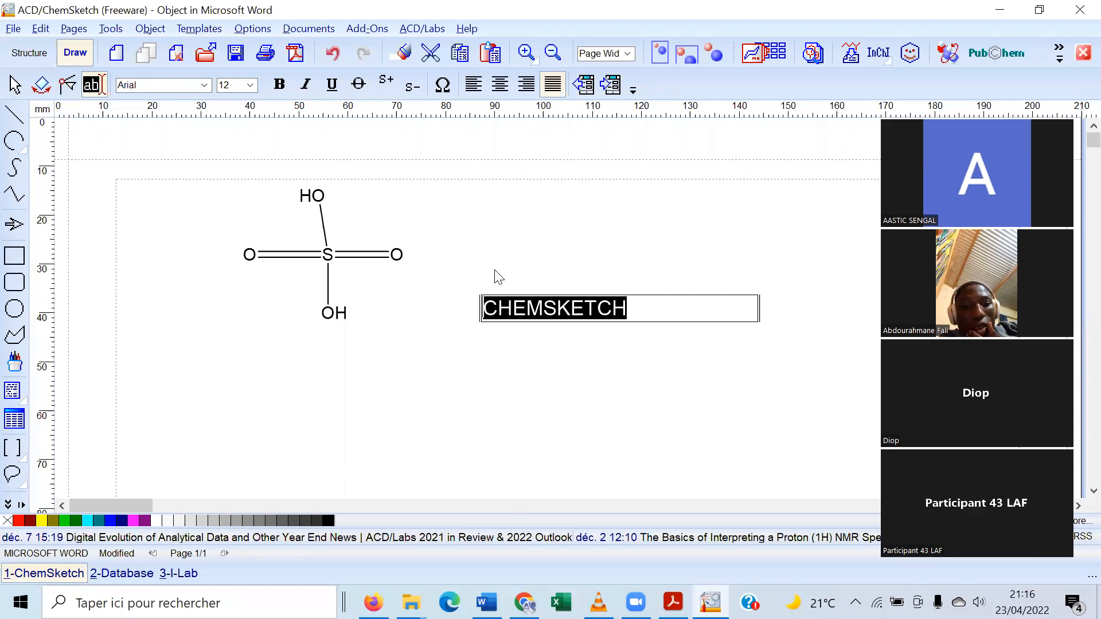
key(Delete)
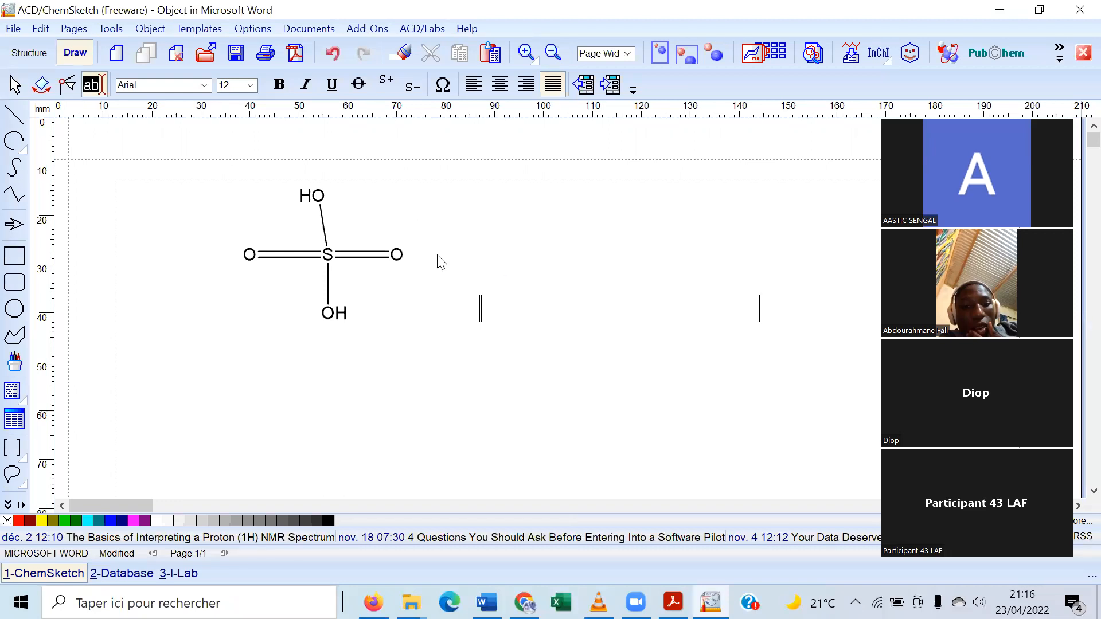
click(29, 52)
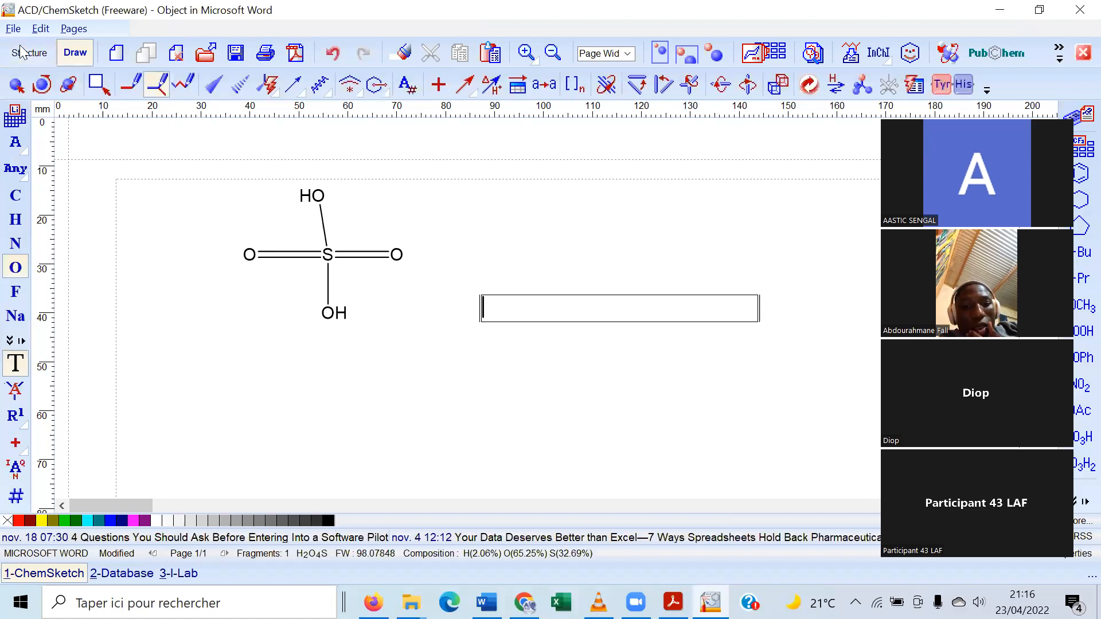
click(17, 85)
mouse_move(201, 163)
mouse_down()
mouse_move(370, 219)
mouse_move(477, 338)
mouse_up()
key(Delete)
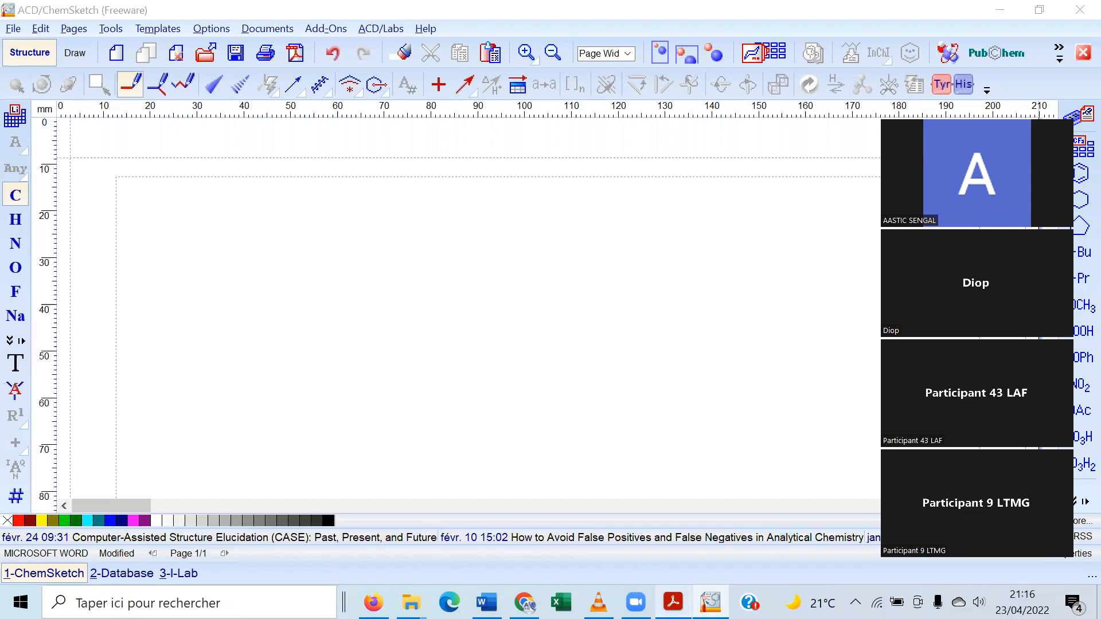
Check the first Exercise 2 molecule in the Acrobat Reader PDF, switch back to ChemSketch and place a sulfur atom on the page
click(673, 602)
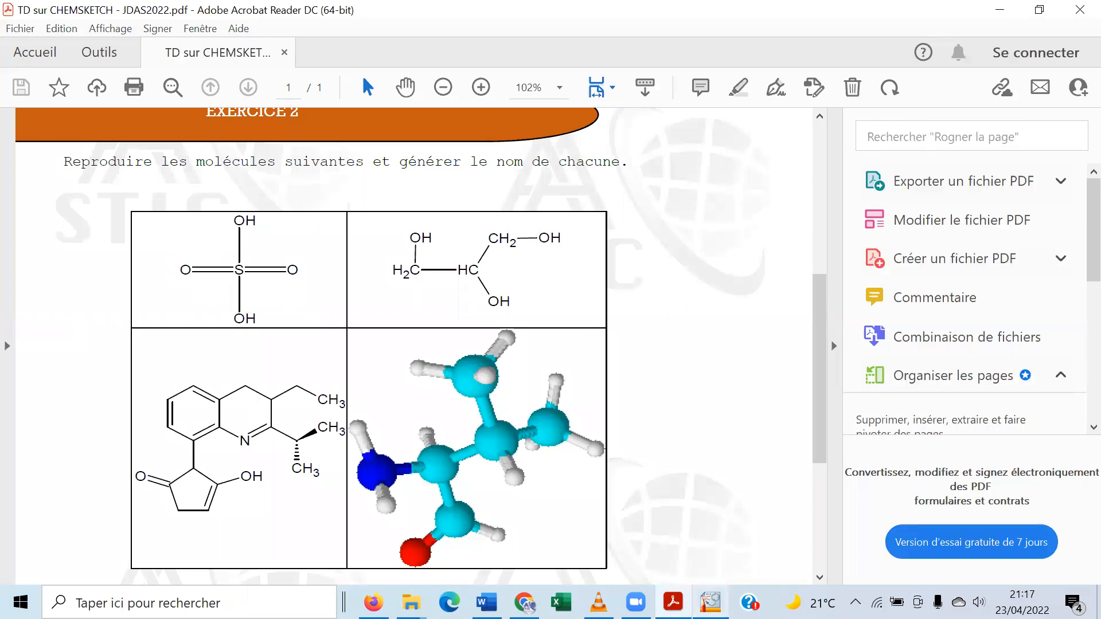
click(709, 602)
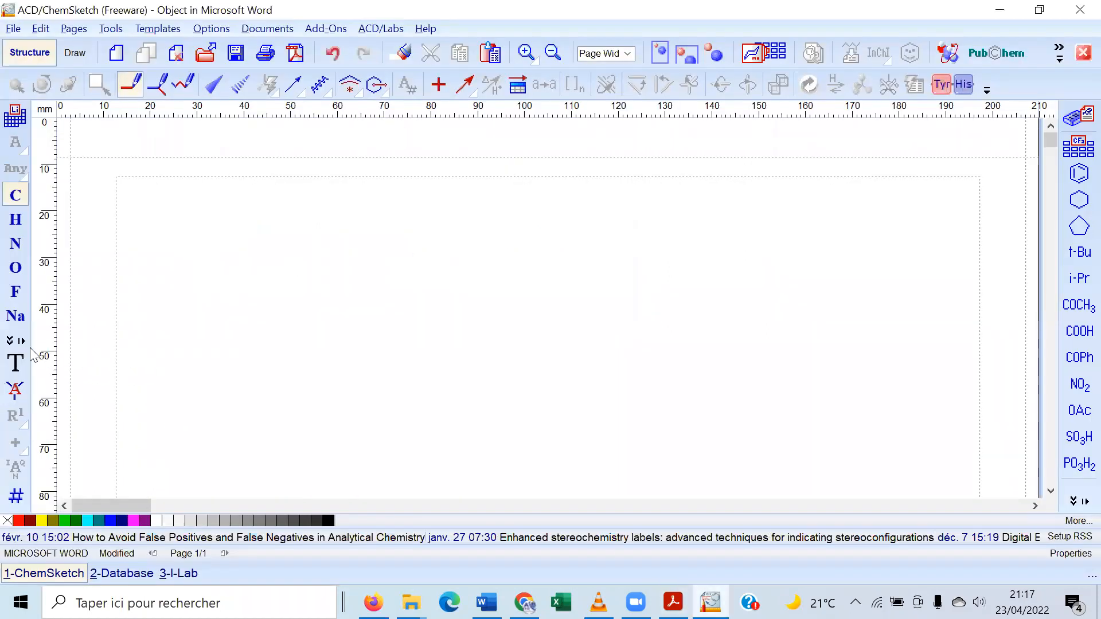
click(10, 340)
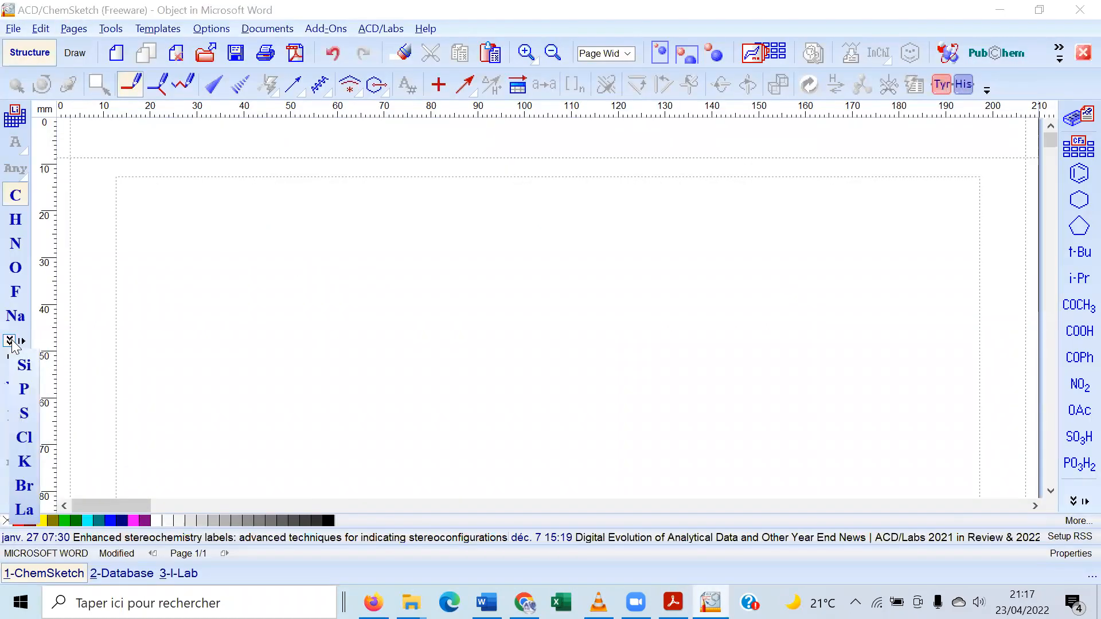
click(24, 414)
click(388, 268)
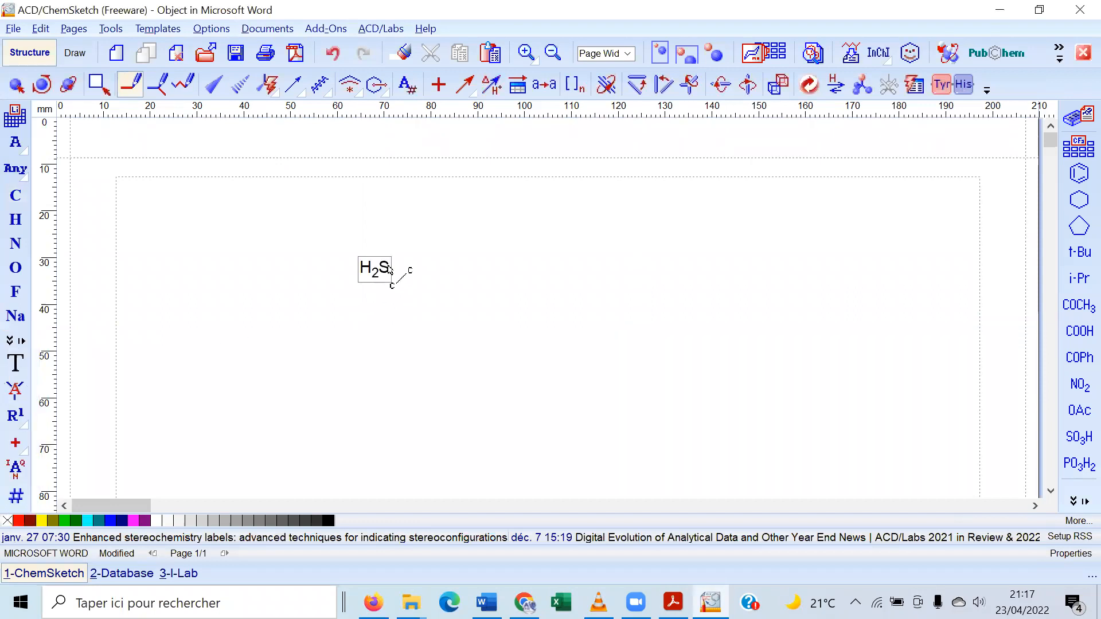
Place four oxygen atoms around the sulfur, one on either side, one above and one below
click(14, 271)
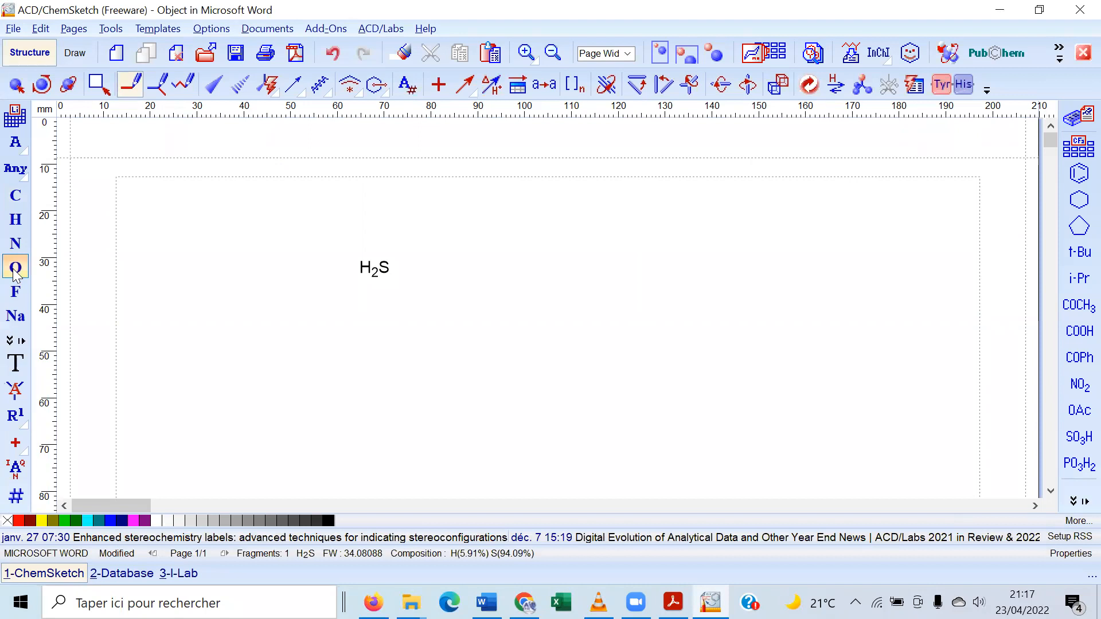
click(290, 264)
click(459, 262)
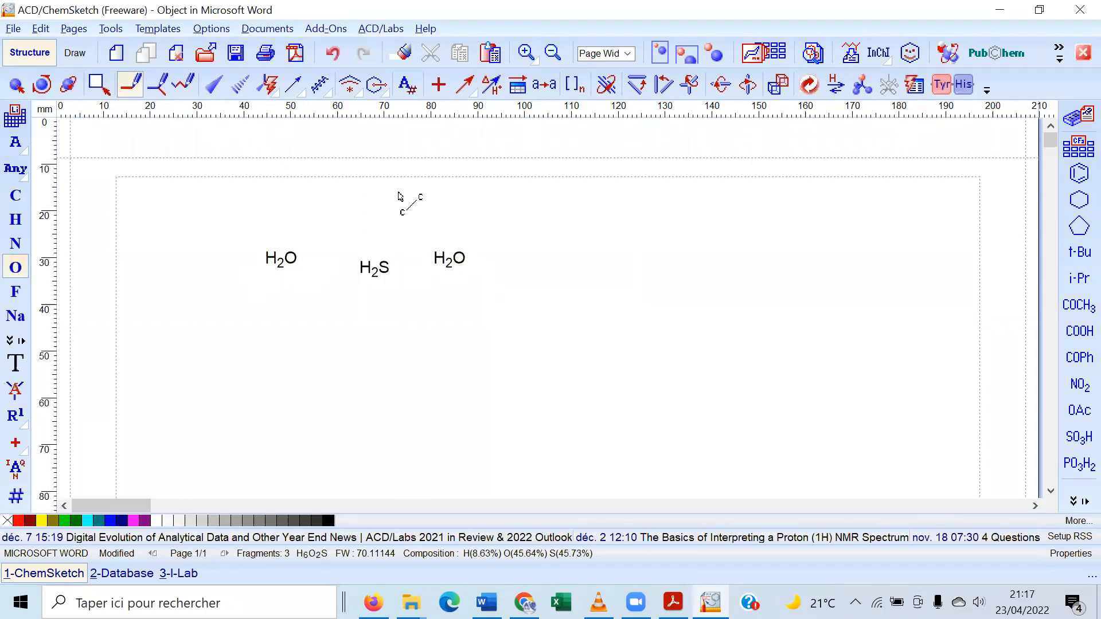
click(374, 195)
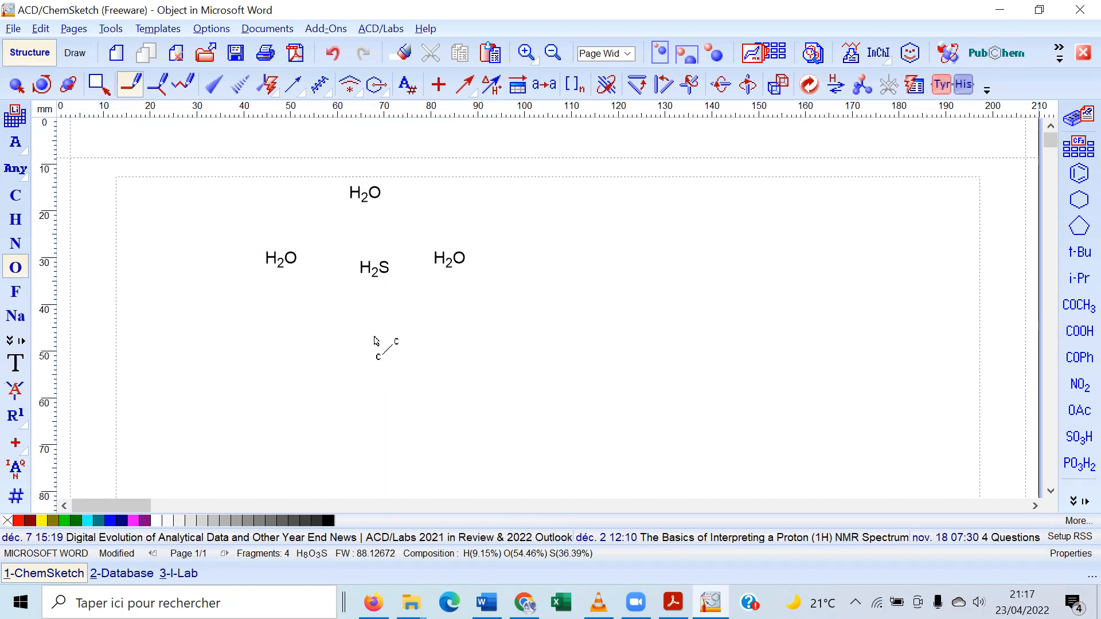
click(376, 341)
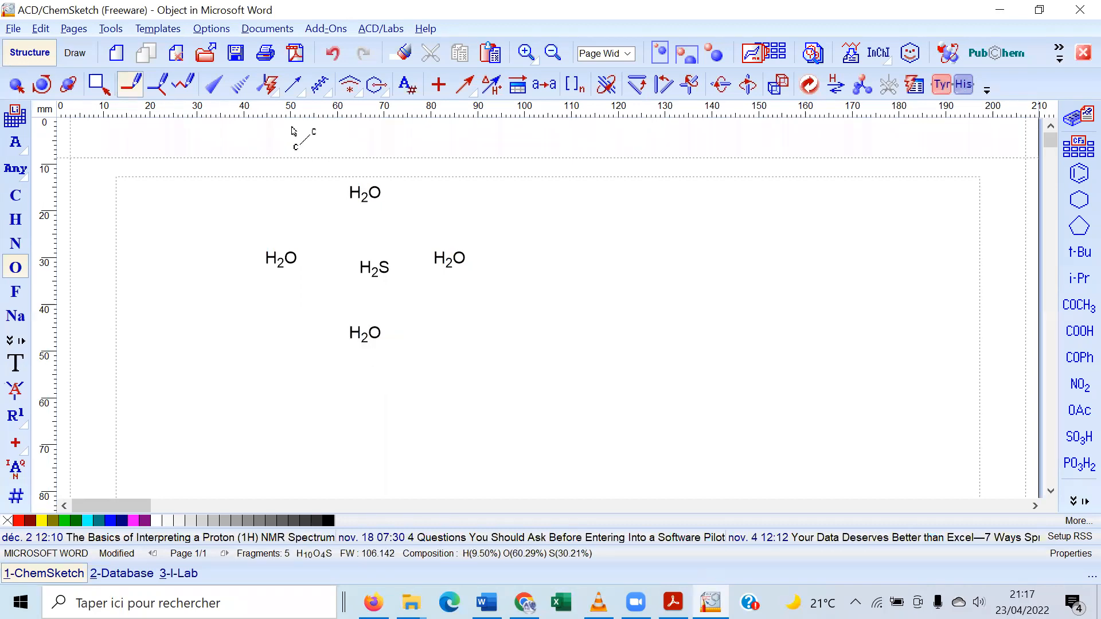
Connect the sulfur to the upper and lower oxygens with single bonds and to the two side oxygens with double bonds
click(164, 91)
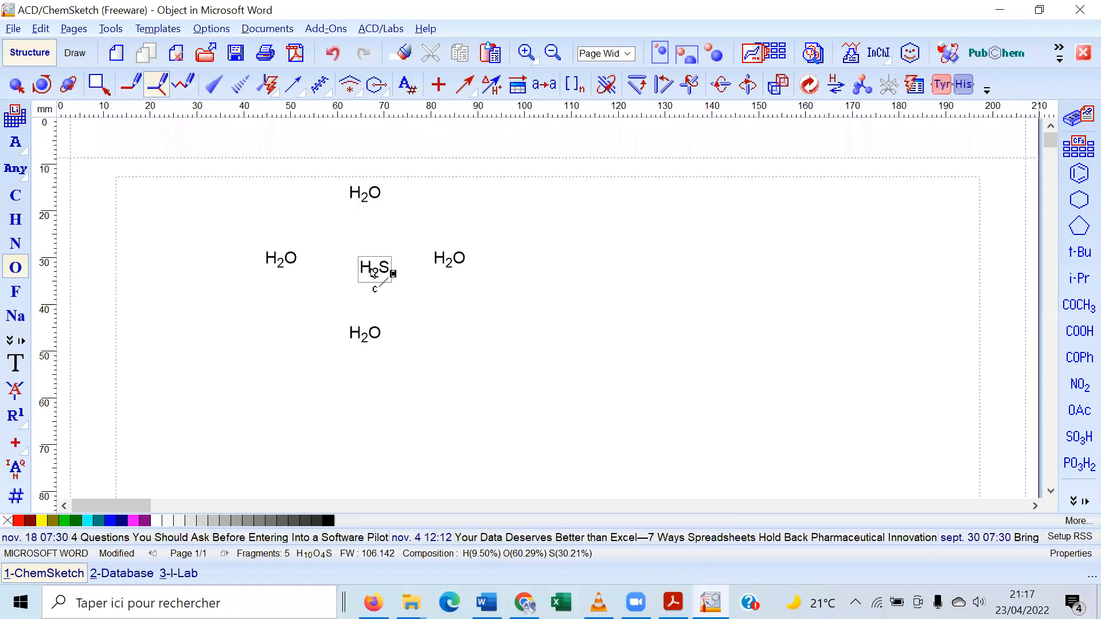
mouse_move(373, 271)
mouse_down()
mouse_move(369, 196)
mouse_move(365, 205)
mouse_up()
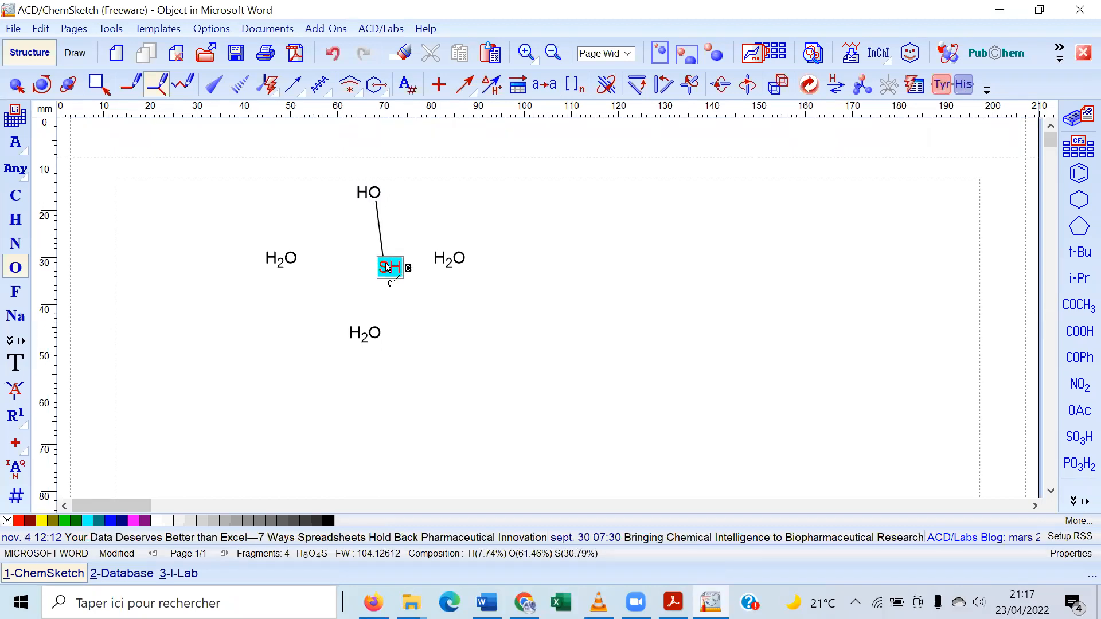
click(444, 258)
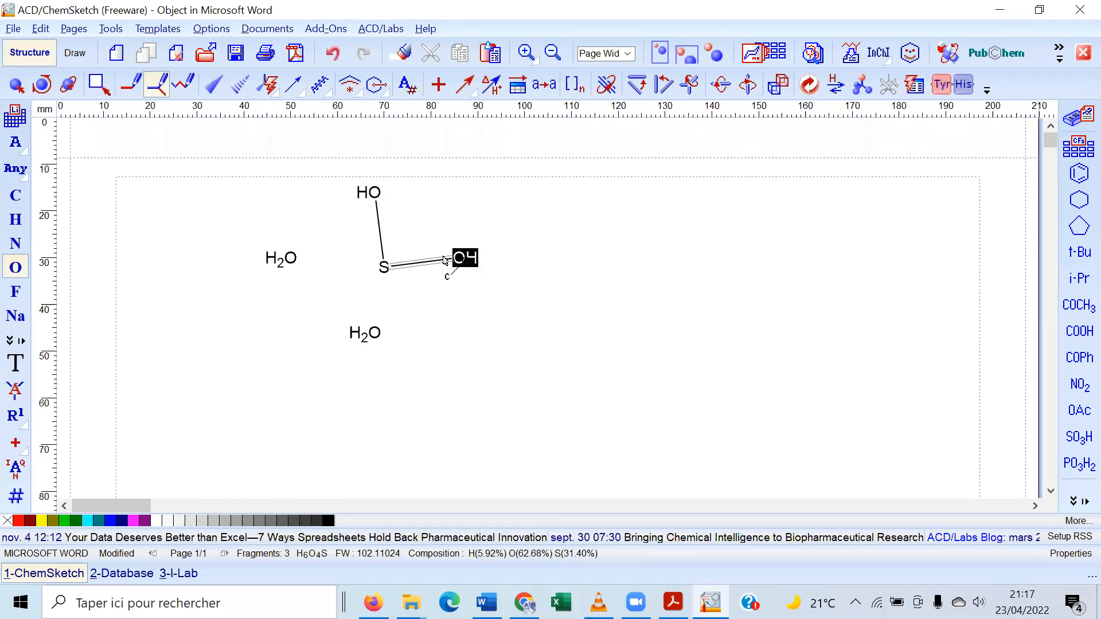
drag(386, 270, 370, 333)
drag(383, 275, 291, 258)
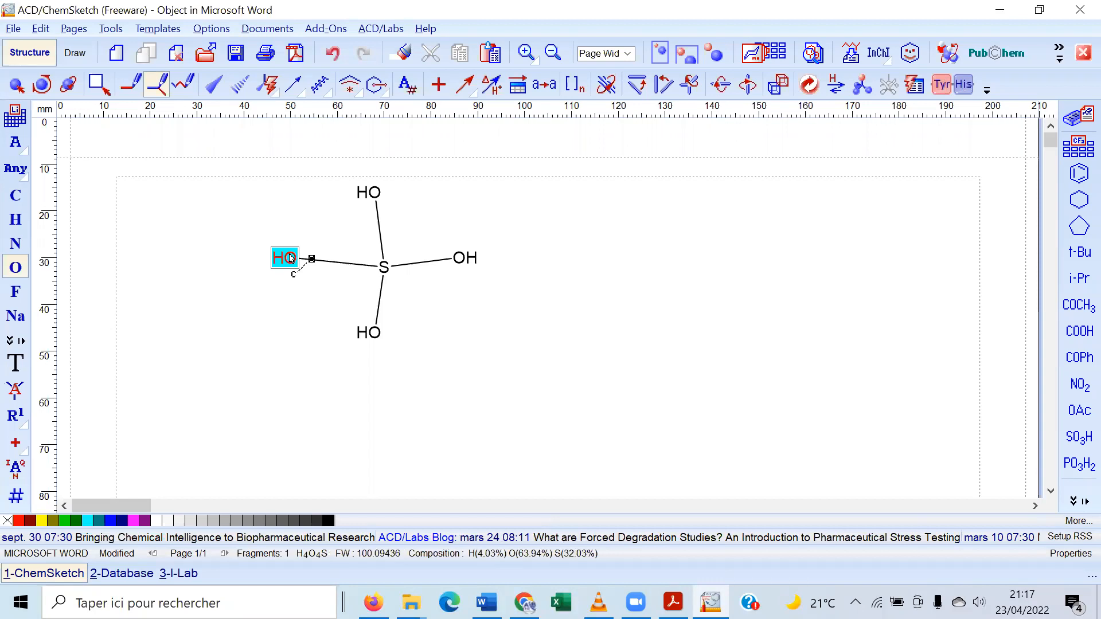
click(344, 267)
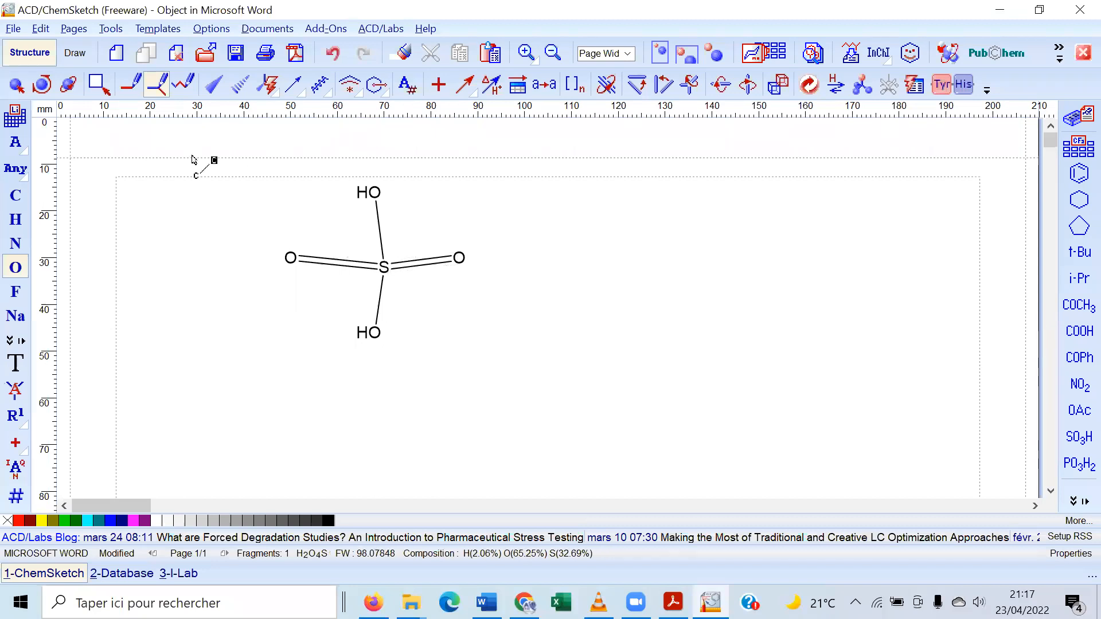
Select the whole molecule and apply Clean Structure to straighten its bonds
click(16, 84)
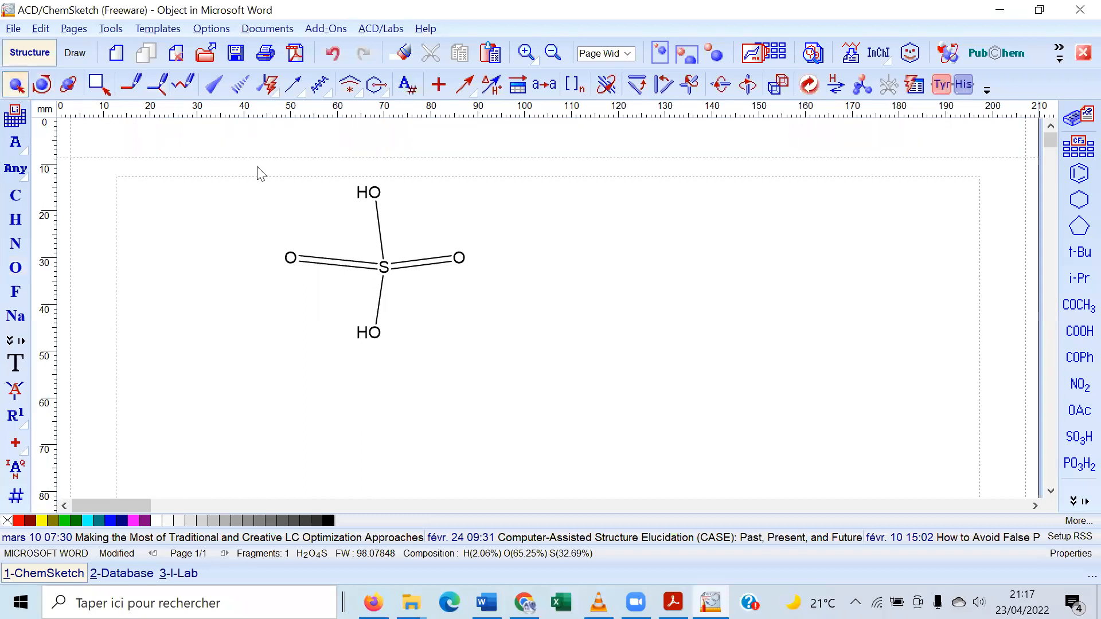
drag(256, 165, 517, 372)
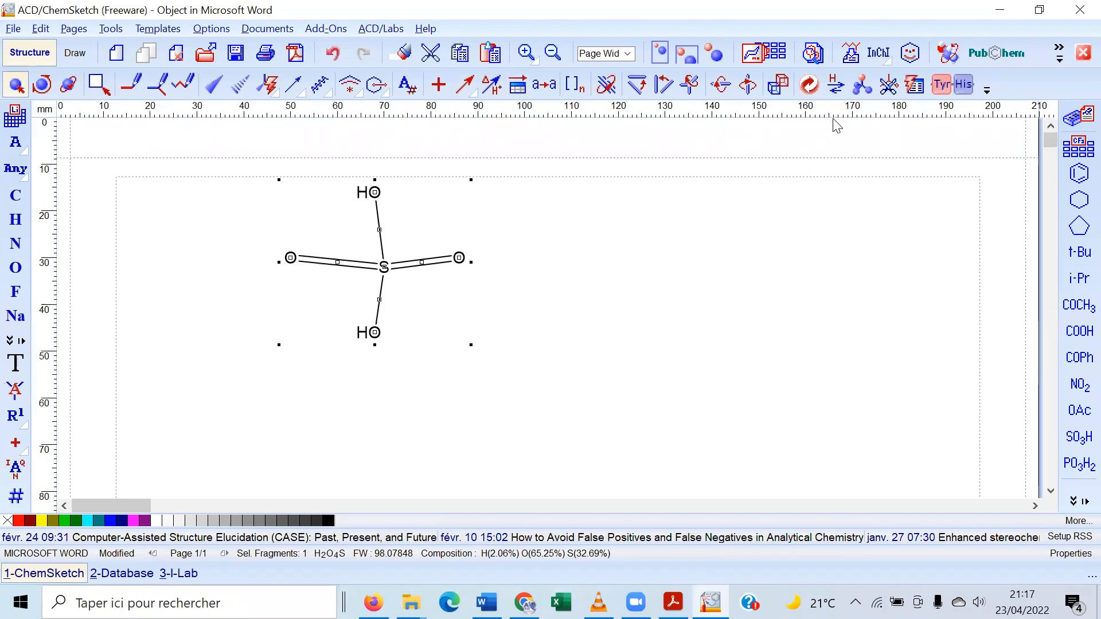
click(813, 87)
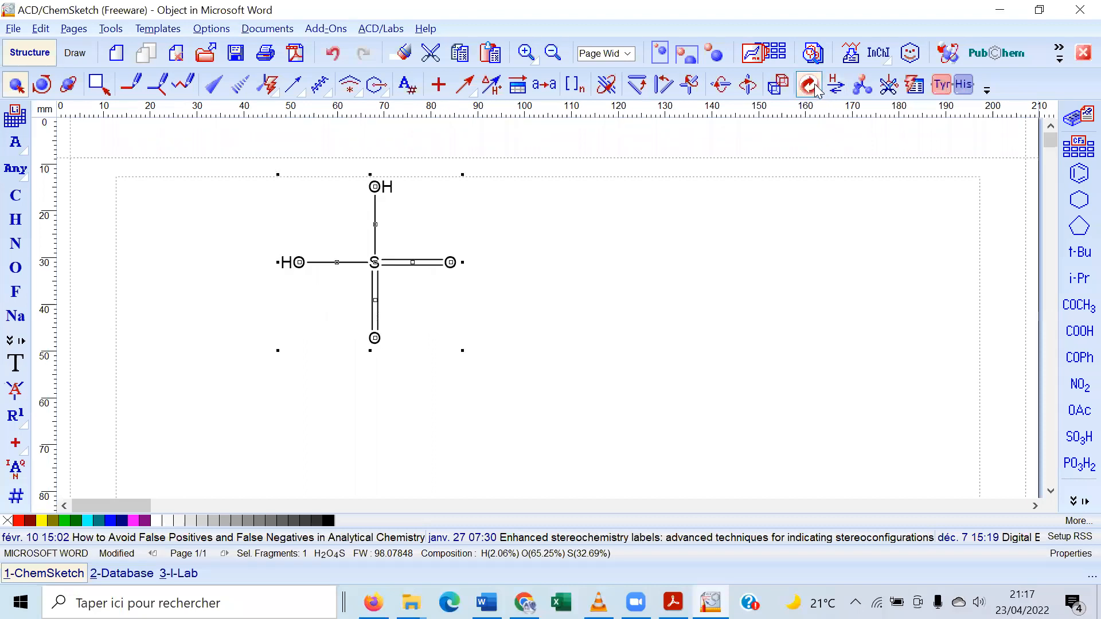
click(818, 91)
click(818, 91)
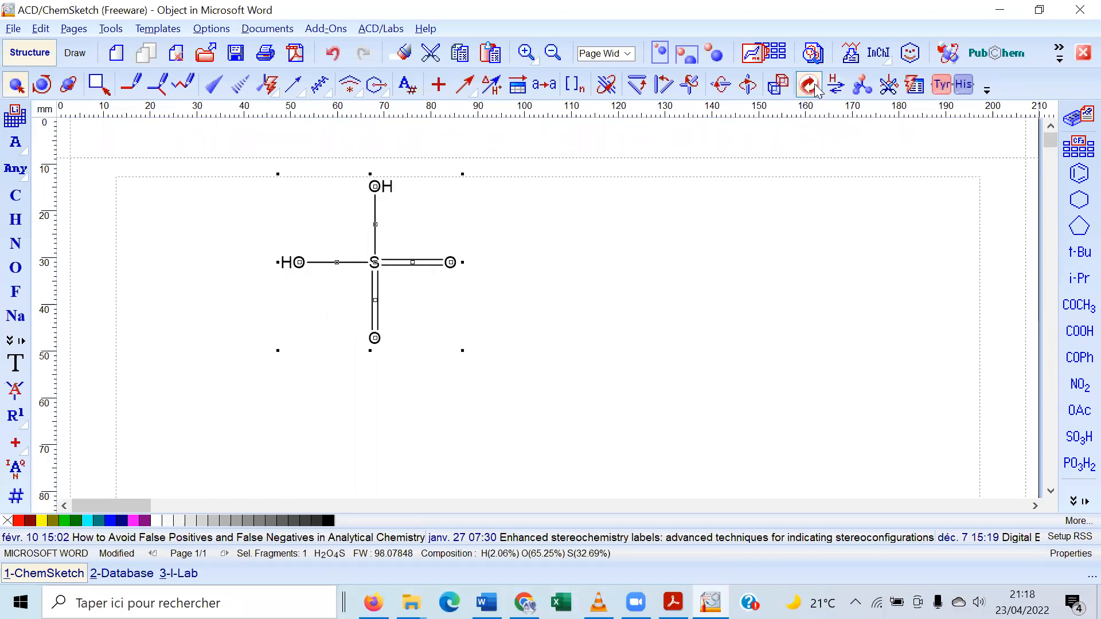
click(627, 277)
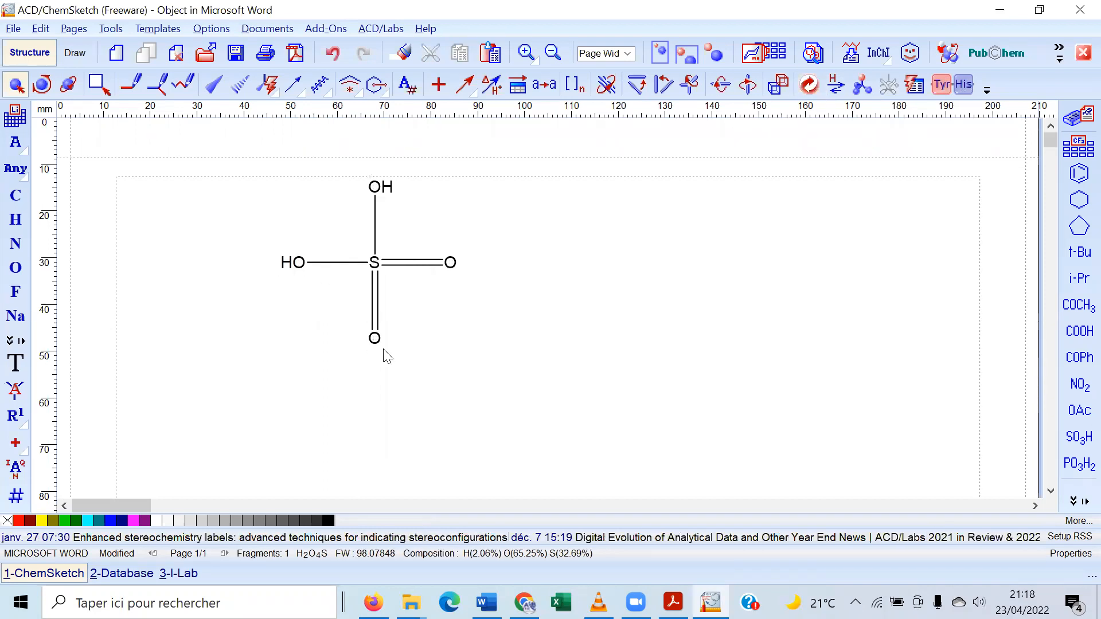
Rearrange the atoms so the lower double-bonded oxygen sits opposite the other one and the side OH group sits below the sulfur
drag(377, 346, 280, 229)
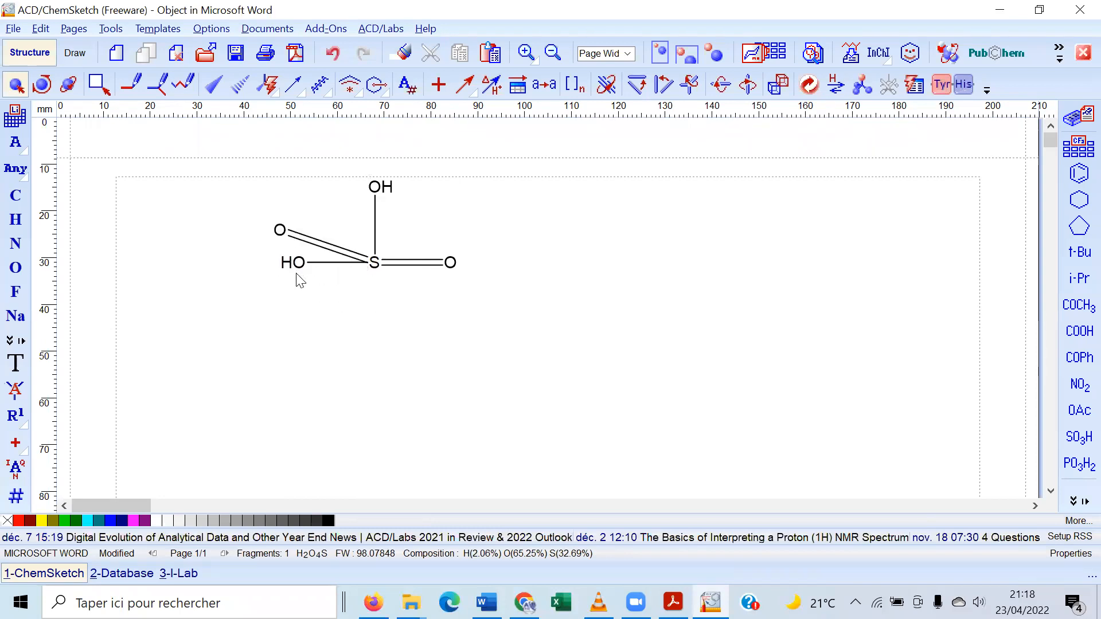
drag(295, 269, 370, 327)
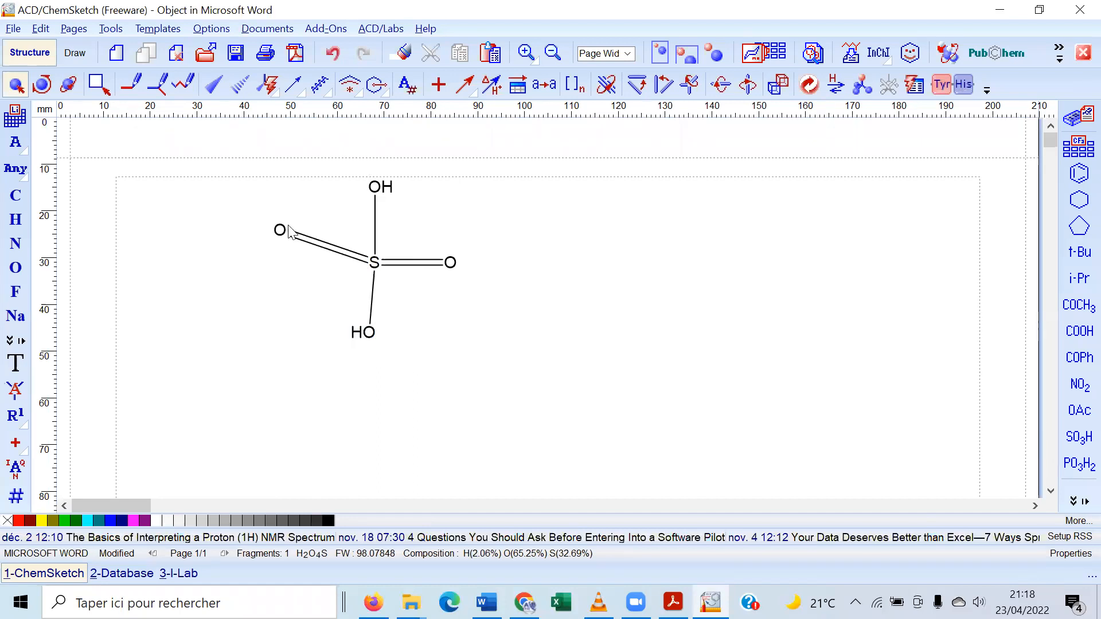
drag(279, 230, 286, 256)
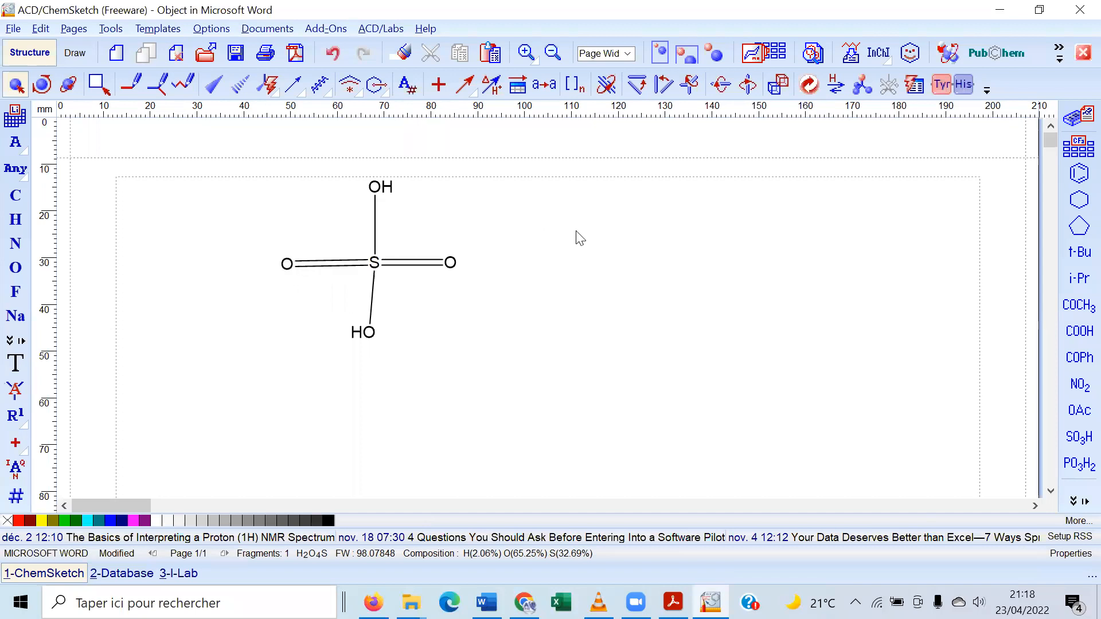
Generate the molecule's name beneath the structure, and select the structure again
key(ctrl+a)
click(851, 53)
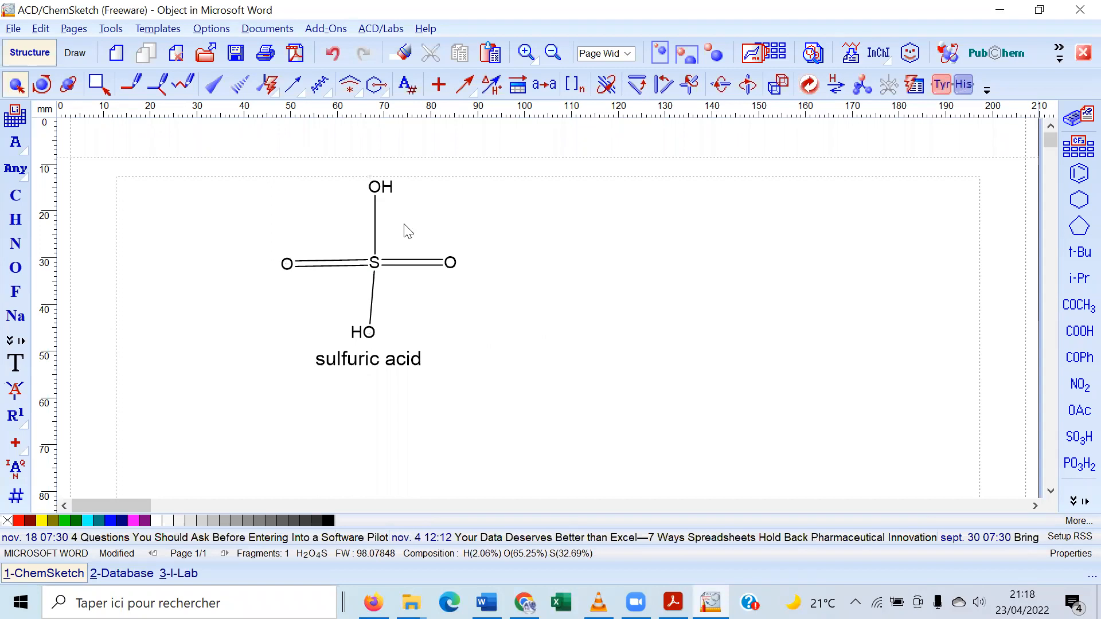
mouse_move(258, 167)
mouse_down()
mouse_move(445, 229)
mouse_move(495, 352)
mouse_up()
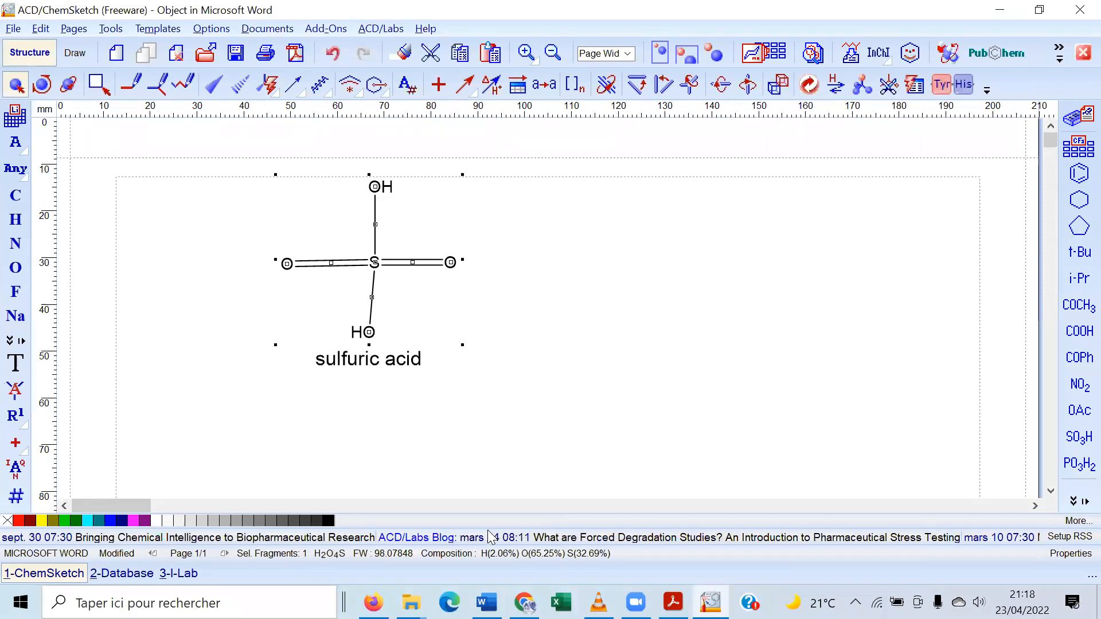
Switch to the Word report, add the label a) under Exercice 2, and paste the sulfuric acid structure beneath it
click(487, 602)
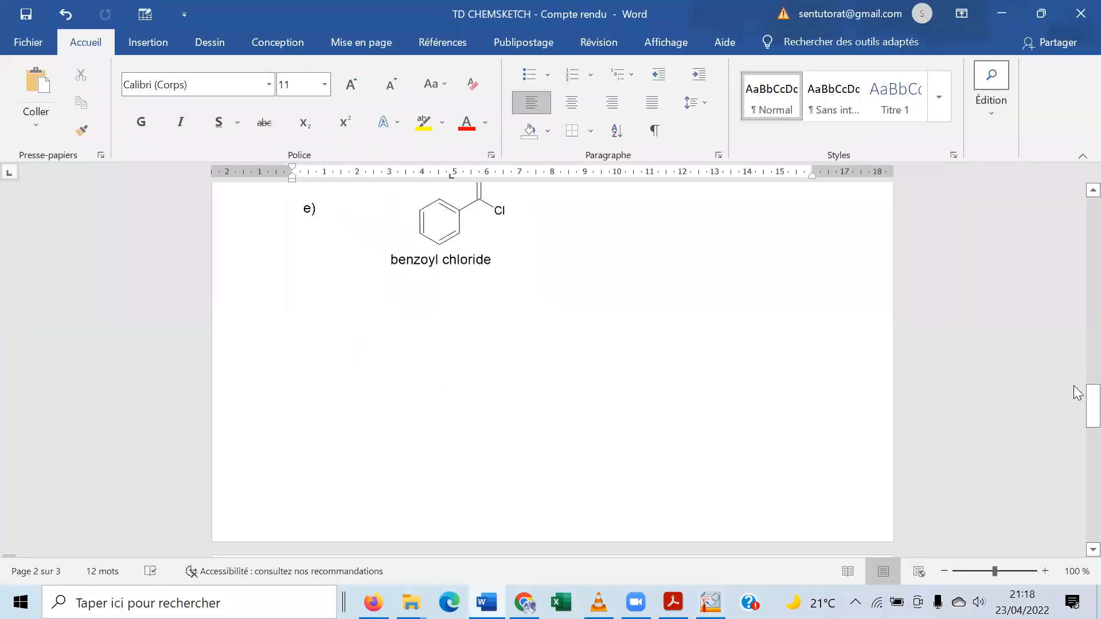
scroll(1074, 398, down, 6)
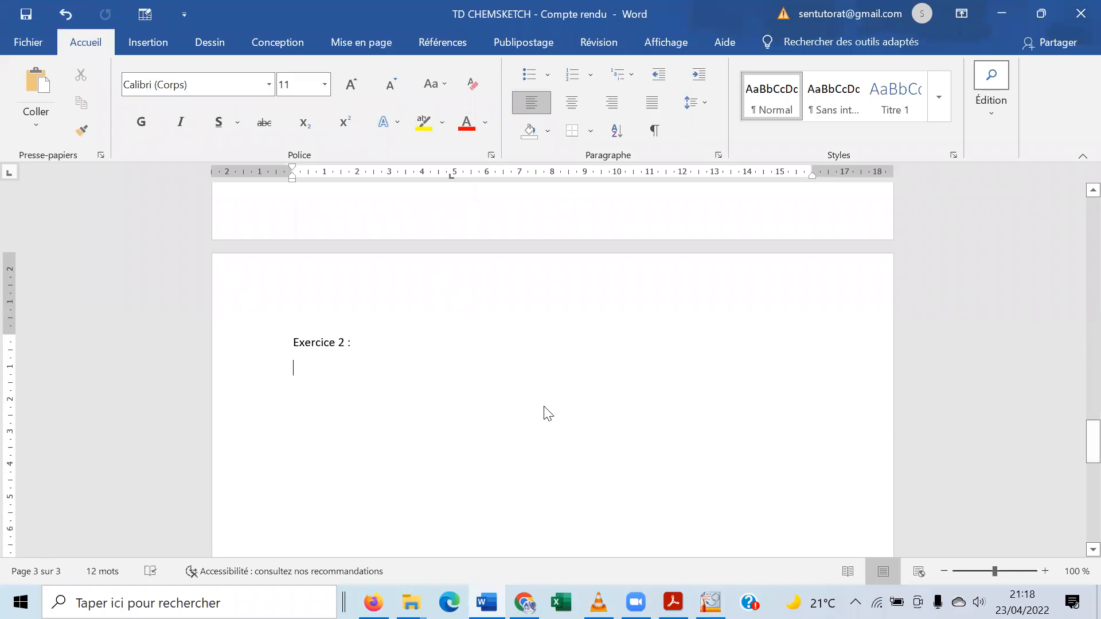
text(a)
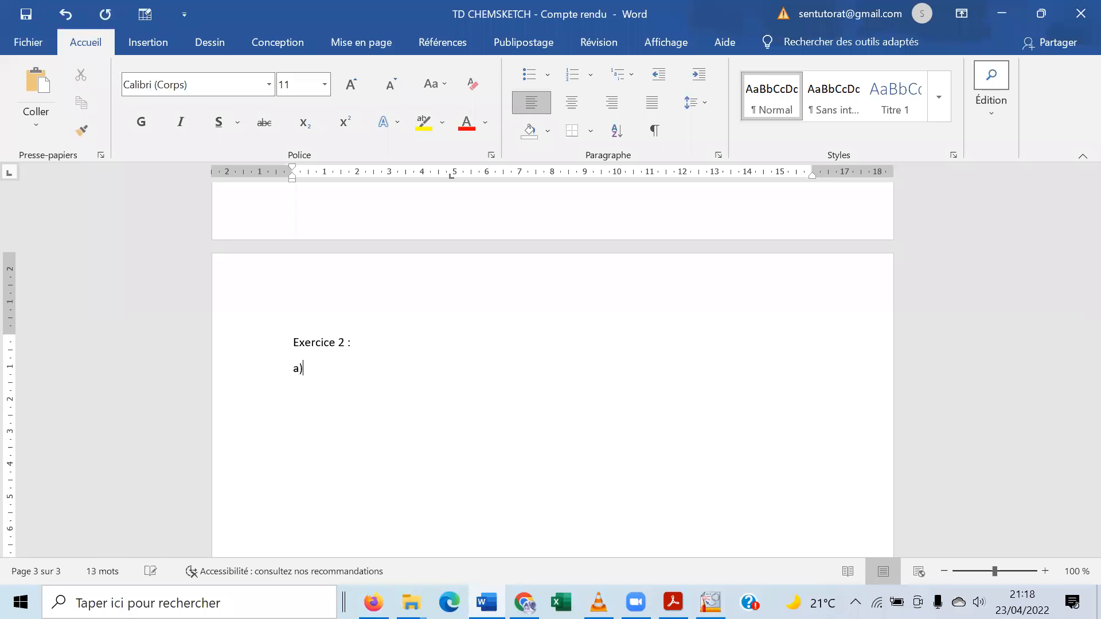
key(ctrl+v)
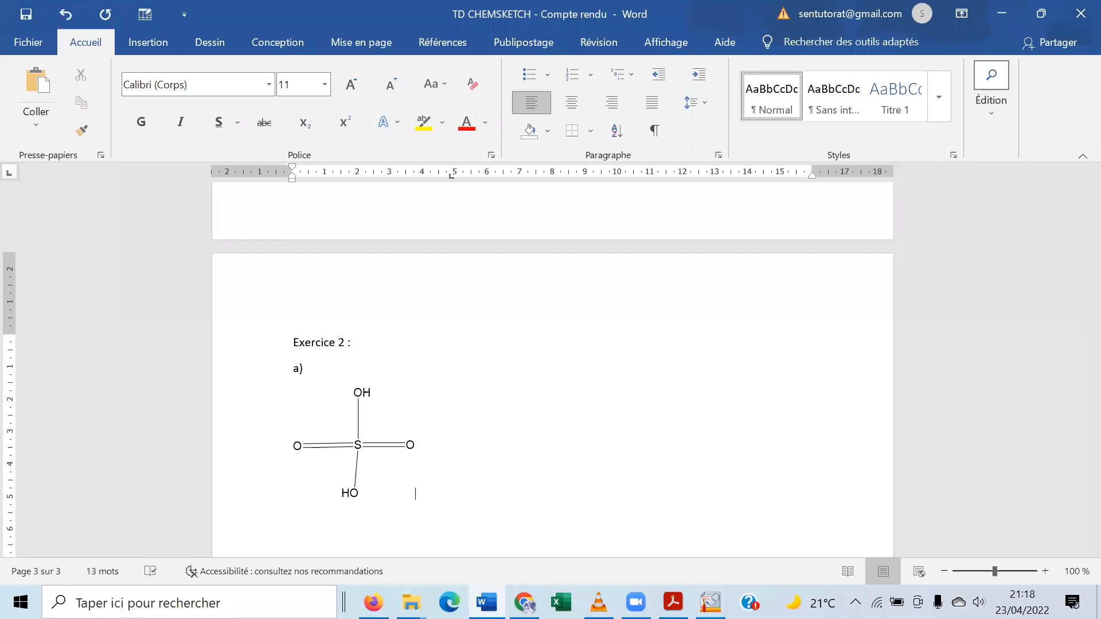
Return to ChemSketch and delete the sulfuric acid structure and its name from the page
click(487, 602)
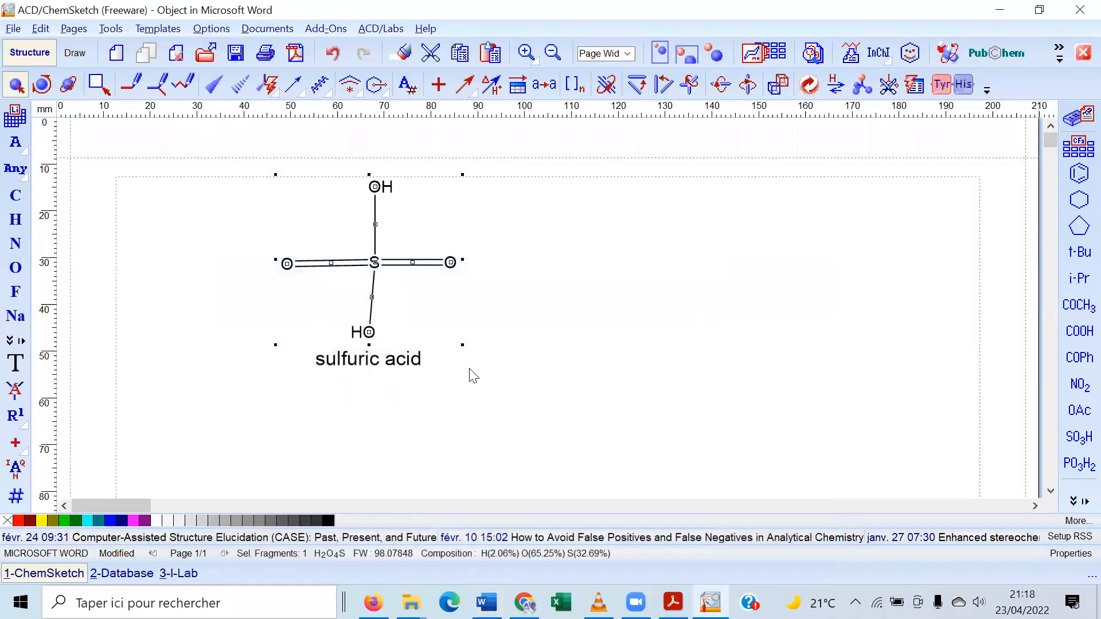
click(516, 319)
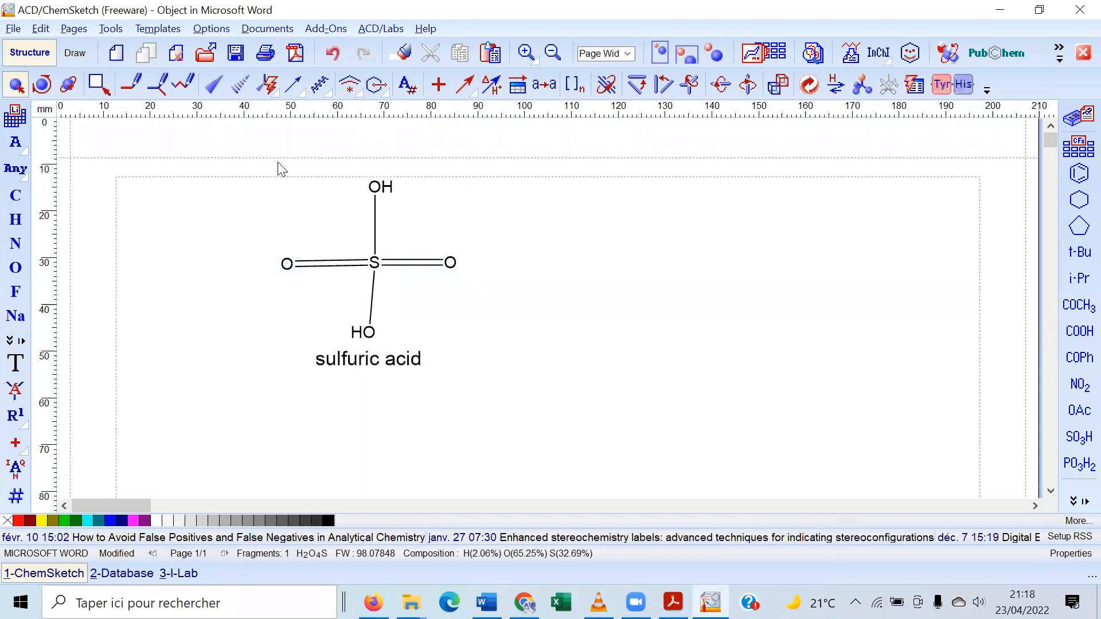
drag(277, 162, 647, 434)
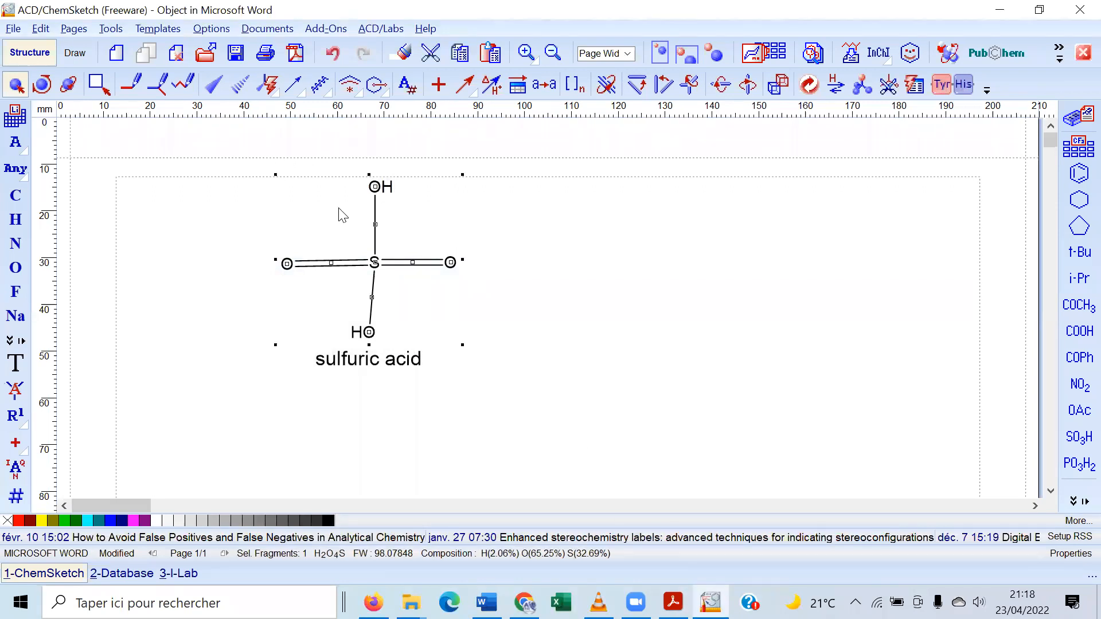
key(Delete)
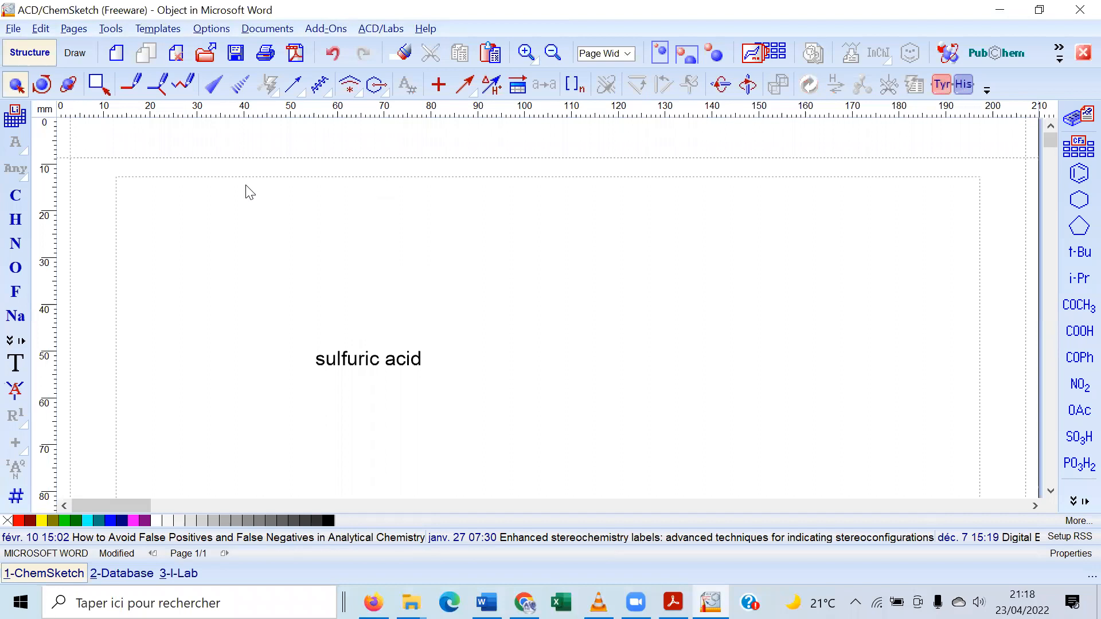
click(354, 362)
key(Delete)
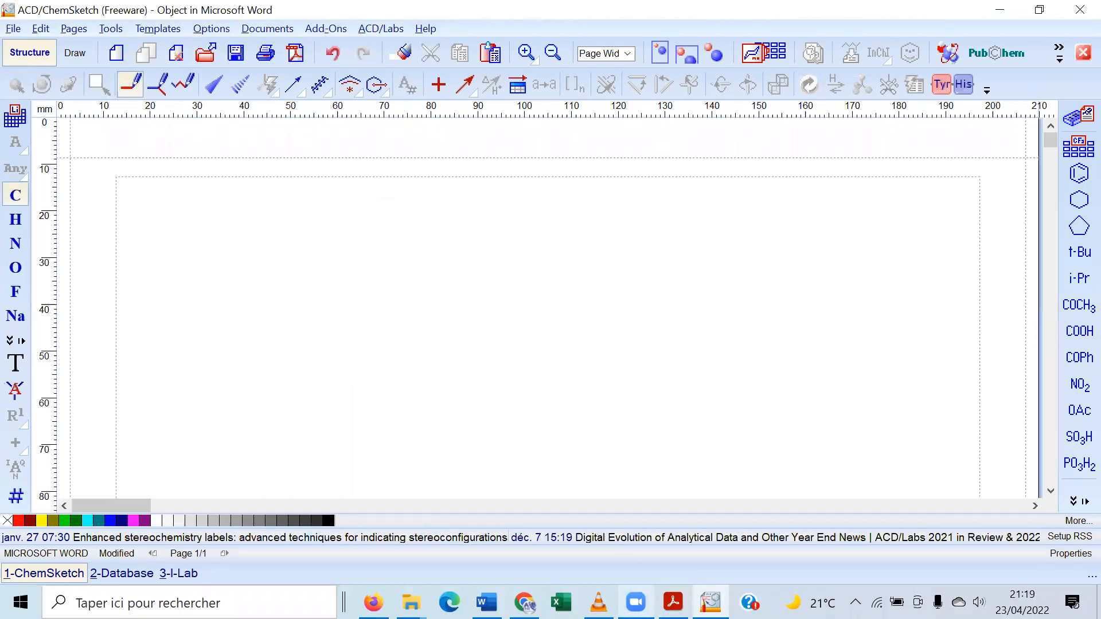
Check the second Exercise 2 molecule in the PDF and draw a three-carbon chain for it in ChemSketch
click(673, 602)
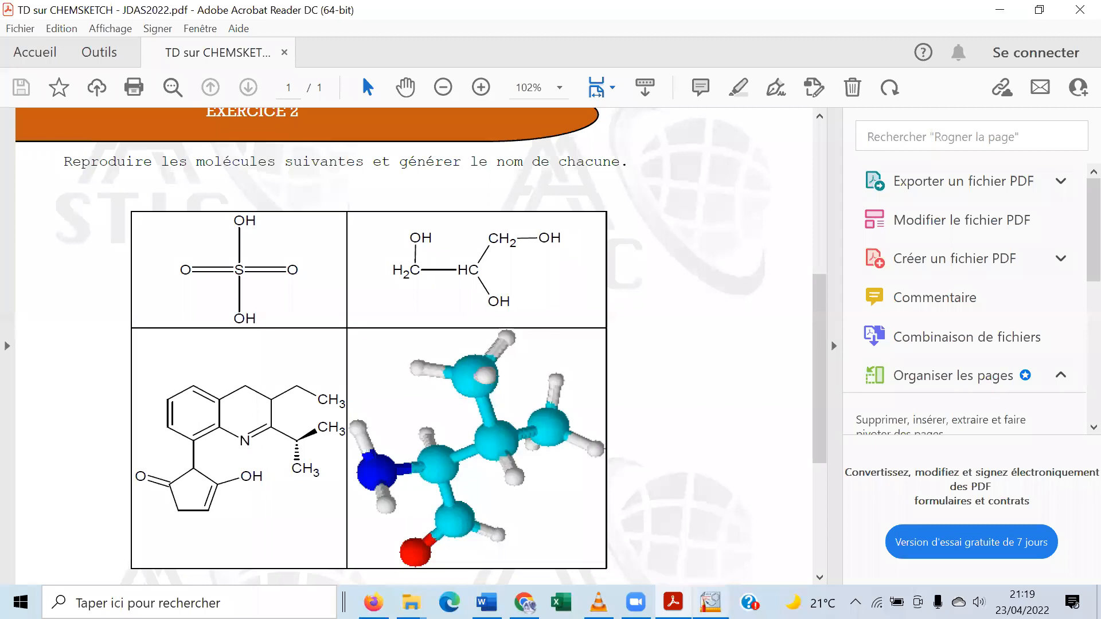
click(710, 602)
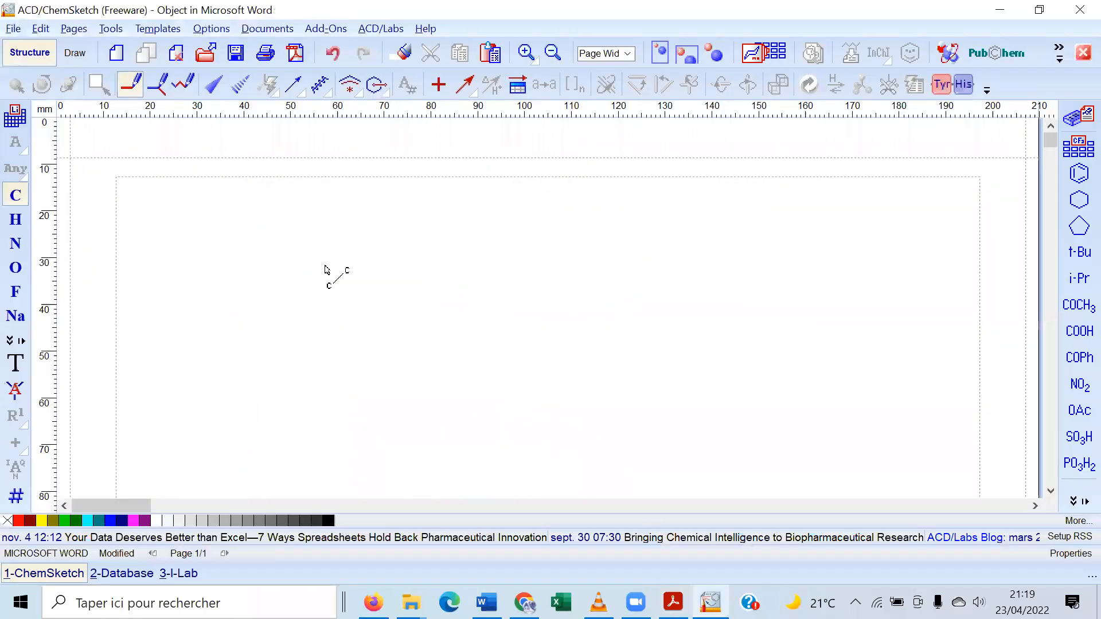
click(184, 84)
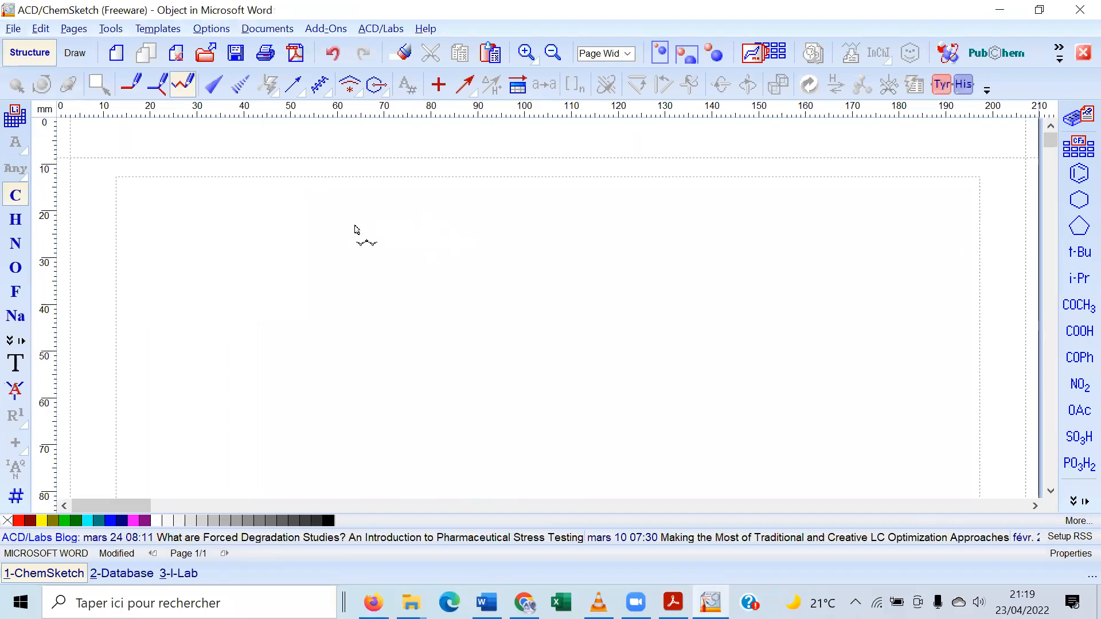
mouse_move(347, 238)
mouse_down()
mouse_move(412, 234)
mouse_move(395, 236)
mouse_up()
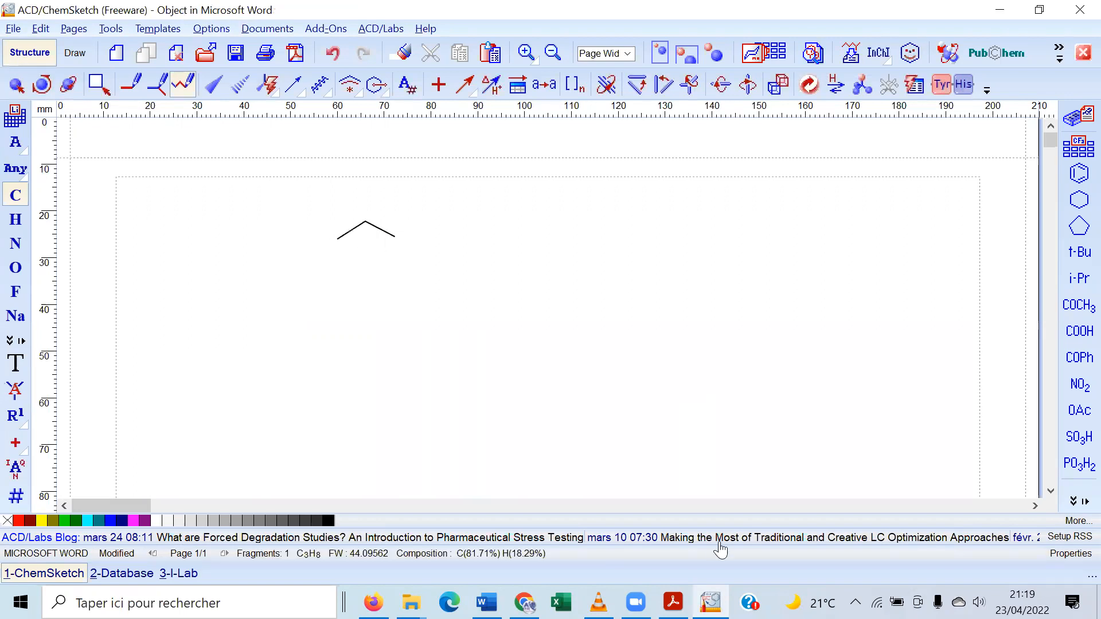
Recheck the molecule in the PDF, then set the chain's properties to show all carbons and apply the change
click(710, 602)
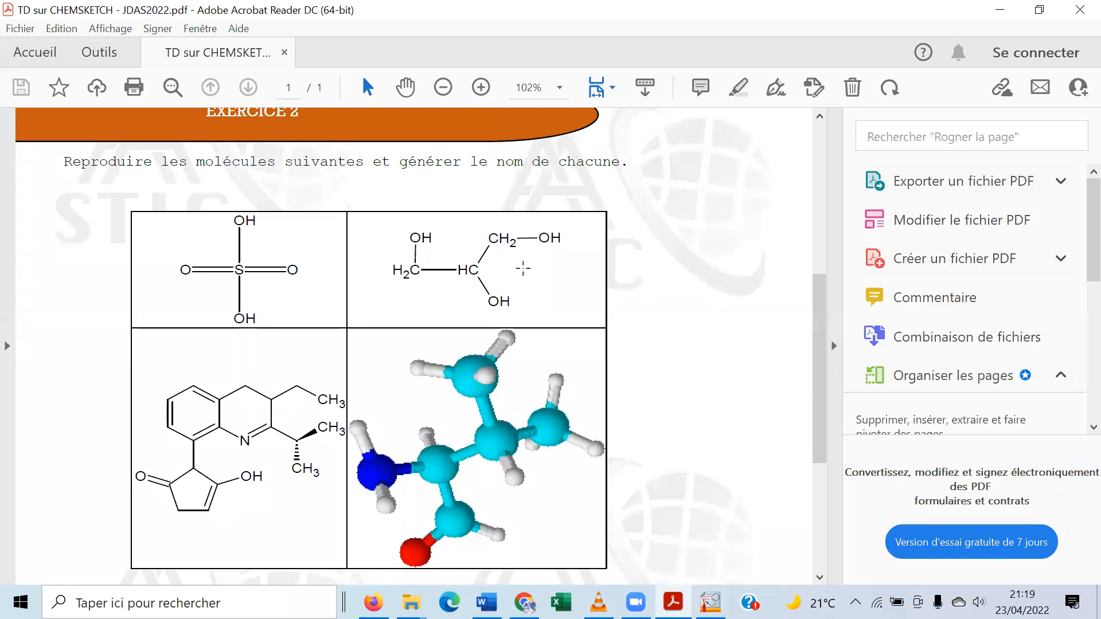
click(711, 602)
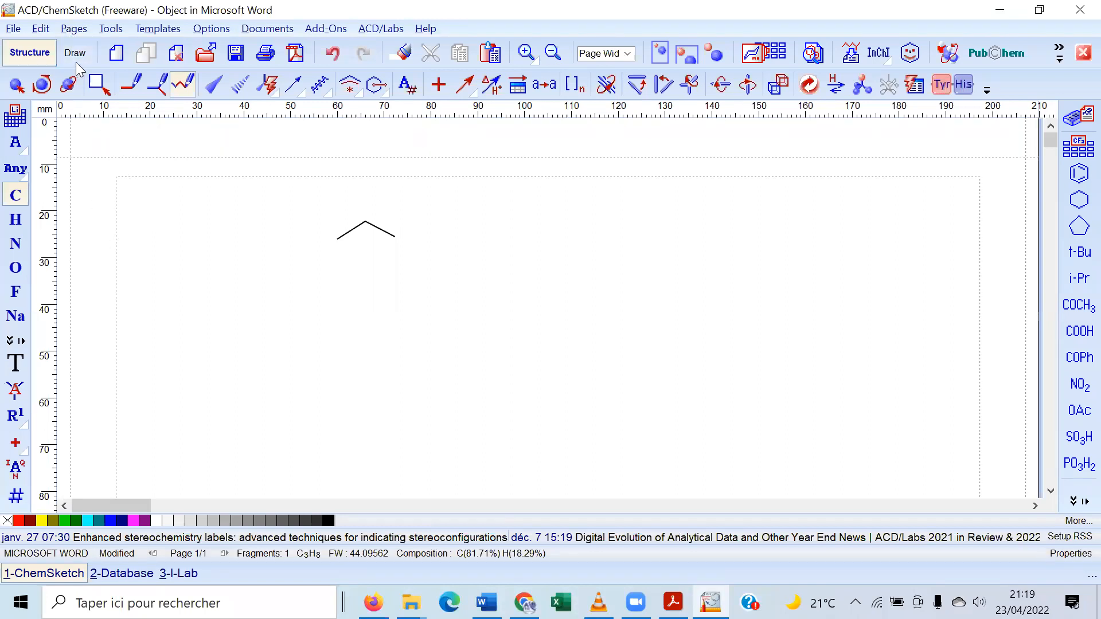
click(16, 84)
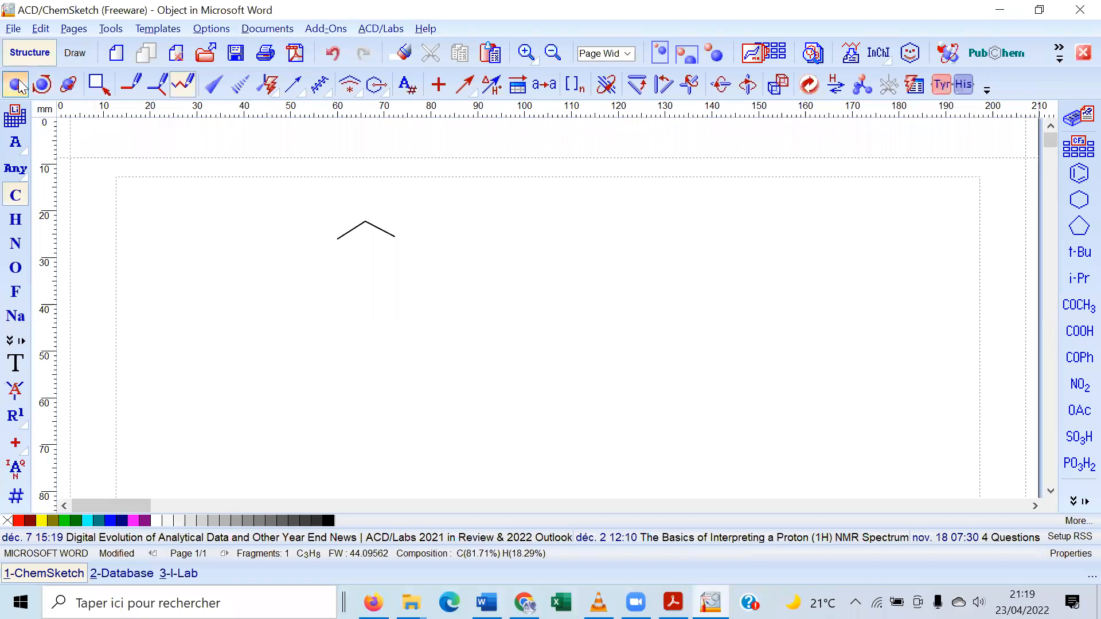
click(358, 242)
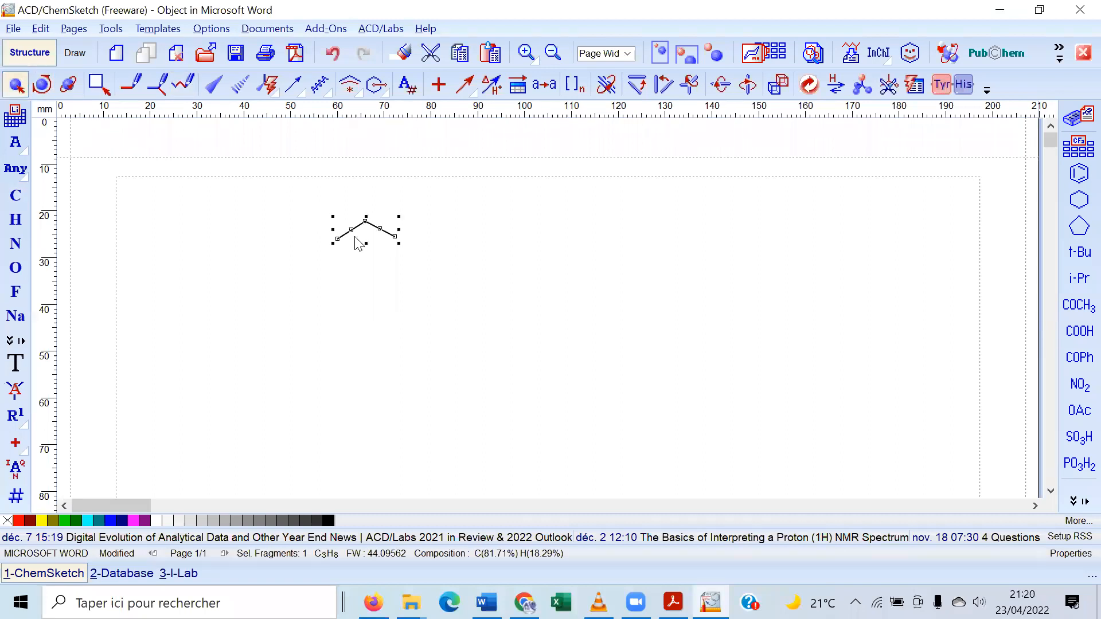
click(117, 33)
click(140, 46)
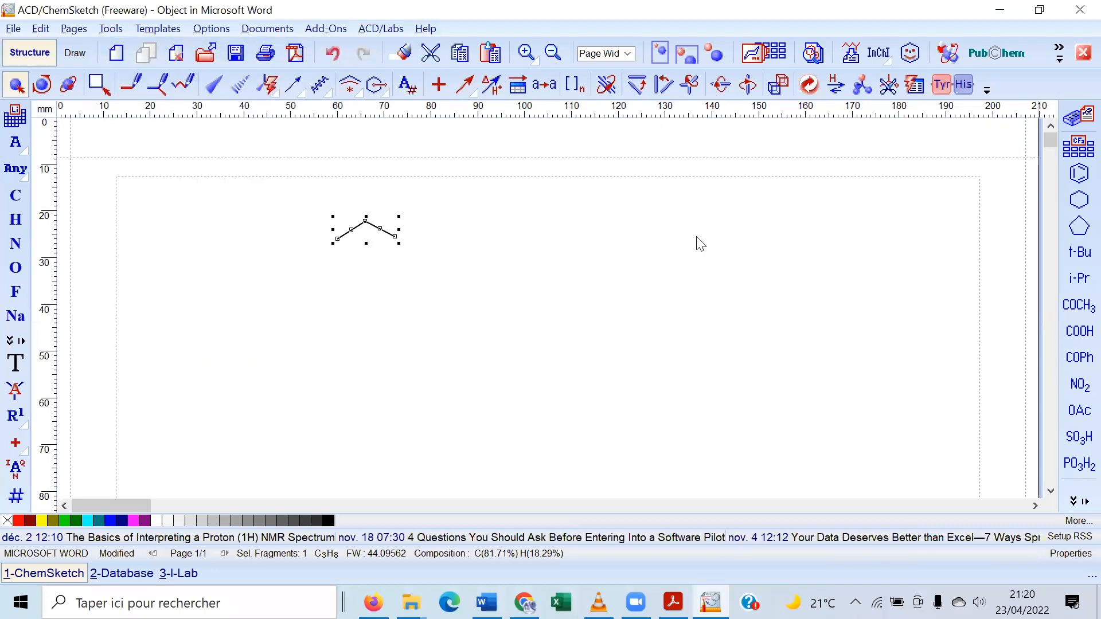
click(862, 228)
click(902, 370)
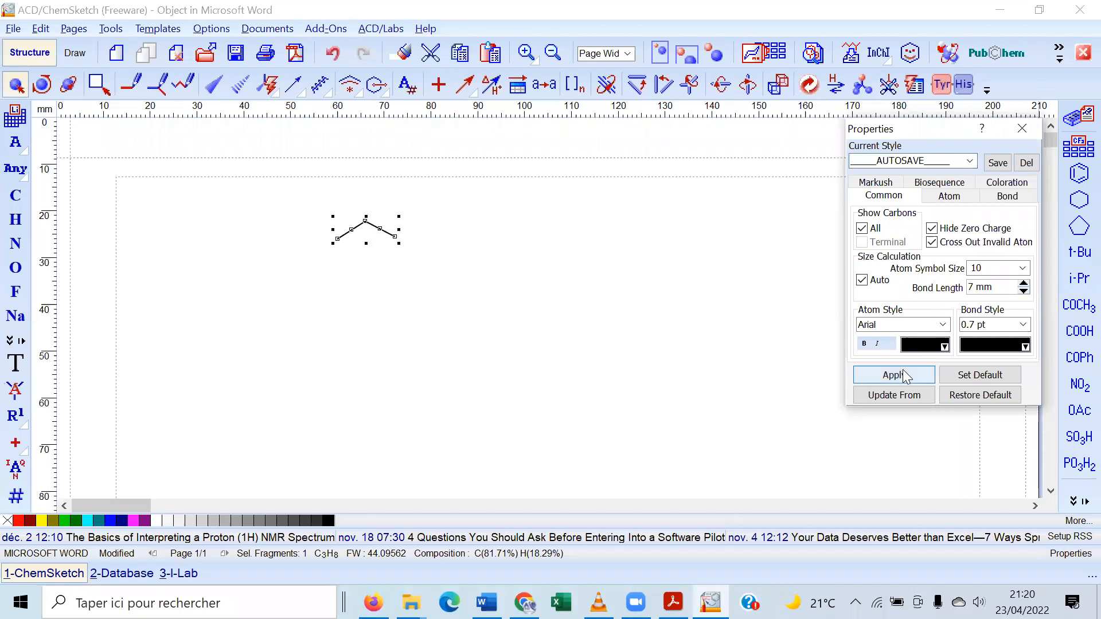
Lengthen the chain's bonds by moving one end carbon level with the central carbon and the other diagonally below it
click(538, 241)
drag(421, 239, 487, 271)
drag(333, 240, 296, 284)
drag(471, 273, 488, 220)
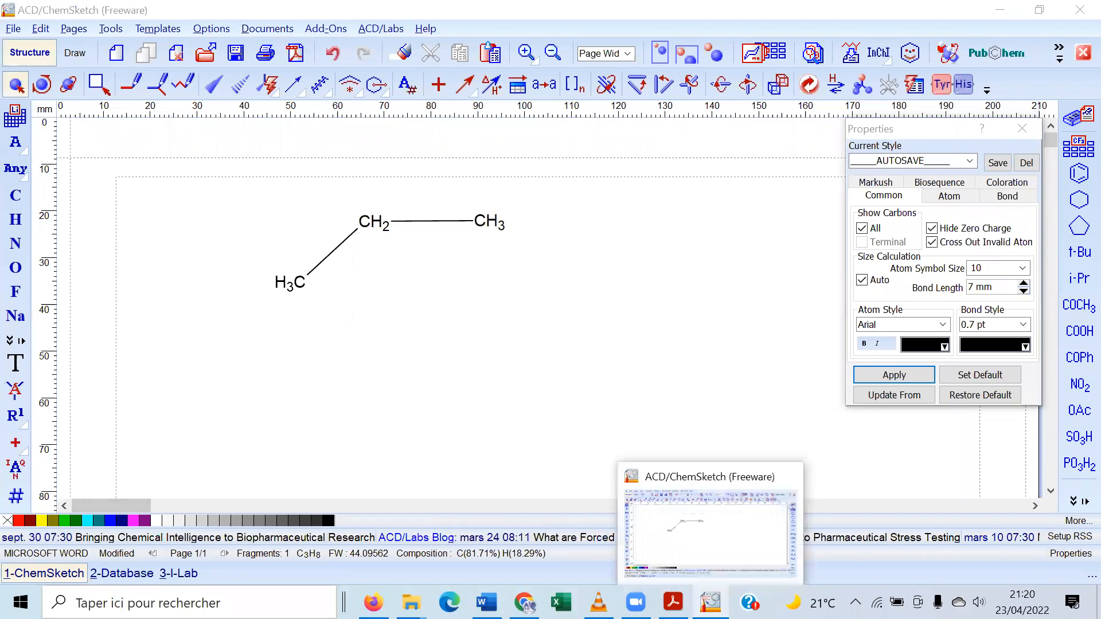
Consult the PDF model and attach an oxygen by a single bond to each of the three carbons
click(710, 602)
key(alt+Tab)
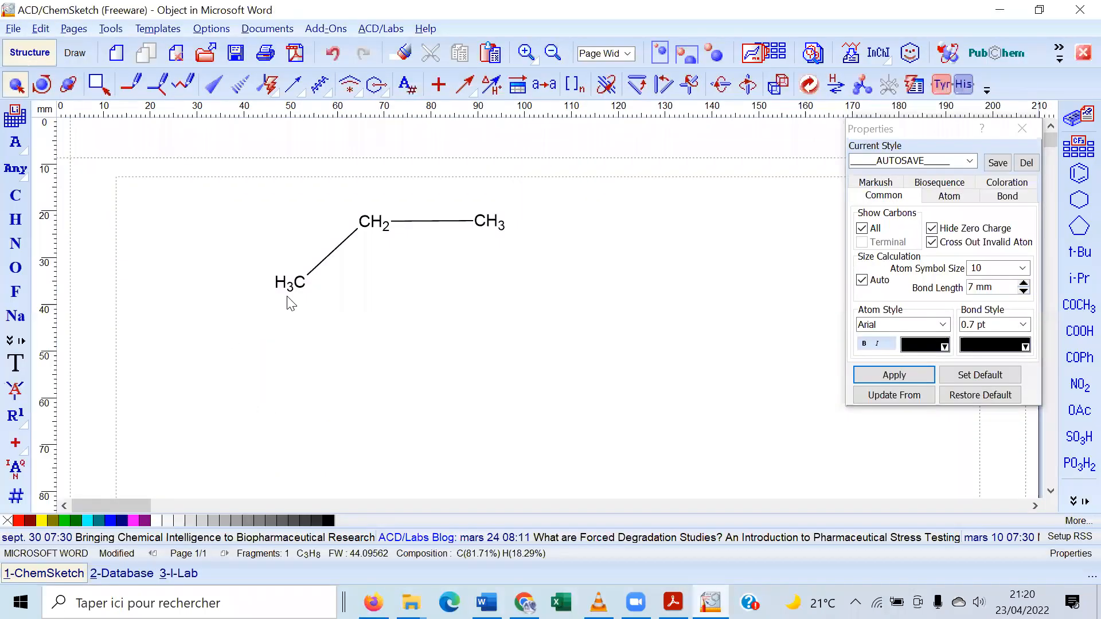
click(17, 268)
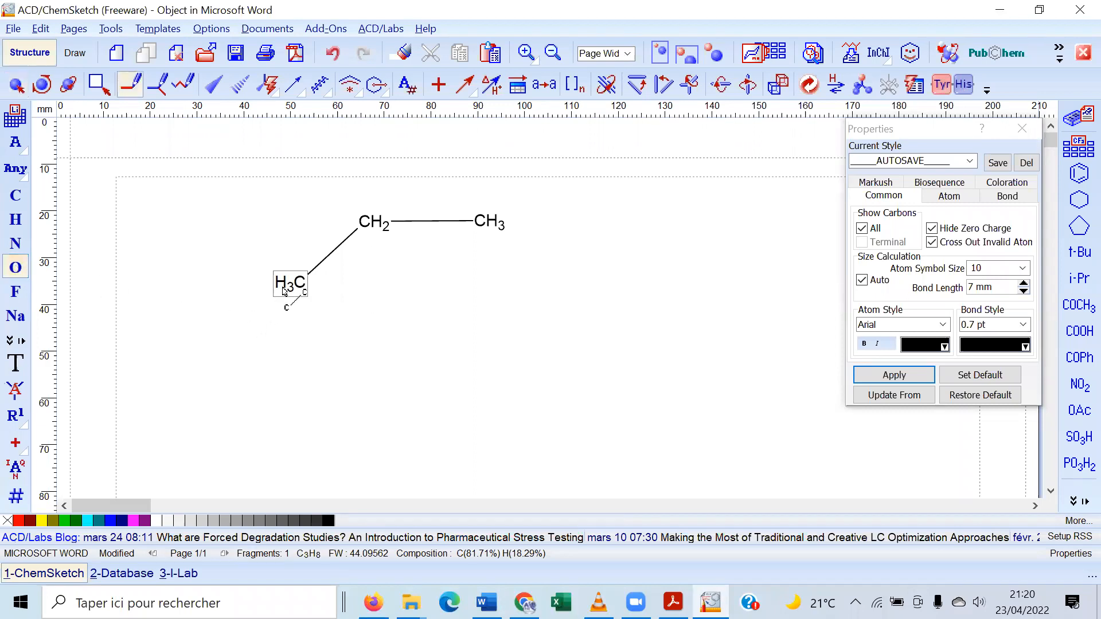
drag(283, 291, 227, 286)
drag(375, 224, 366, 156)
drag(486, 225, 493, 281)
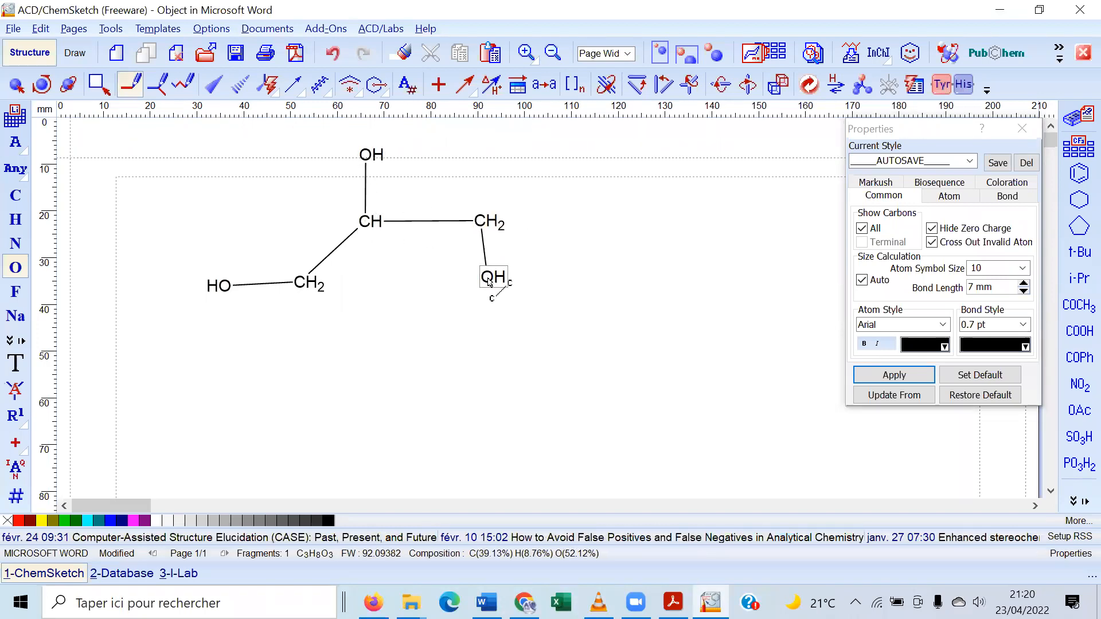
Select the whole molecule and apply Clean Structure twice to regularize its layout
click(16, 84)
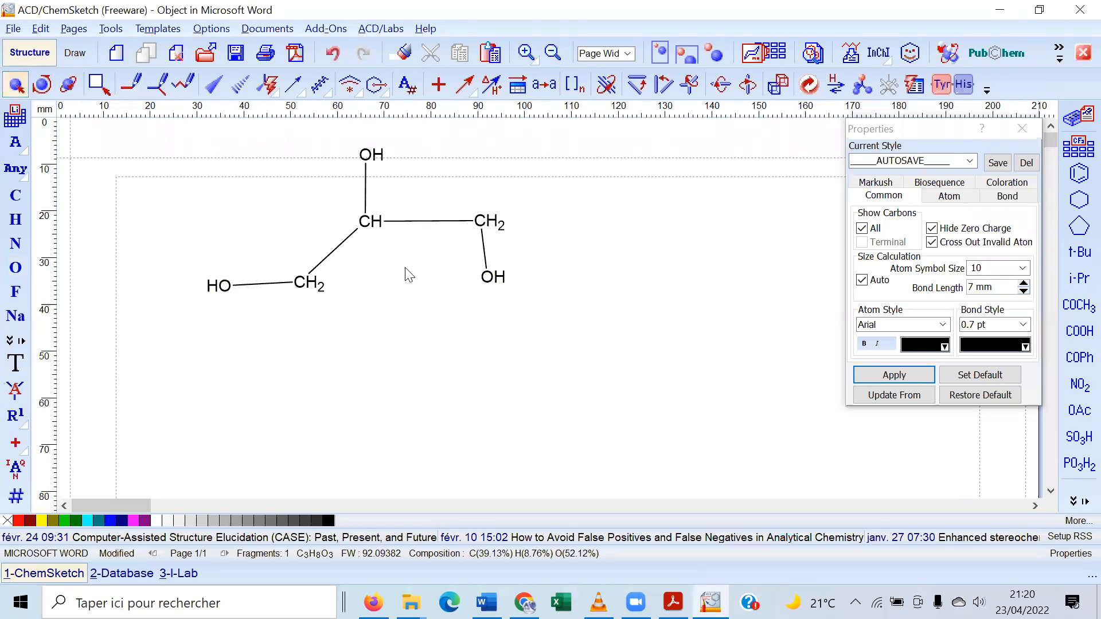
key(ctrl+a)
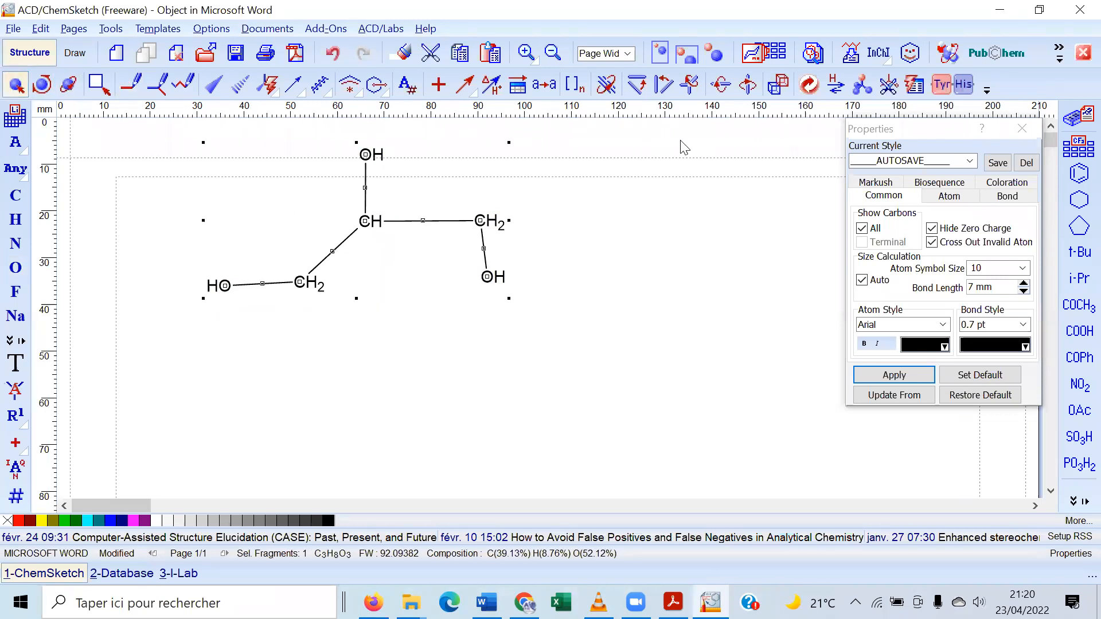
click(809, 84)
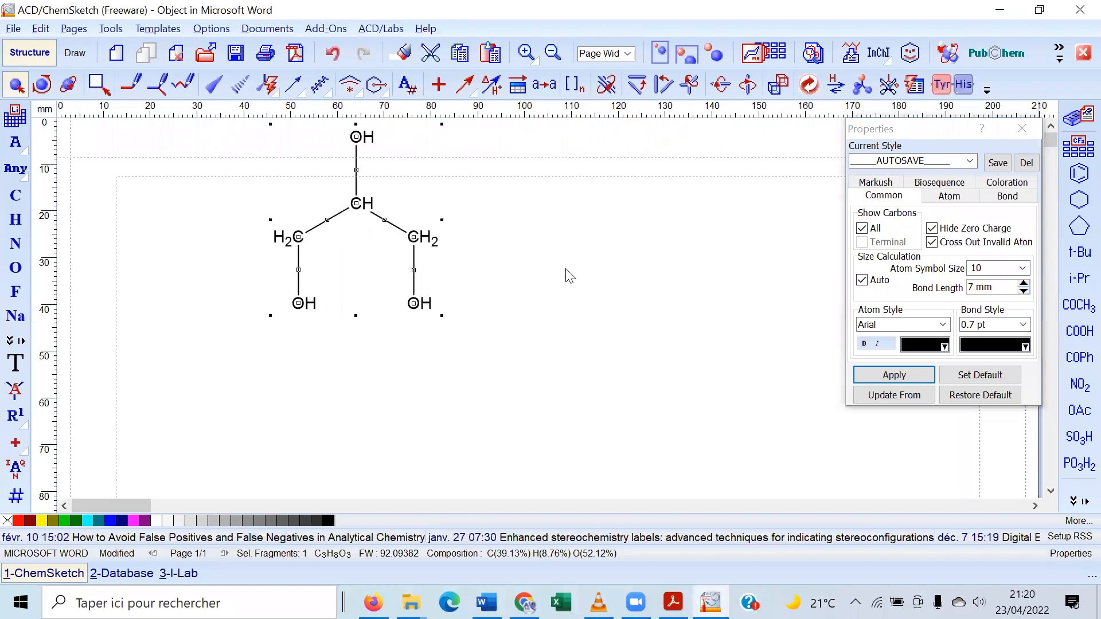
click(809, 85)
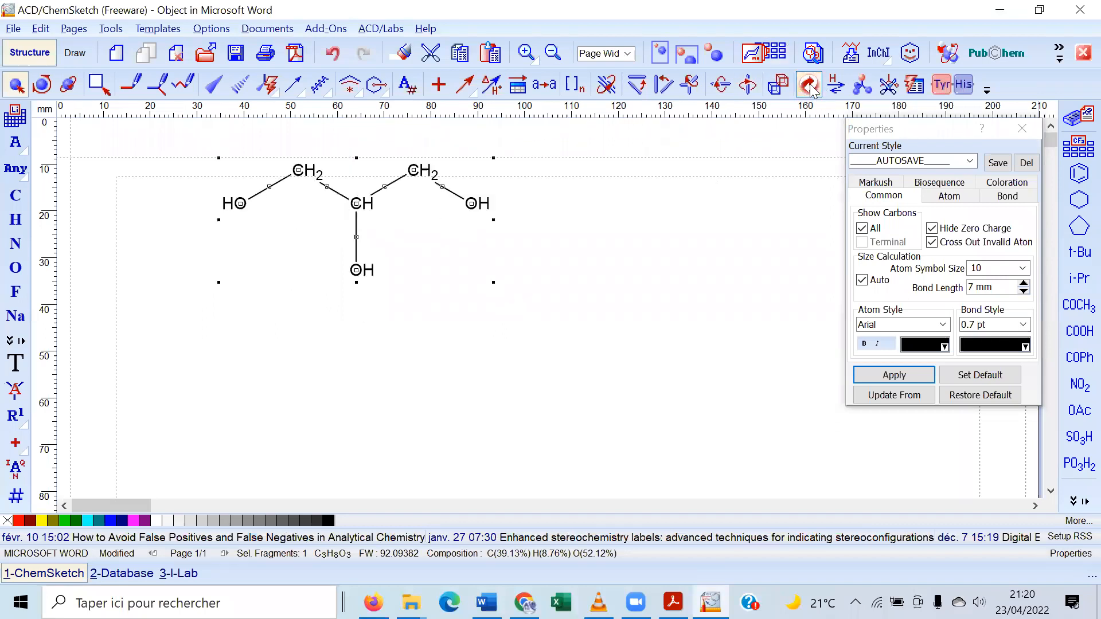
click(607, 314)
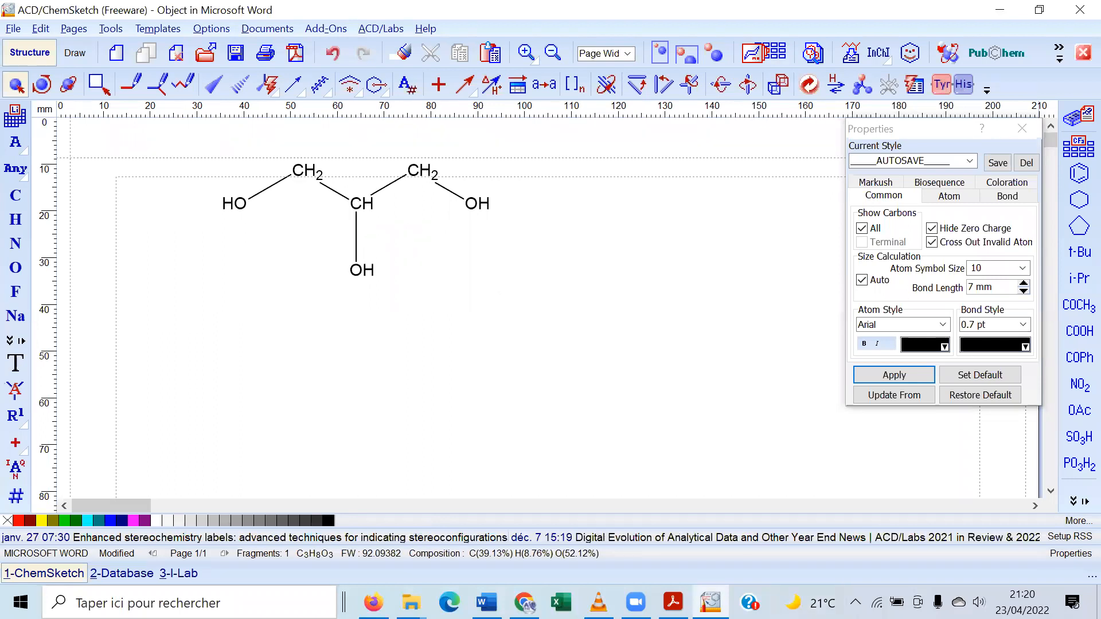
Compare the molecule with the PDF model, then select it and generate its name beneath the structure
key(alt+Tab)
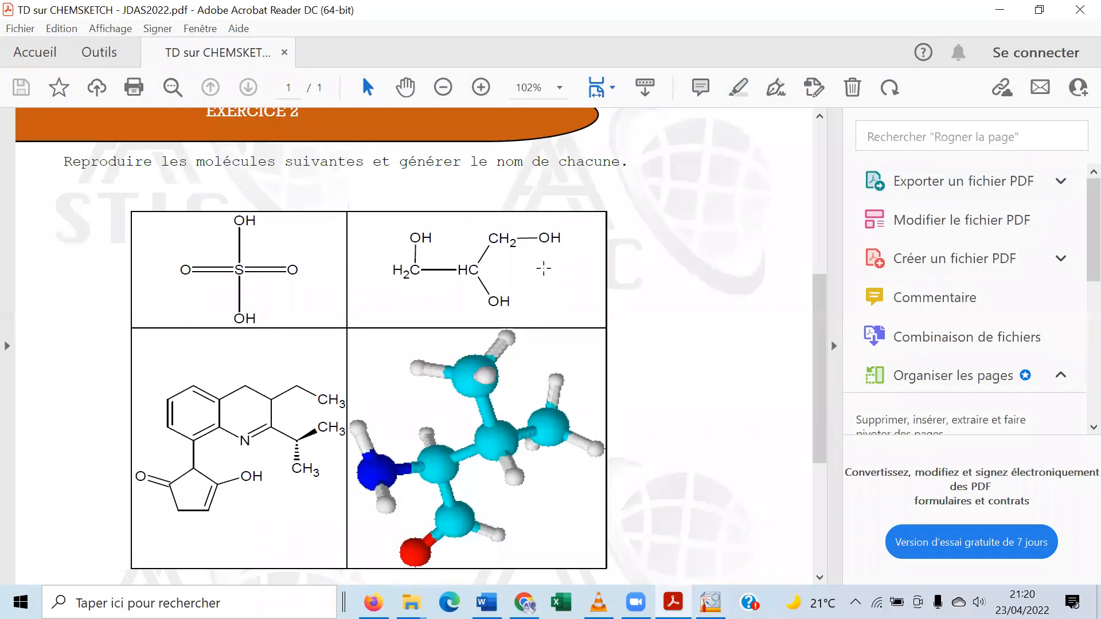
key(alt+Tab)
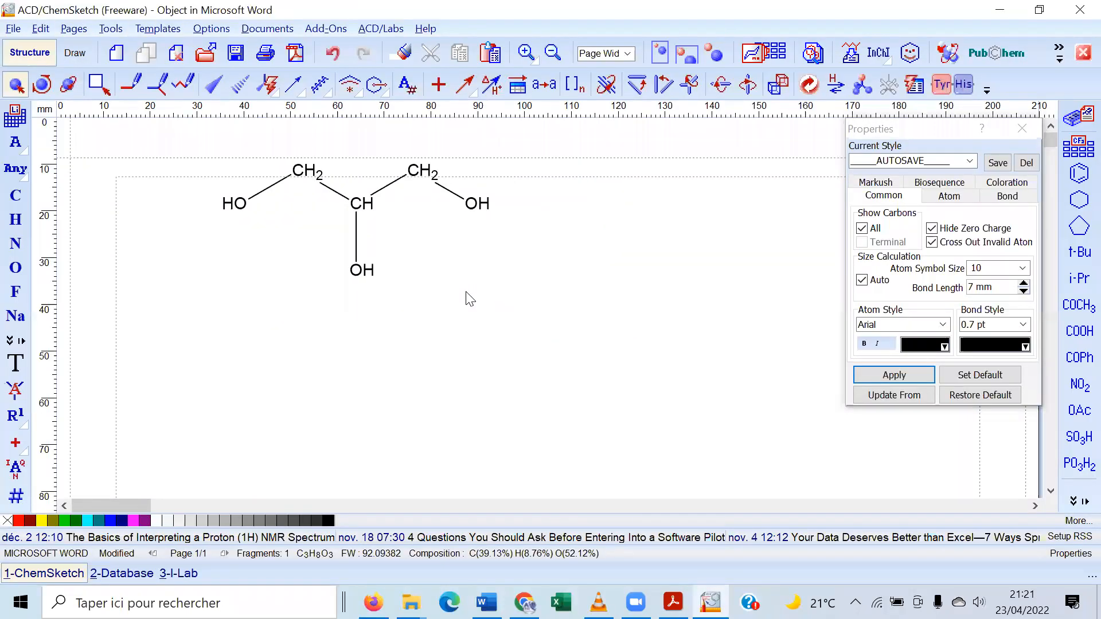
key(ctrl+a)
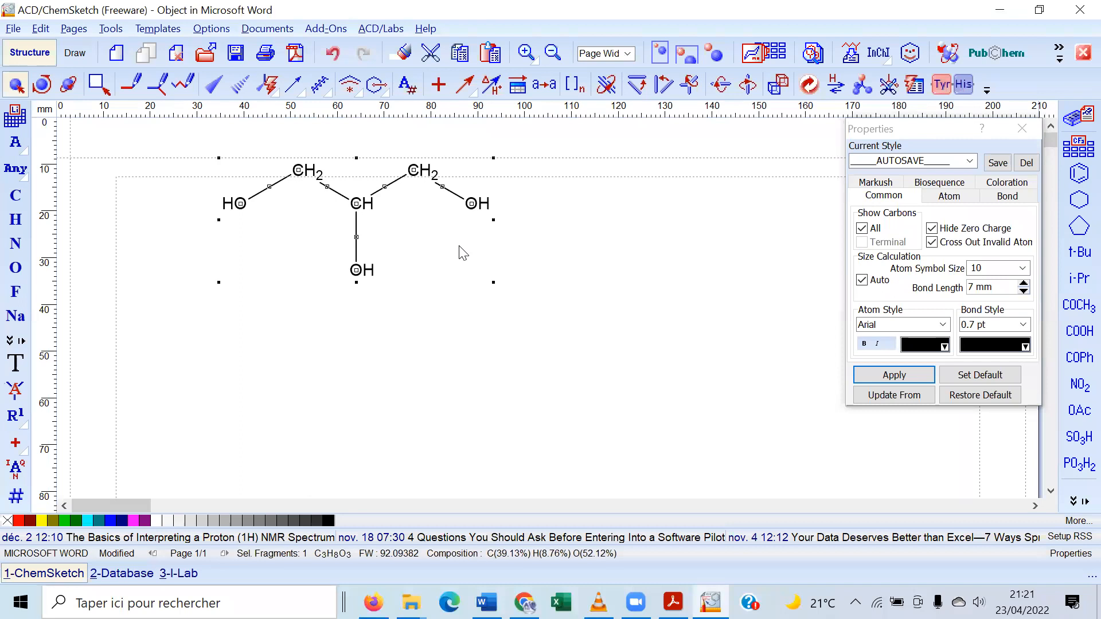
click(851, 53)
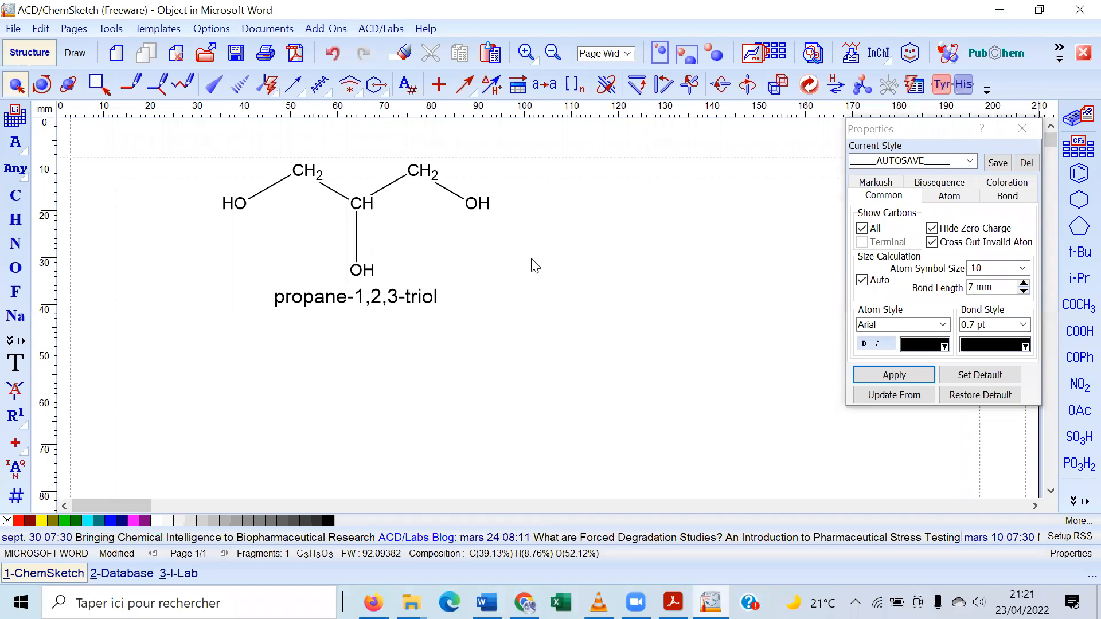
Copy the propane-1,2,3-triol structure with its generated name into the Word report under a new item b) of Exercice 2
key(ctrl+a)
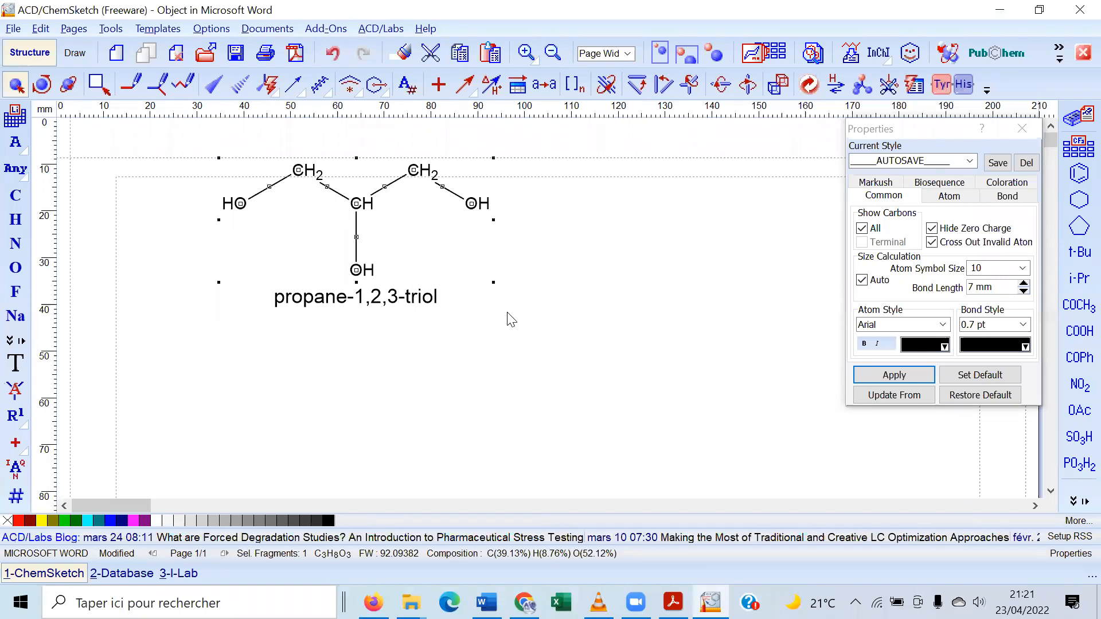
drag(534, 337, 197, 137)
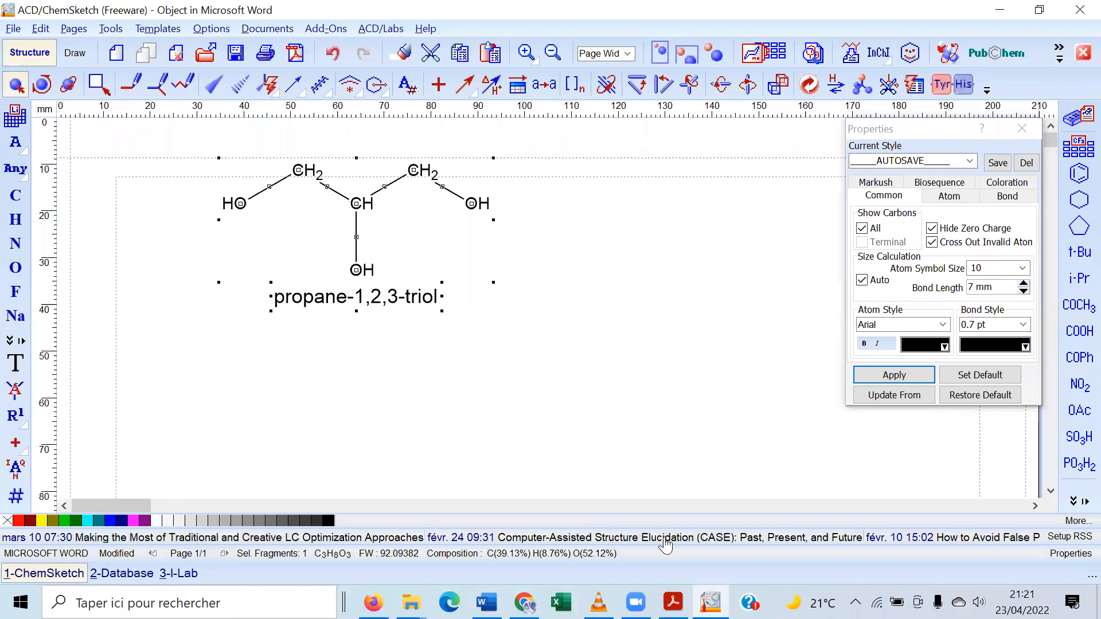
click(486, 602)
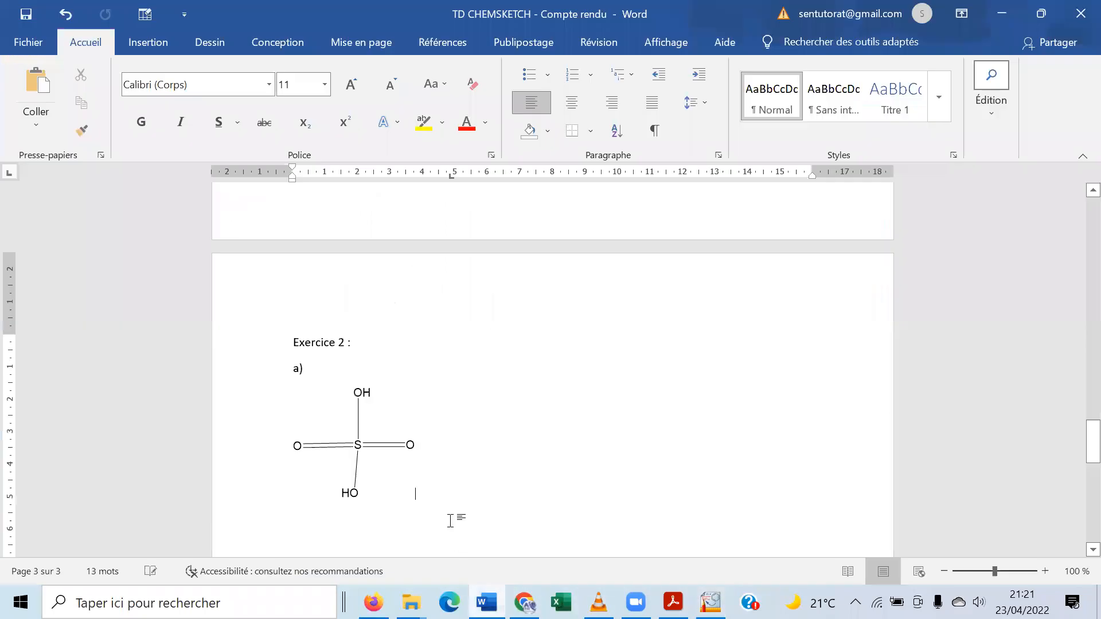
key(Return)
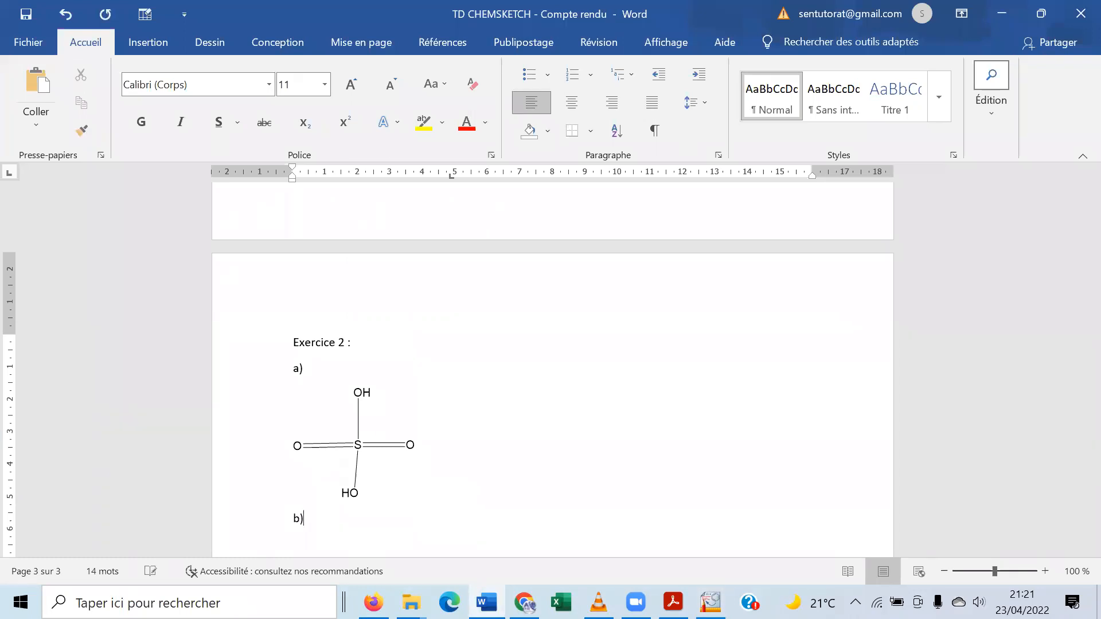
key(ctrl+v)
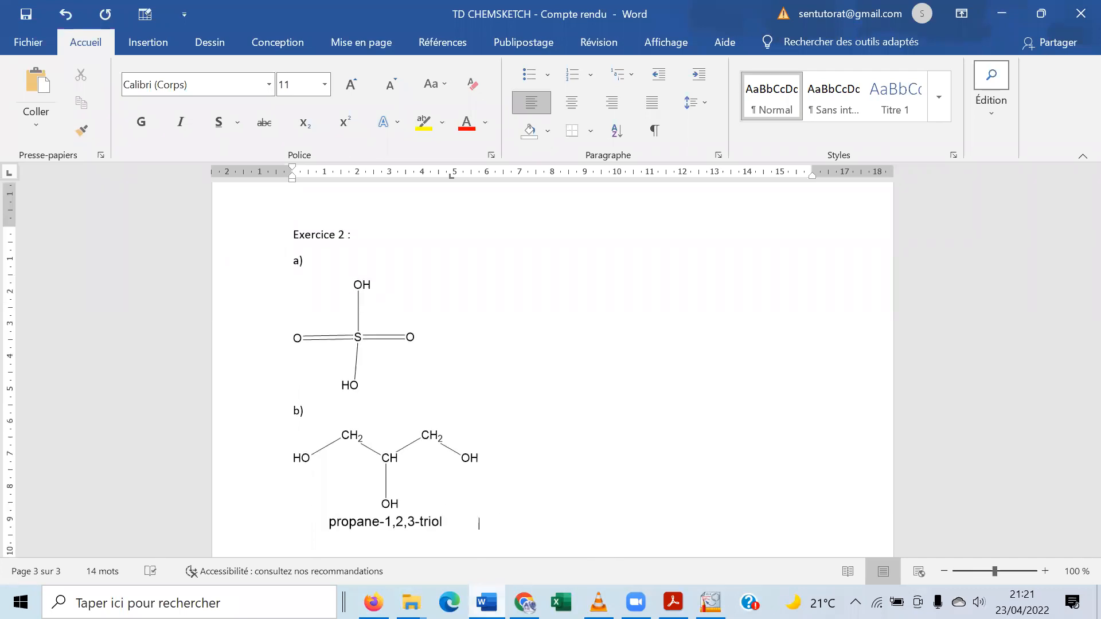
Return to ChemSketch, clear the structure and its name from the page, and consult the third molecule in the PDF
mouse_move(709, 602)
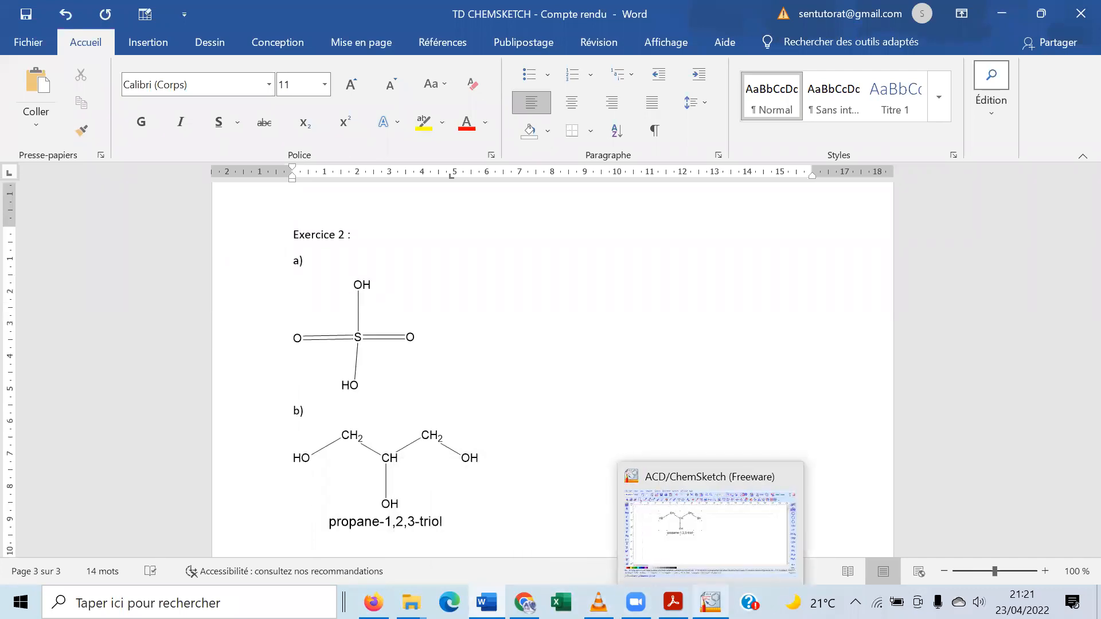
click(659, 516)
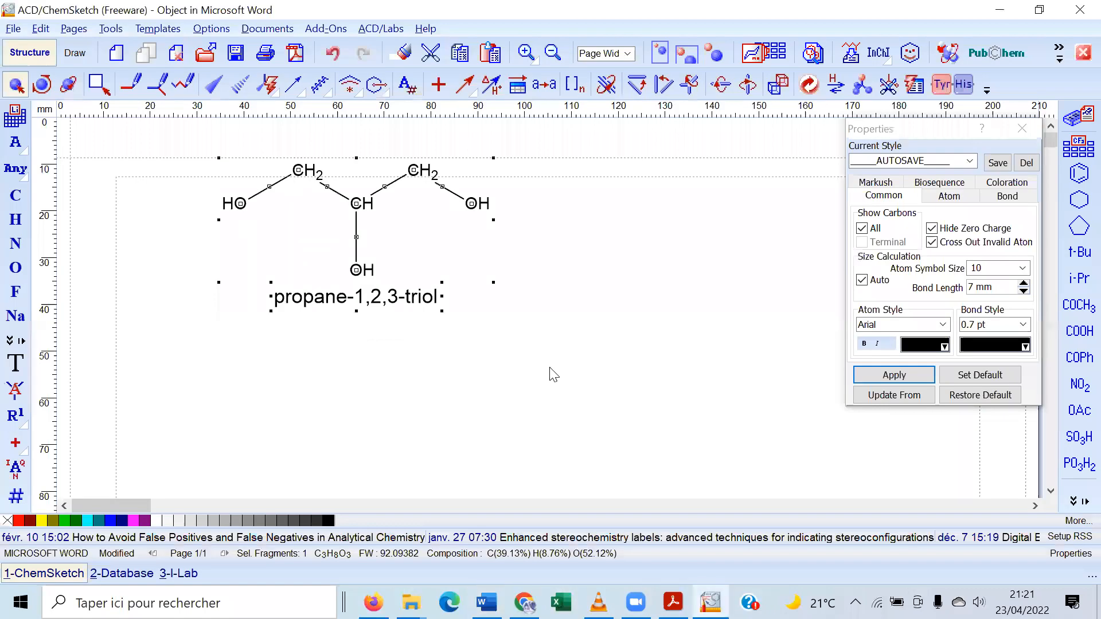
key(Delete)
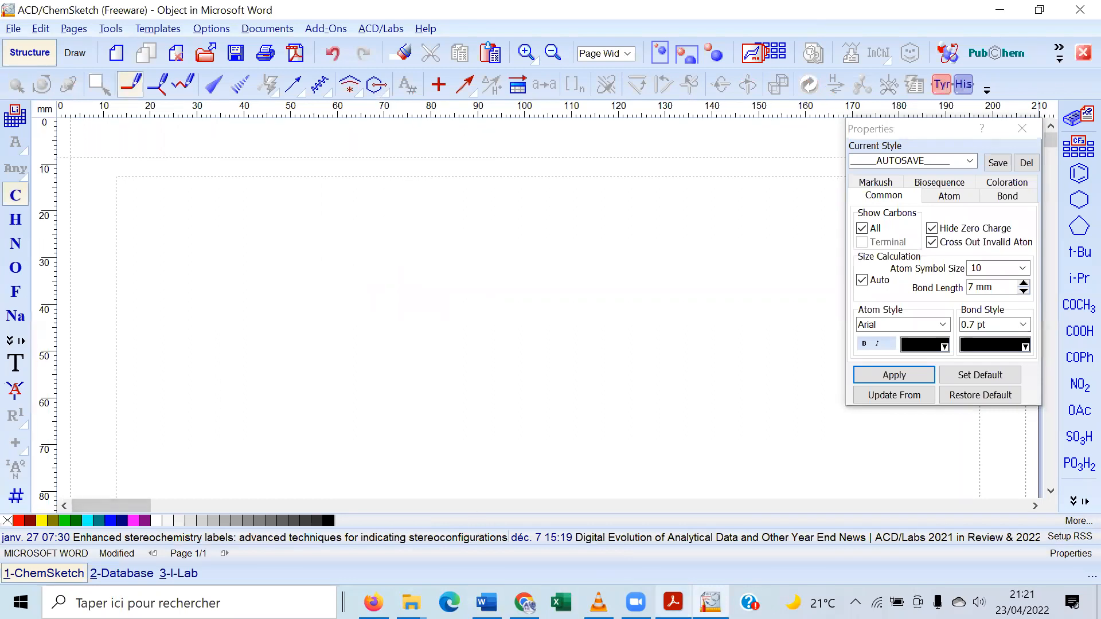
key(alt+Tab)
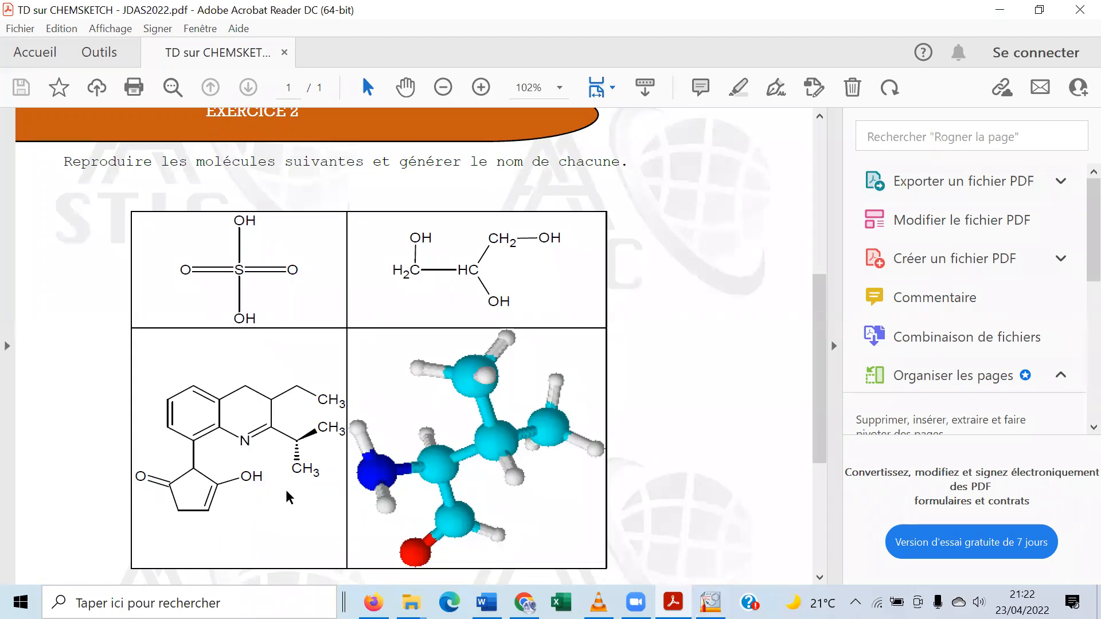
mouse_move(709, 602)
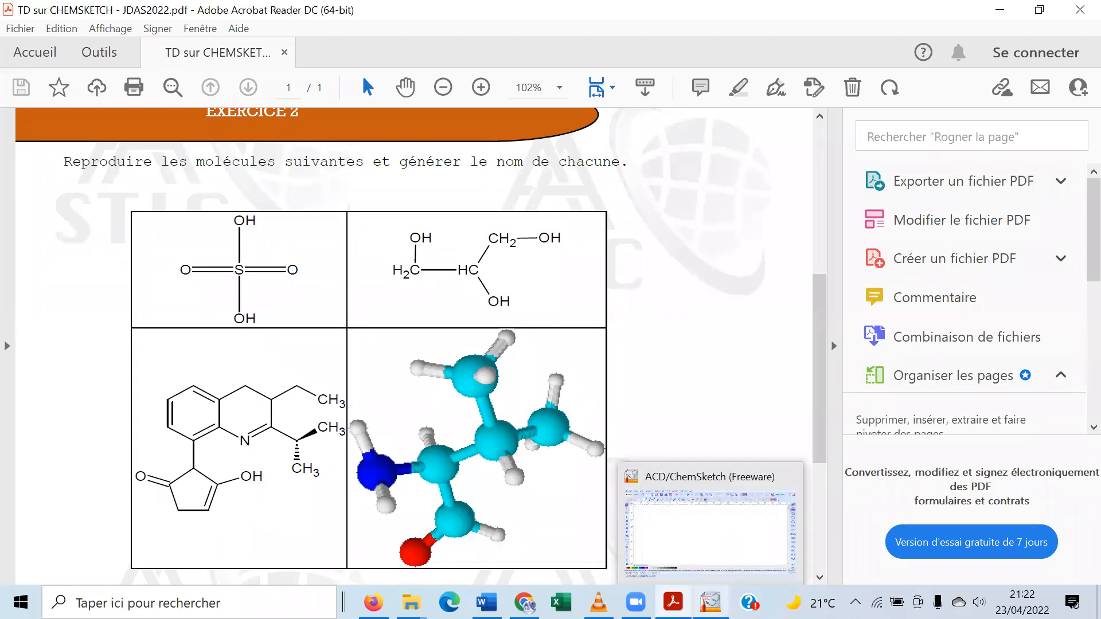
click(711, 531)
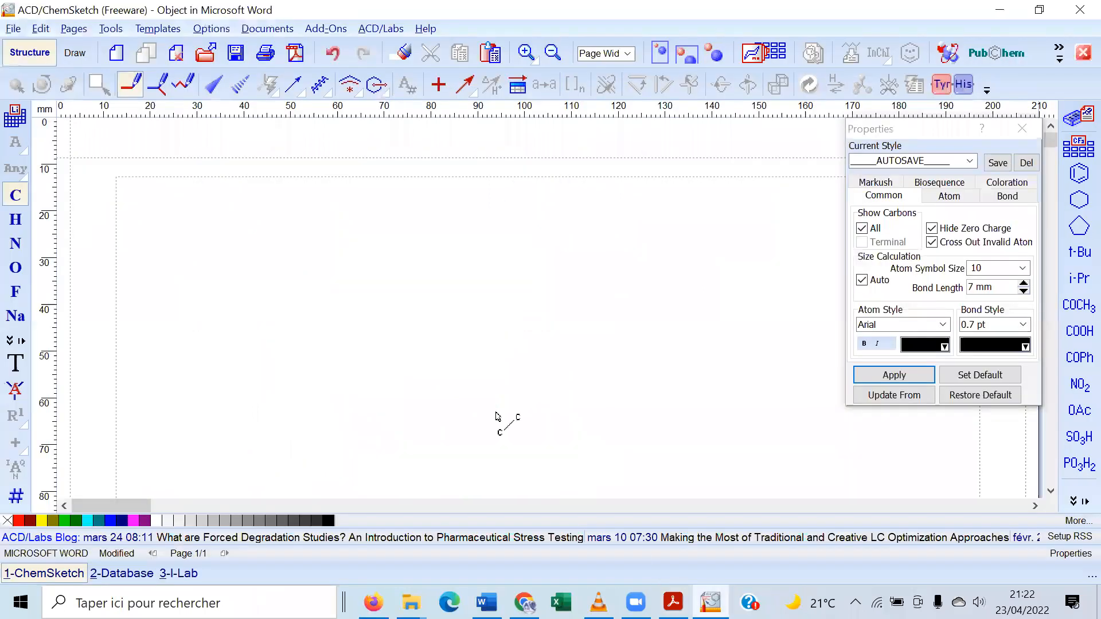
Draw a five-membered ring with a double bond on its lower-right side and attach a single-bonded oxygen to its upper-right carbon
click(1077, 229)
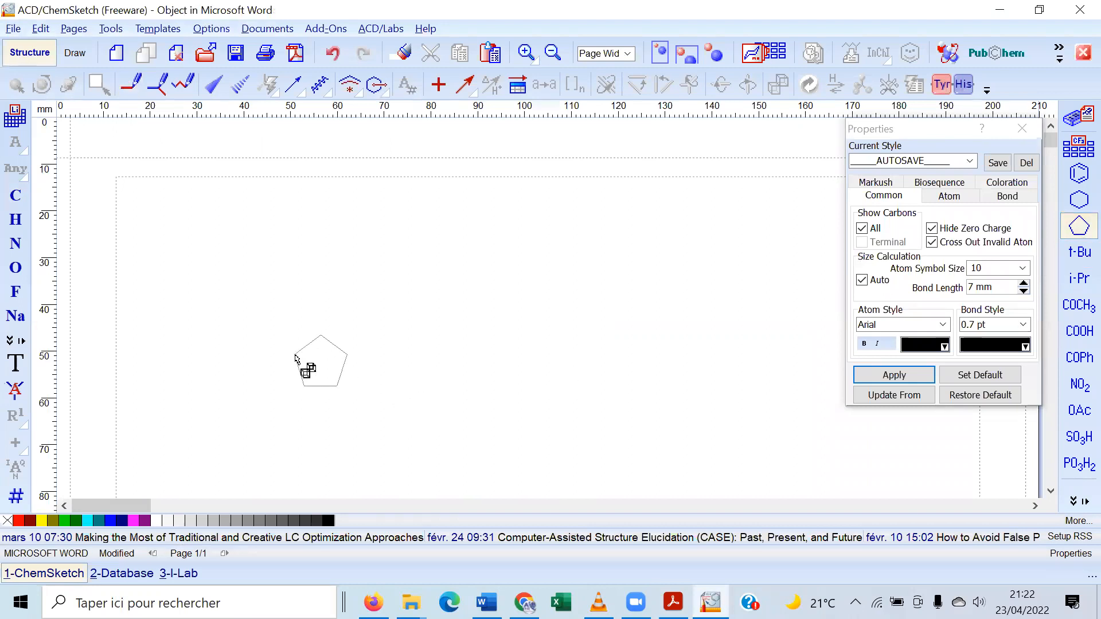
click(295, 358)
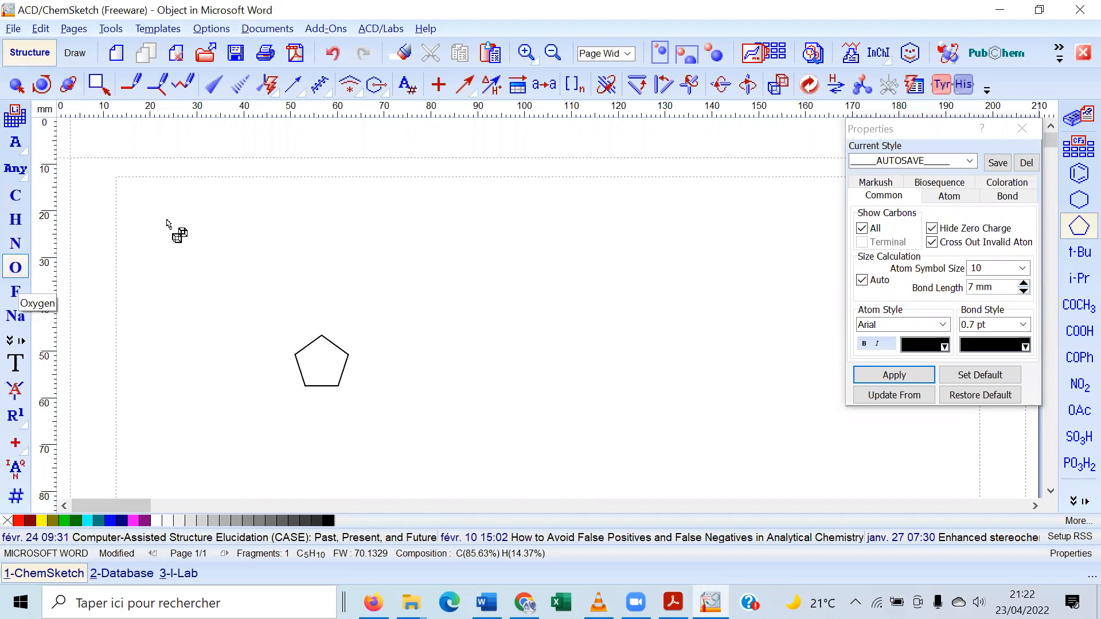
click(163, 89)
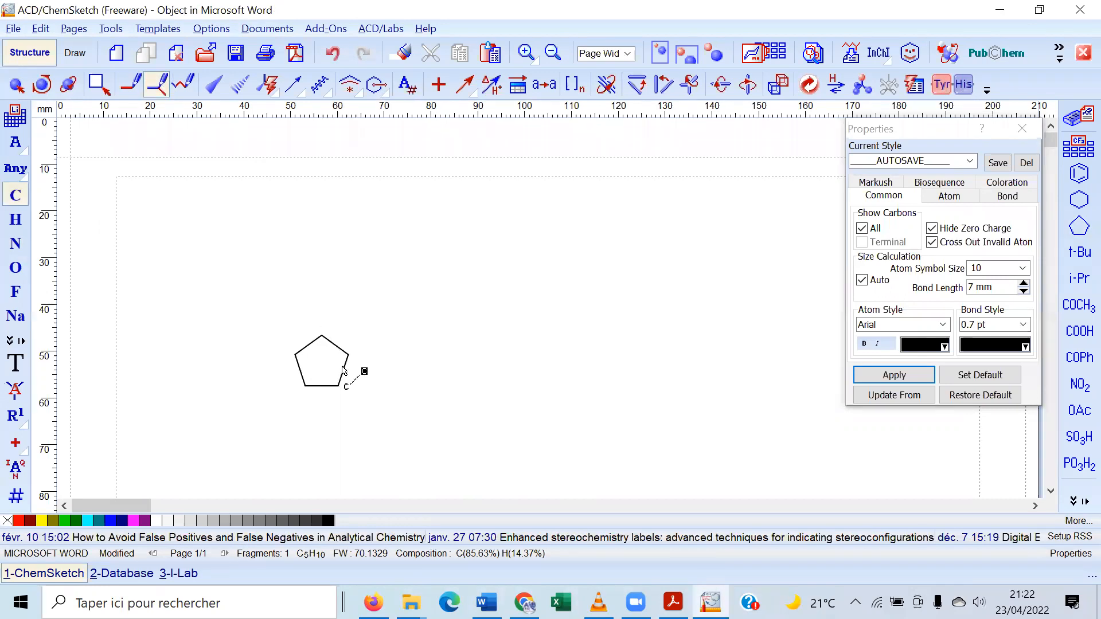
click(343, 370)
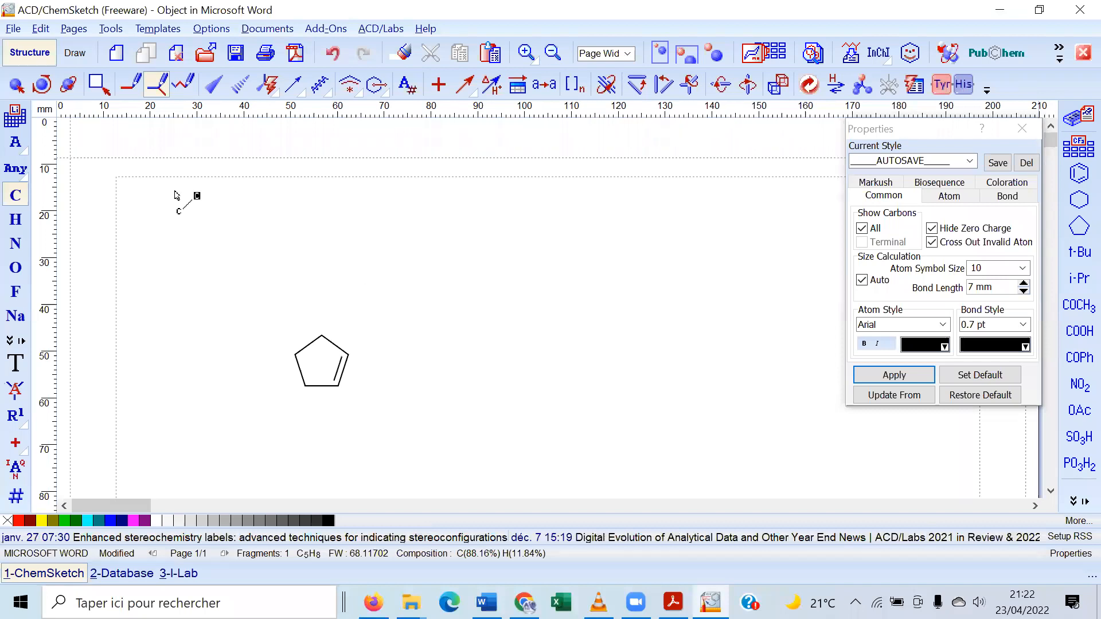
click(21, 271)
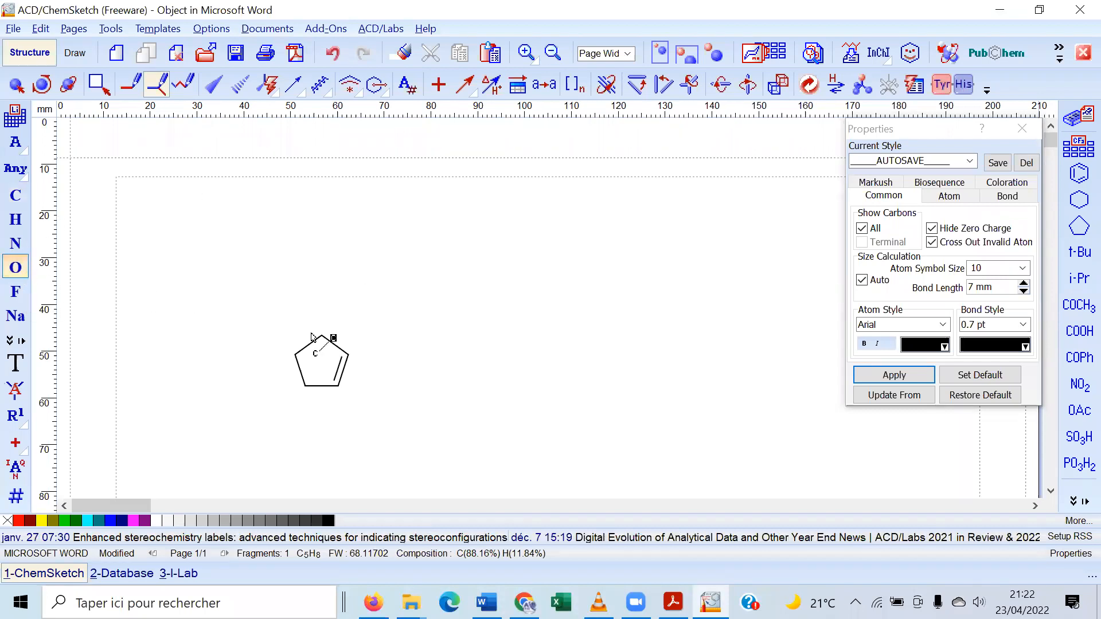
click(348, 357)
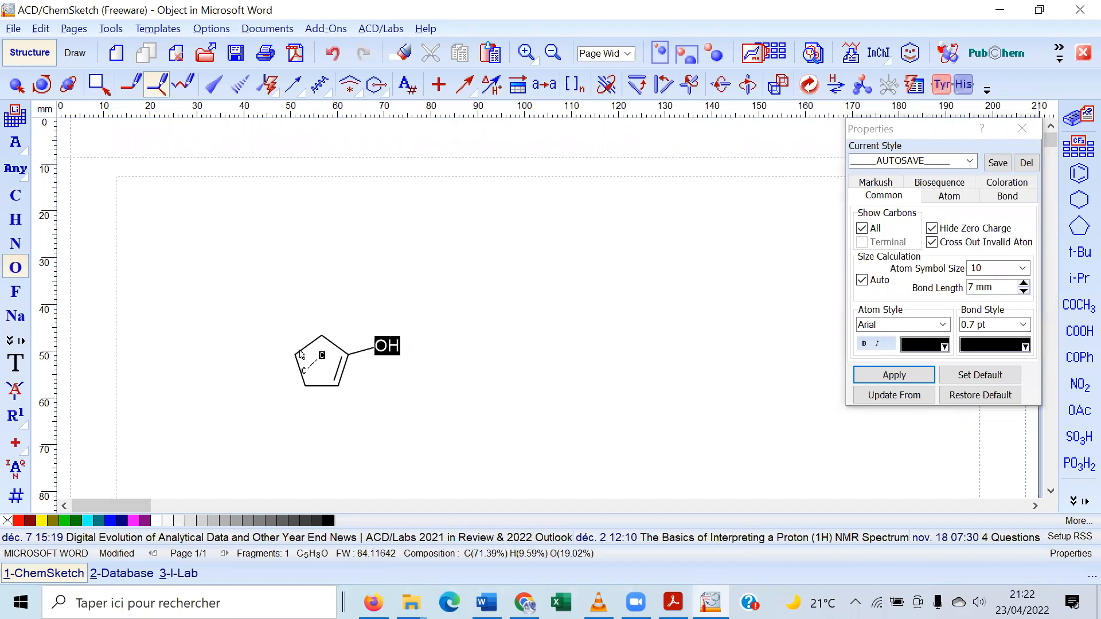
drag(295, 354, 234, 339)
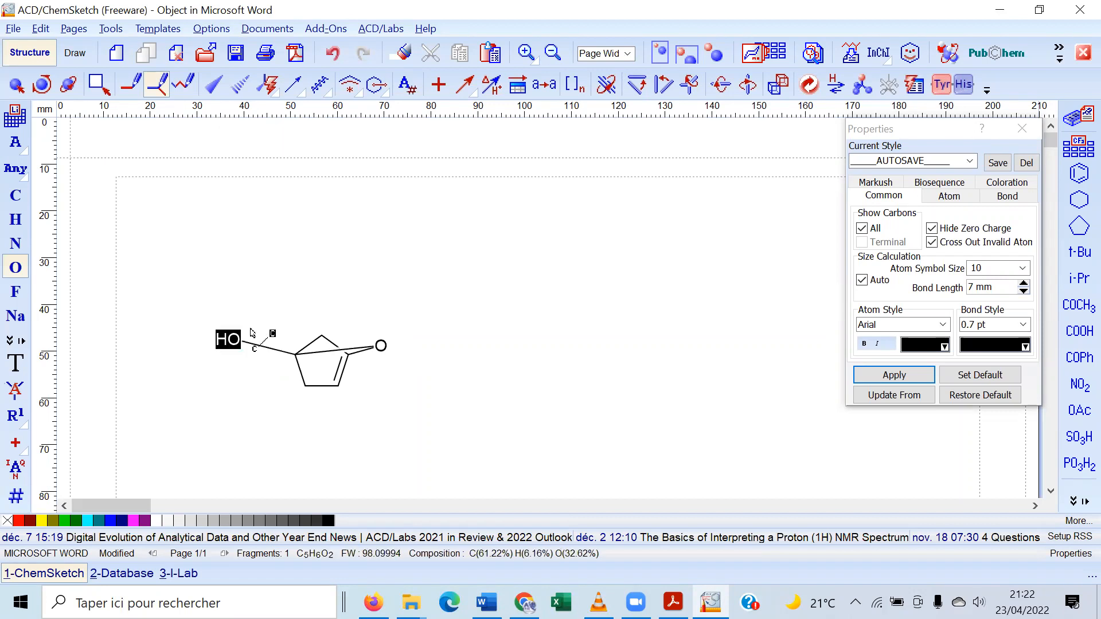
click(327, 54)
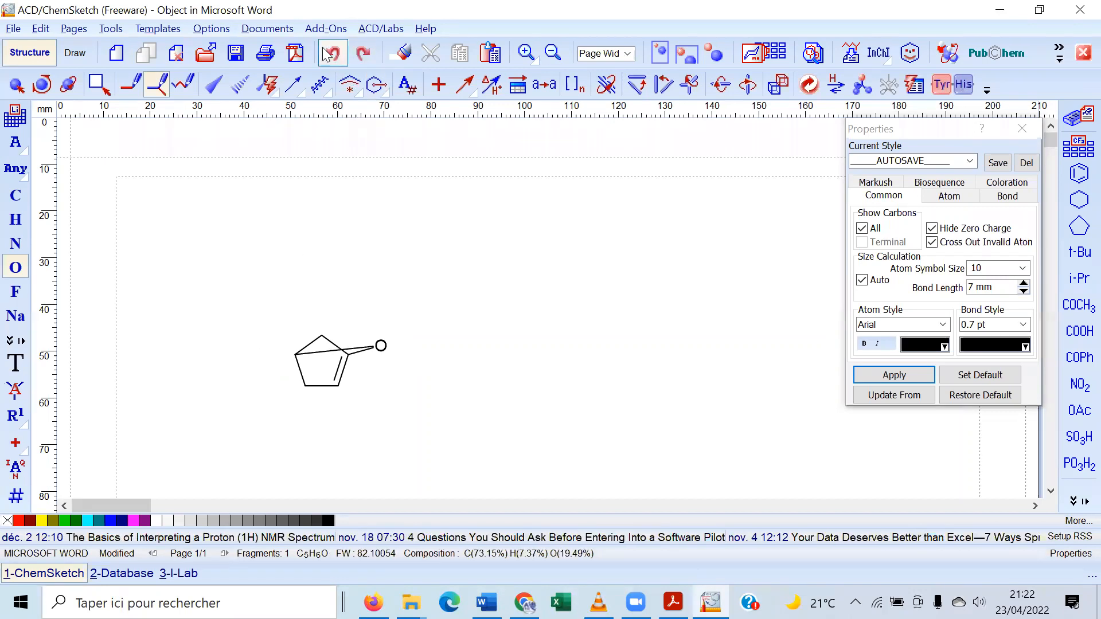
click(327, 54)
Following the PDF model, attach a double-bonded oxygen to the ring's upper-left carbon and a benzene ring to its top carbon
drag(294, 356, 254, 344)
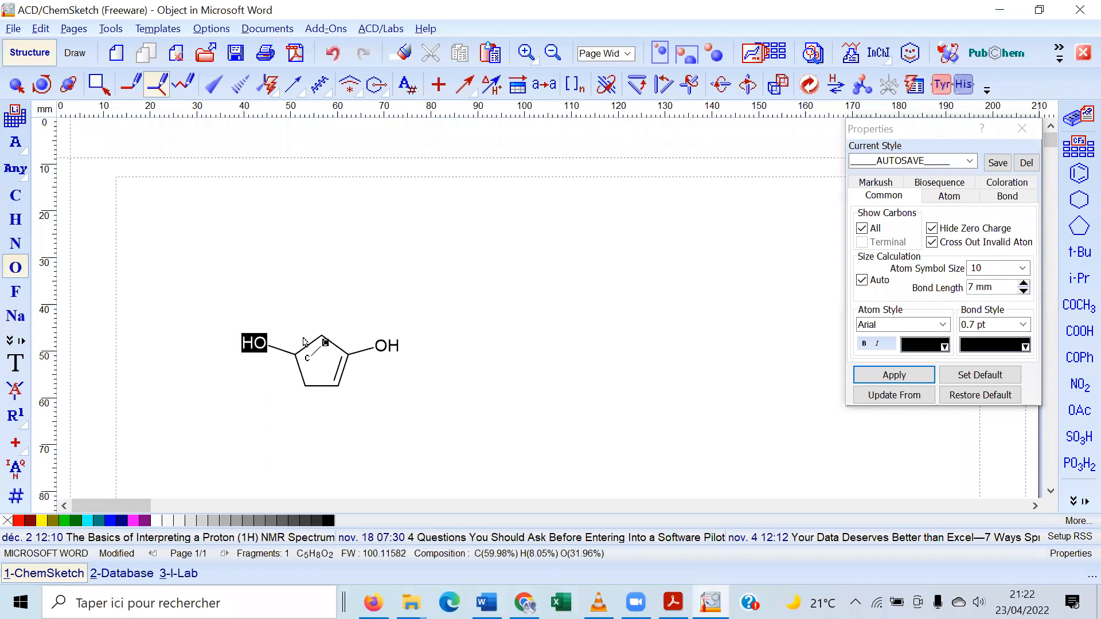
click(281, 352)
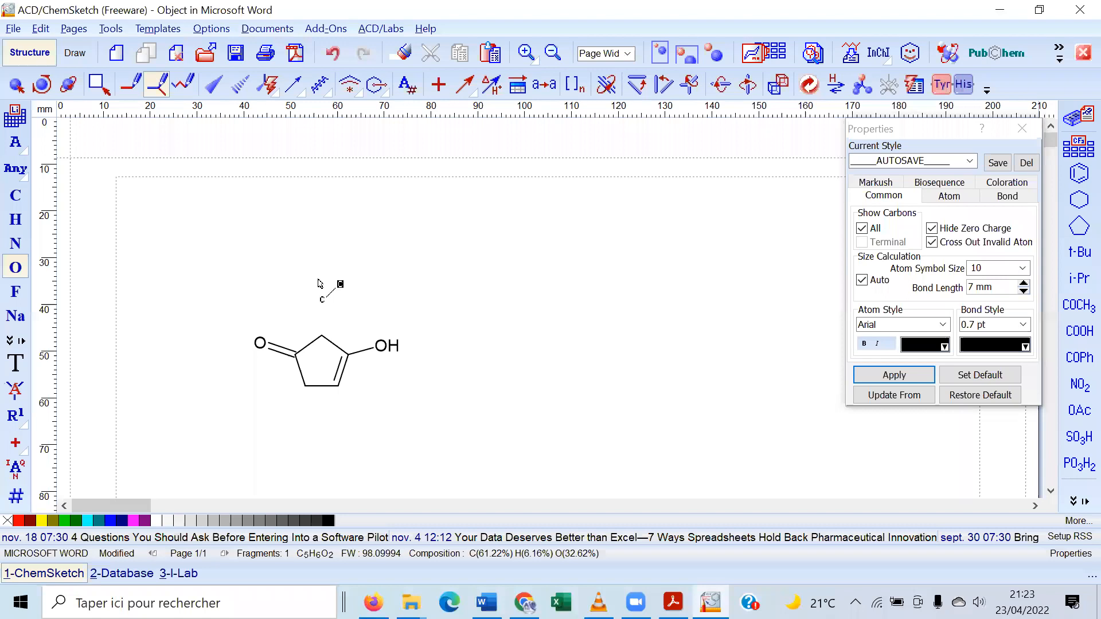
key(alt+Tab)
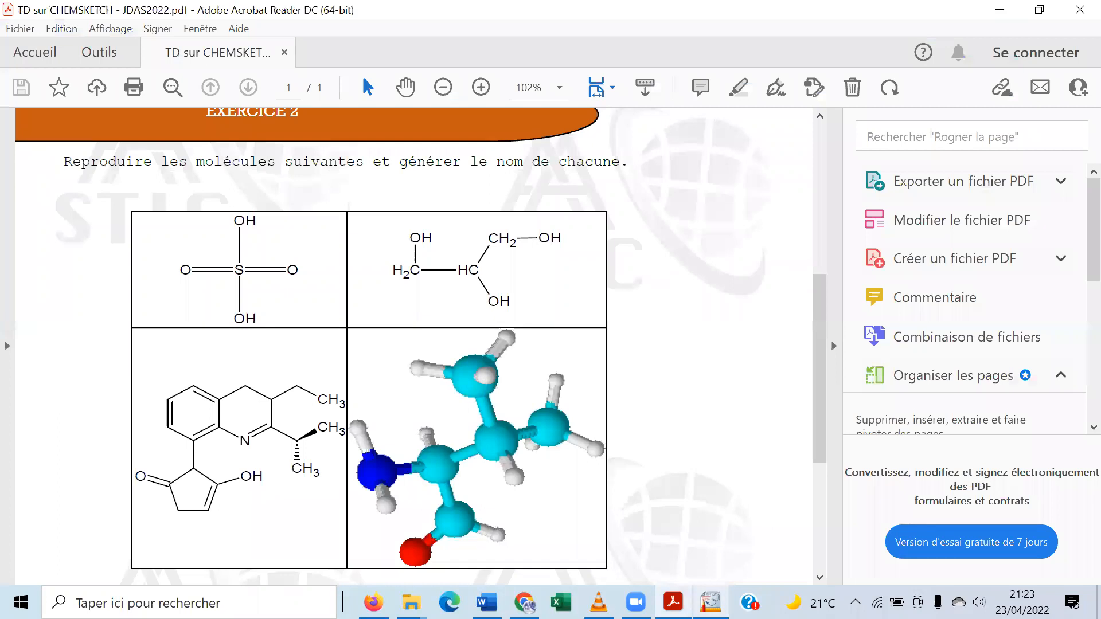
key(alt+Tab)
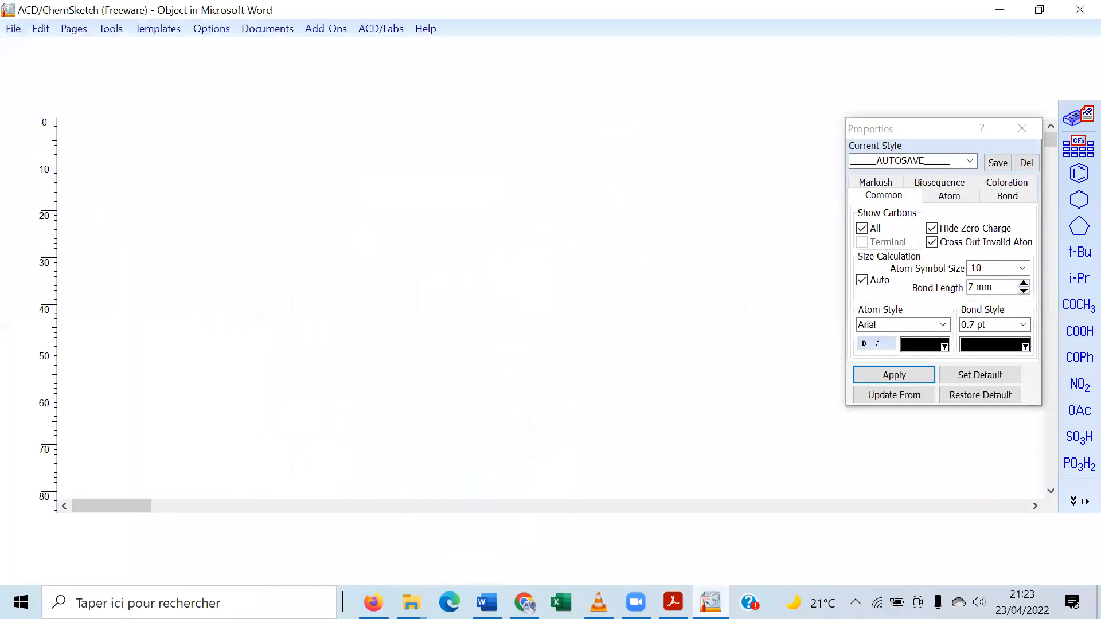
click(1077, 178)
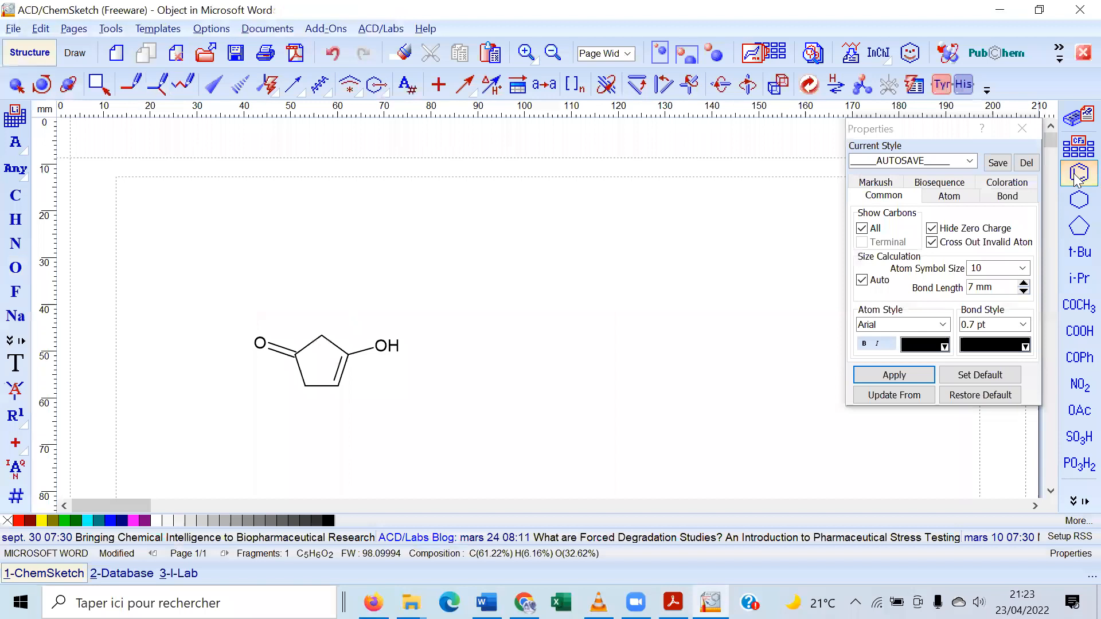
click(324, 340)
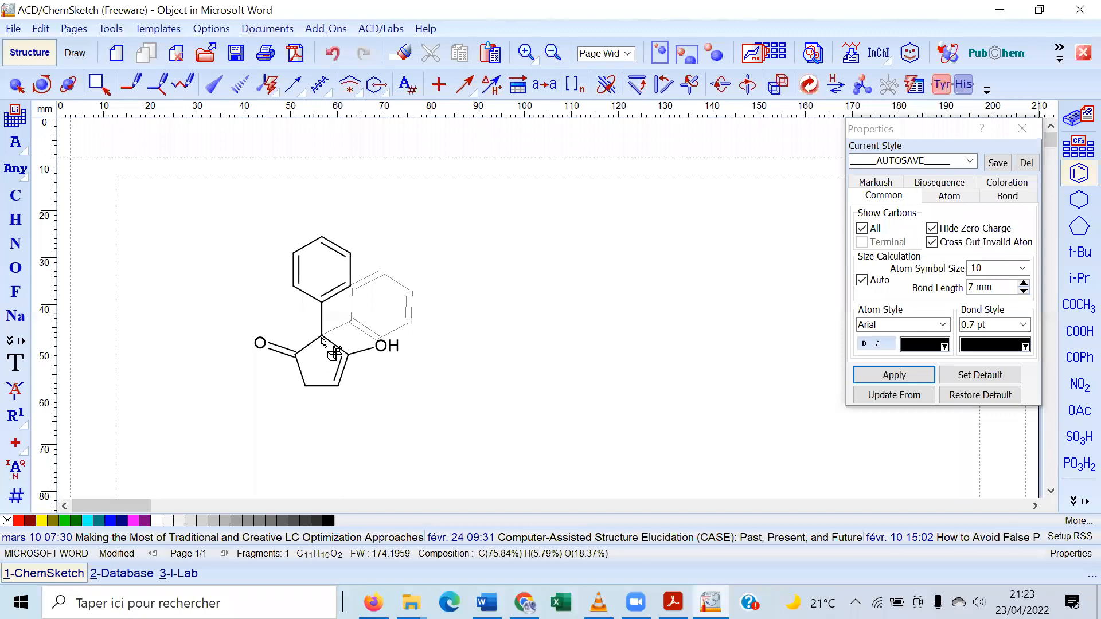
Consult the PDF model and fuse a cyclohexane ring onto the right-hand bond of the benzene ring
click(710, 601)
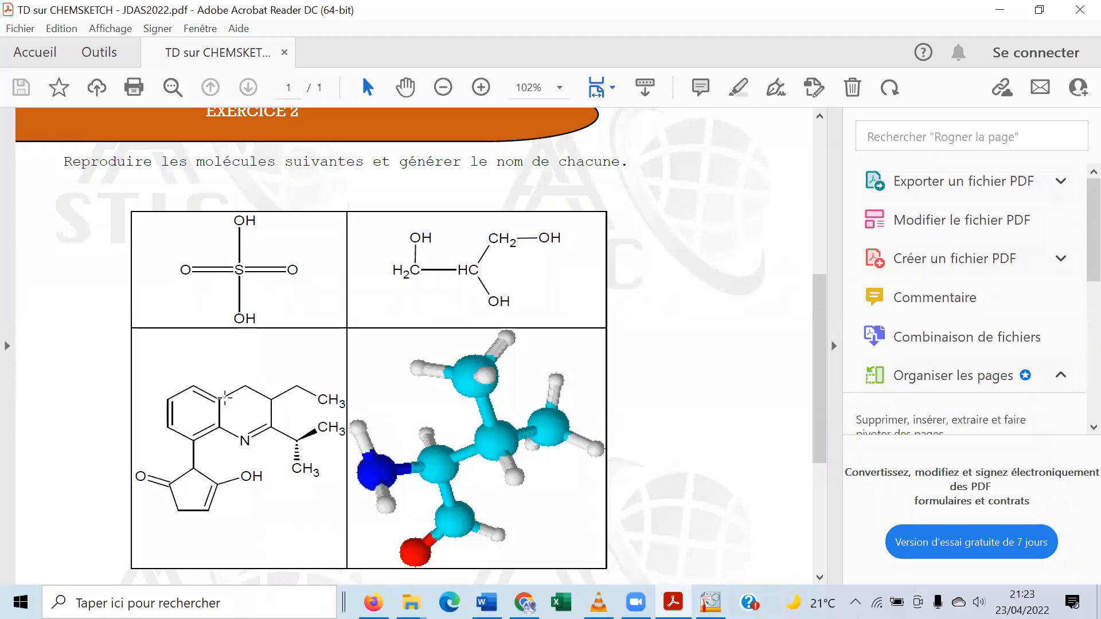
click(710, 602)
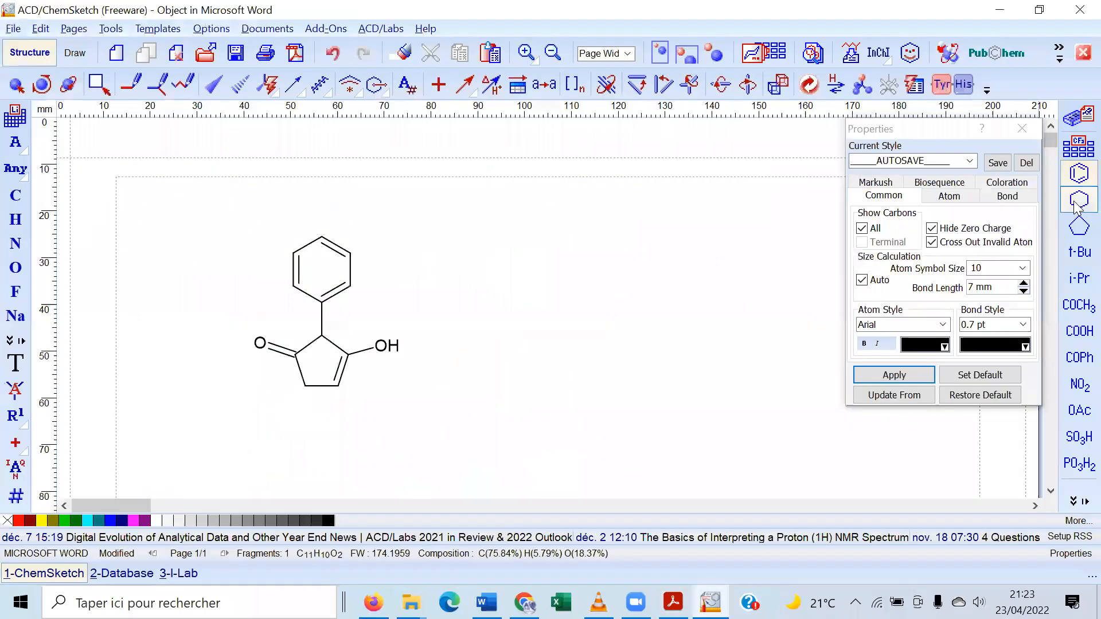
click(1074, 204)
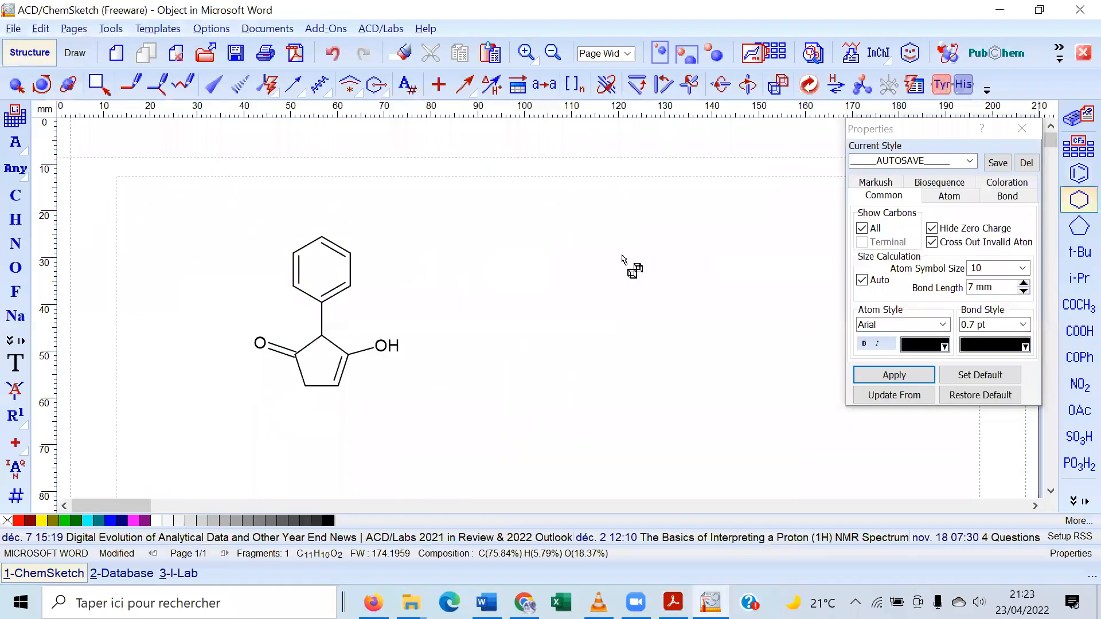
click(352, 270)
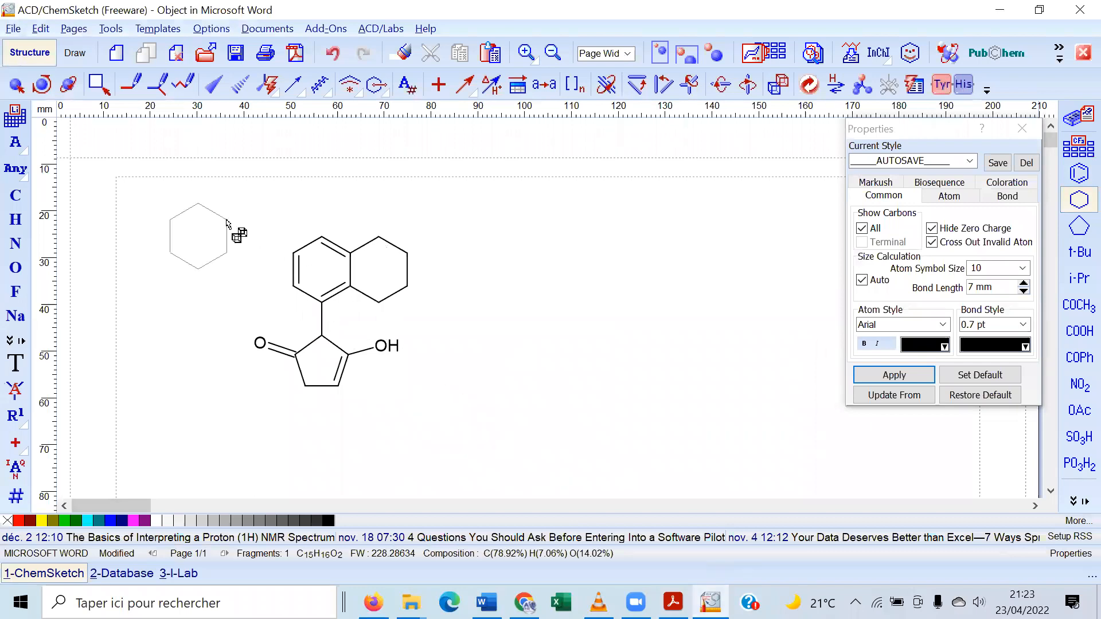
Replace the fused ring's bottom carbon with nitrogen, make its bond to the lower-right carbon double, and check against the PDF model
click(18, 244)
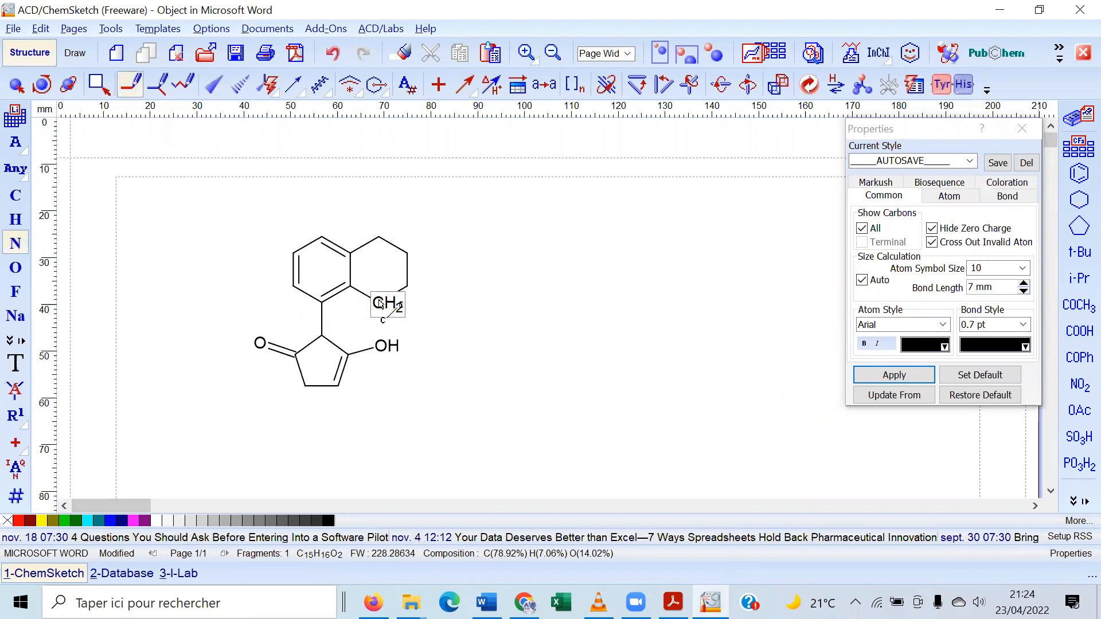
click(382, 304)
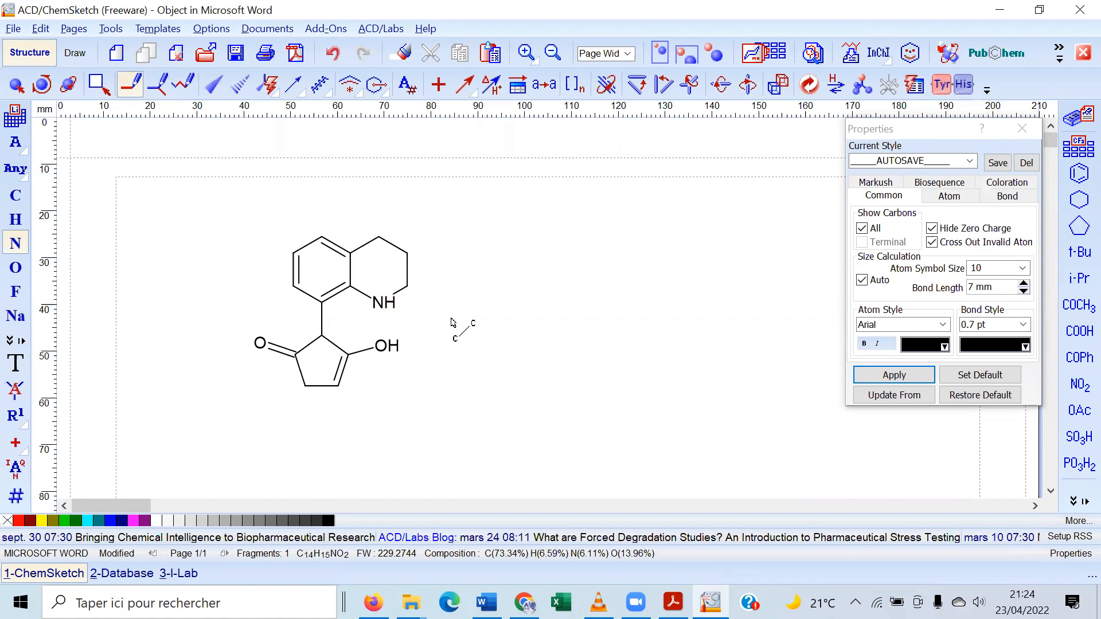
click(164, 89)
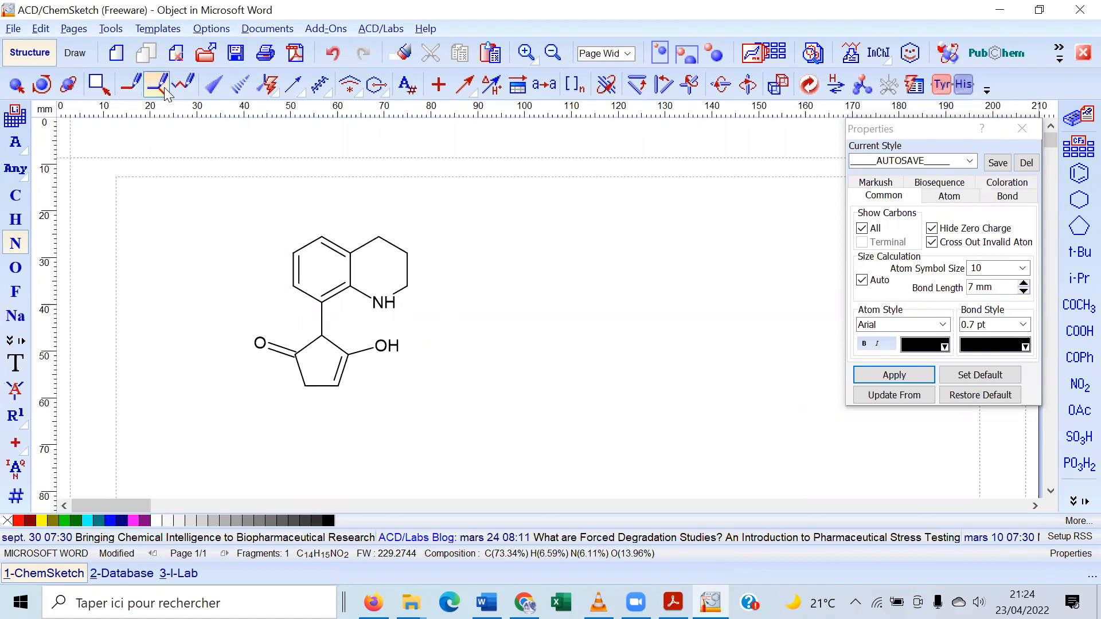
click(399, 292)
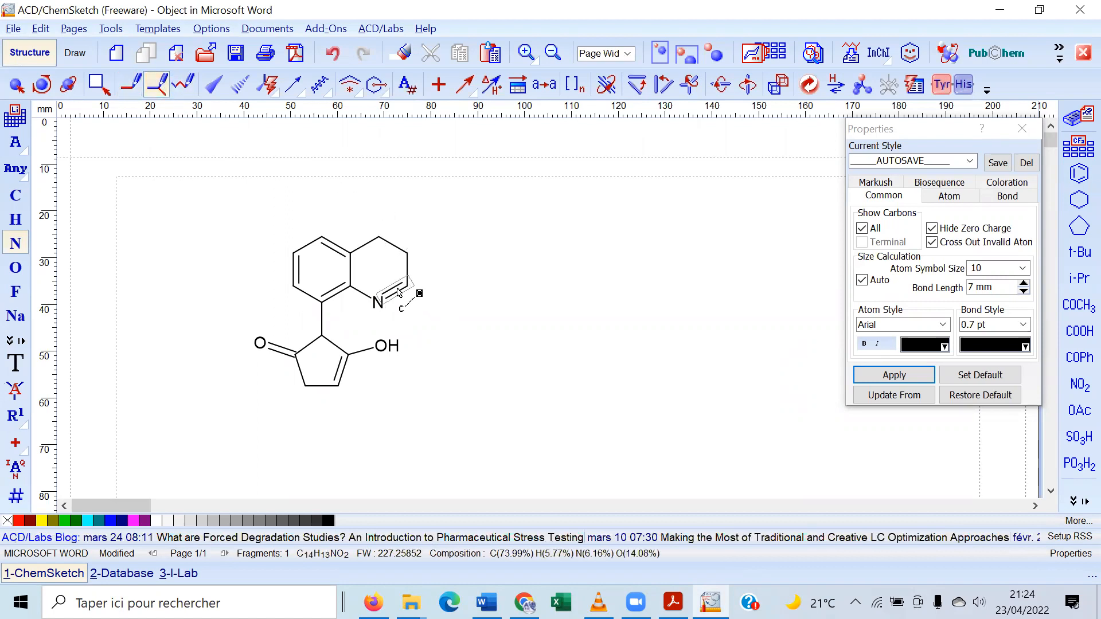
click(672, 602)
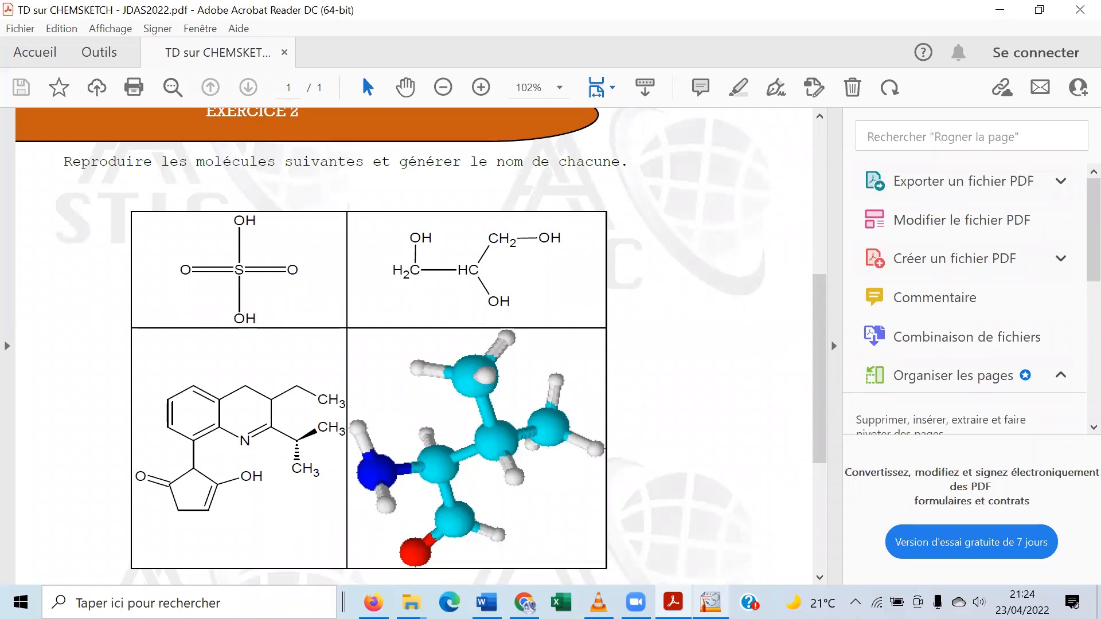
click(711, 602)
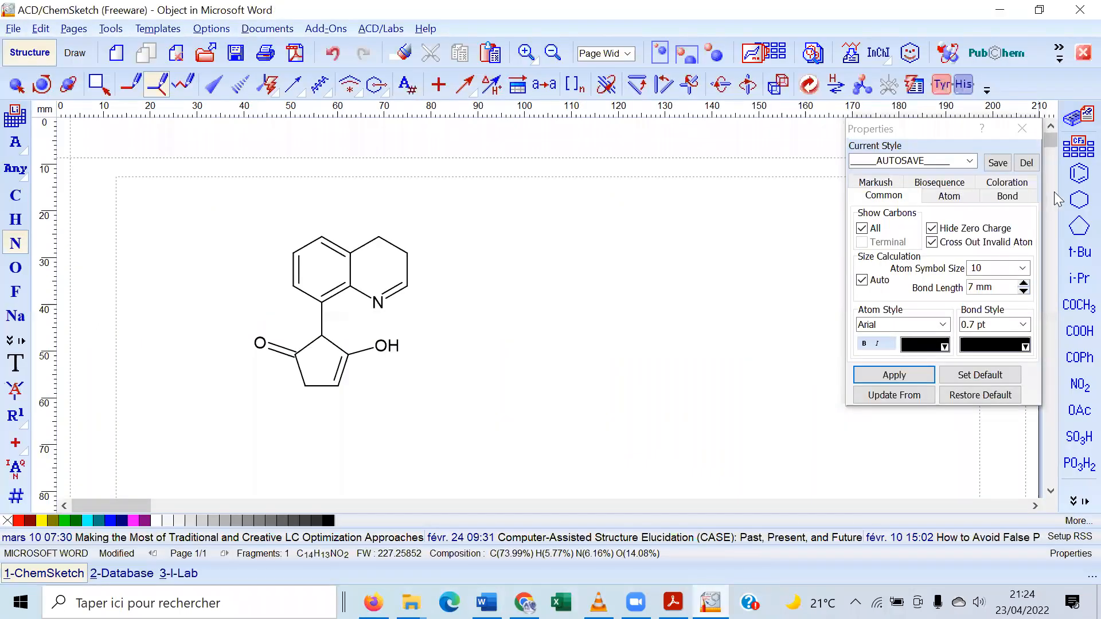
Fuse a cyclohexane ring onto the right-hand bond of the nitrogen-containing ring and compare it with the PDF model
click(1079, 200)
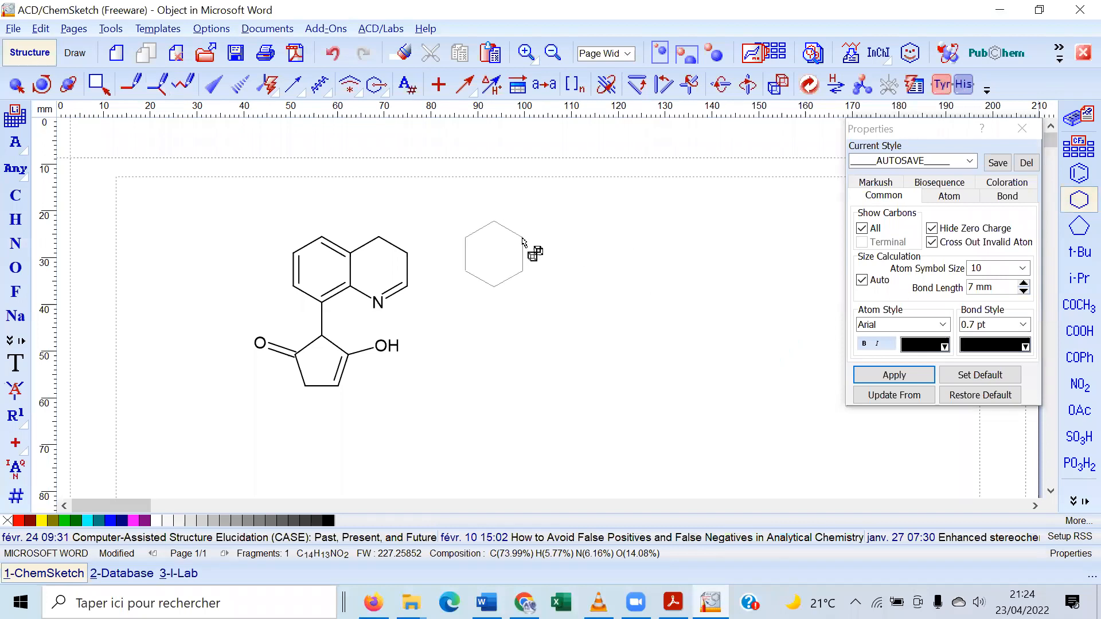
click(410, 268)
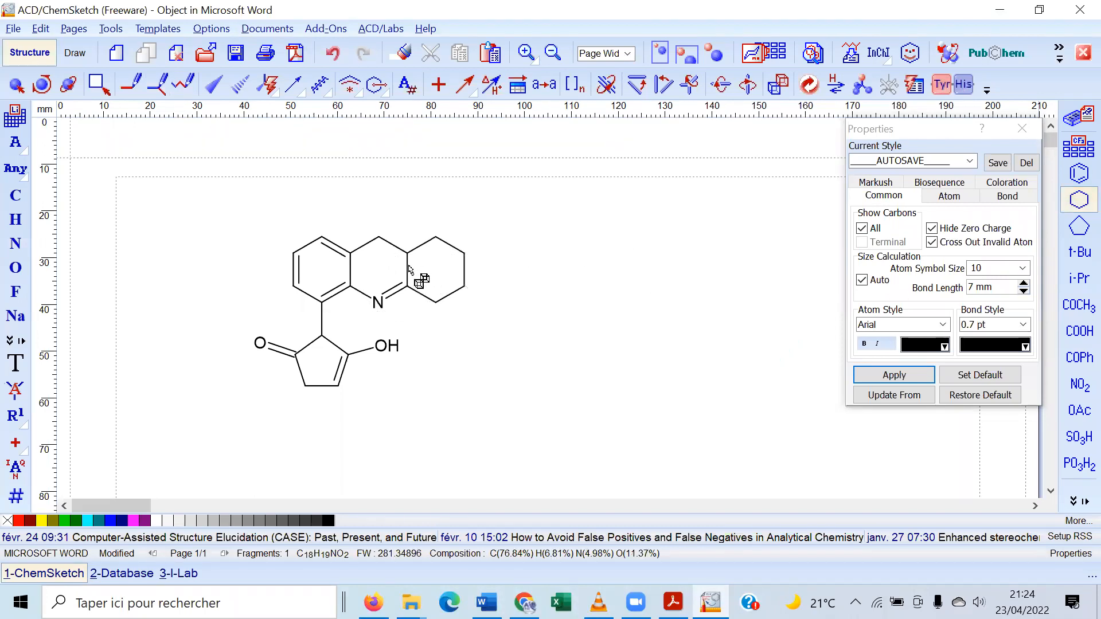
key(alt+Tab)
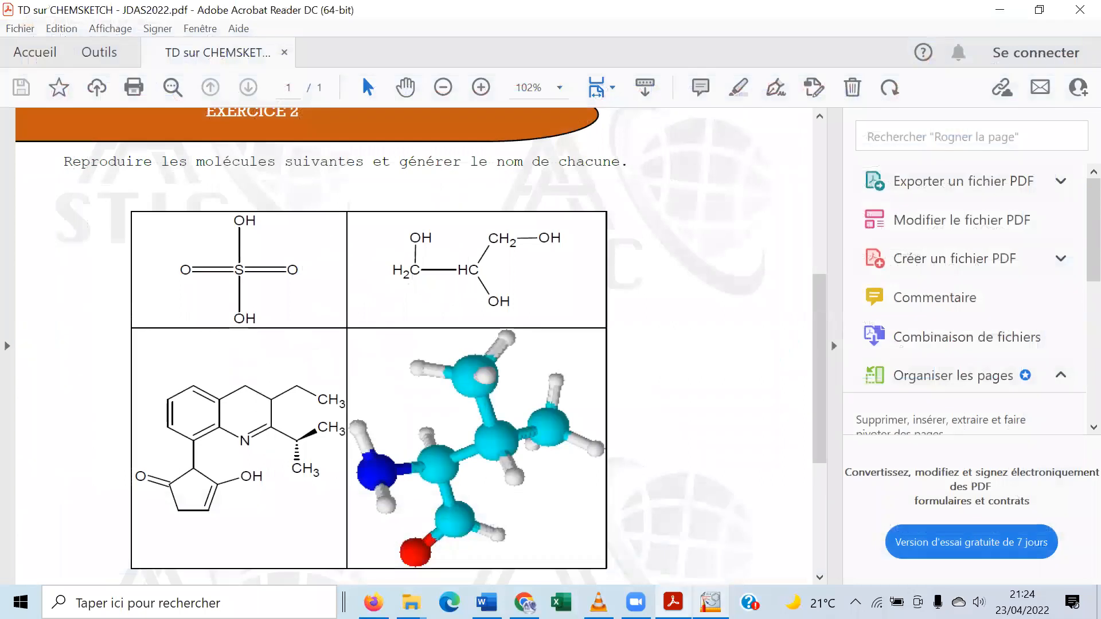
key(alt+Tab)
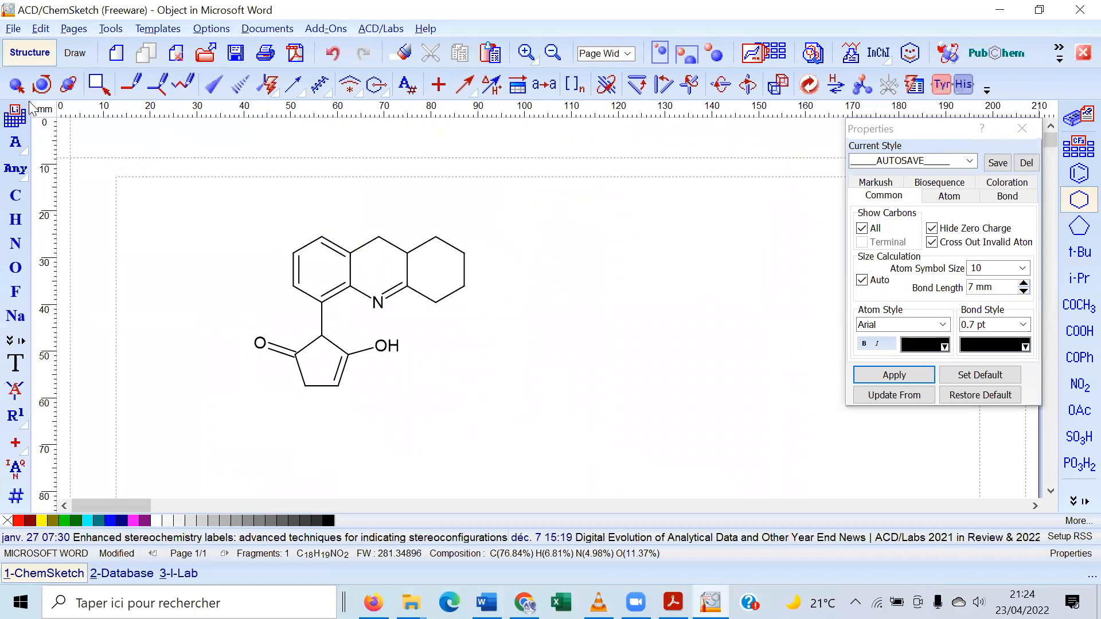
Delete the outer vertical bond of the newly fused cyclohexane ring, leaving two ethyl chains on the nitrogen-containing ring
click(14, 86)
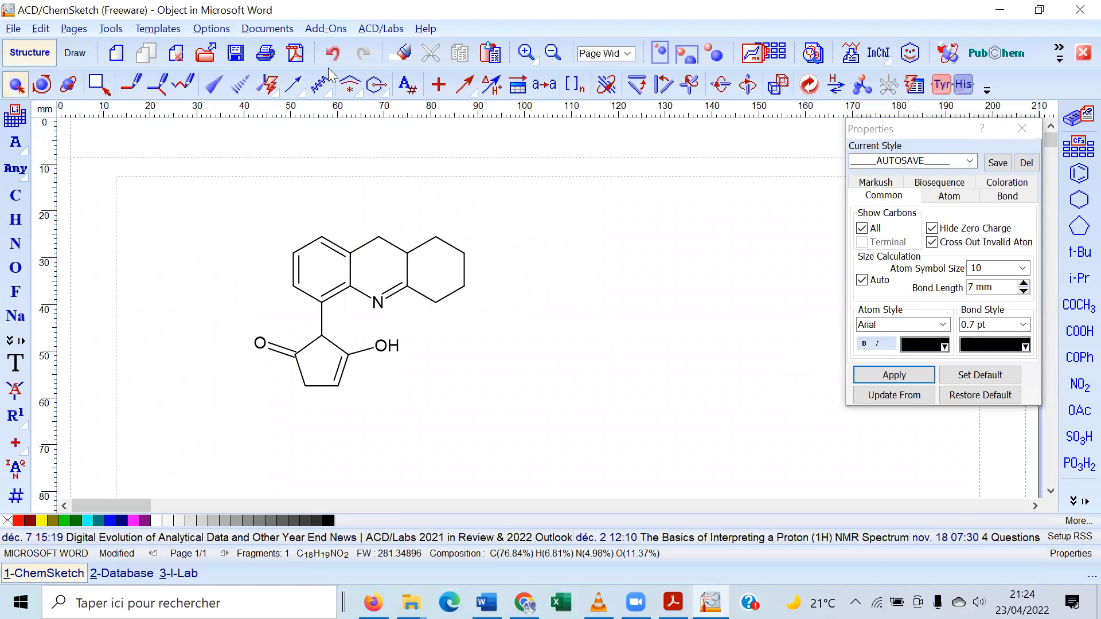
click(398, 52)
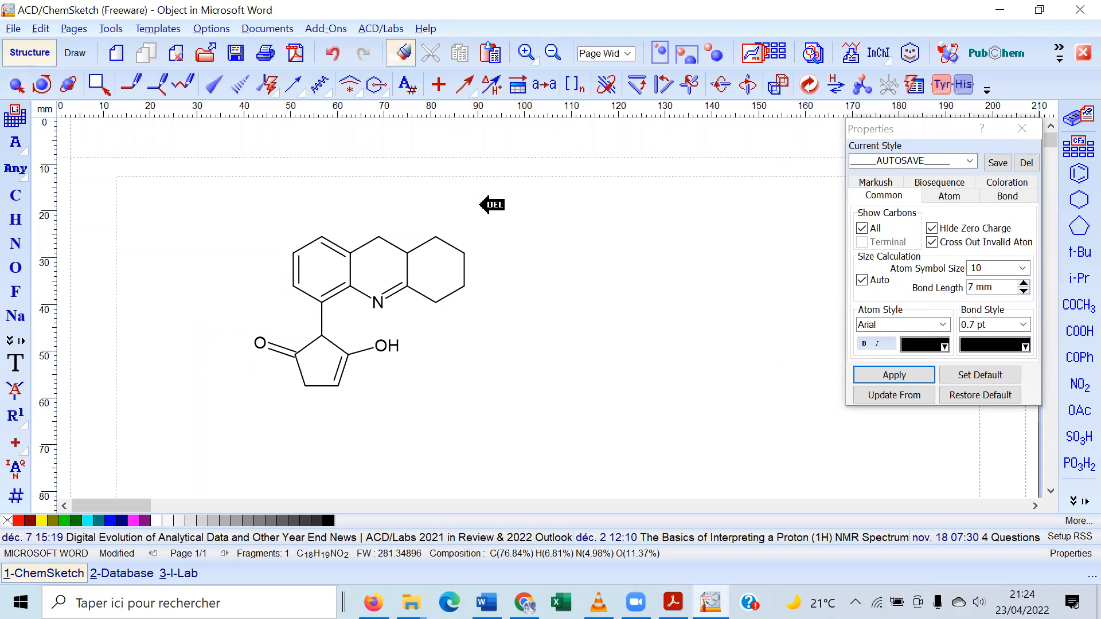
click(465, 269)
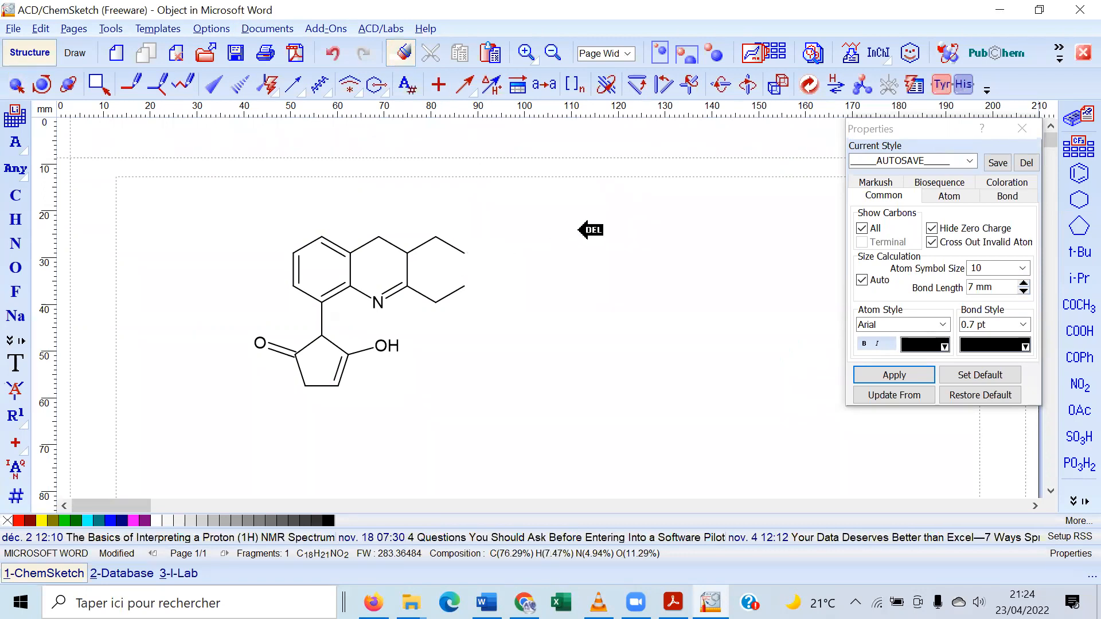
click(707, 586)
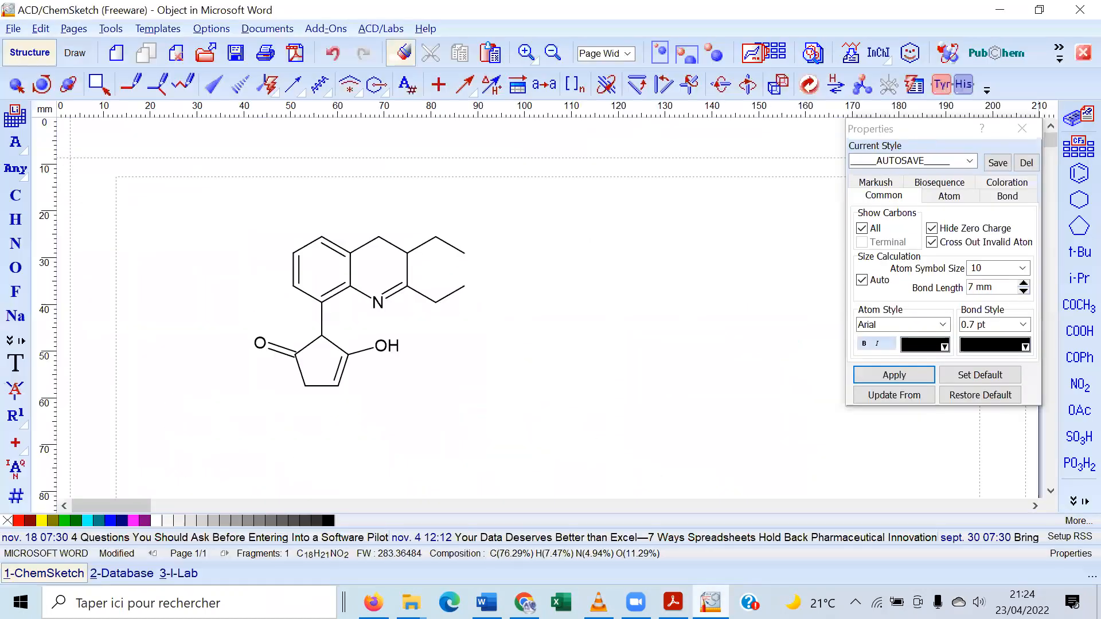
click(708, 601)
Display the terminal carbons of both ethyl chains as CH3 by applying the show-all-carbons setting to each
click(14, 86)
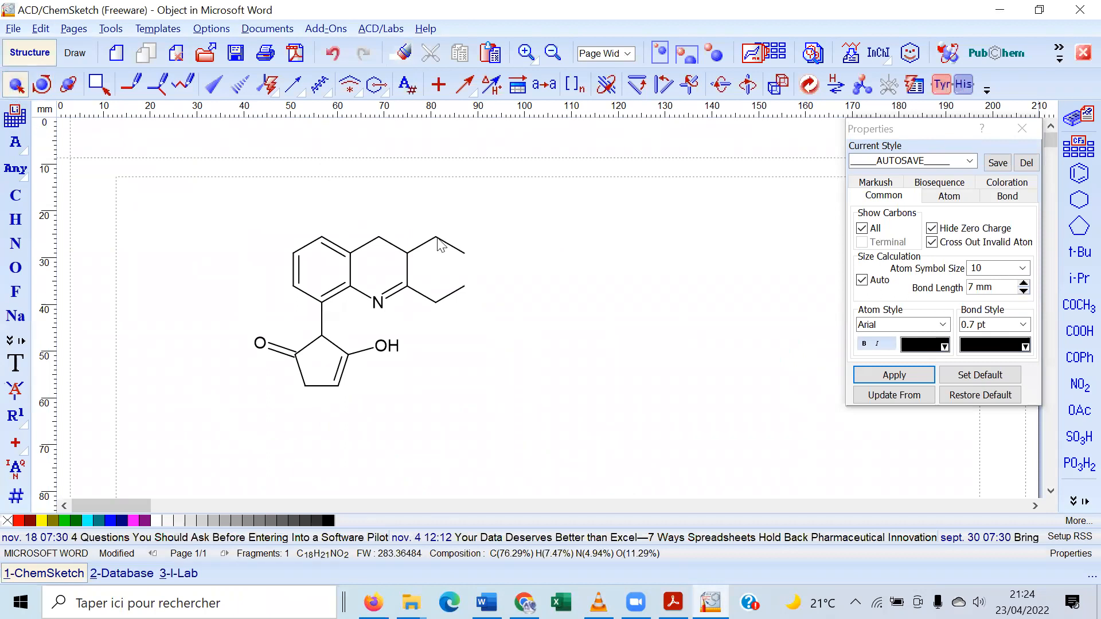
click(466, 256)
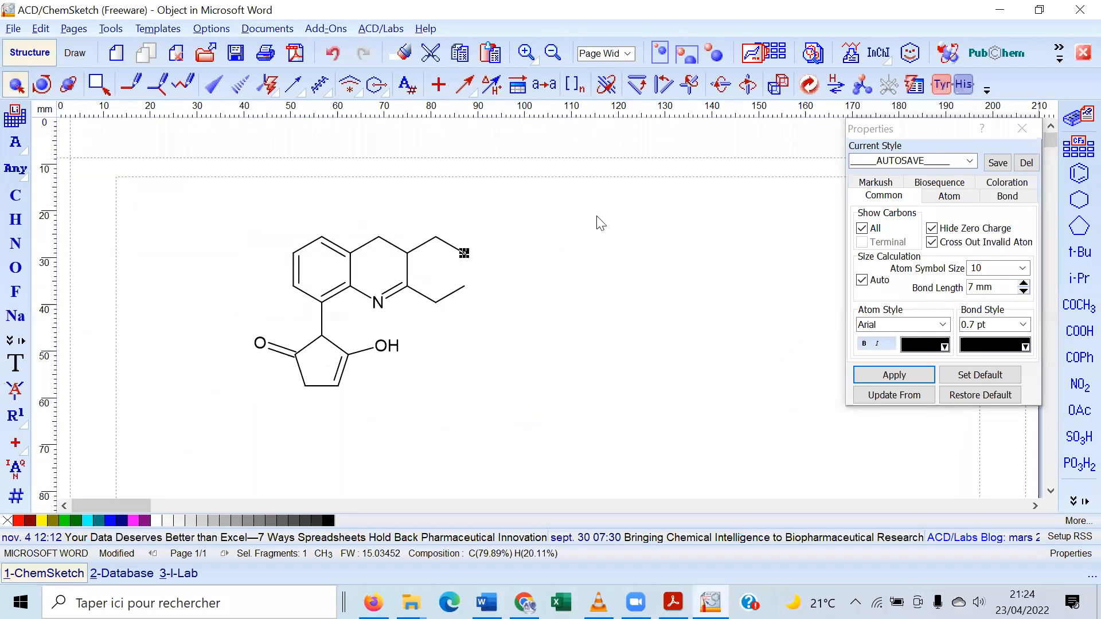
click(898, 376)
click(464, 285)
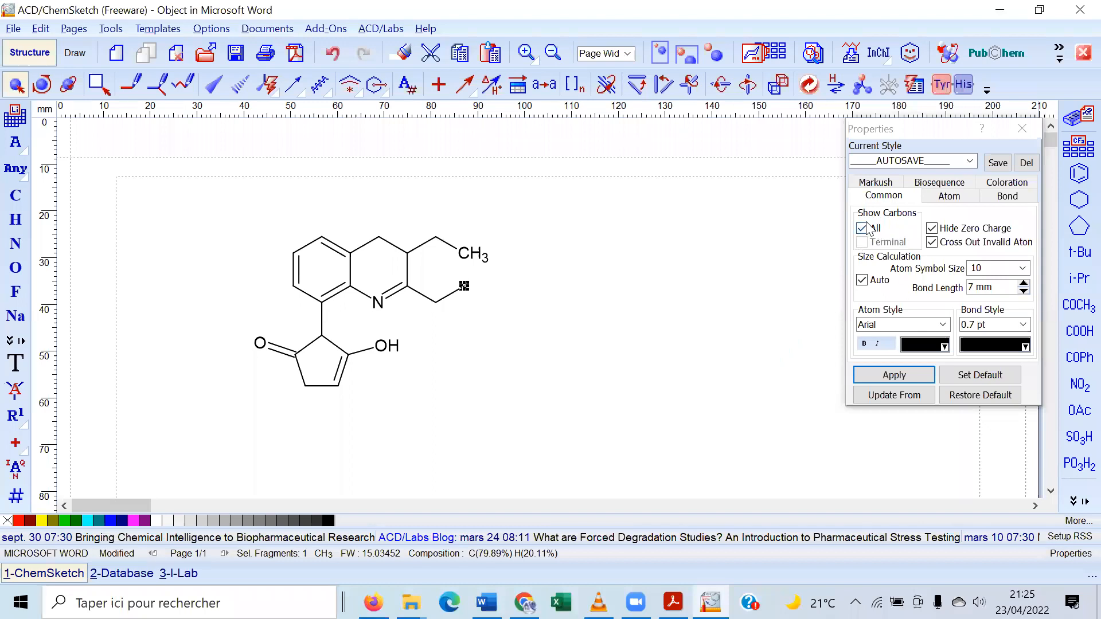
click(894, 374)
click(624, 351)
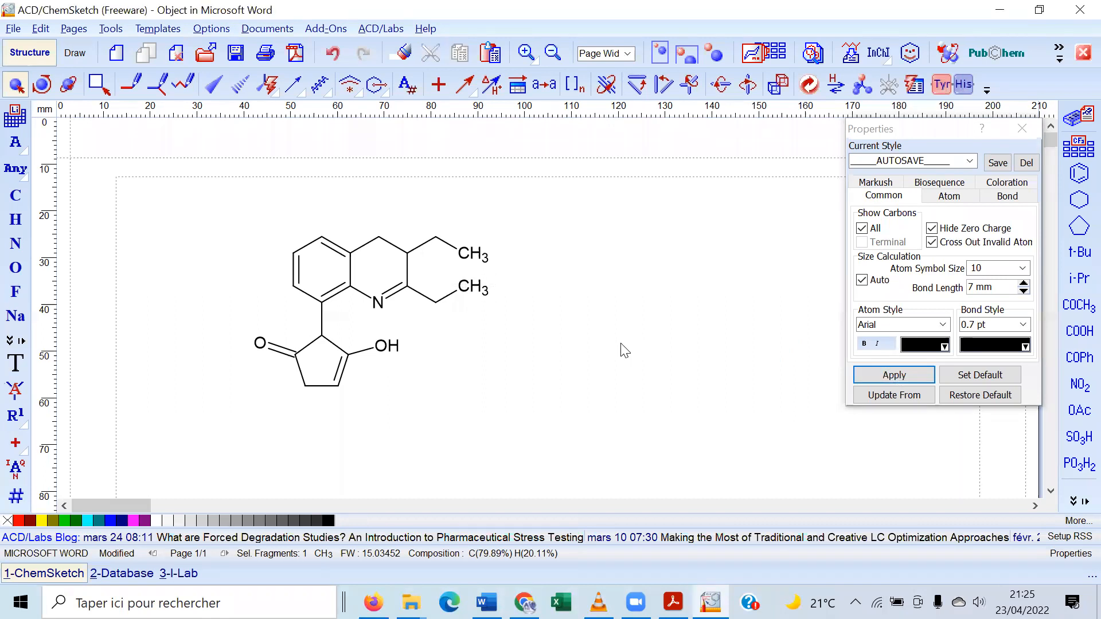
Following the PDF model, turn the lower ethyl chain's bond to its CH3 into a solid wedge stereo bond
key(alt+Tab)
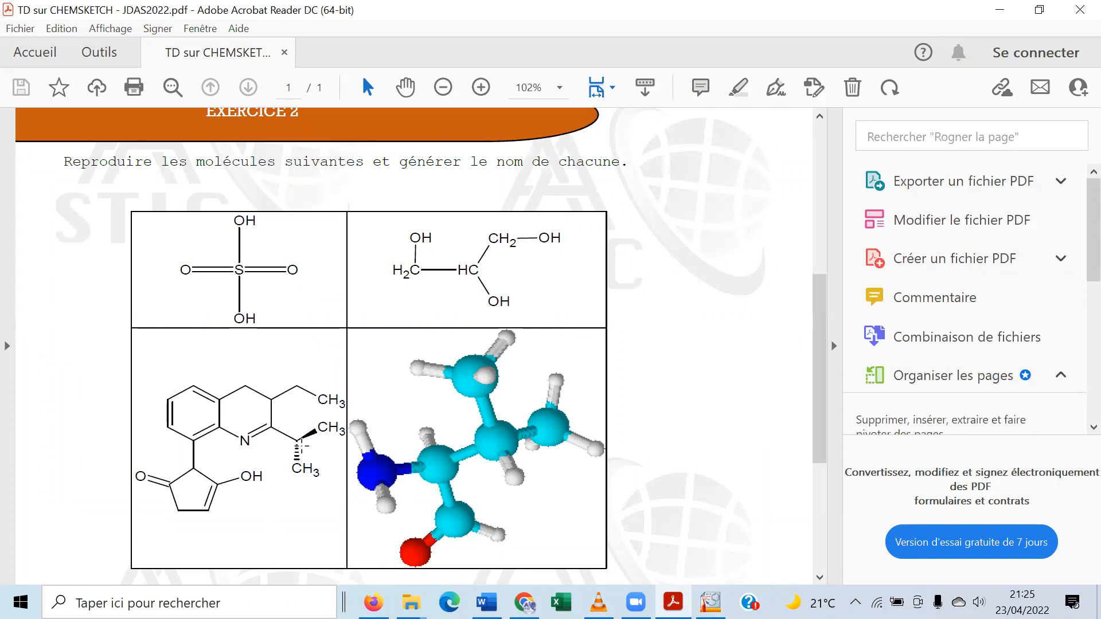
click(710, 602)
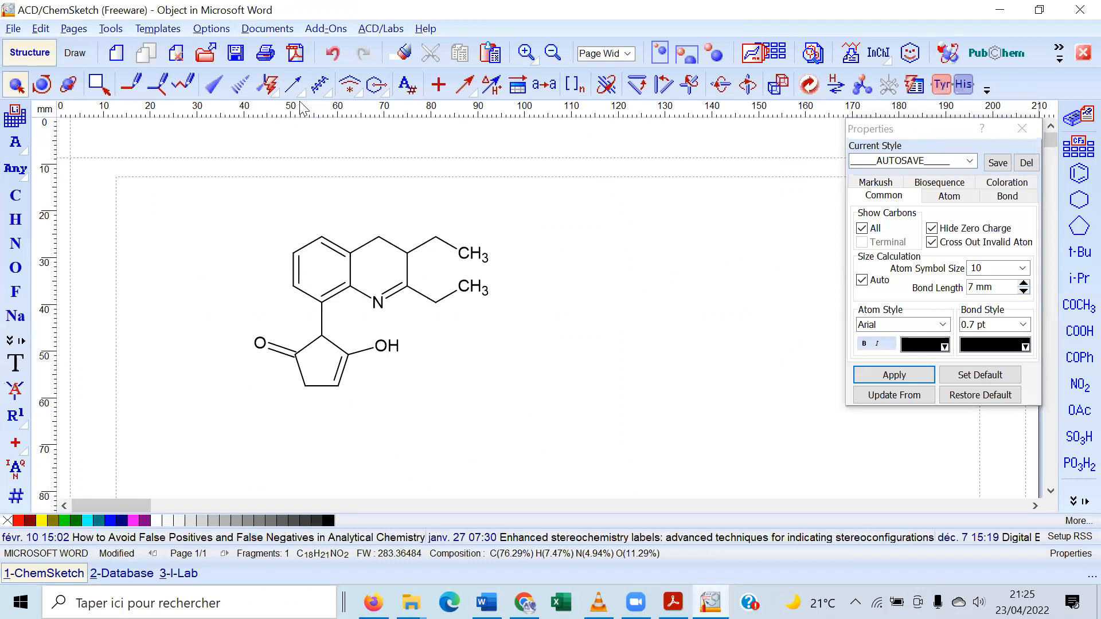
click(214, 86)
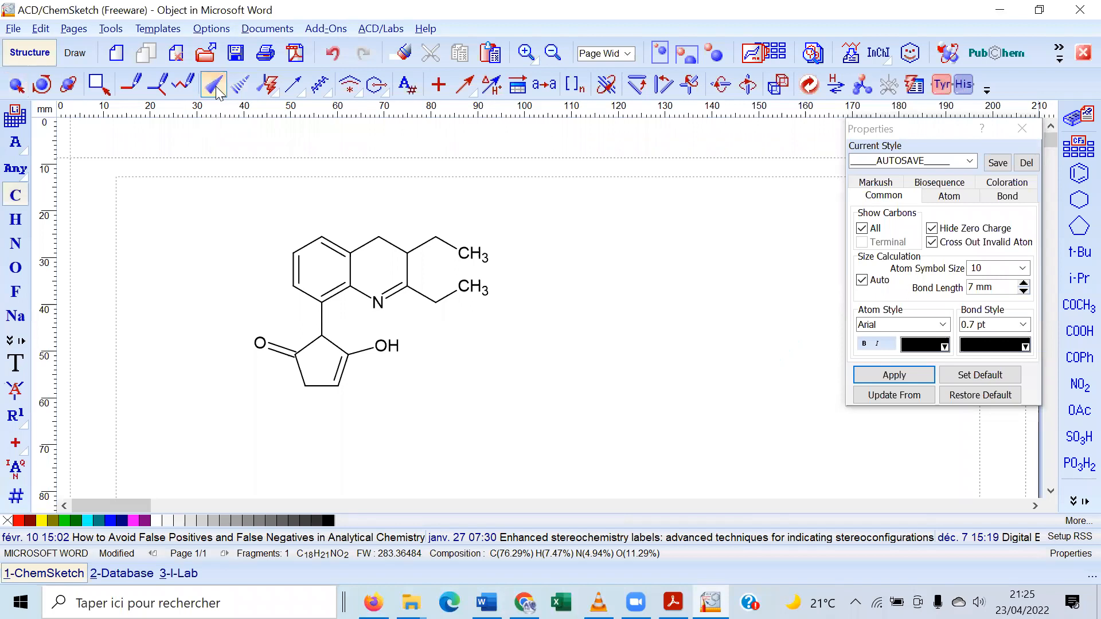
click(450, 299)
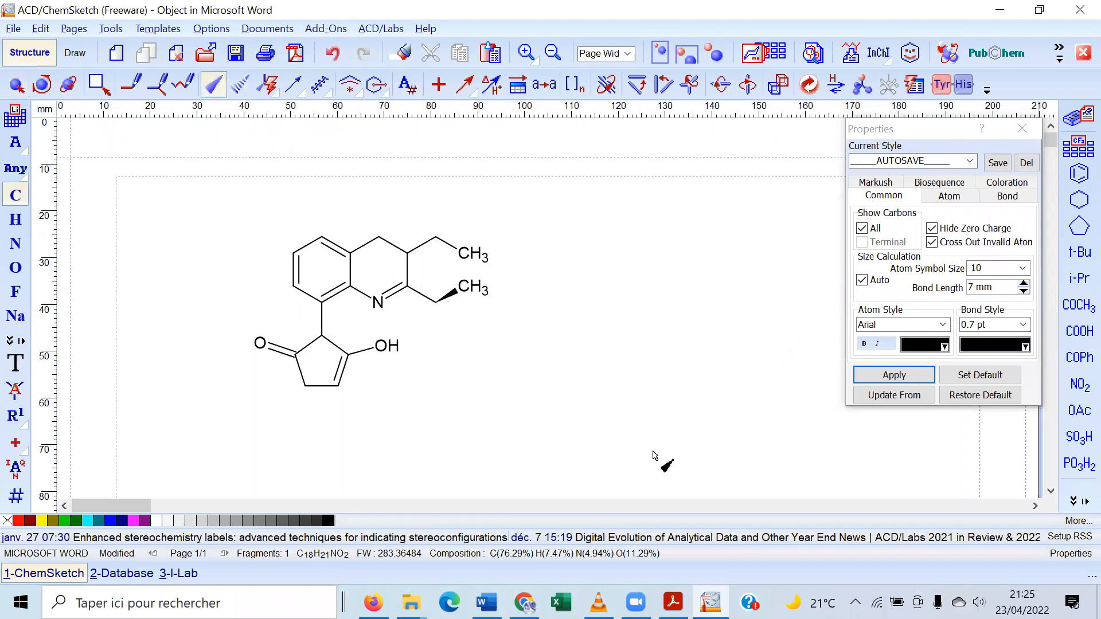
click(710, 602)
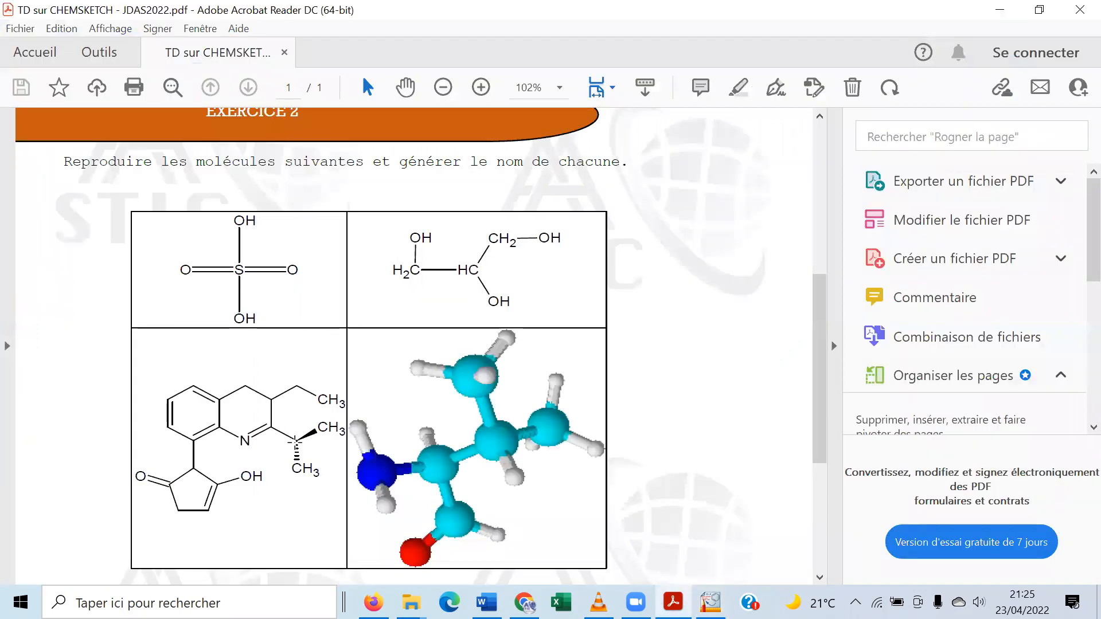
click(710, 602)
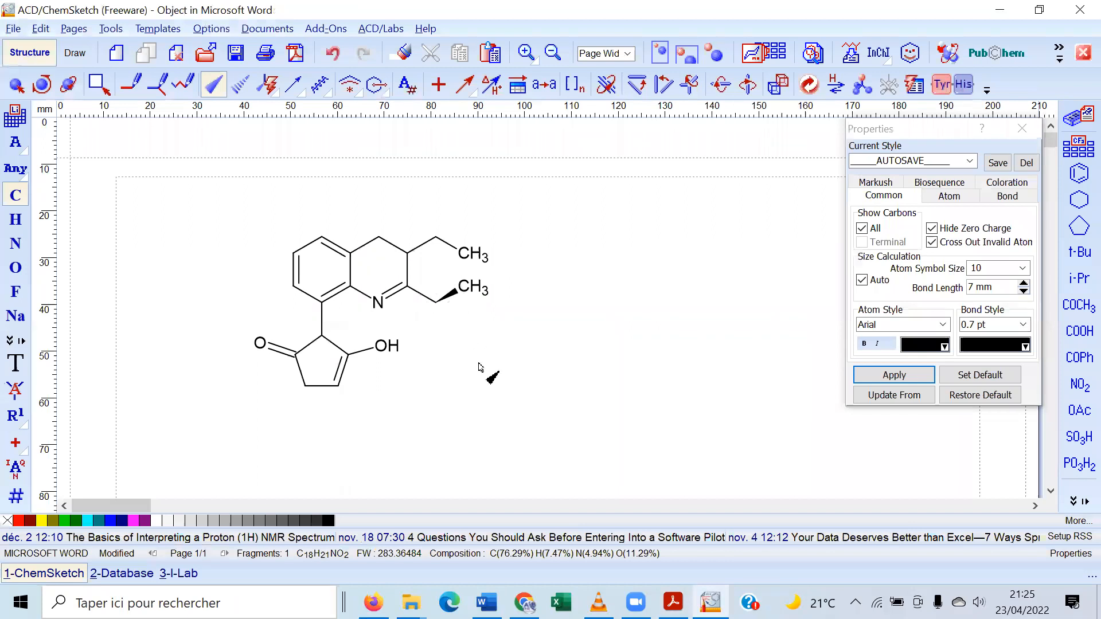
Add a downward hashed stereo bond to the lower chain's branching carbon as in the PDF model, undoing any extra bond
click(673, 602)
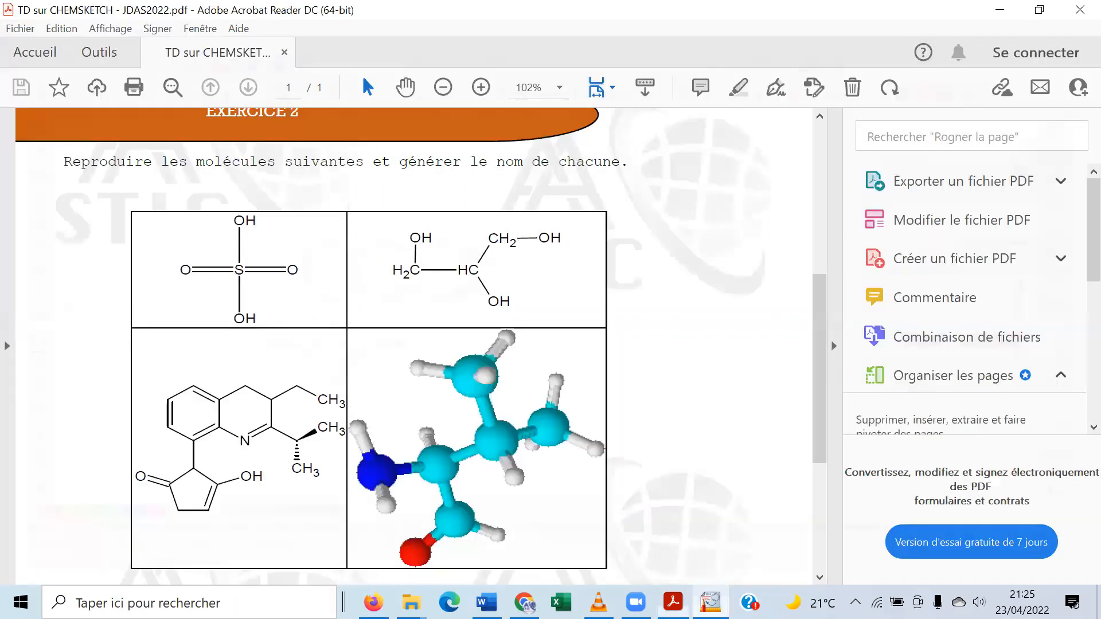
click(673, 602)
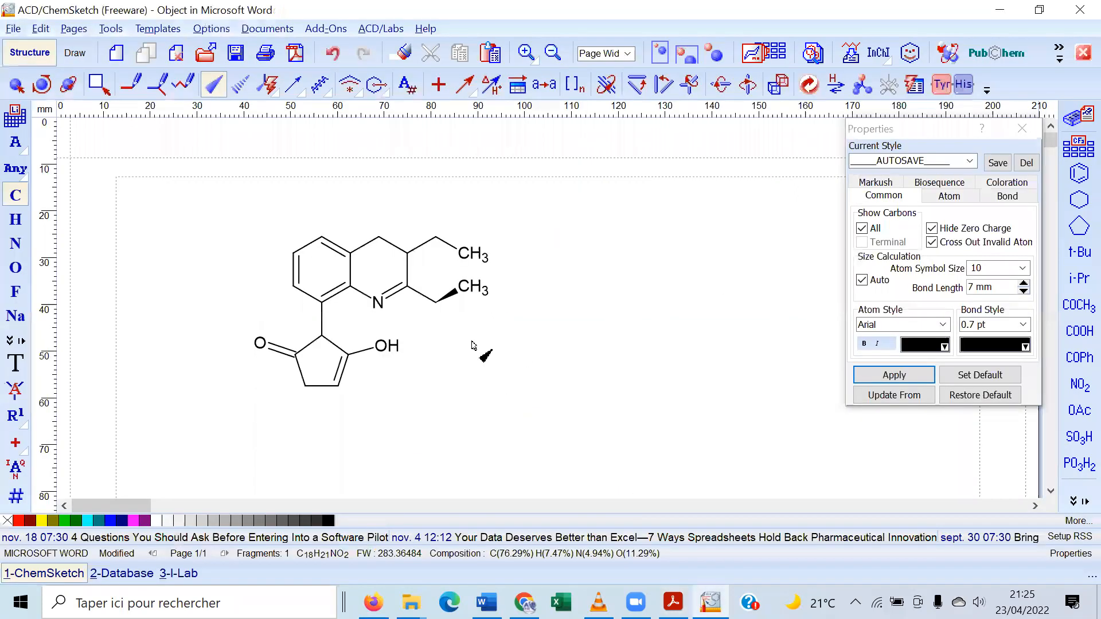
click(240, 84)
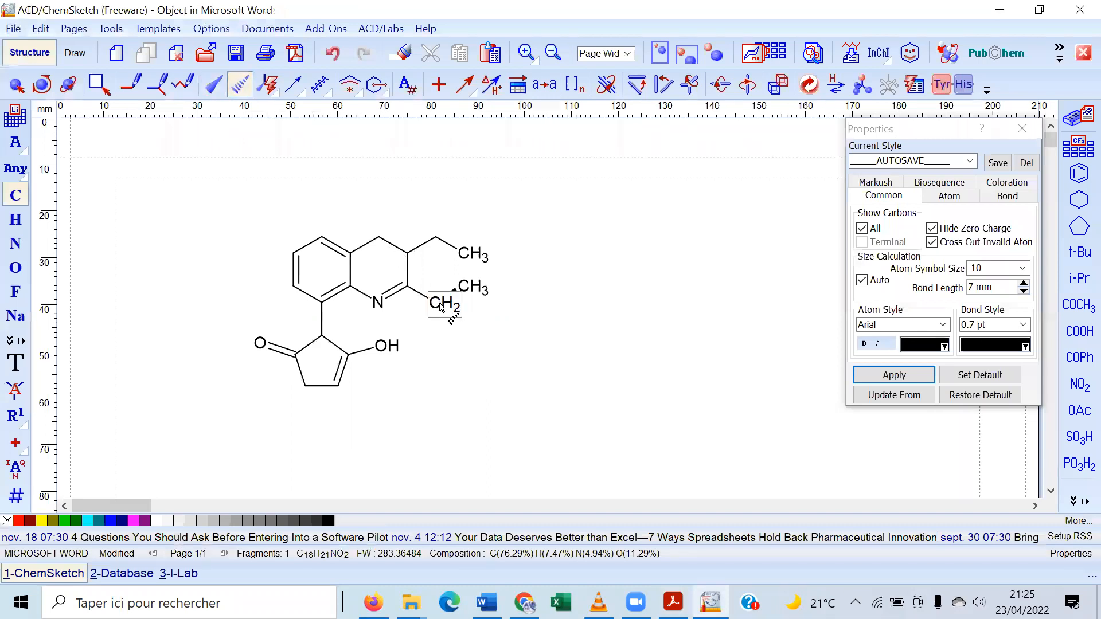
drag(437, 330, 435, 339)
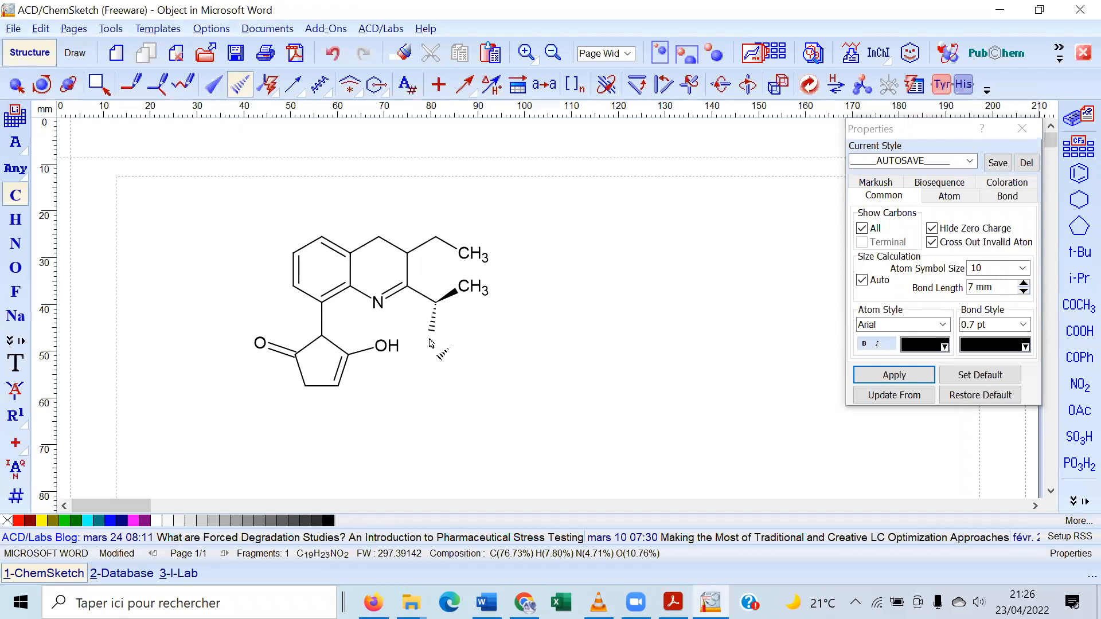
click(431, 340)
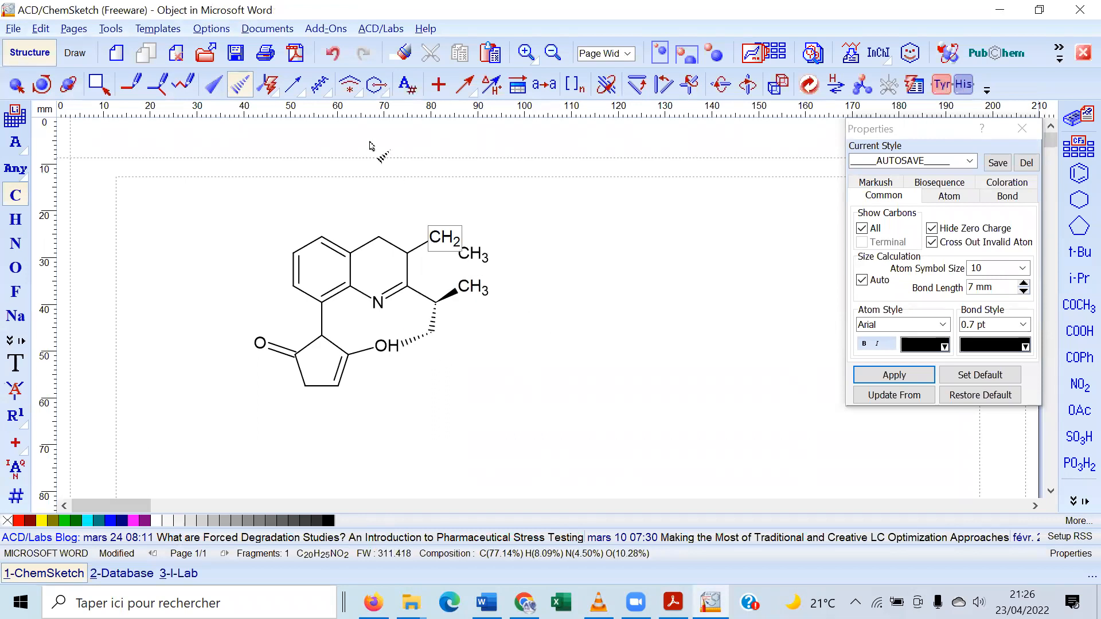
click(333, 61)
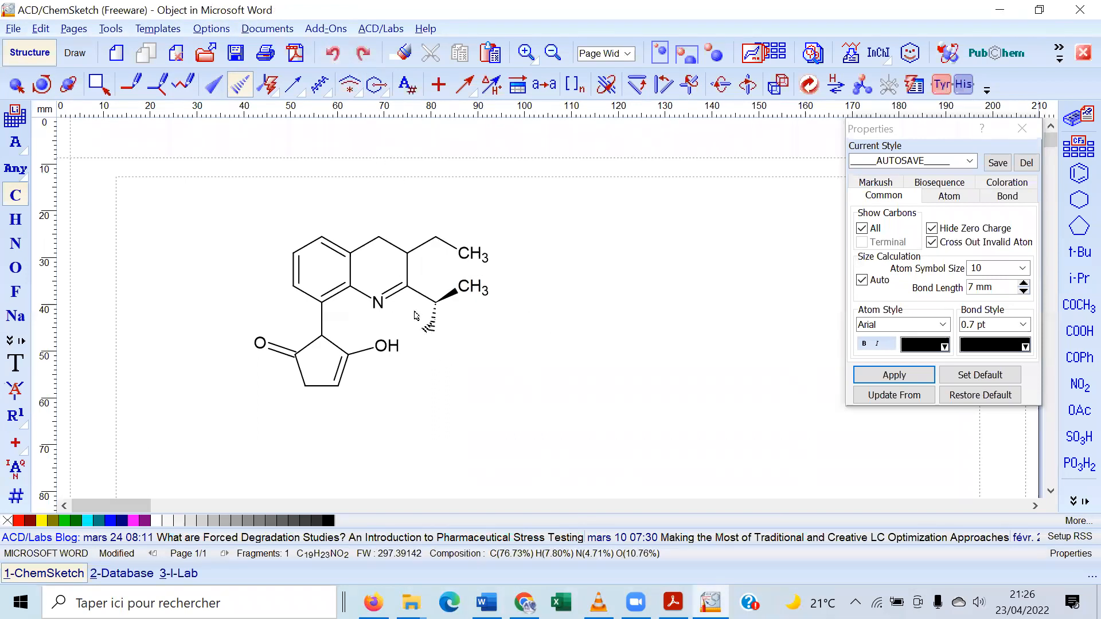
Display the carbon at the end of the hashed bond as CH3 and shift it slightly down and to the right
click(18, 89)
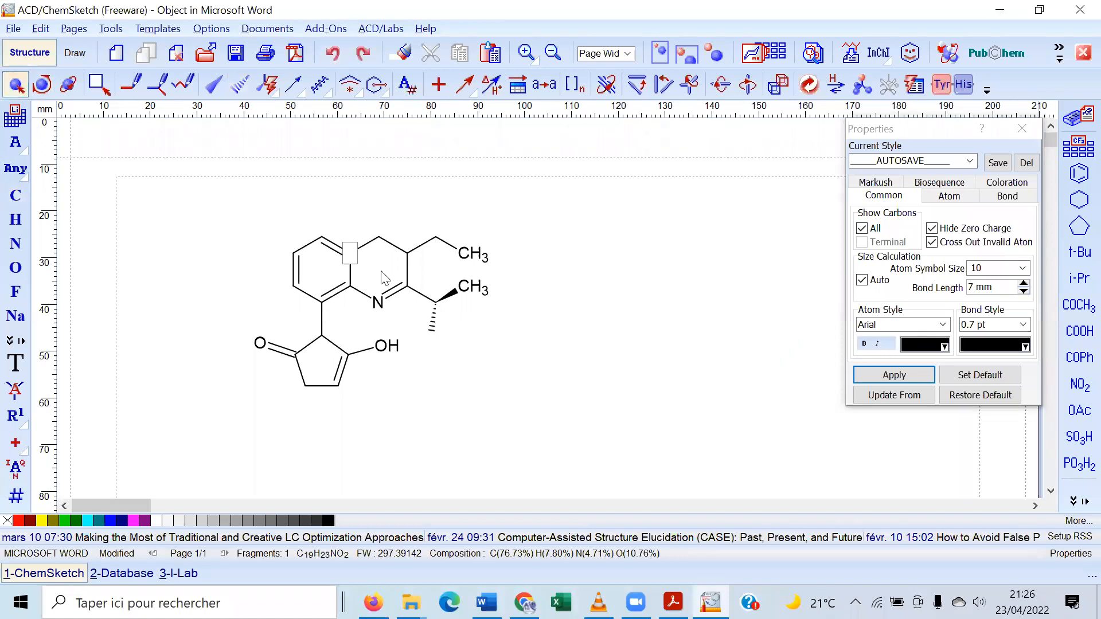
click(431, 332)
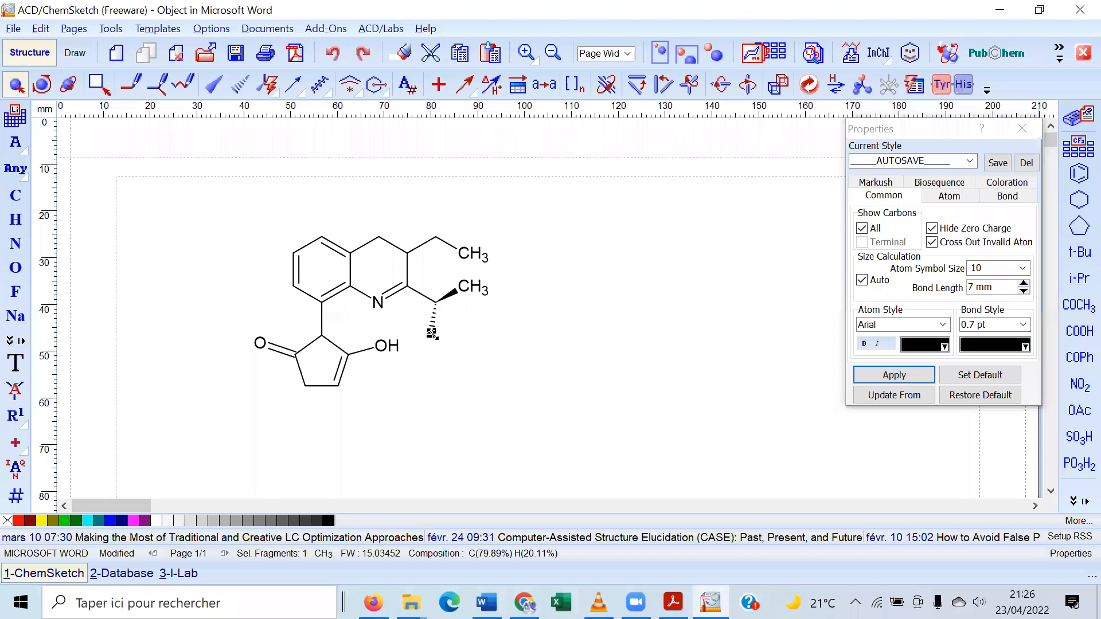
click(894, 375)
drag(425, 331, 439, 341)
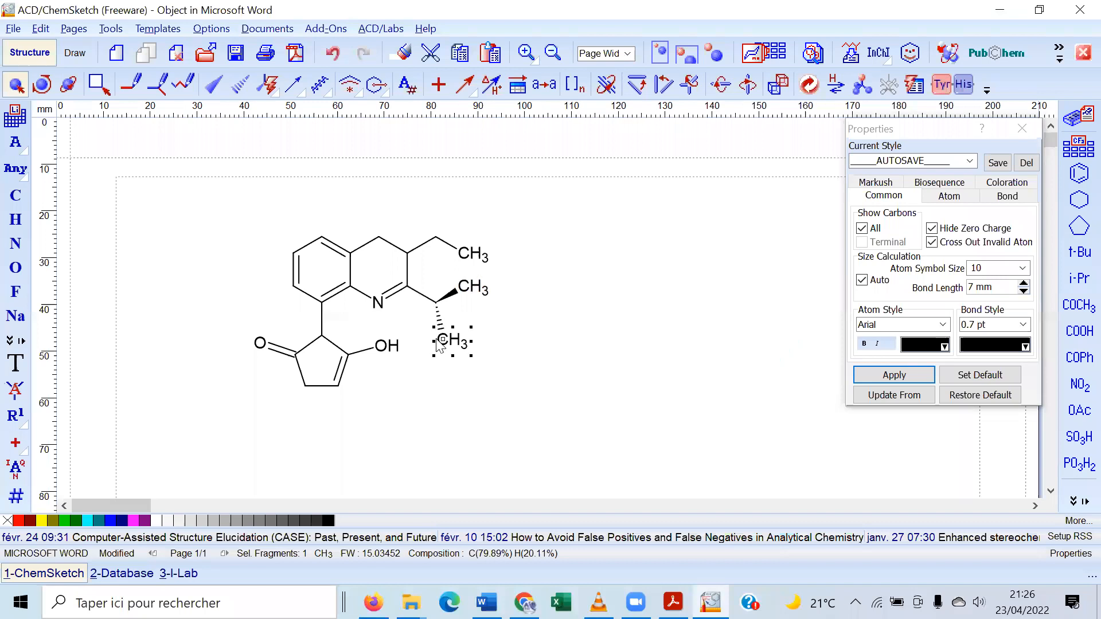
click(516, 349)
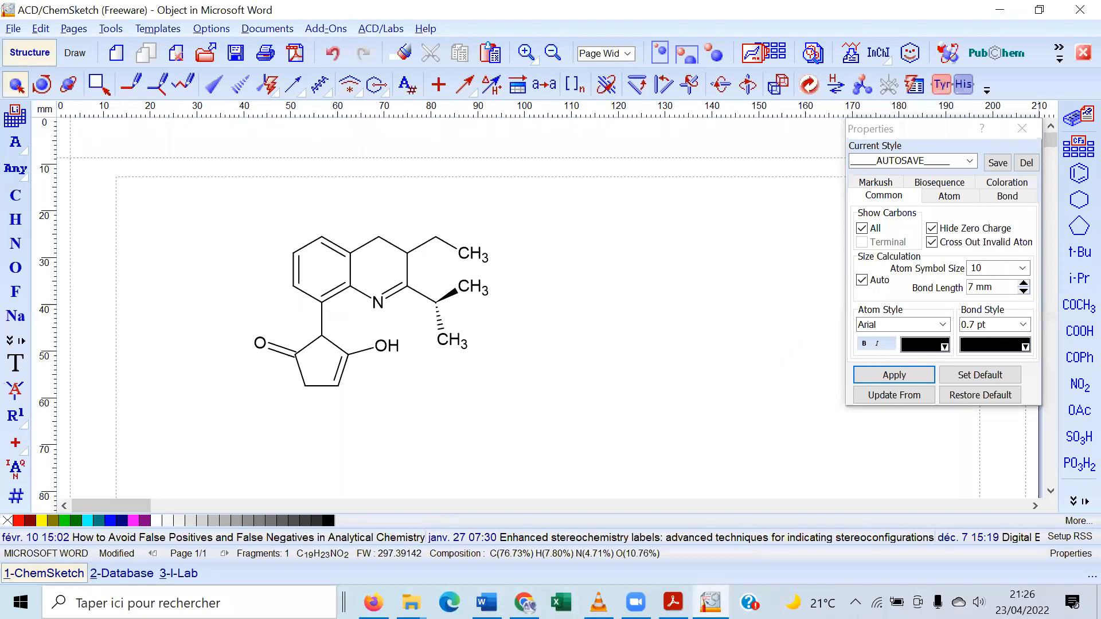
Check the completed molecule against the PDF model and select the entire structure
key(alt+Tab)
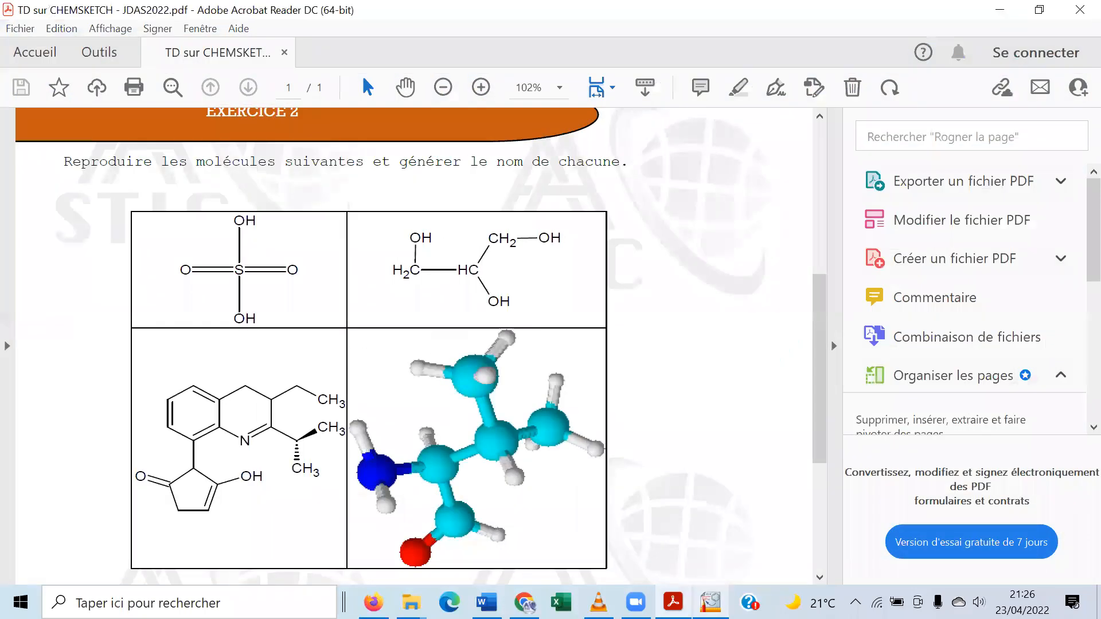
key(alt+Tab)
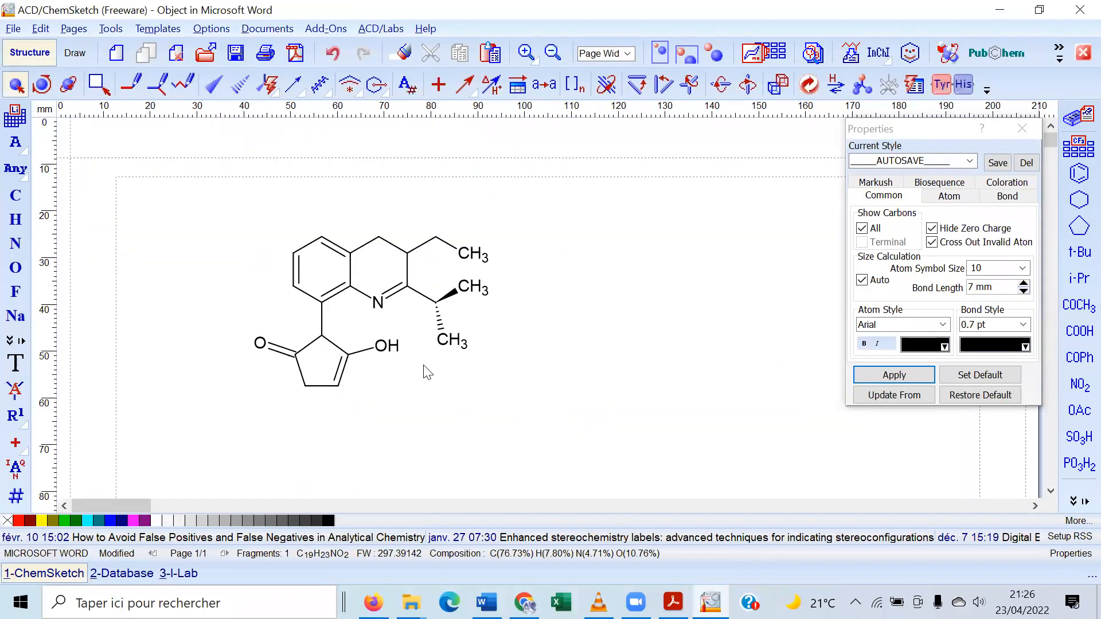
key(ctrl+a)
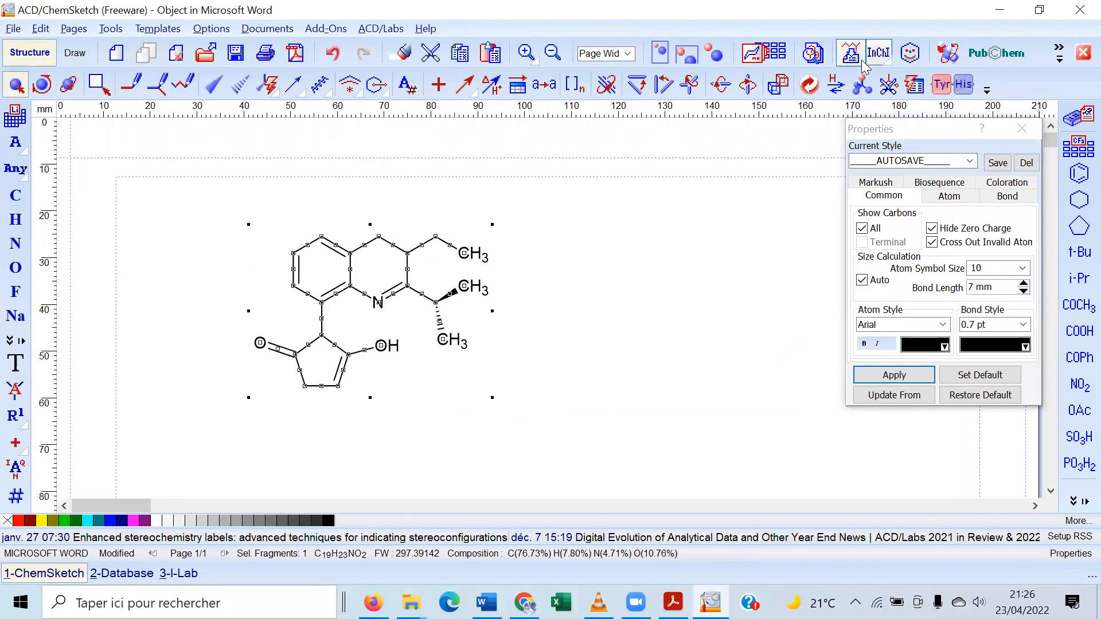
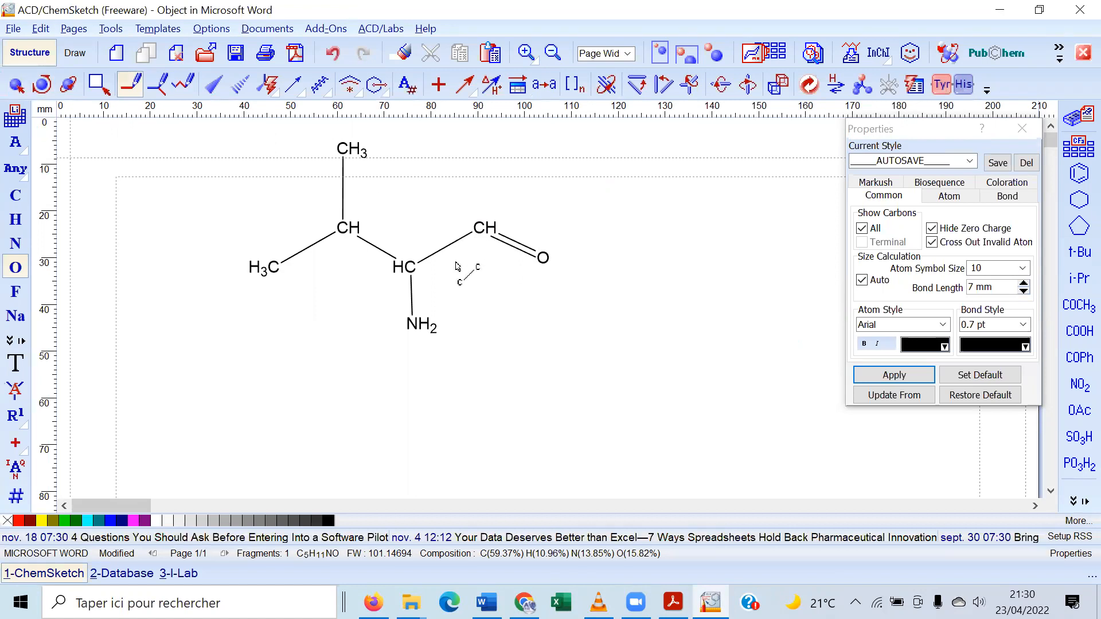
Transfer the whole amino aldehyde structure to ACD/3D Viewer and run a 3D optimization on it
click(14, 87)
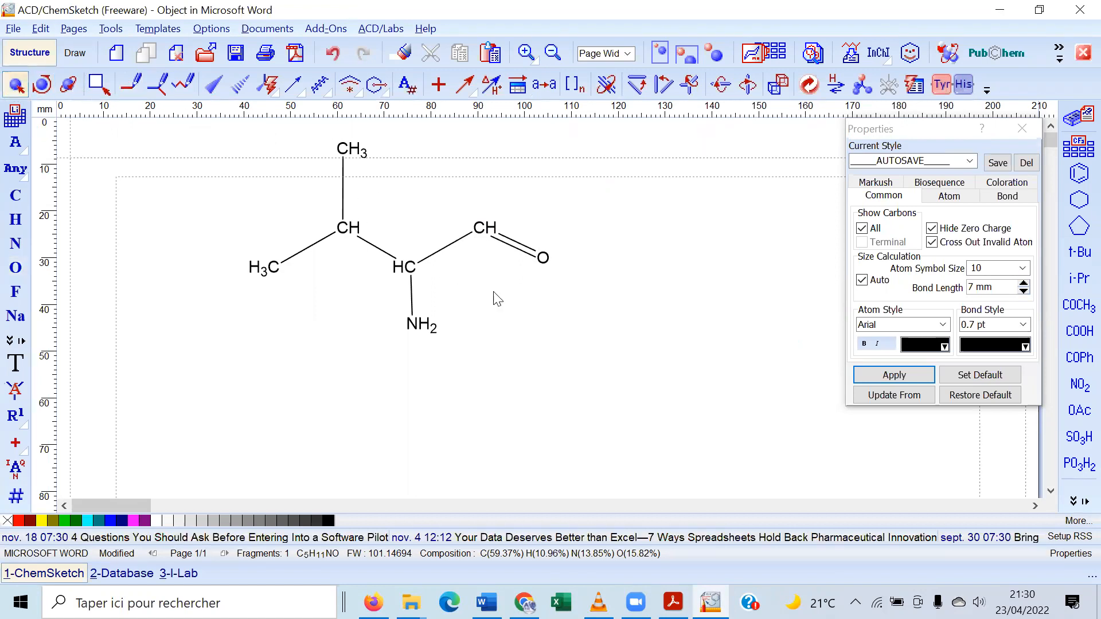
key(ctrl+a)
click(945, 51)
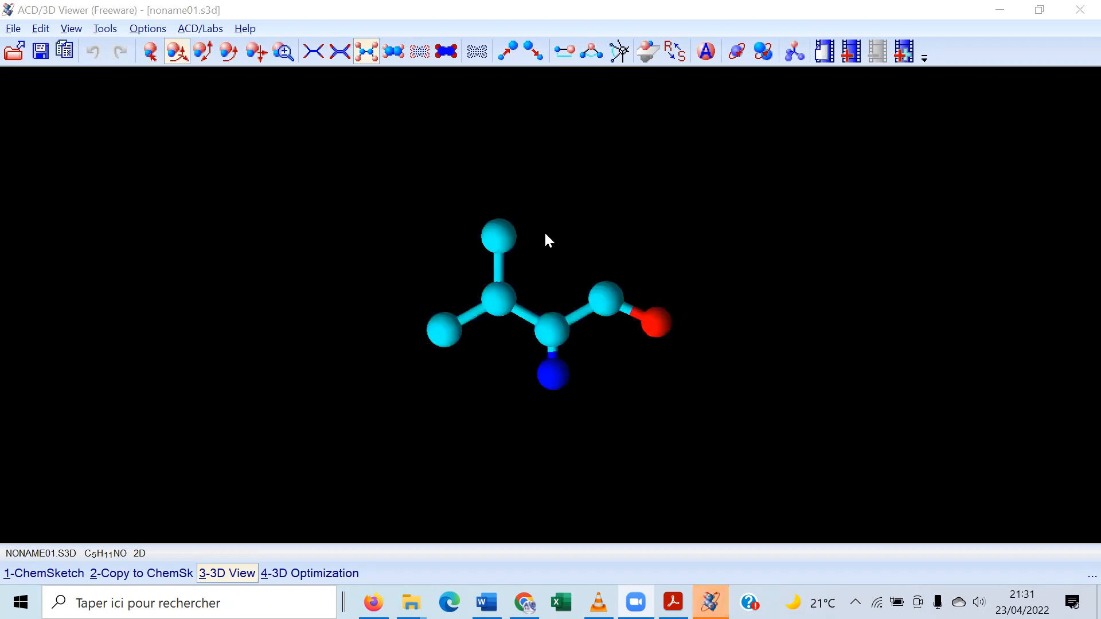
click(314, 574)
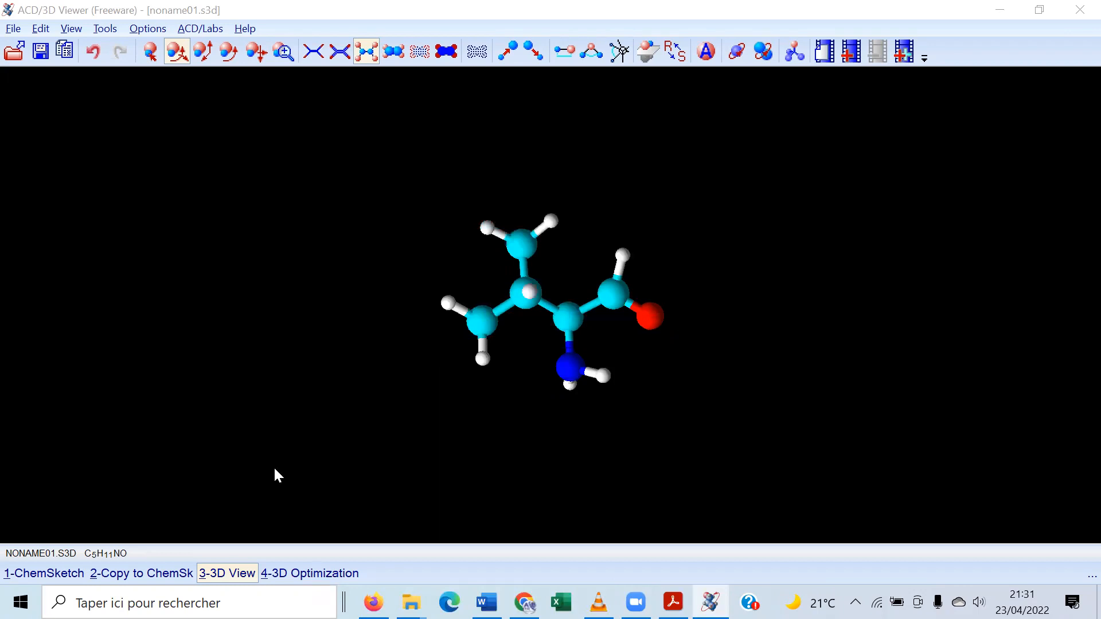
Change the 3D viewer's background colour to White
click(154, 27)
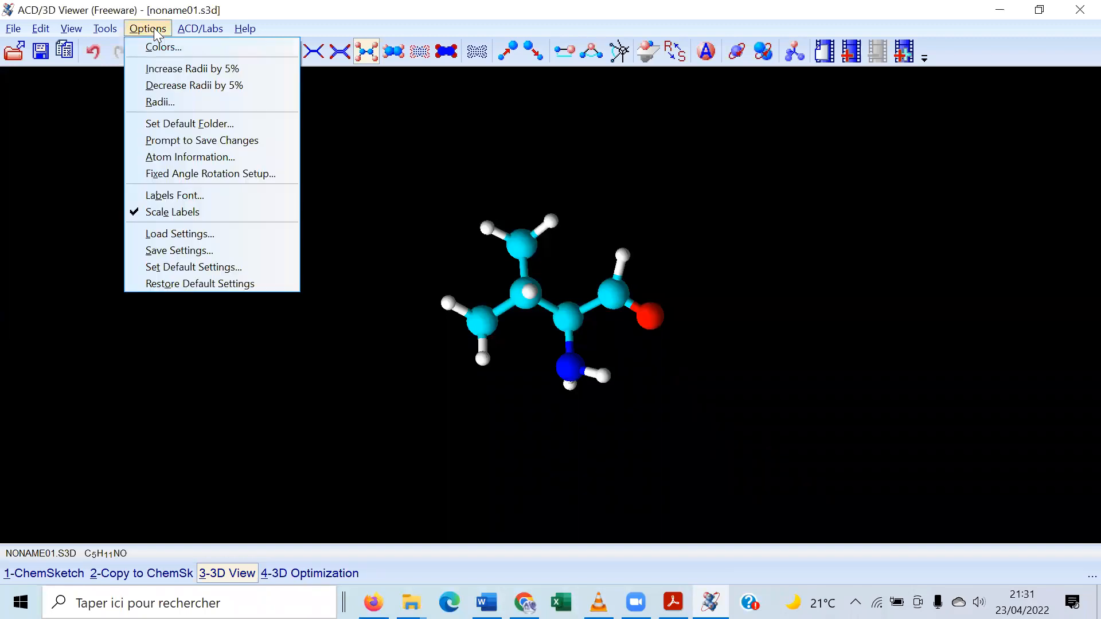
click(154, 44)
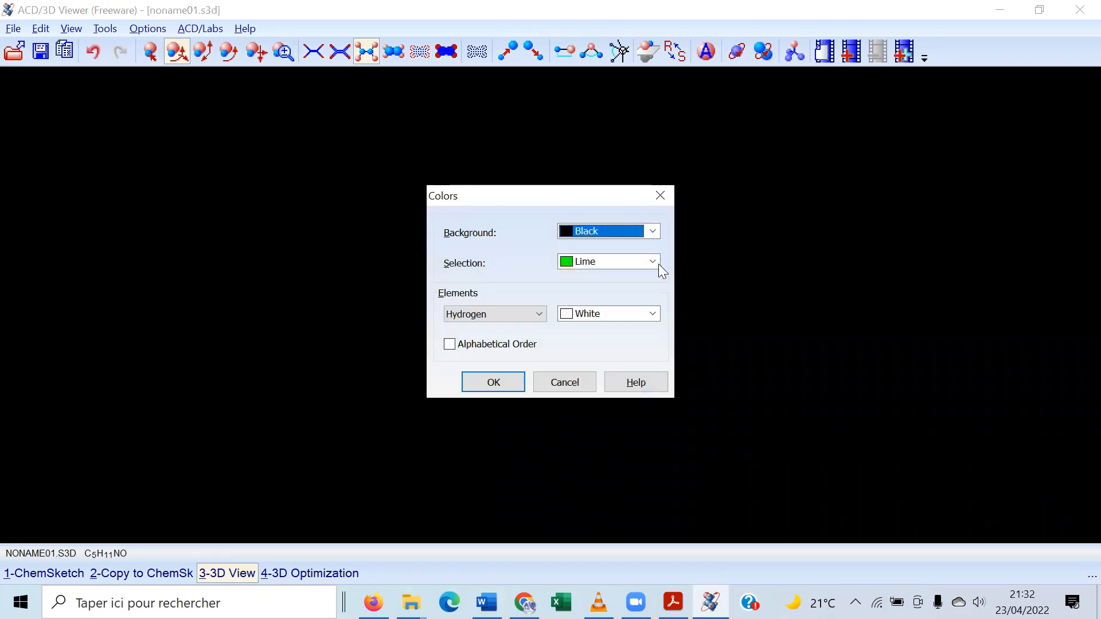
click(650, 233)
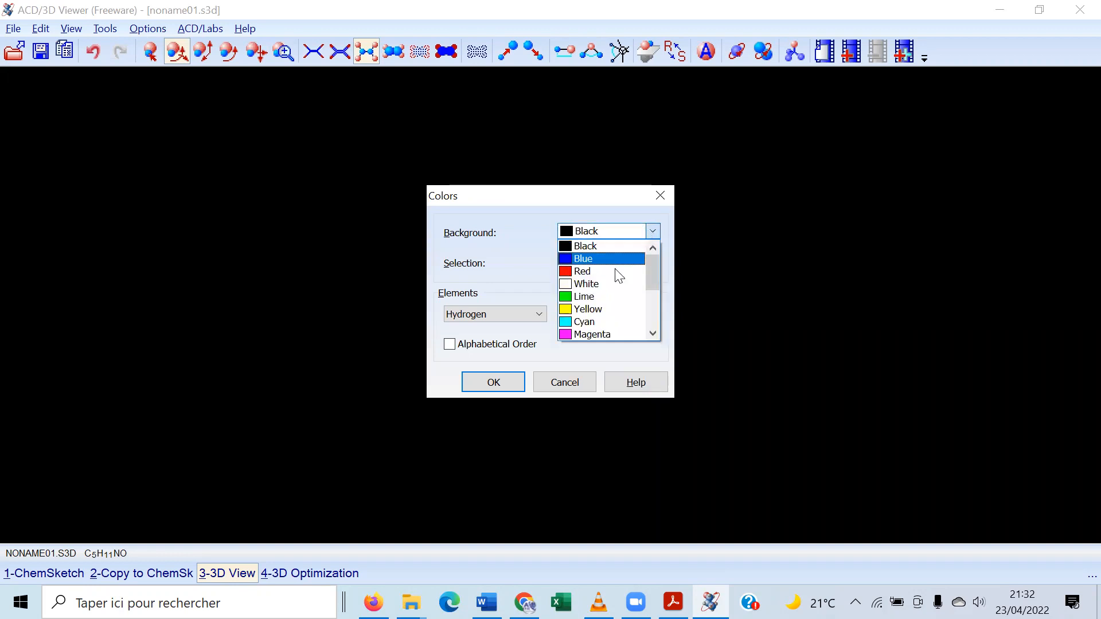
click(604, 281)
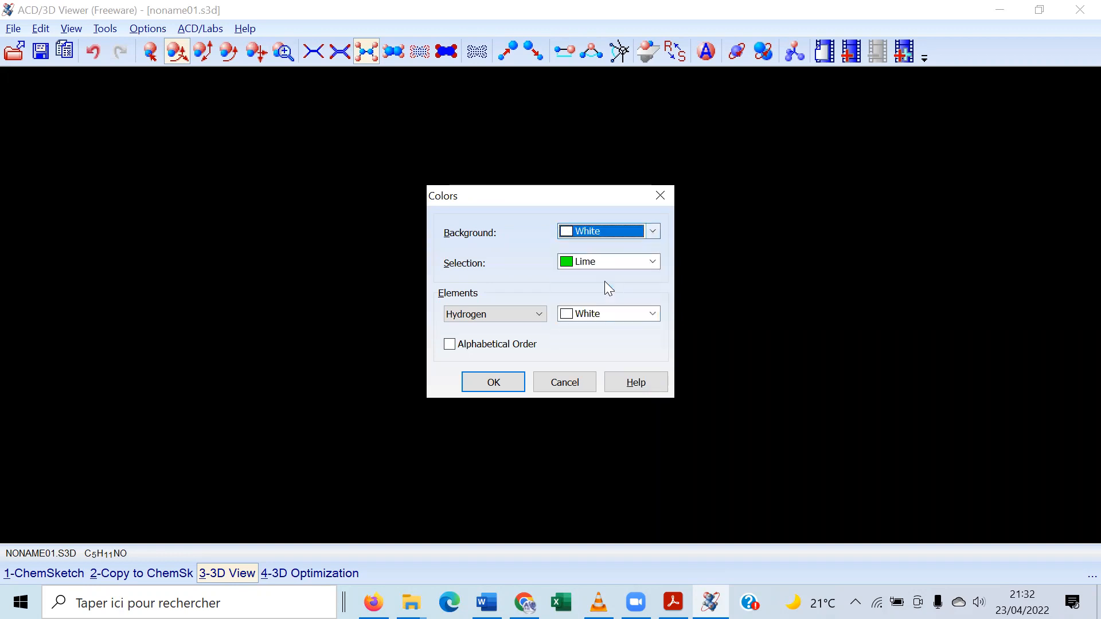
click(503, 387)
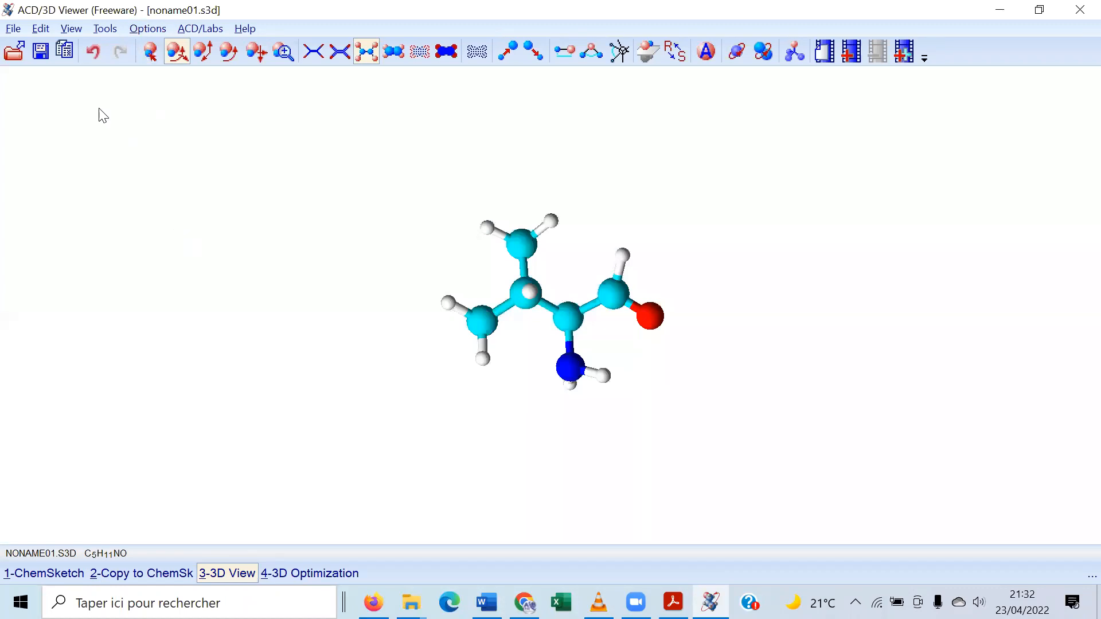
Save the 3D model as a JPG image named "image exo 2" in the AASTIC1 folder on the desktop
click(15, 28)
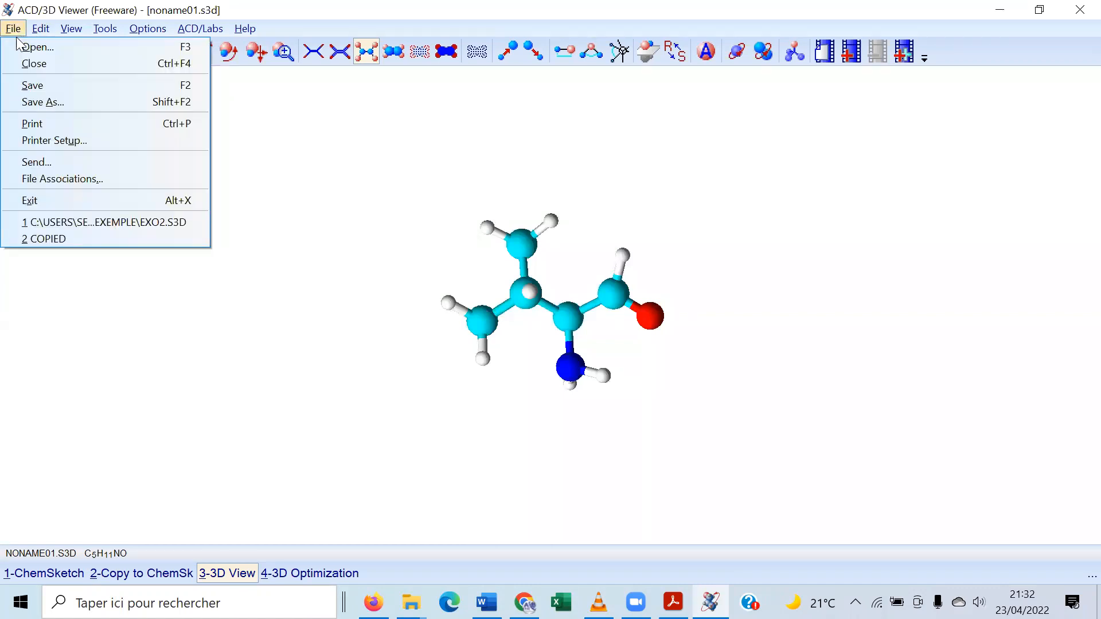
click(33, 101)
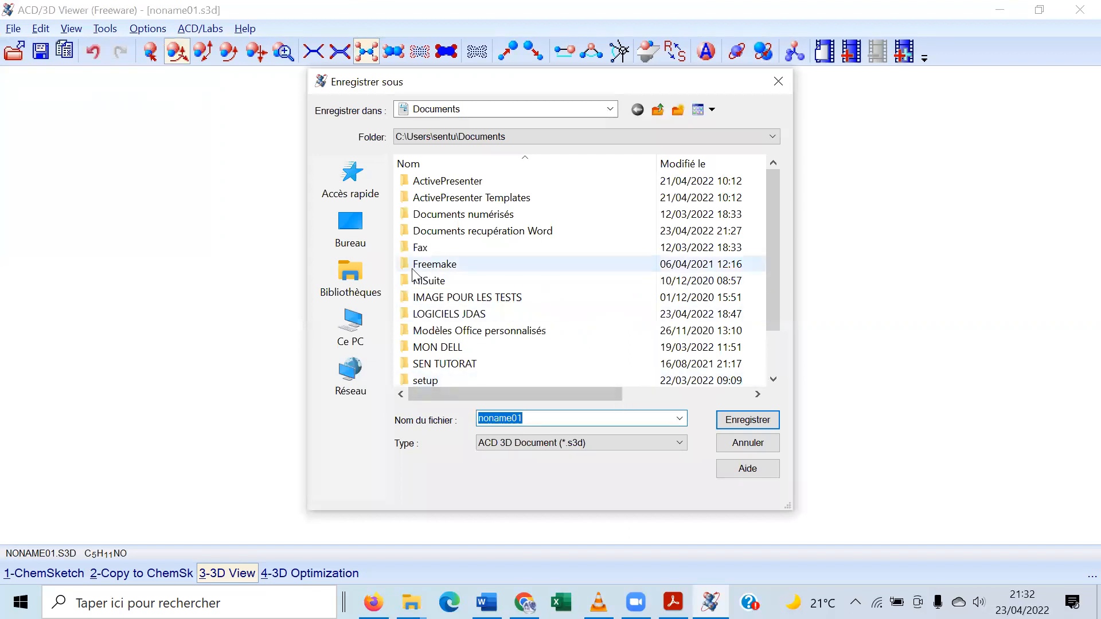
click(345, 226)
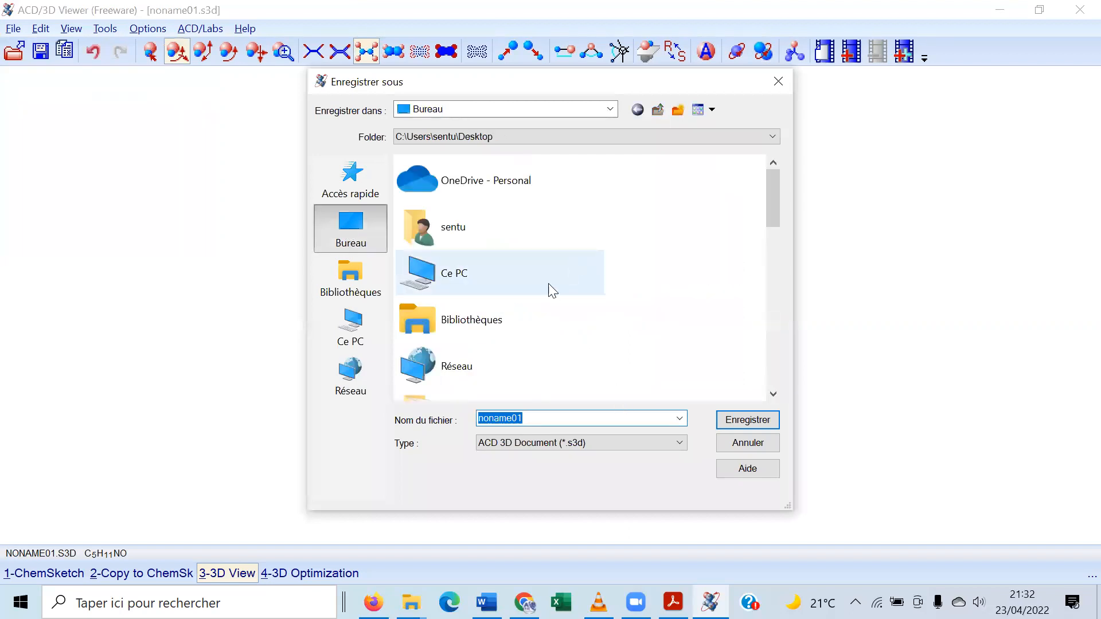
drag(779, 202, 781, 255)
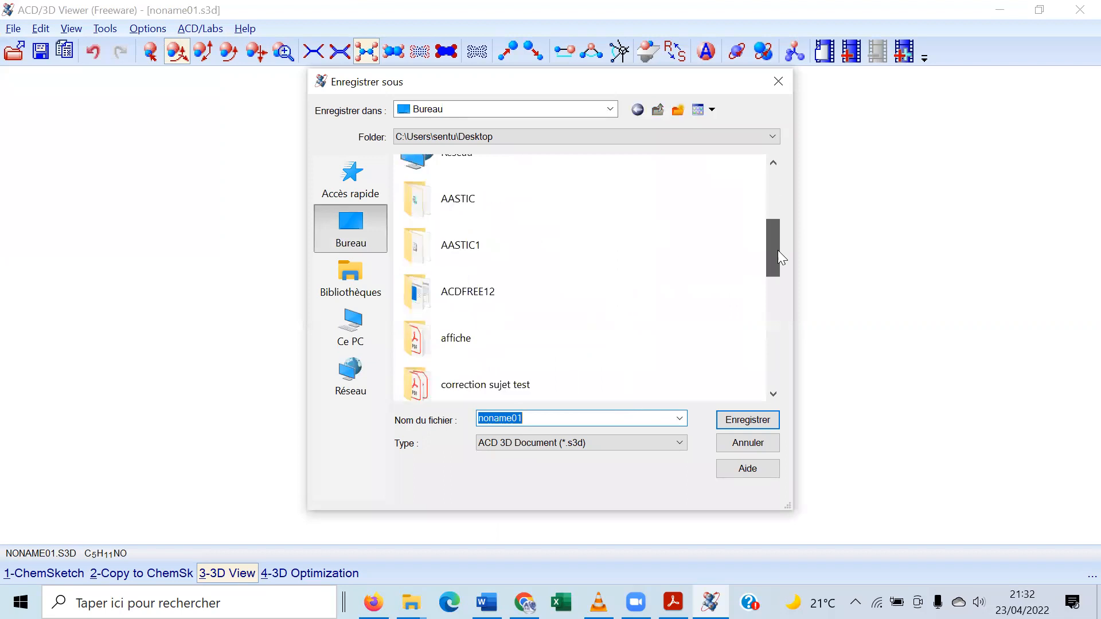
double_click(524, 254)
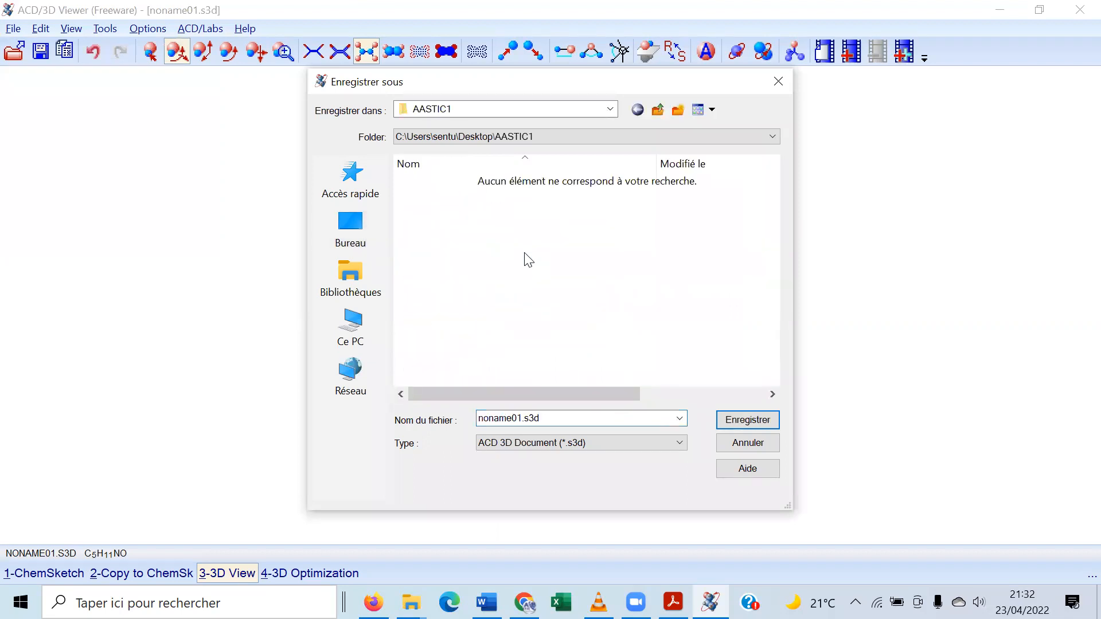
click(645, 448)
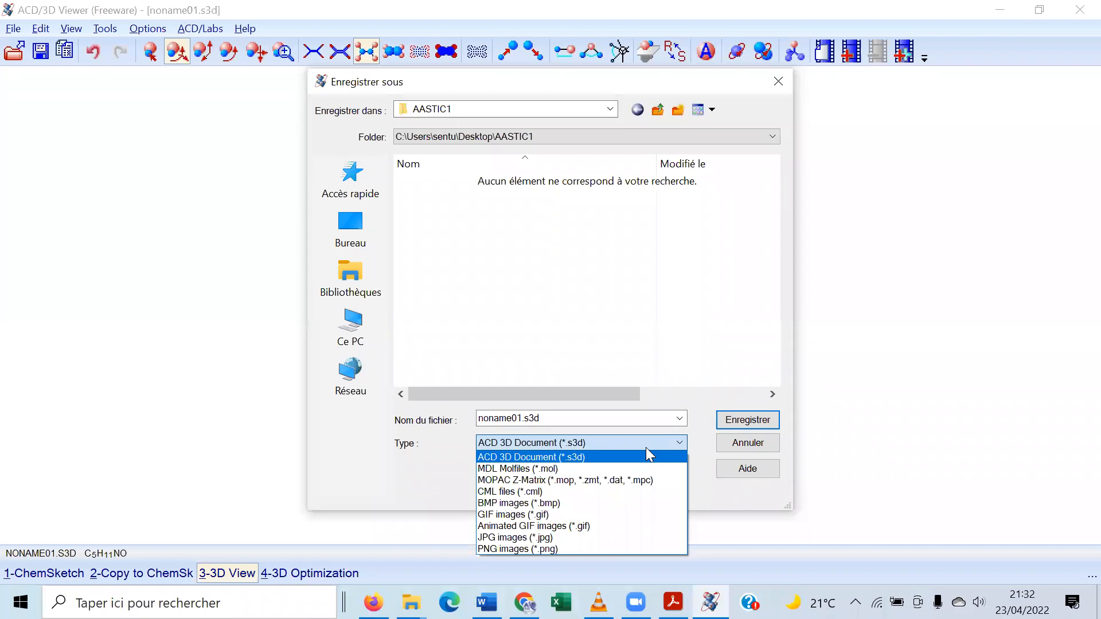
click(571, 539)
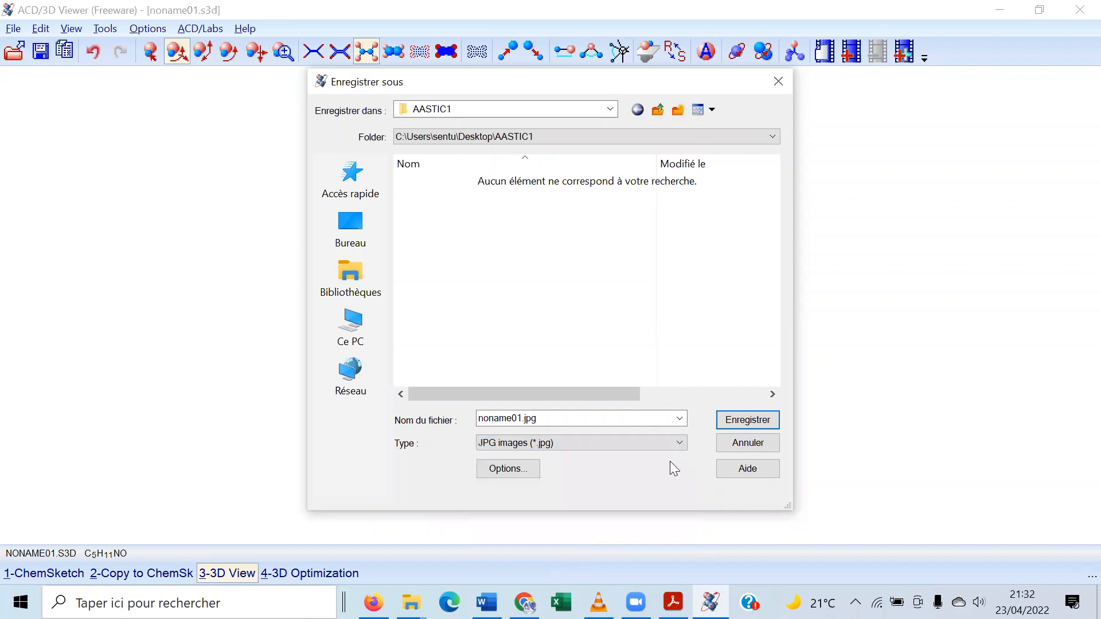
click(596, 419)
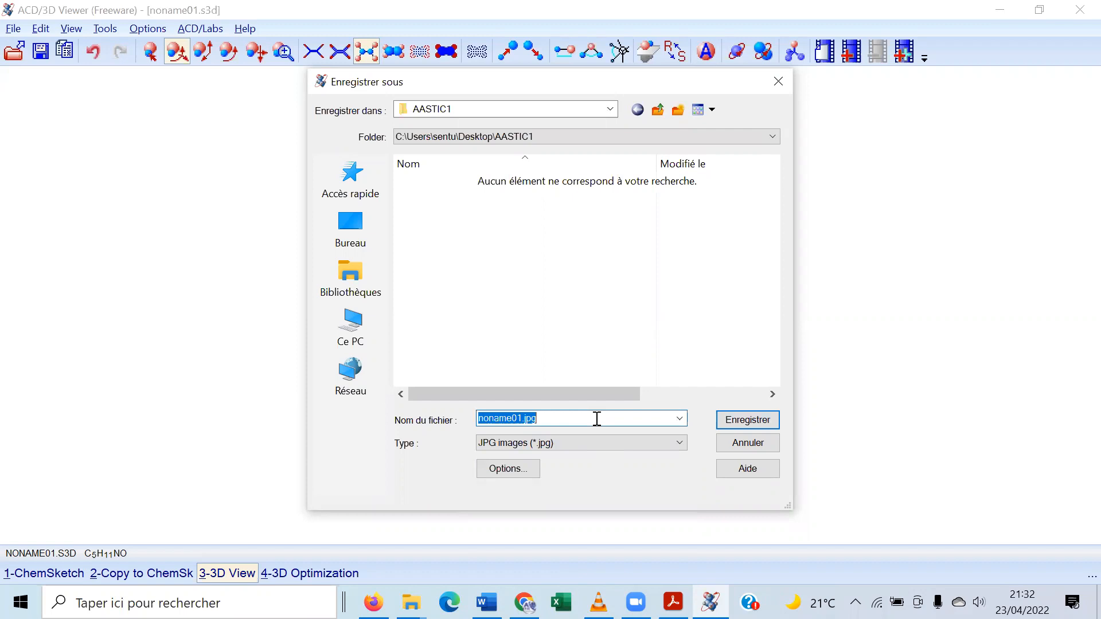
text(ima)
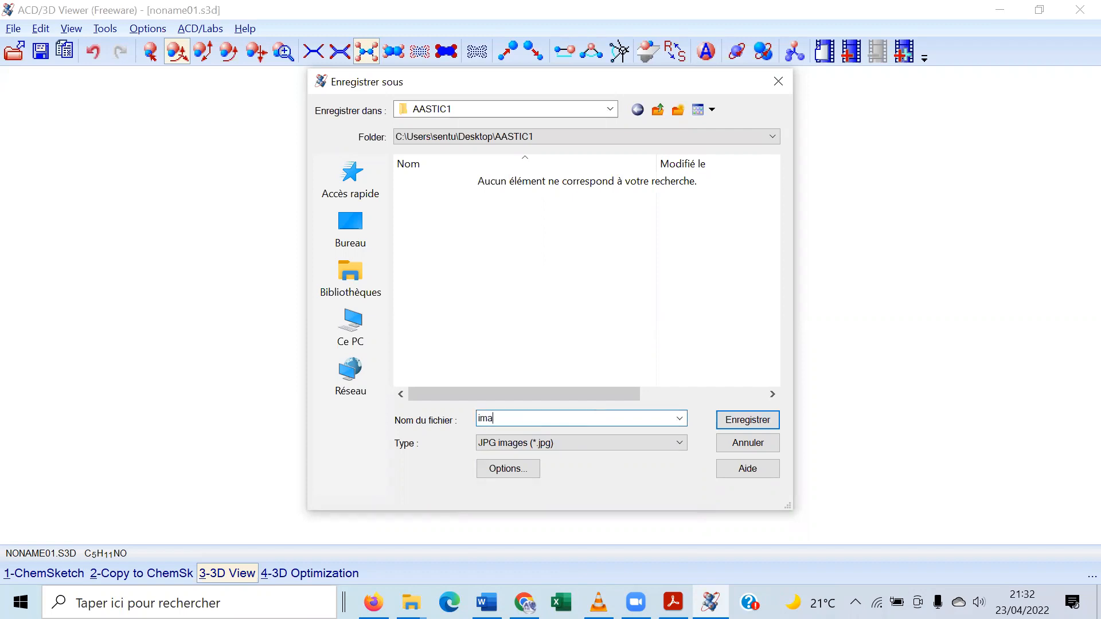
text(ge exo 2)
click(772, 422)
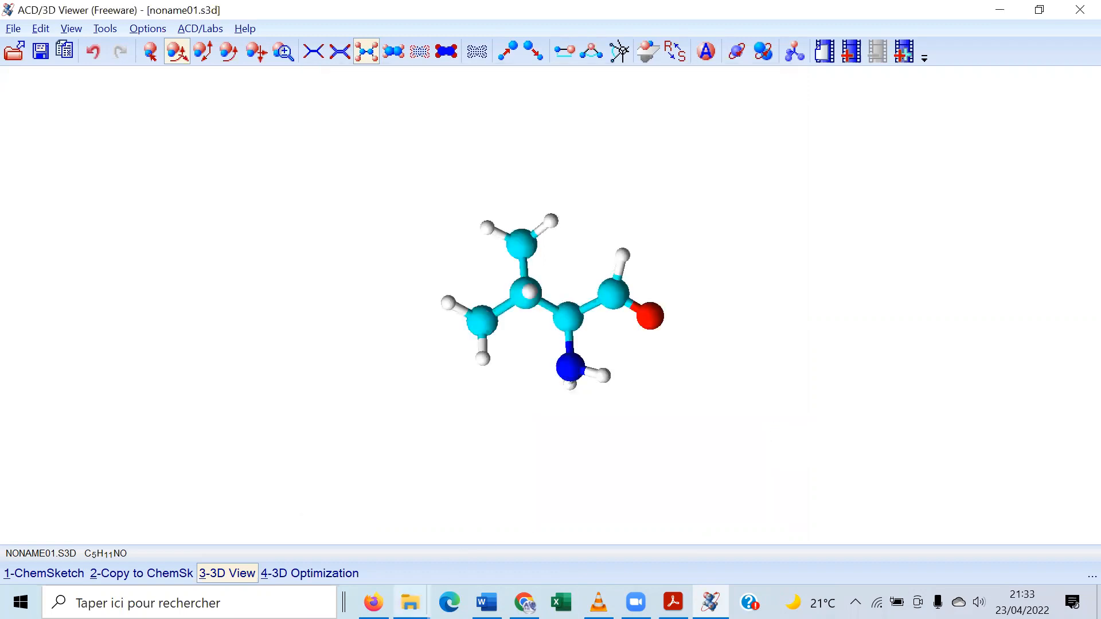
Insert the "image exo 2" file from the AASTIC1 folder under item d) of the Word report
mouse_move(410, 602)
click(430, 560)
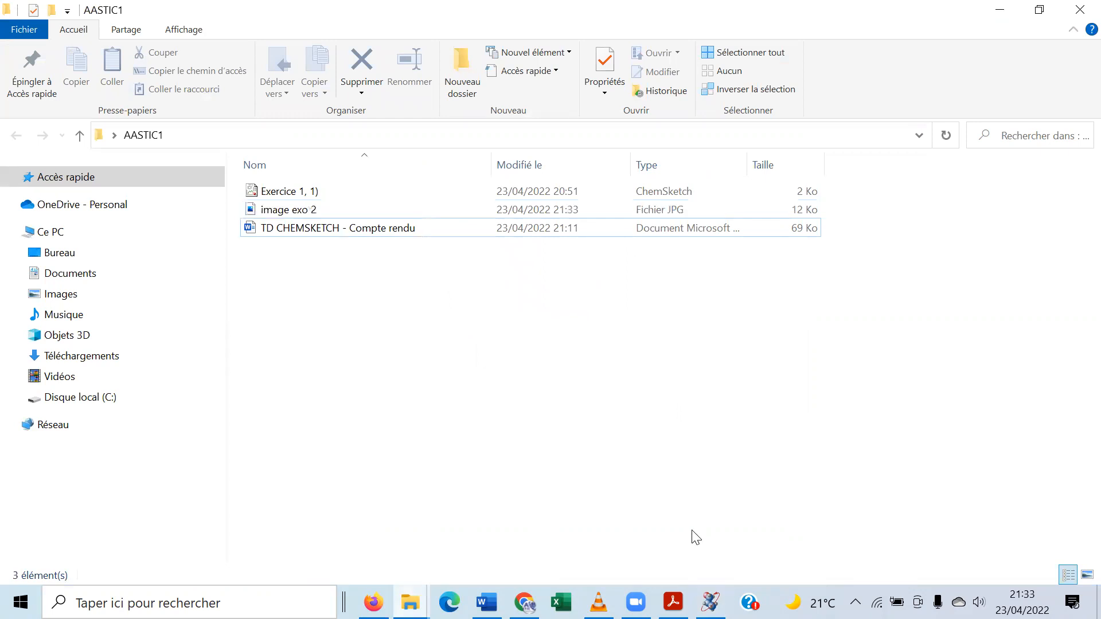
click(298, 212)
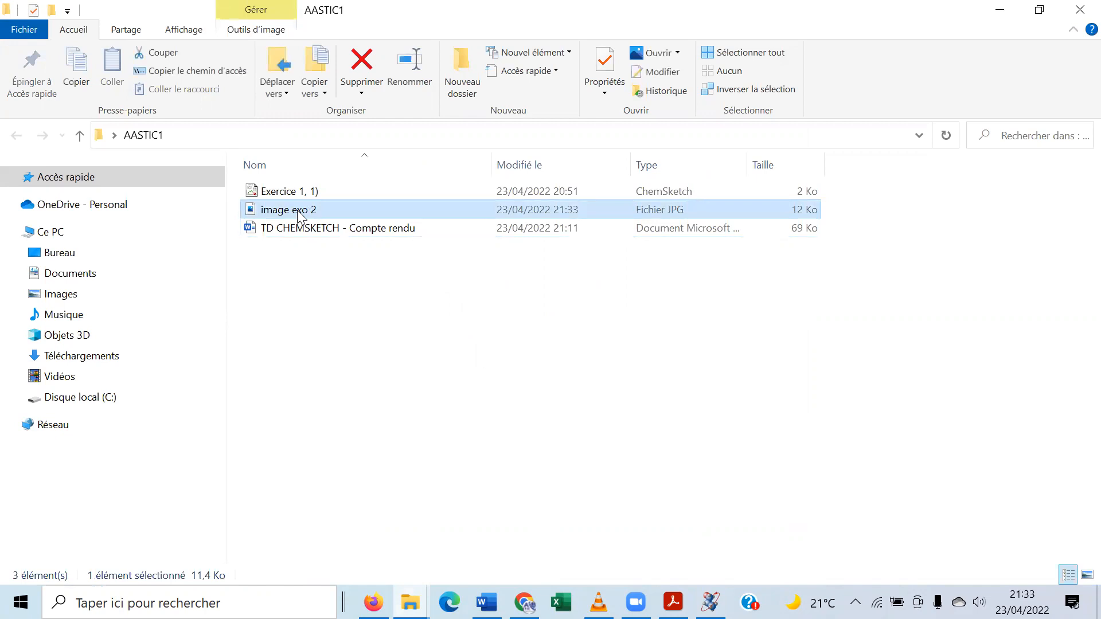
drag(298, 214, 443, 508)
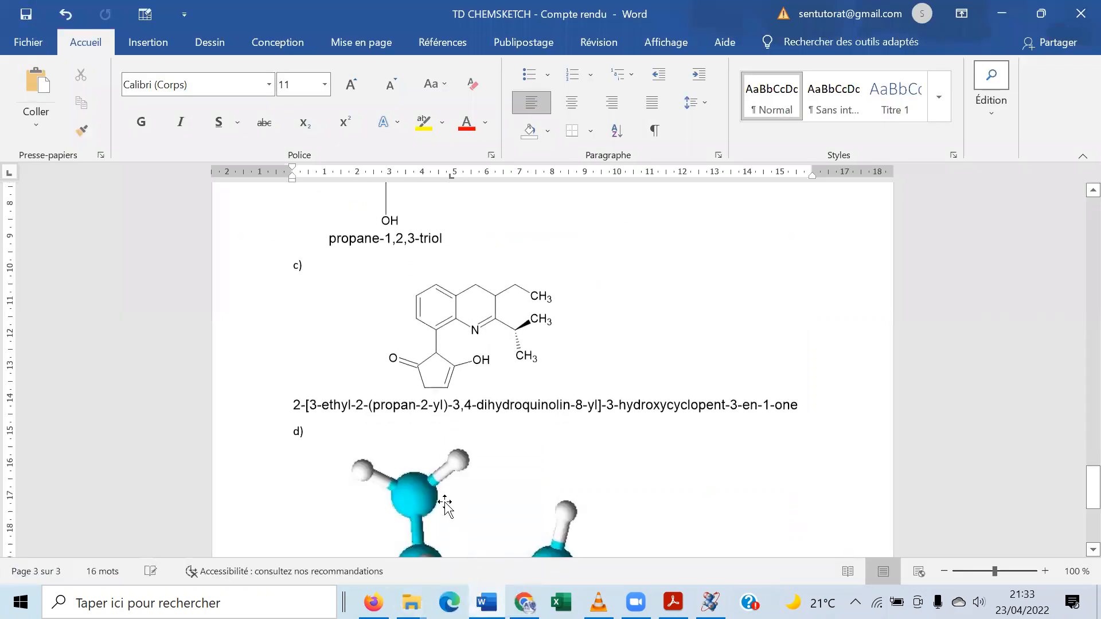
Add blank lines below the 3D model image and enter the heading "Exercice 3 :" on a new page, followed by an empty line
drag(1092, 486, 1092, 509)
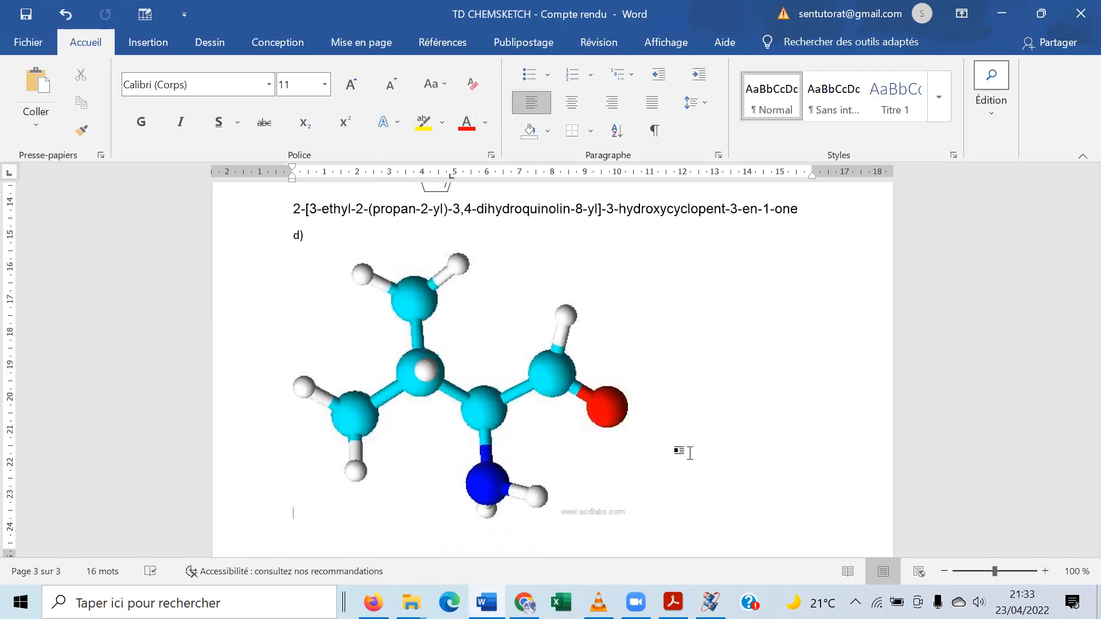
key(Return)
key(Return)
key(Return)
key(Return)
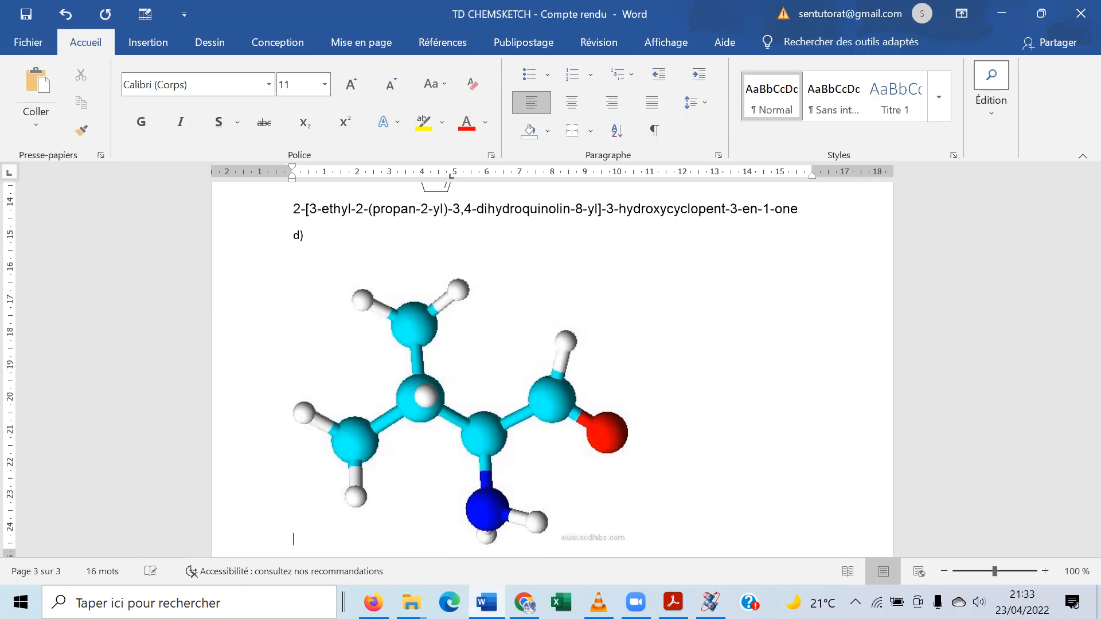
scroll(552, 367, down, 2)
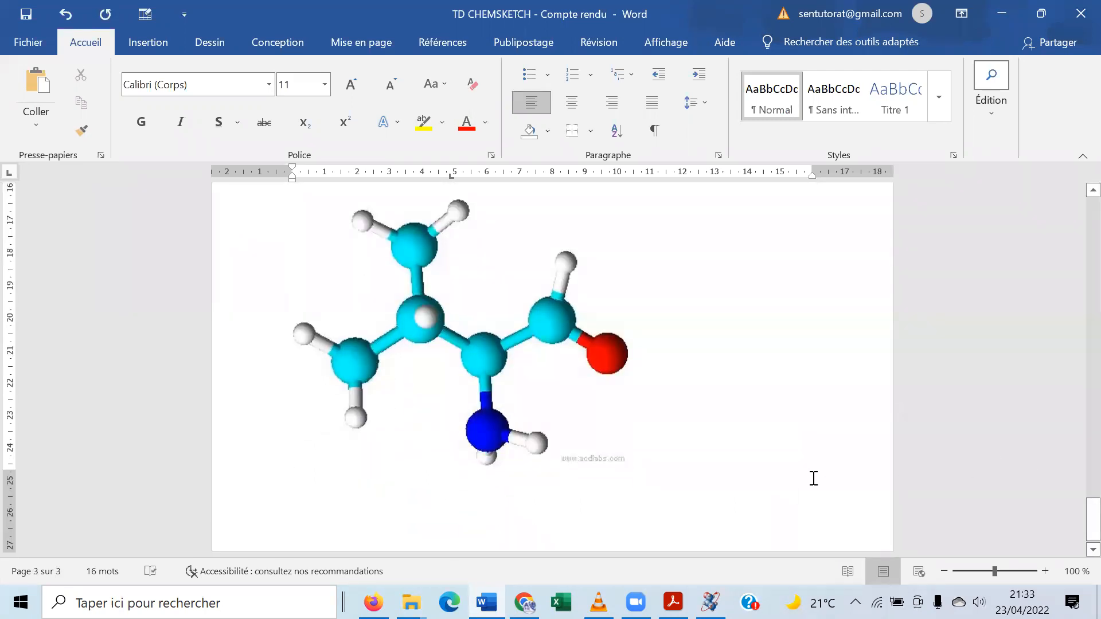
key(Return)
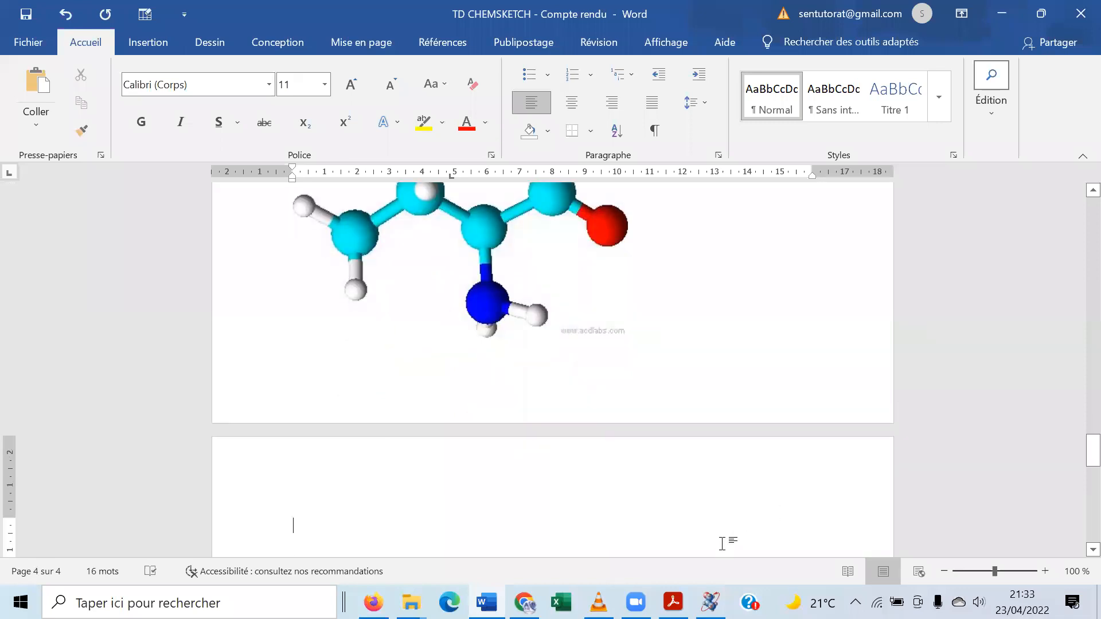
text(r)
key(BackSpace)
text(x)
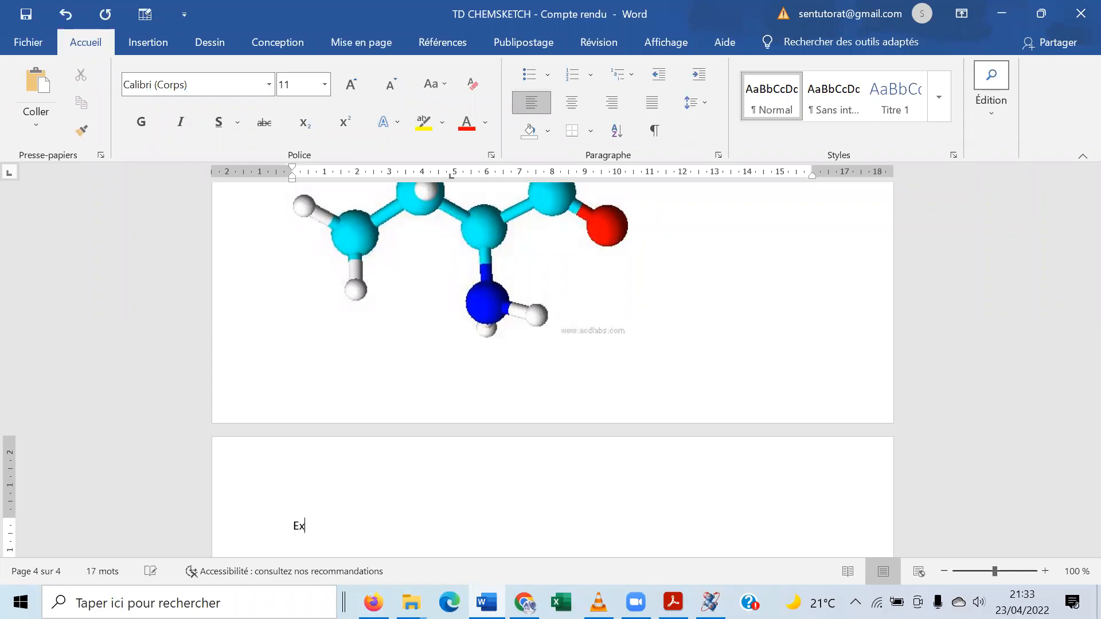
text(ercice 3 :)
key(Return)
drag(1093, 452, 1078, 467)
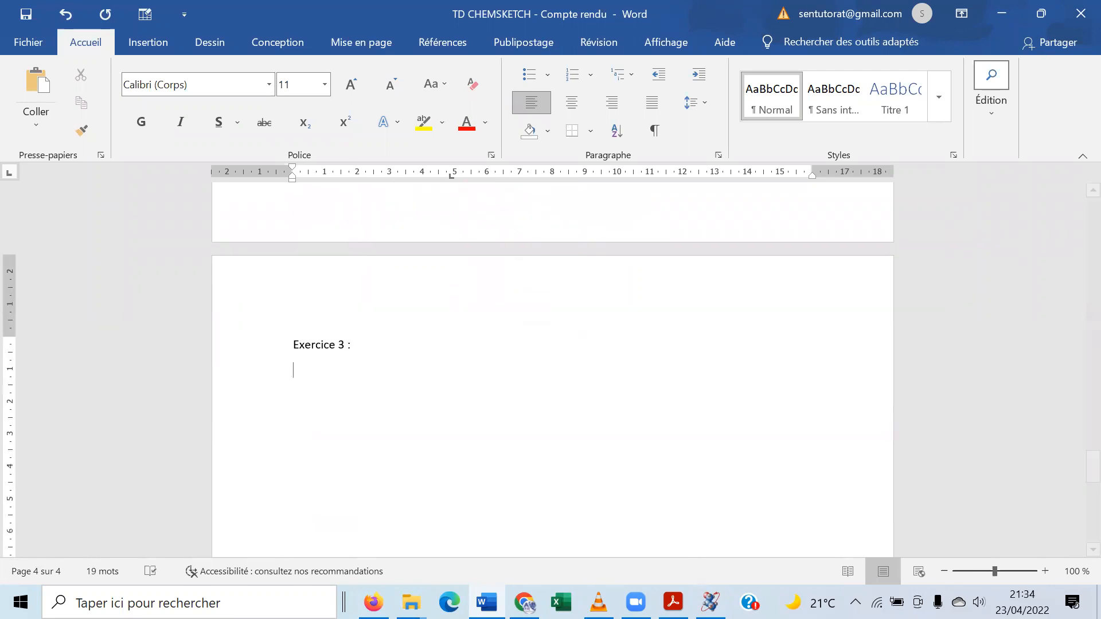
Switch back to the ChemSketch drawing window and delete the amino aldehyde structure
click(710, 602)
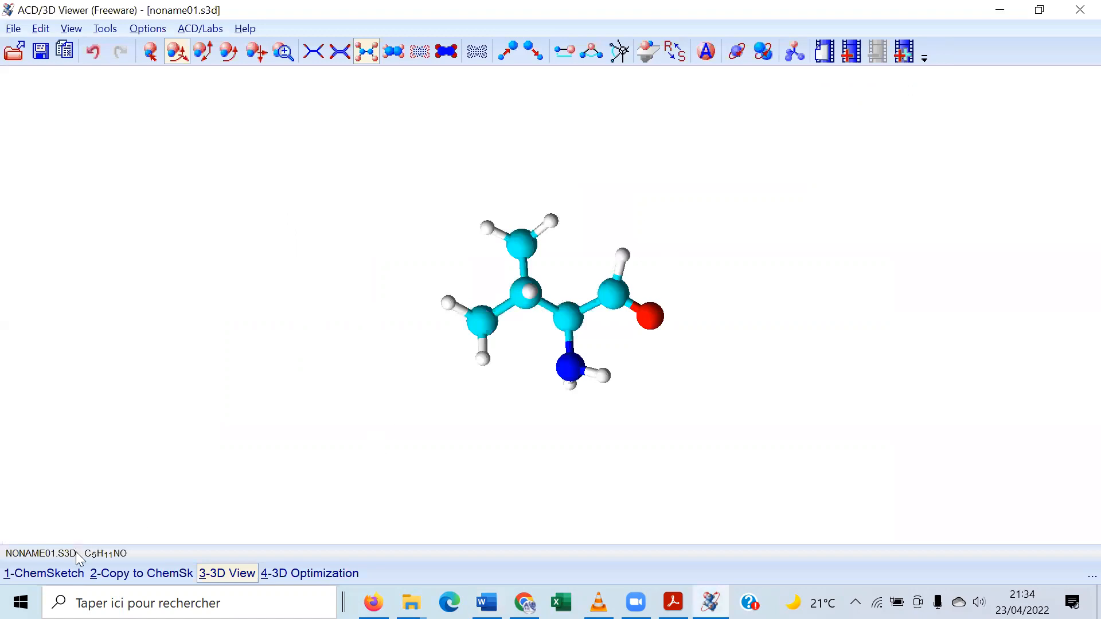
click(44, 572)
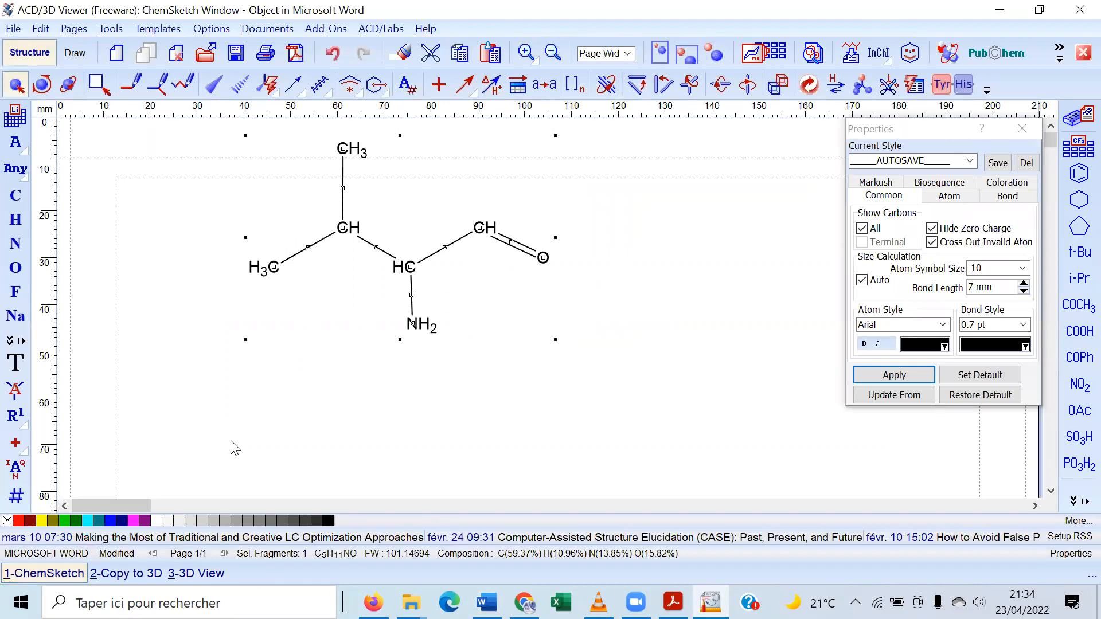
key(Delete)
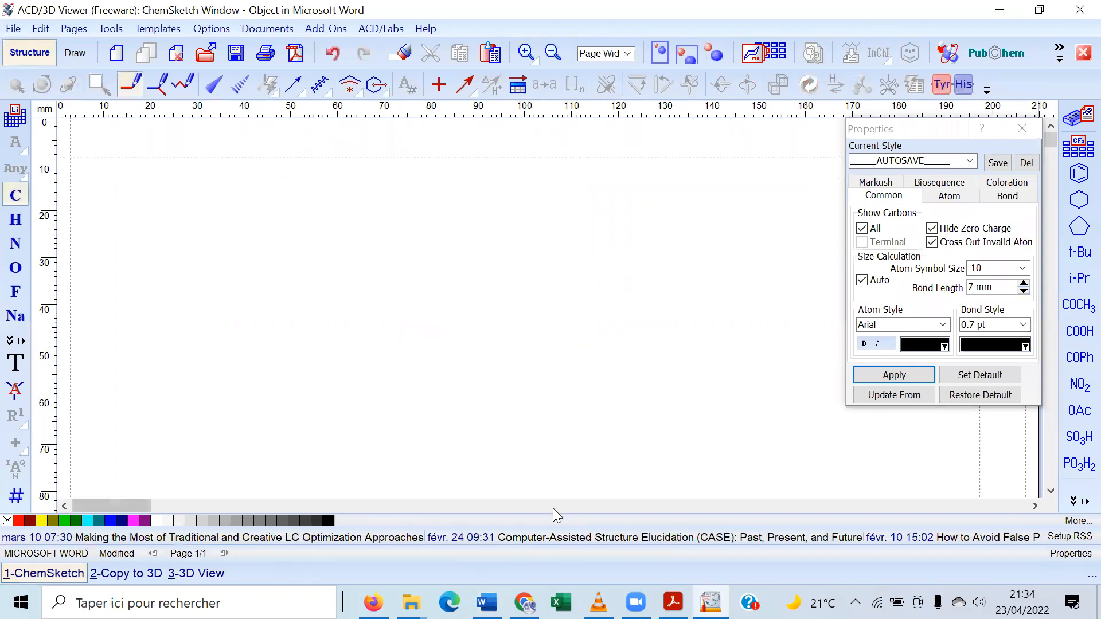
Consult the Exercise 3 instruction in the PDF and place a benzene ring on the empty ChemSketch page
click(672, 602)
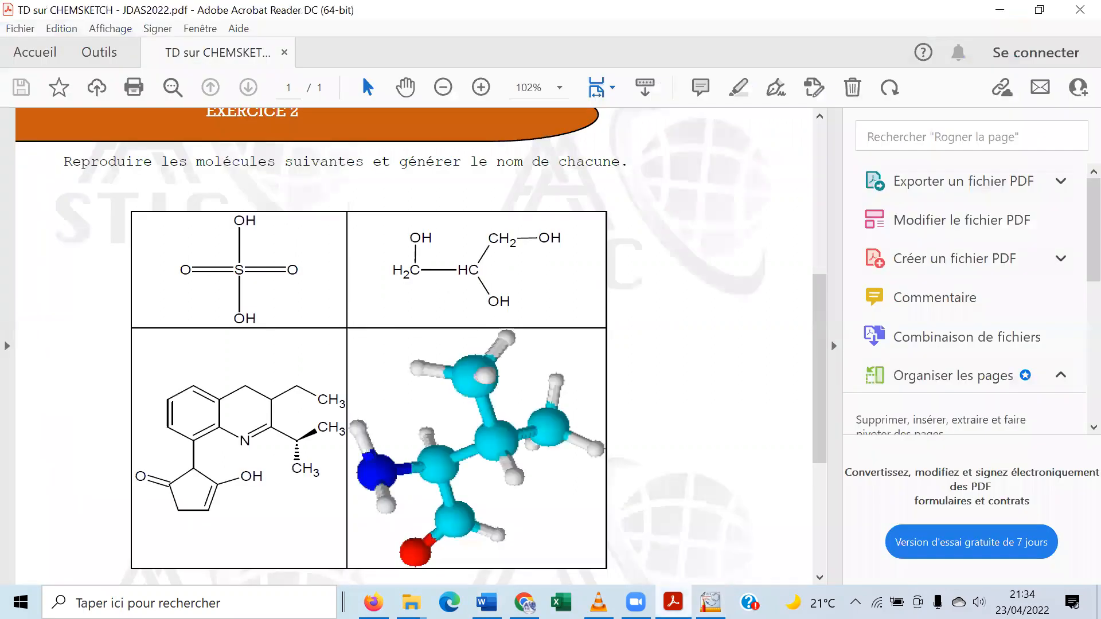
drag(820, 386, 827, 472)
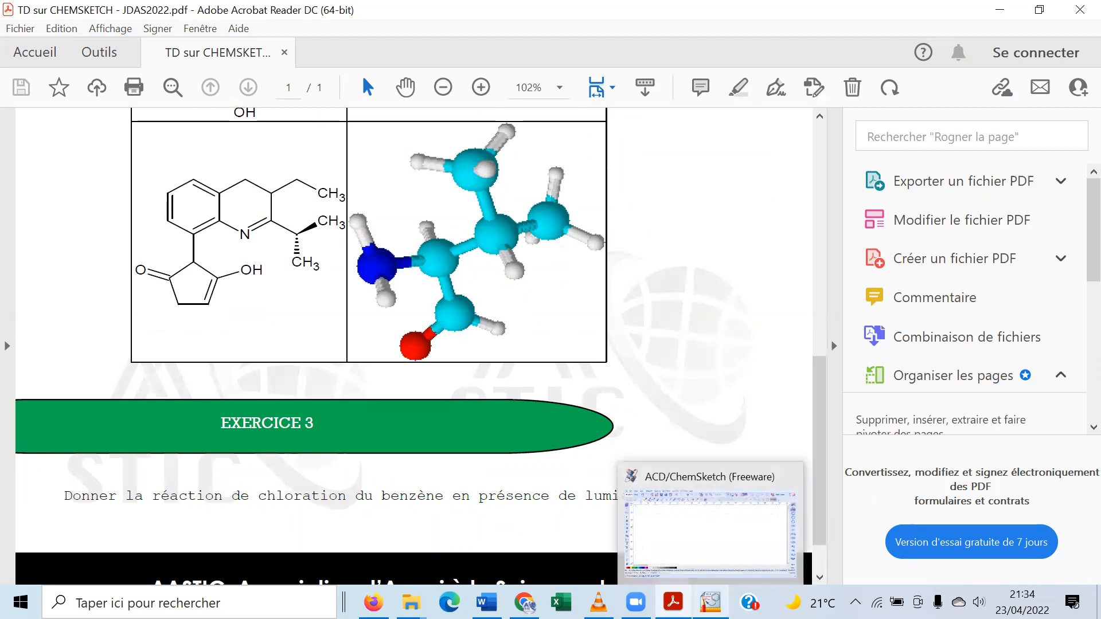
click(709, 602)
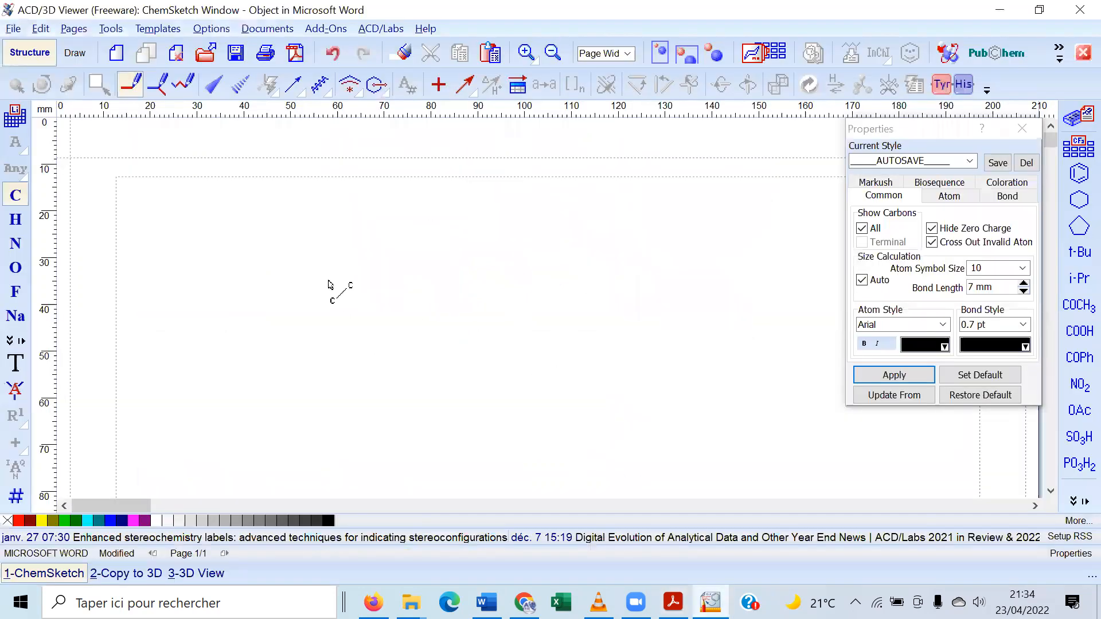
click(1072, 172)
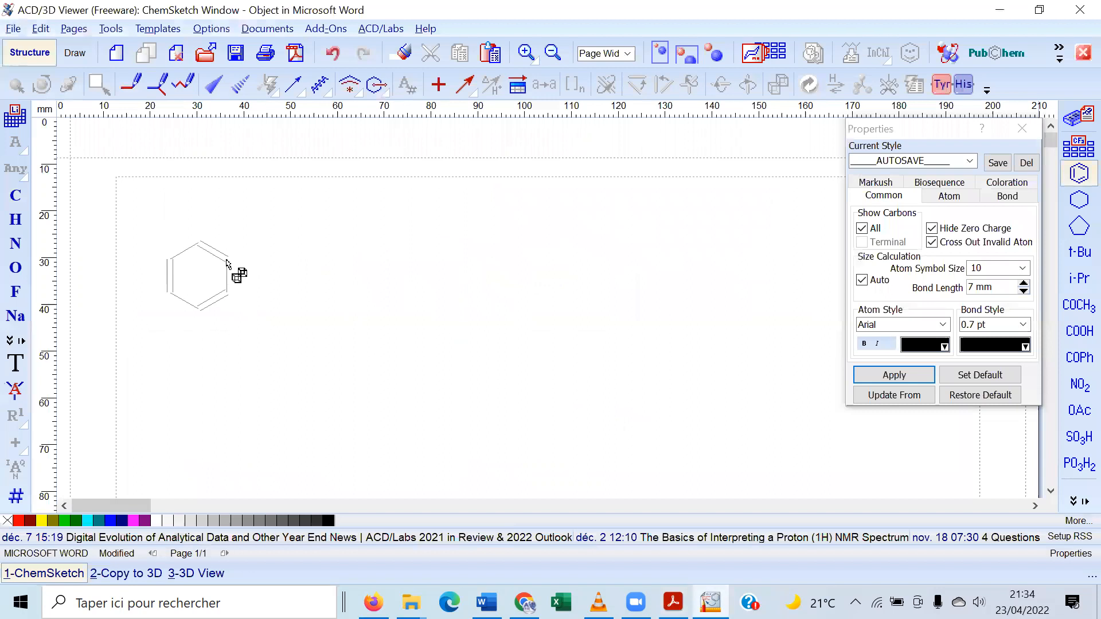
click(228, 264)
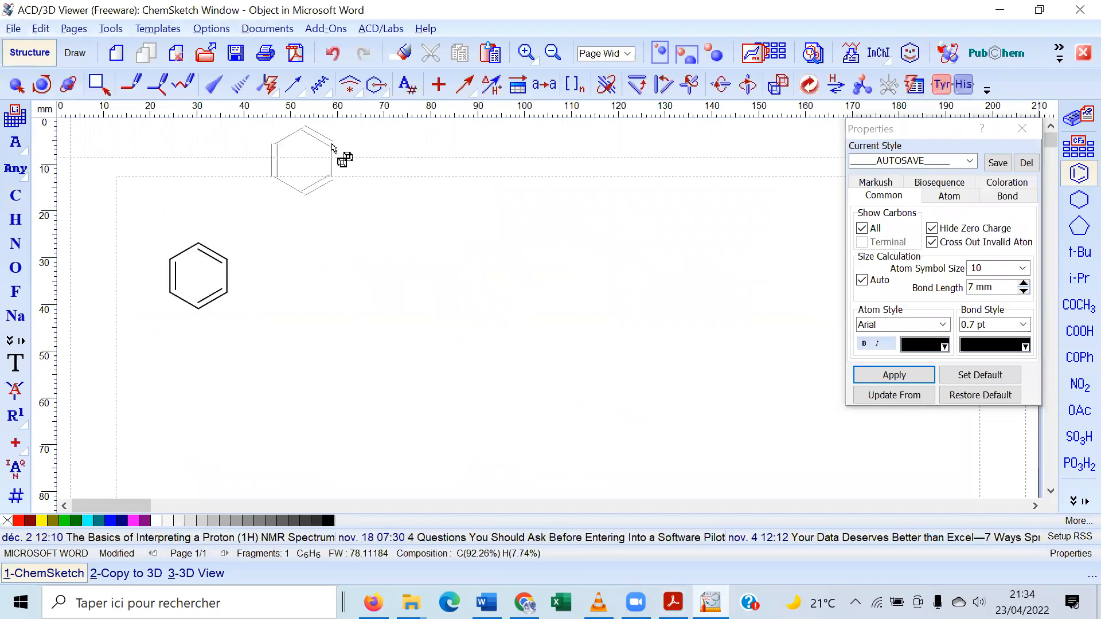
Add a plus sign after the benzene ring and draw a Cl–Cl molecule beside it
click(438, 84)
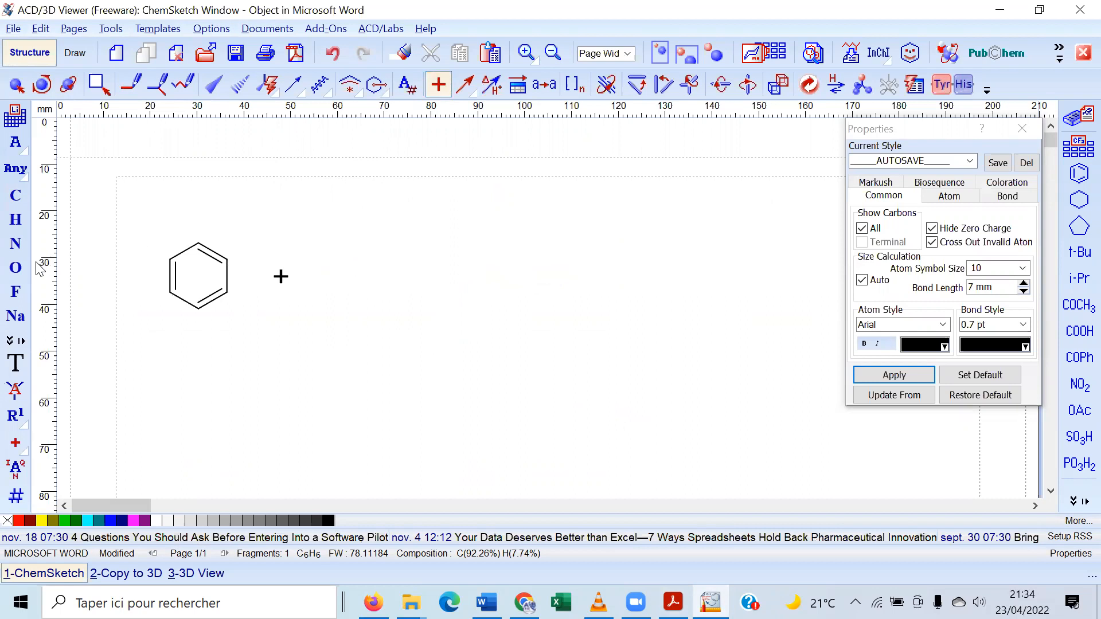
click(10, 341)
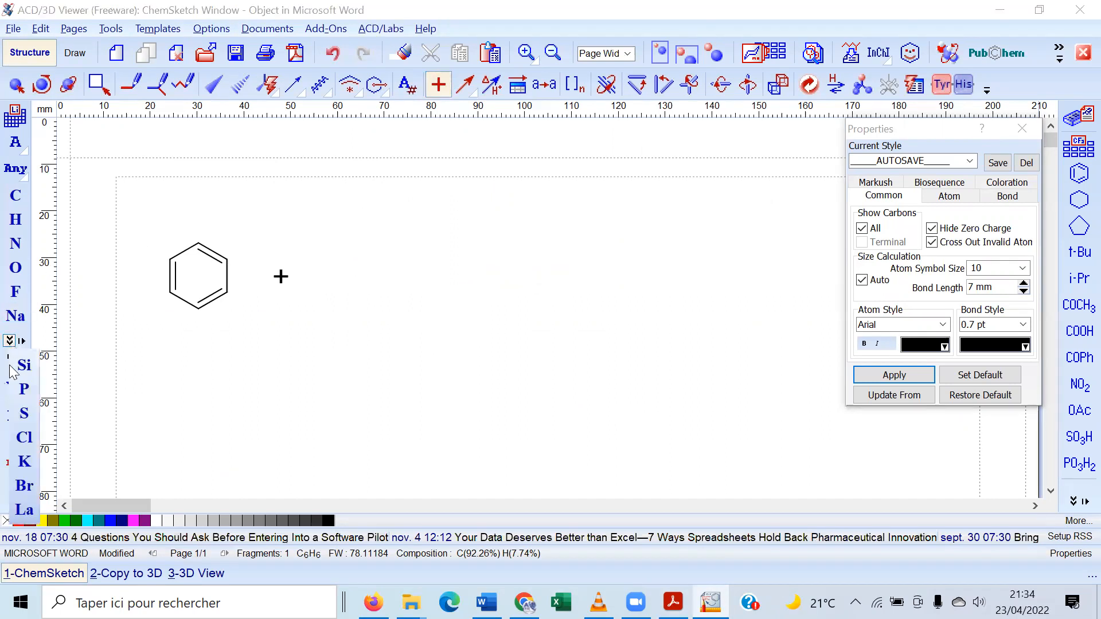
click(23, 435)
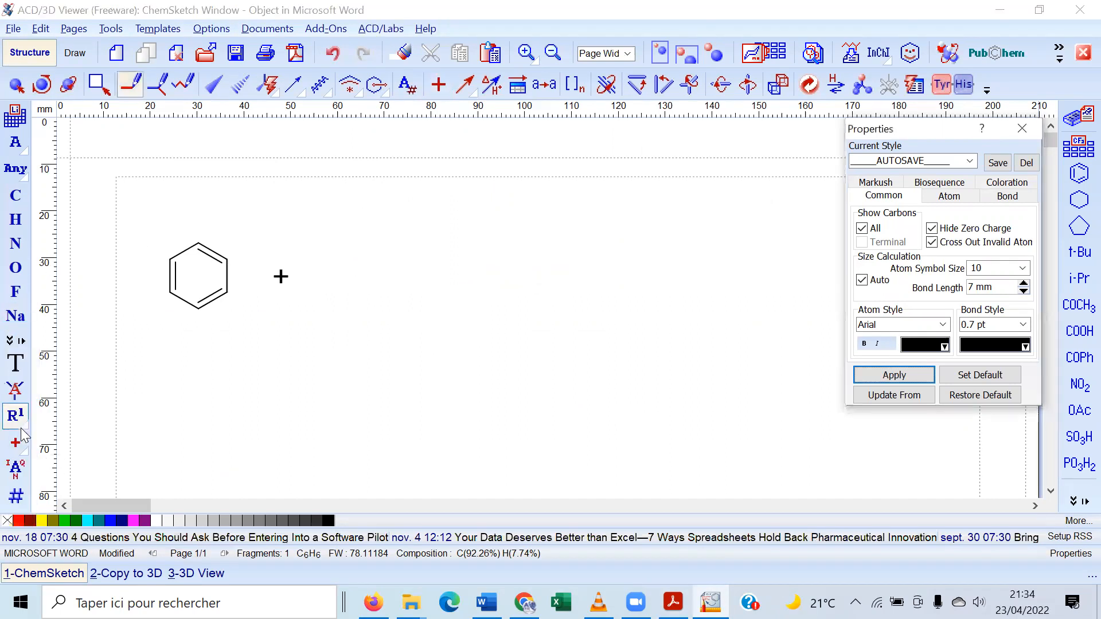
click(342, 278)
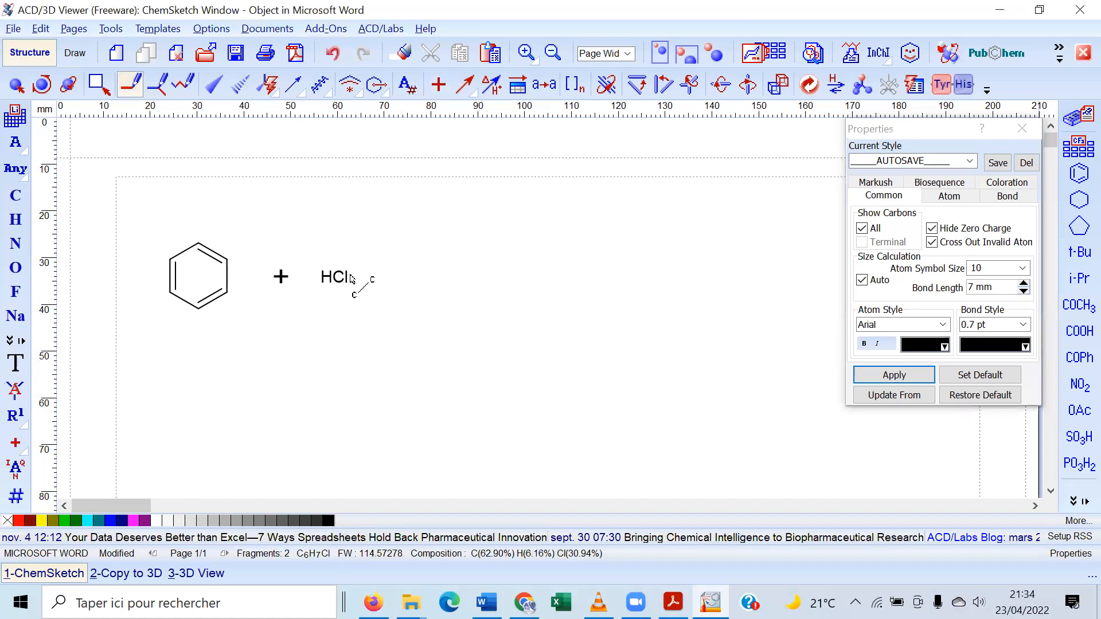
click(343, 277)
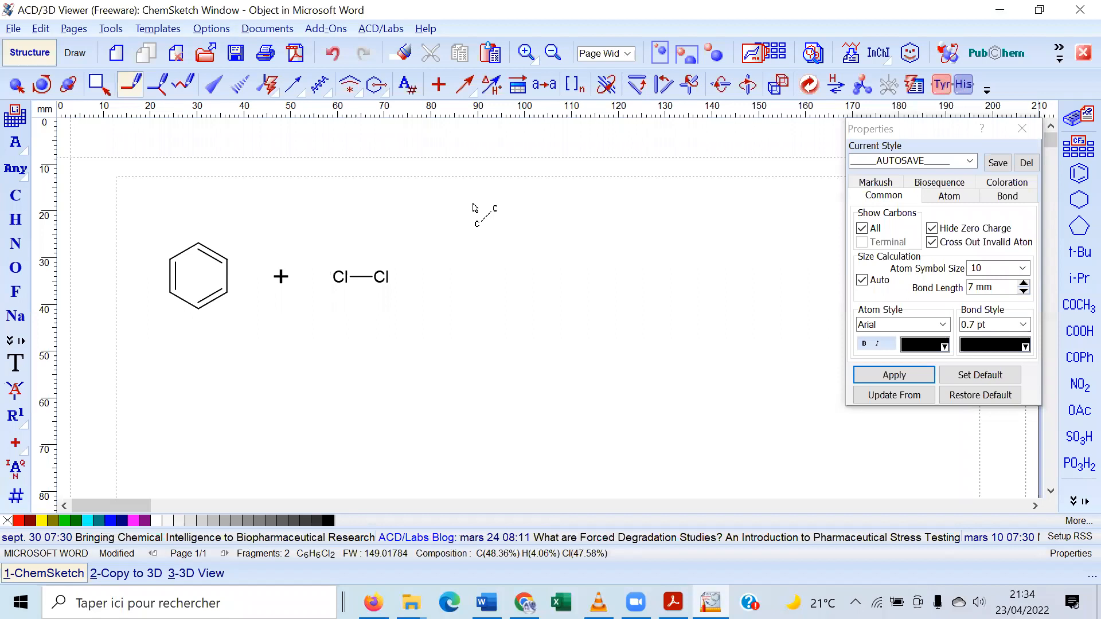
Draw a horizontal reaction arrow after the Cl–Cl molecule and recheck the Exercise 3 instruction in the PDF
click(464, 84)
drag(432, 276, 489, 277)
click(459, 86)
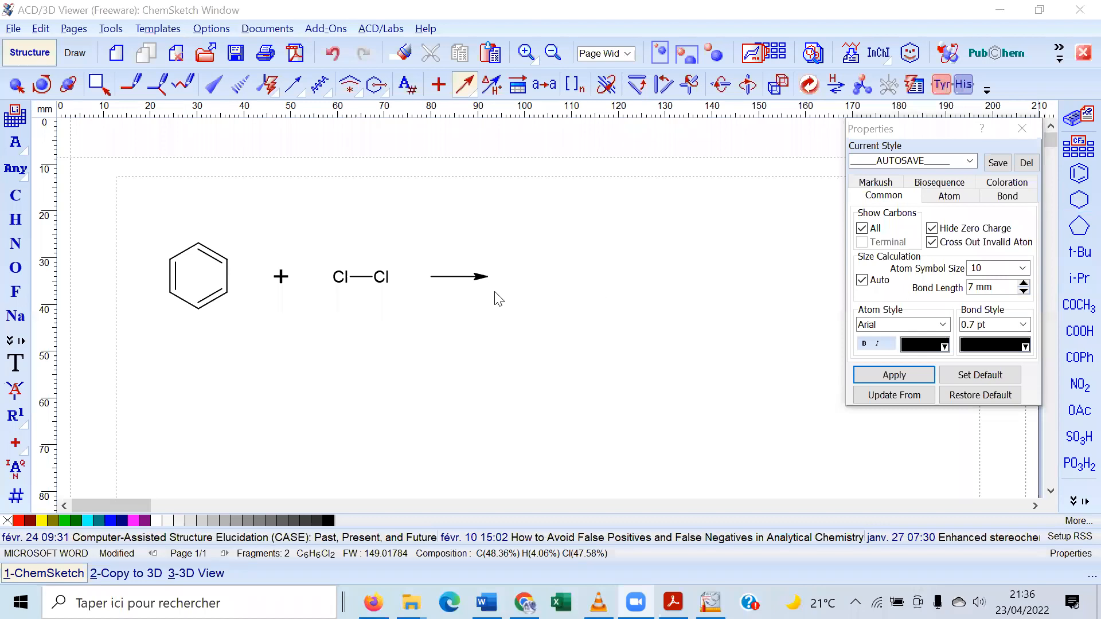
click(672, 602)
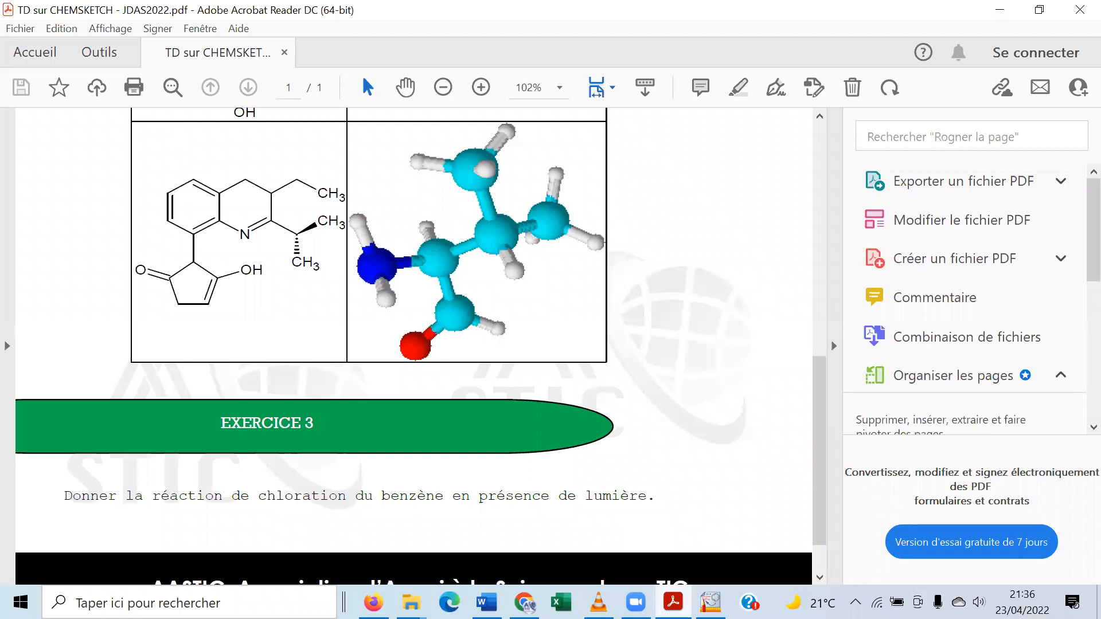
click(710, 602)
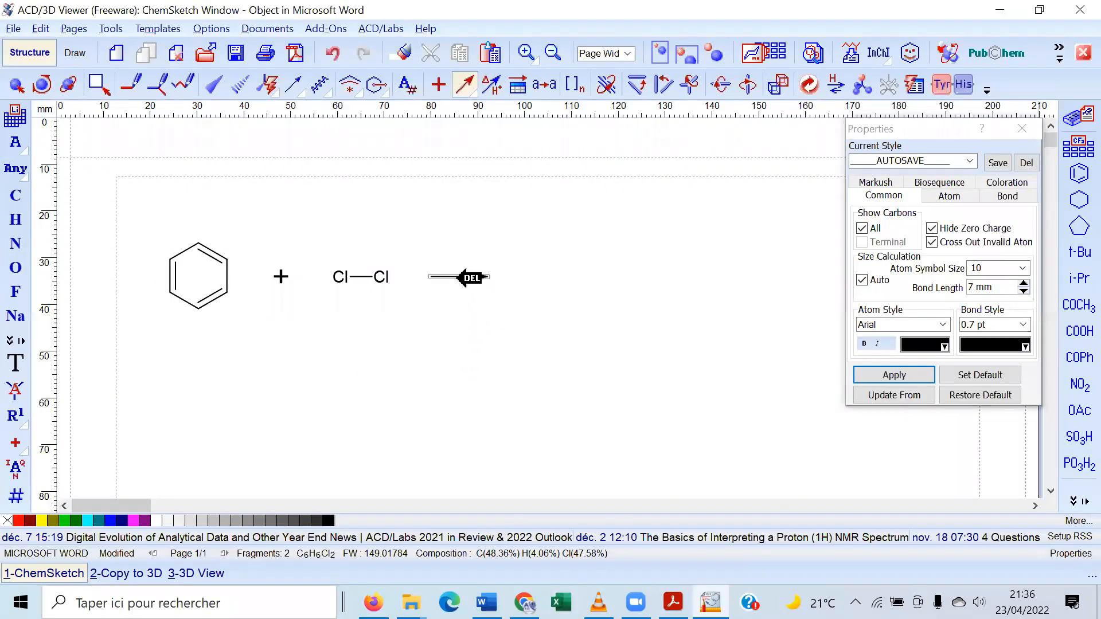
Add the light condition hν above the reaction arrow
click(492, 86)
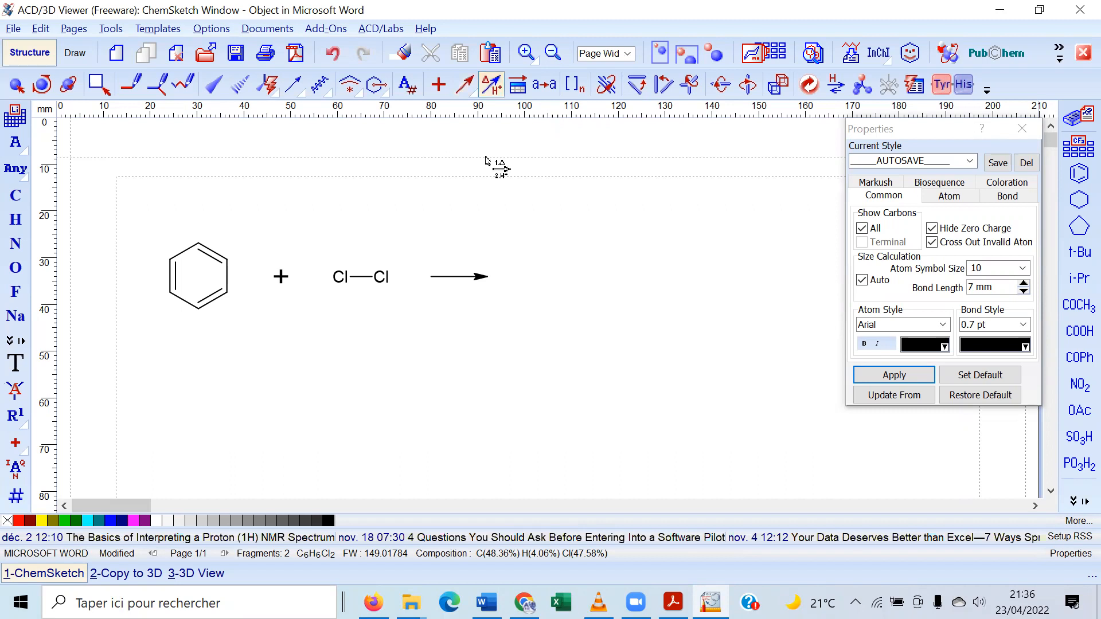
click(461, 279)
click(546, 250)
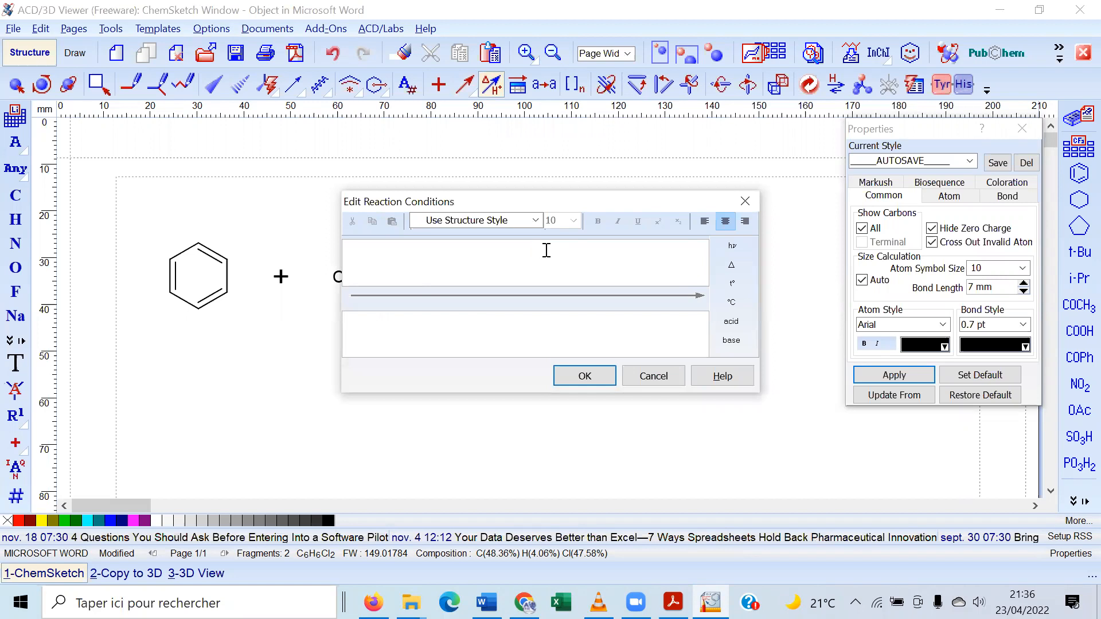
click(739, 245)
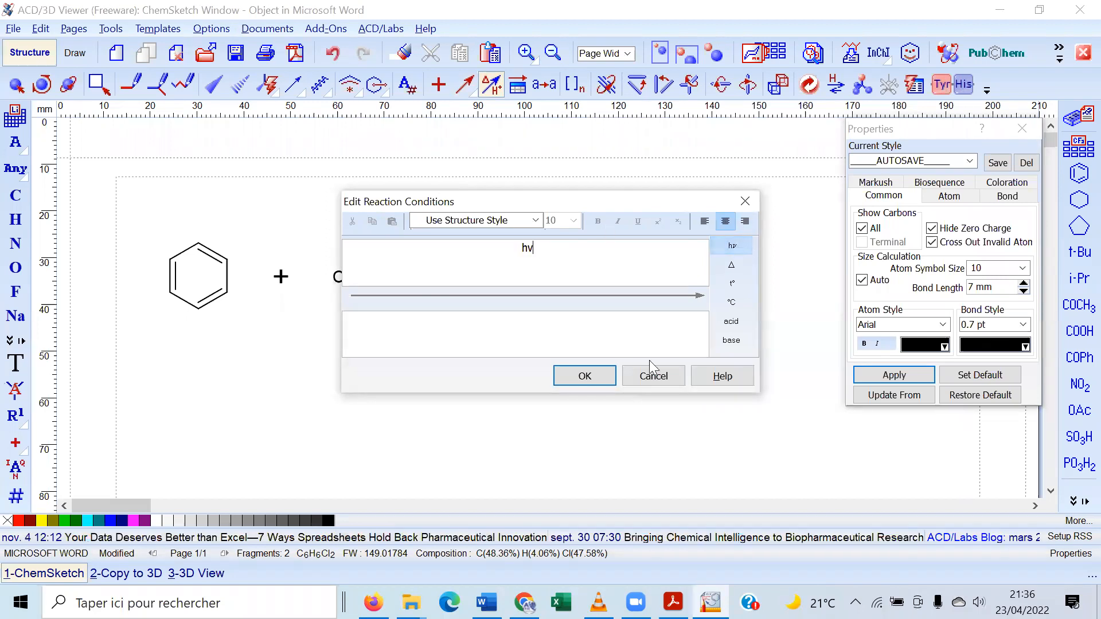
click(599, 378)
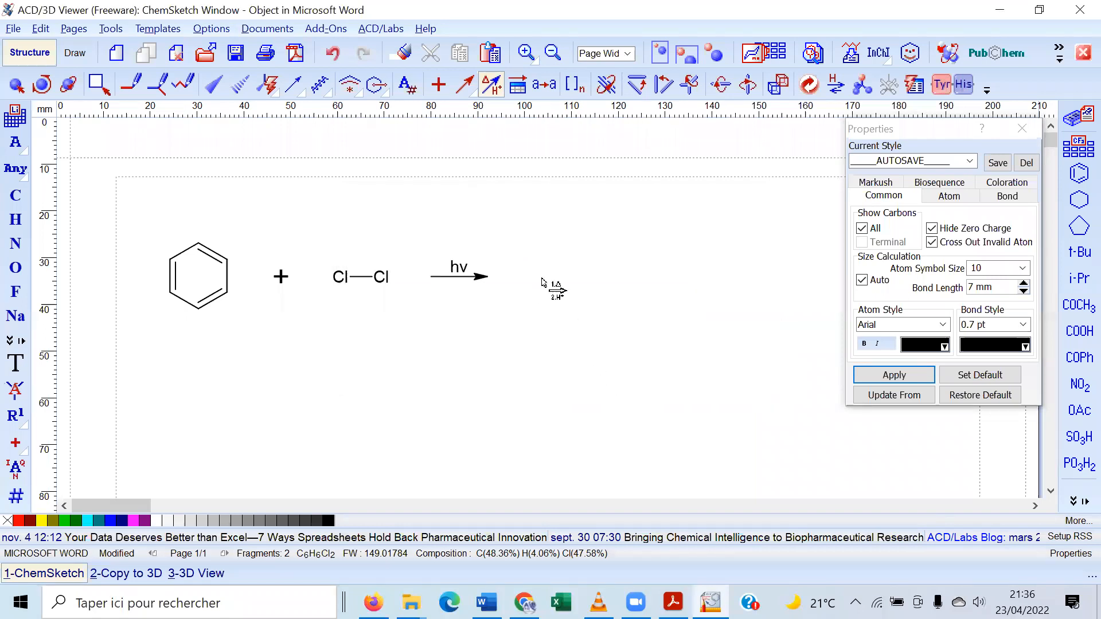
Place a cyclohexane ring after the arrow and attach a chlorine atom to each of its six carbons
click(1076, 201)
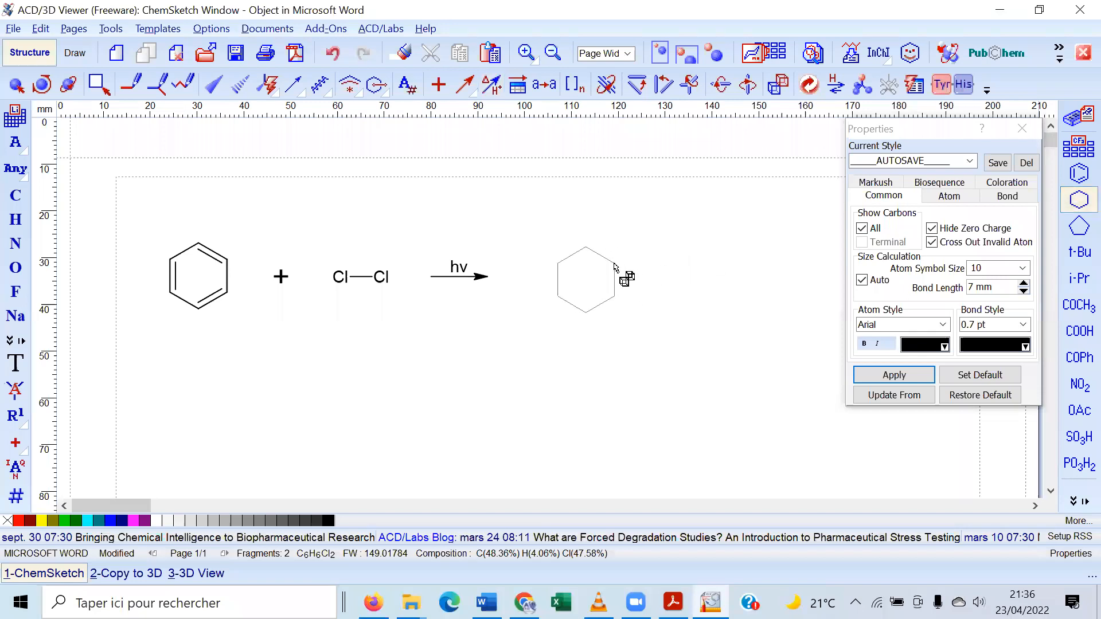
click(615, 263)
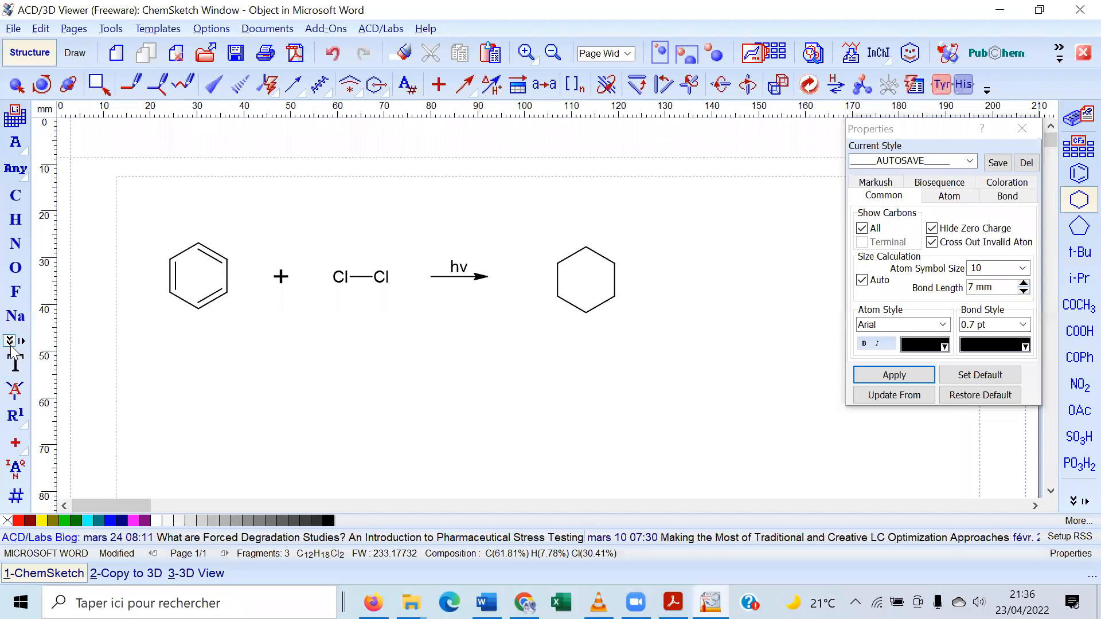
click(22, 447)
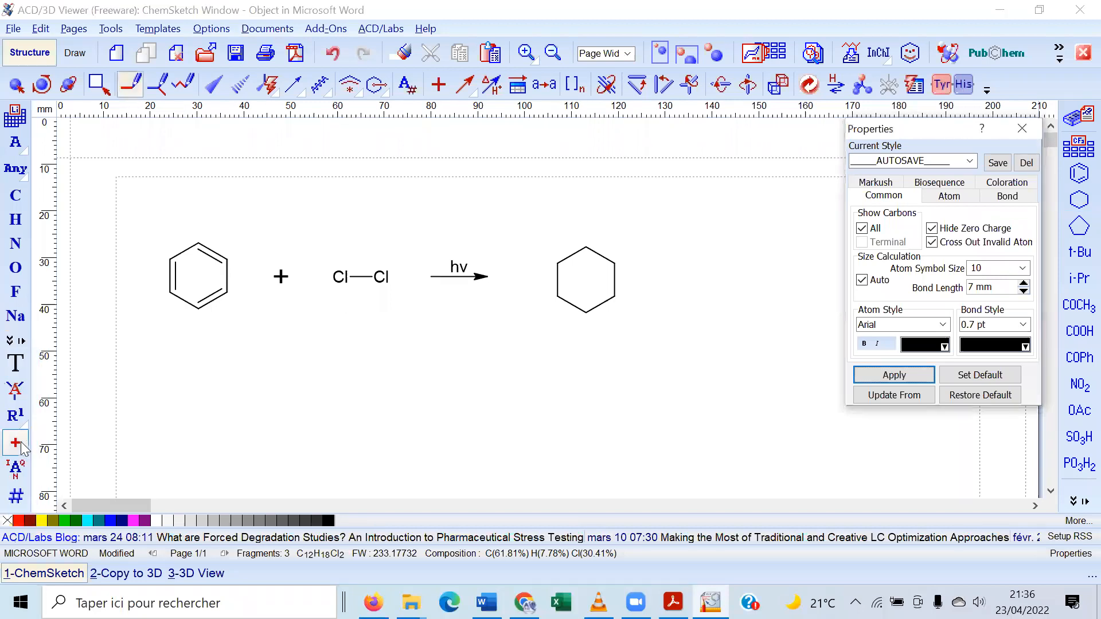
mouse_move(616, 263)
mouse_down()
mouse_move(636, 240)
mouse_move(581, 220)
mouse_up()
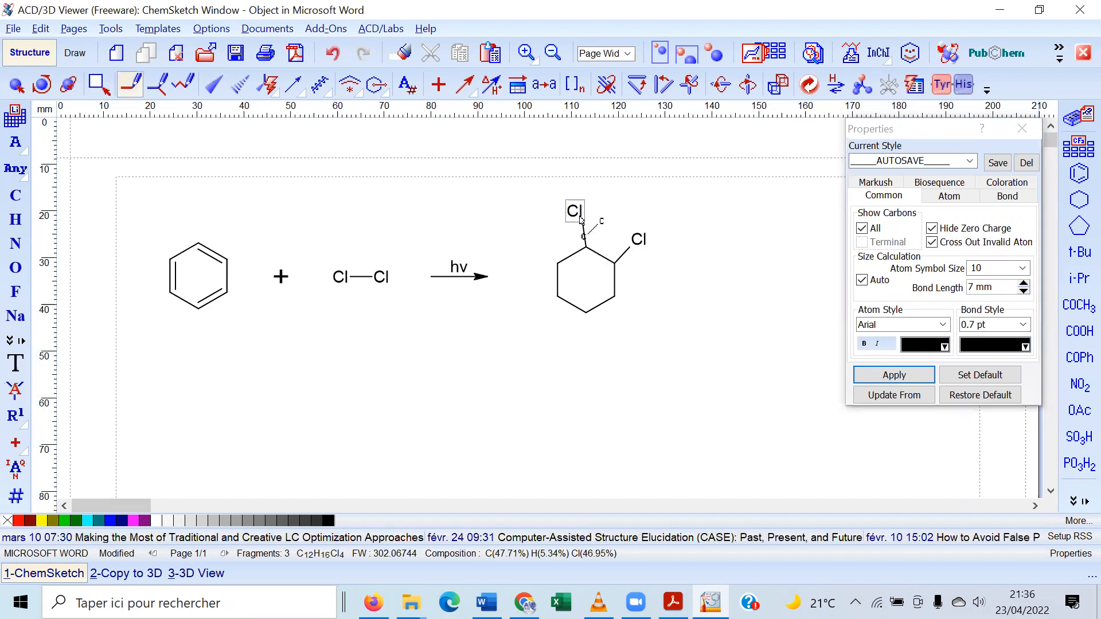
drag(558, 263, 526, 231)
click(526, 230)
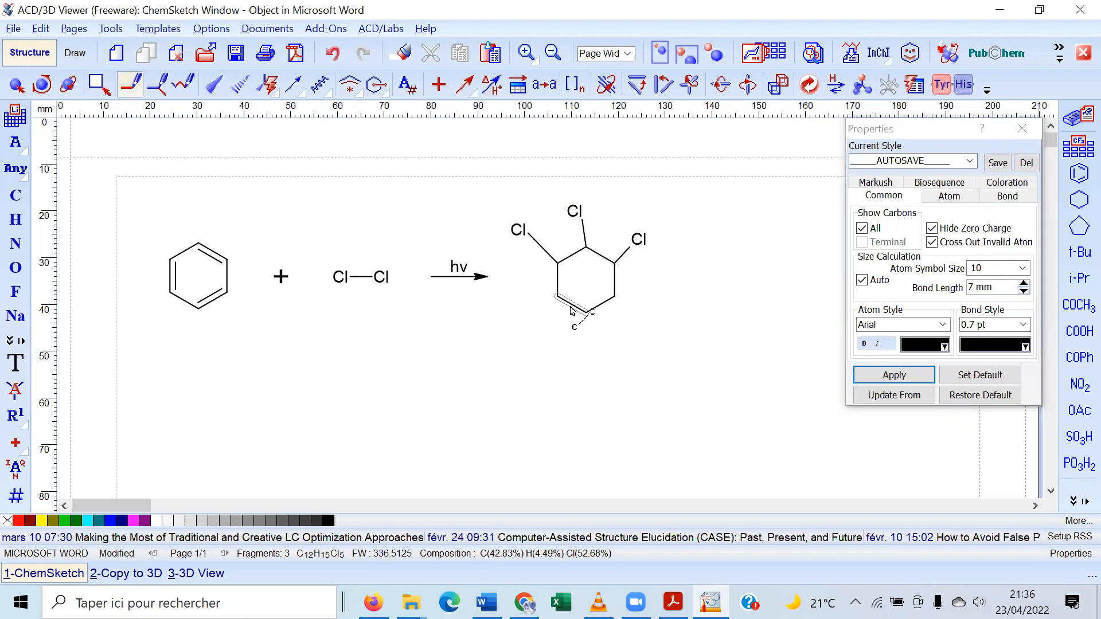
mouse_move(558, 295)
mouse_down()
mouse_move(538, 313)
mouse_move(591, 333)
mouse_move(641, 317)
mouse_up()
click(538, 313)
click(641, 317)
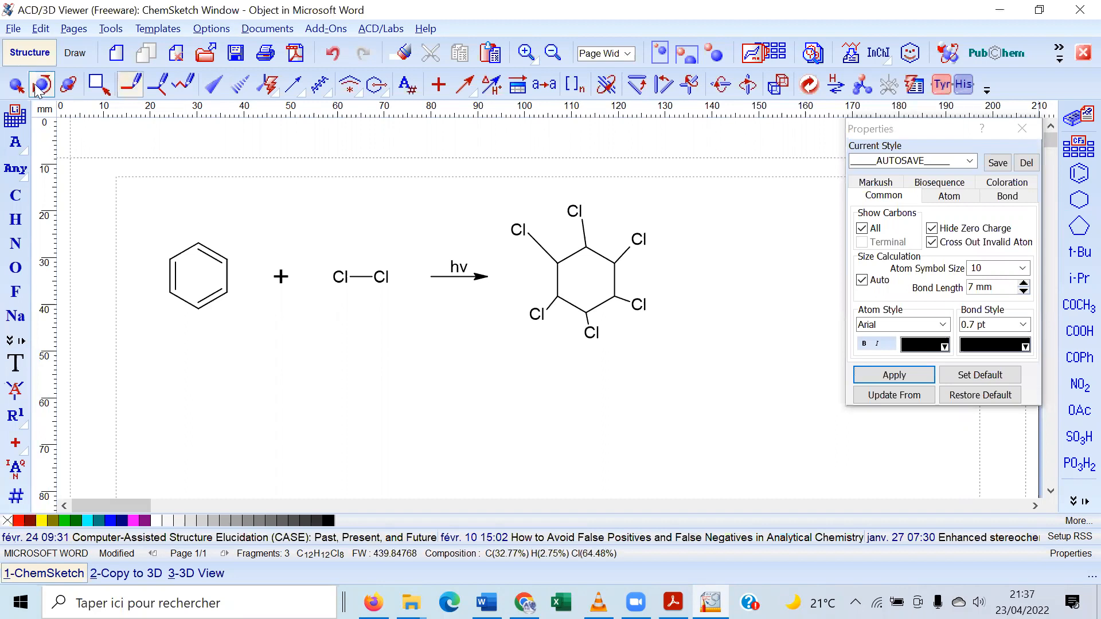
Select the hexachlorocyclohexane product and clean up its structure so the bonds are regular
click(17, 86)
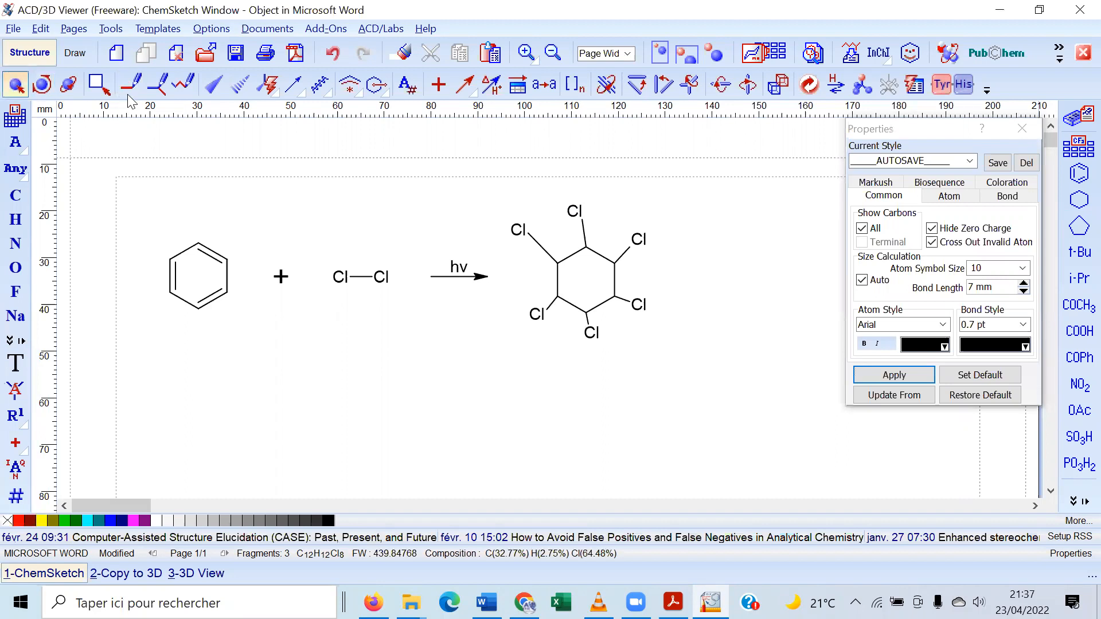
click(612, 297)
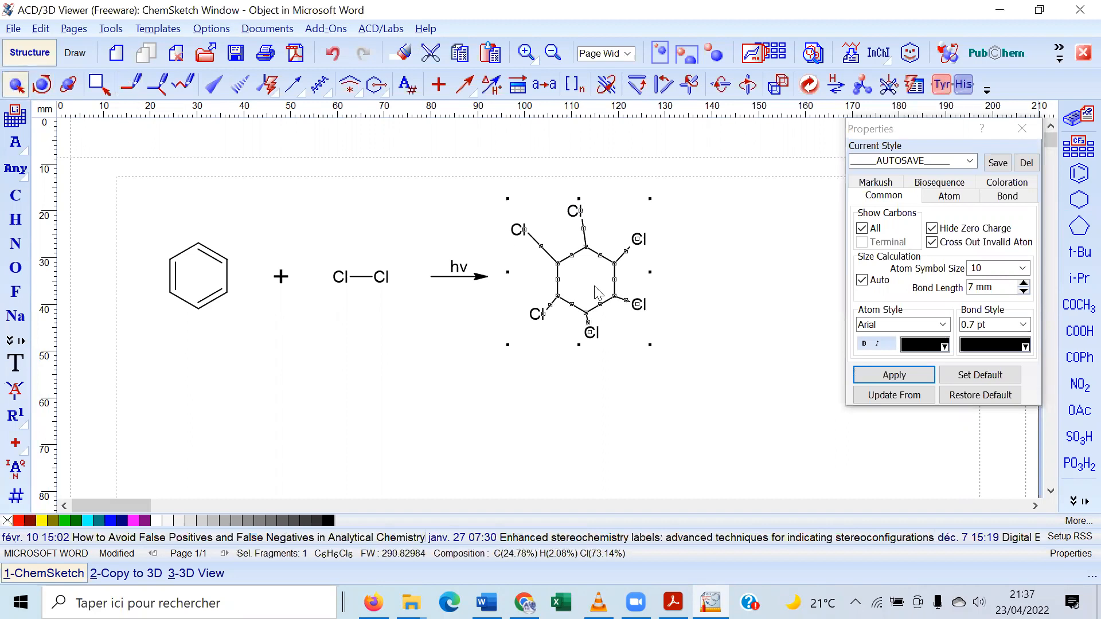
click(810, 85)
click(760, 277)
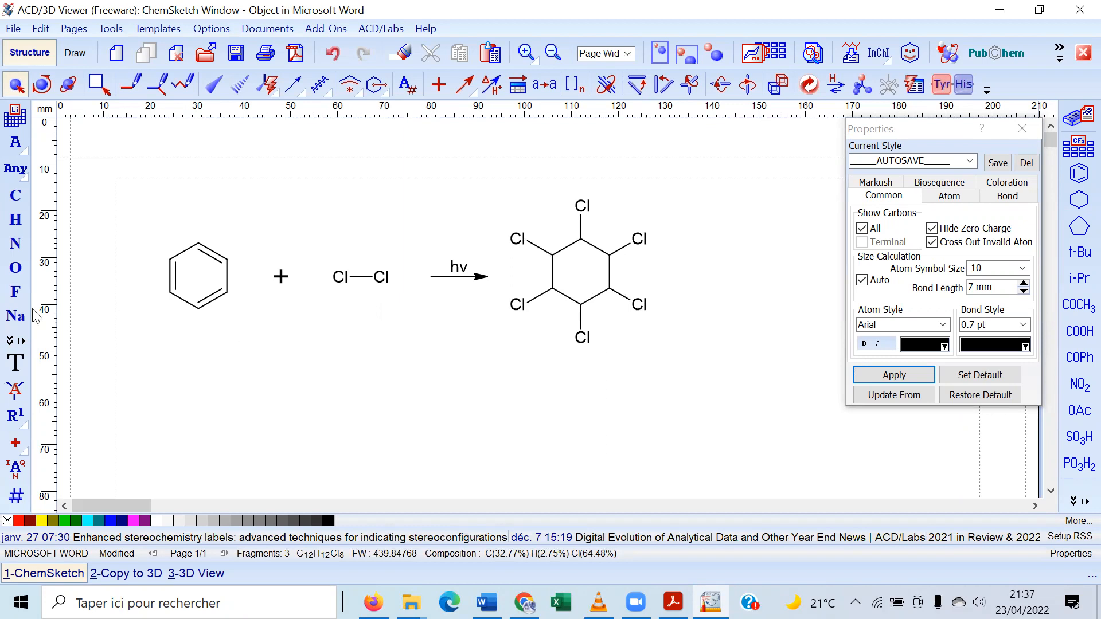
Create a text label "3" below the reaction in Draw mode and narrow its box to fit the digit
click(75, 54)
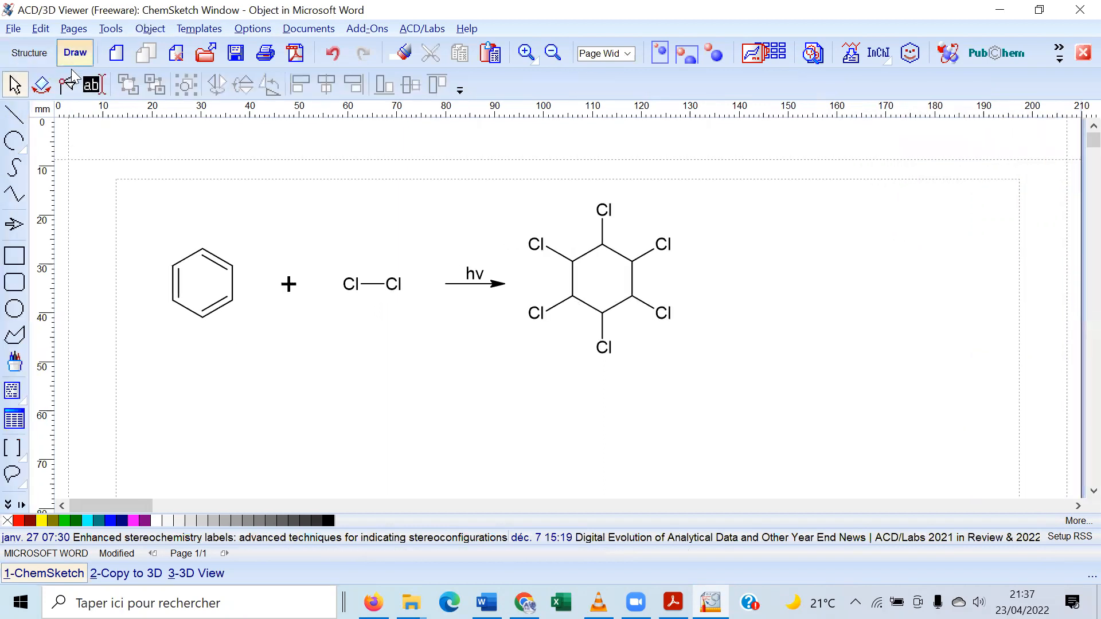
click(91, 84)
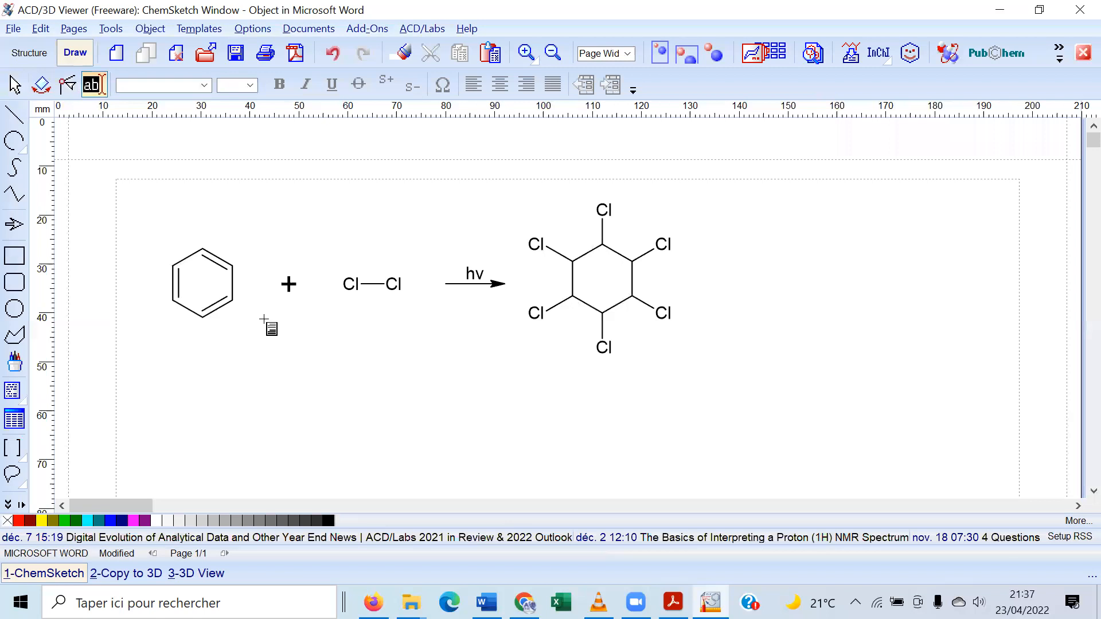
click(298, 363)
text(3)
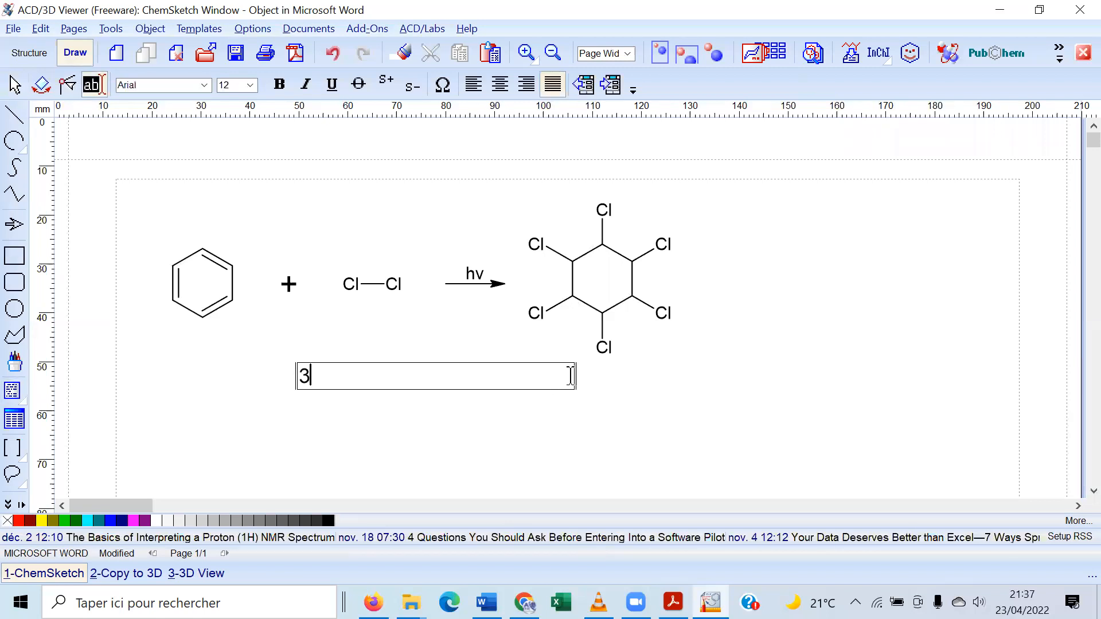
drag(572, 376, 318, 378)
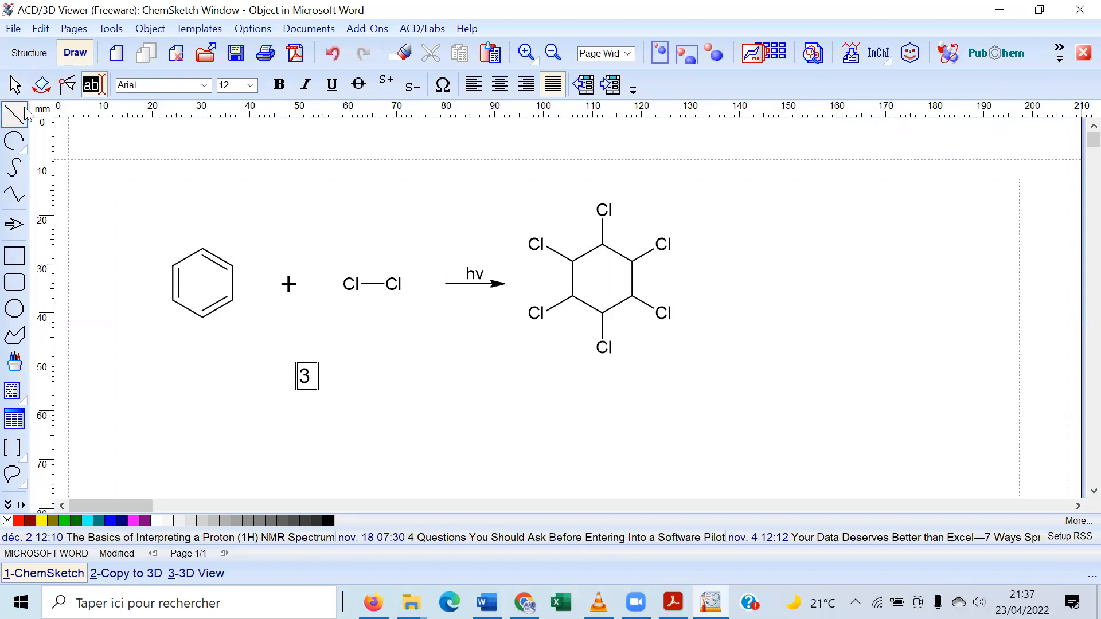
Move the "3" label directly in front of the Cl–Cl molecule as its stoichiometric coefficient
click(14, 84)
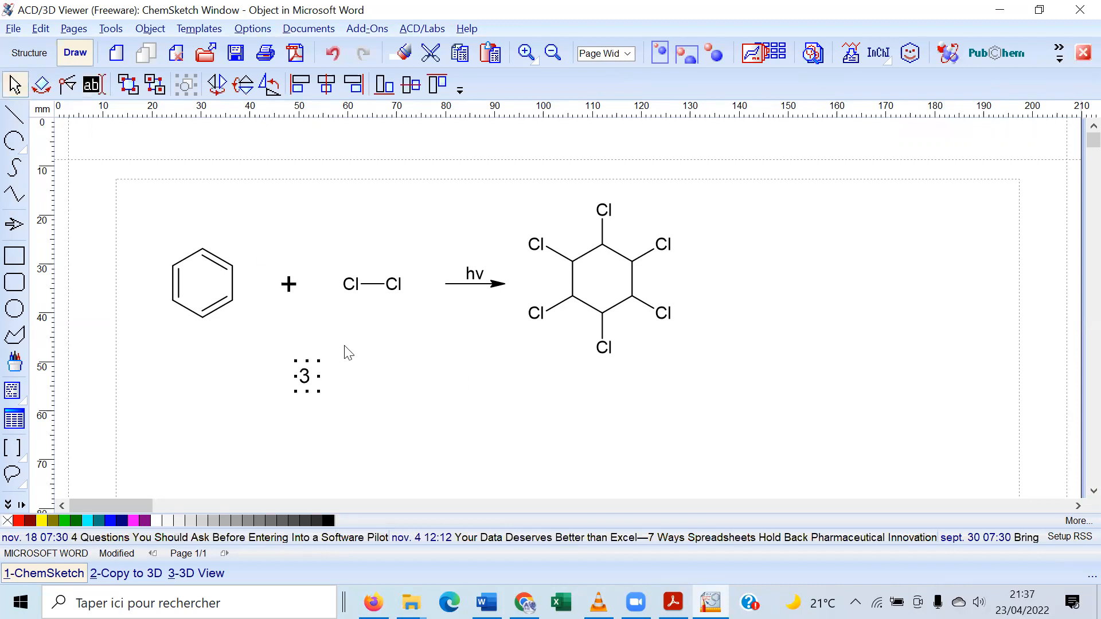
drag(315, 375, 333, 284)
key(Up)
key(Right)
key(Right)
key(Right)
key(Right)
key(Right)
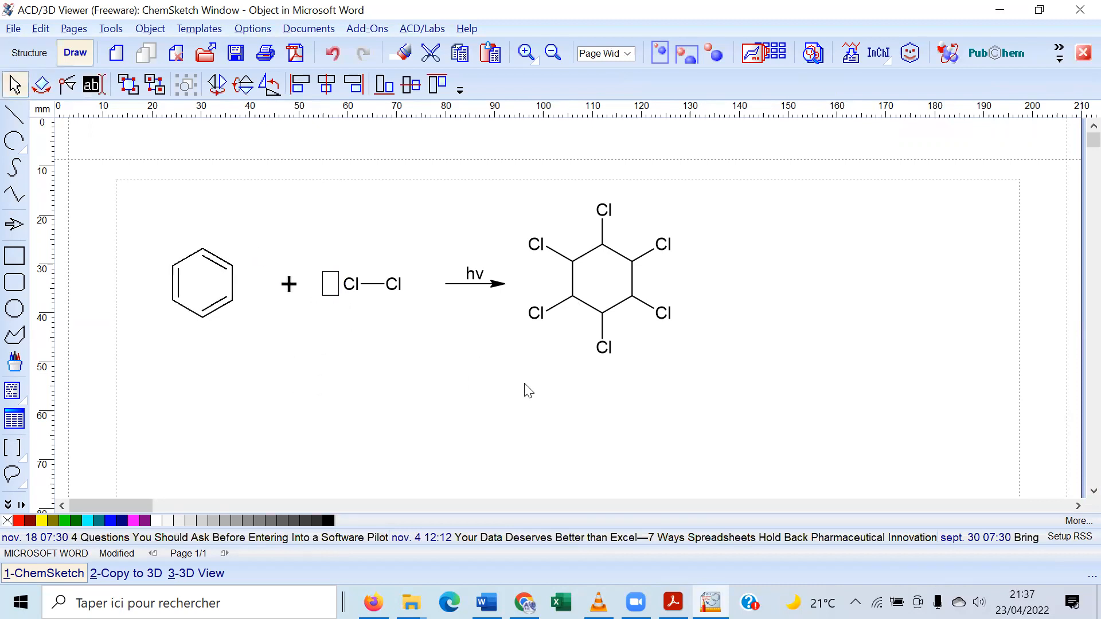
click(662, 413)
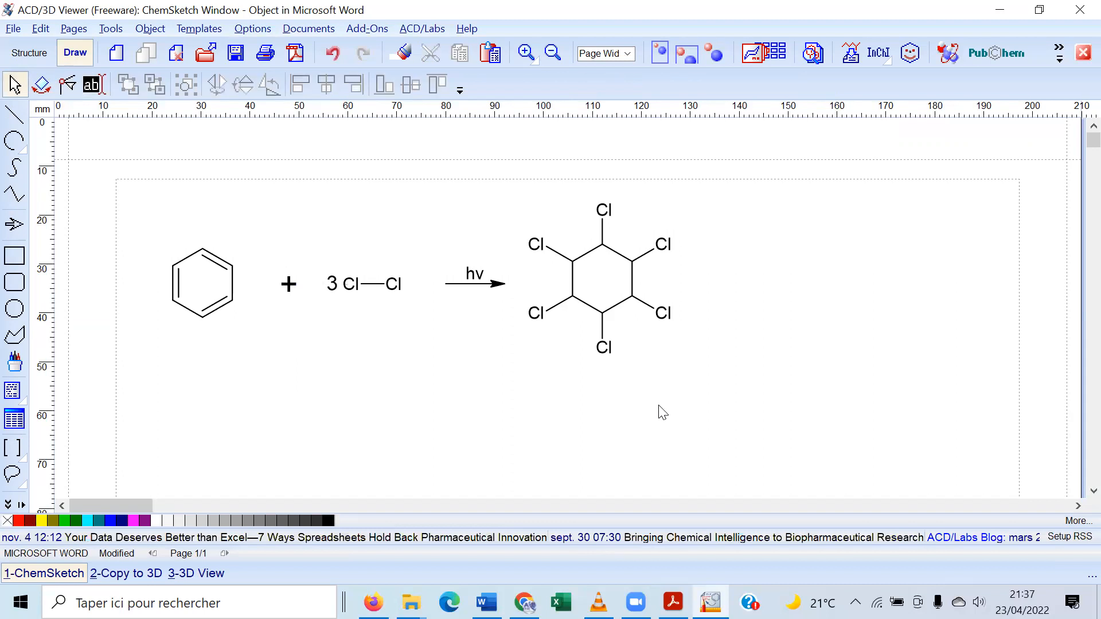
Copy the complete reaction scheme into the Word report under the "Exercice 3 :" heading and save the document
drag(750, 405, 114, 160)
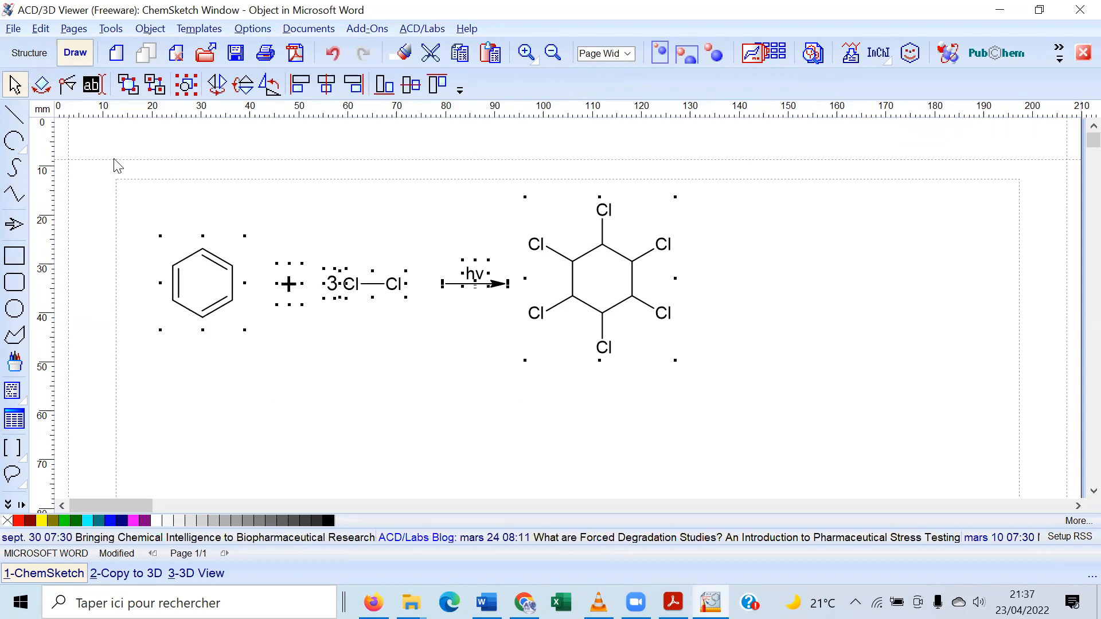
click(486, 603)
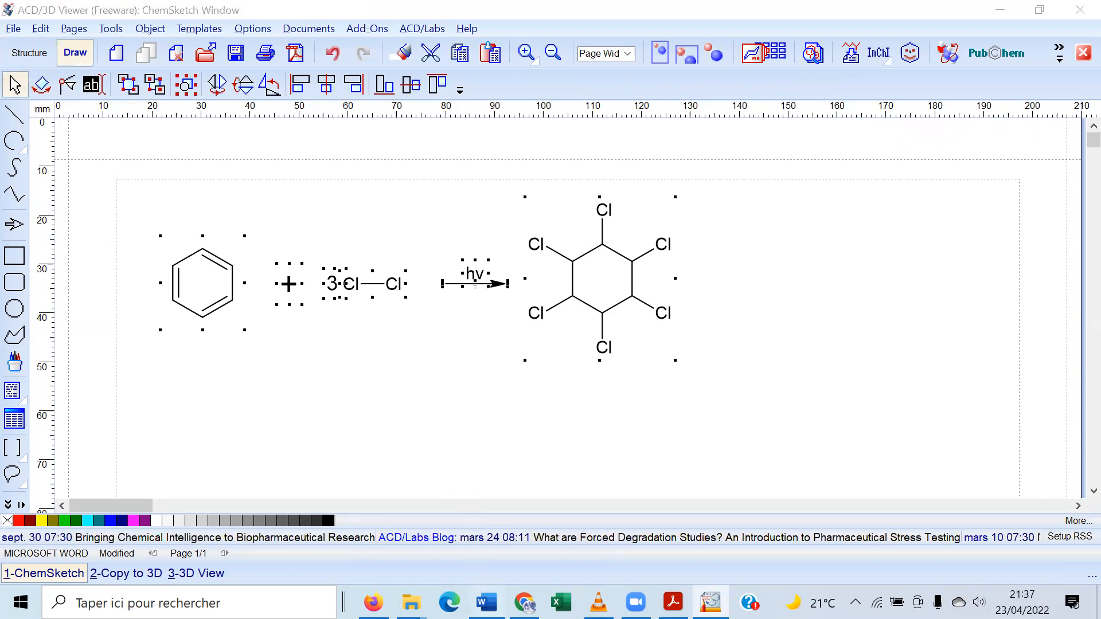
click(723, 459)
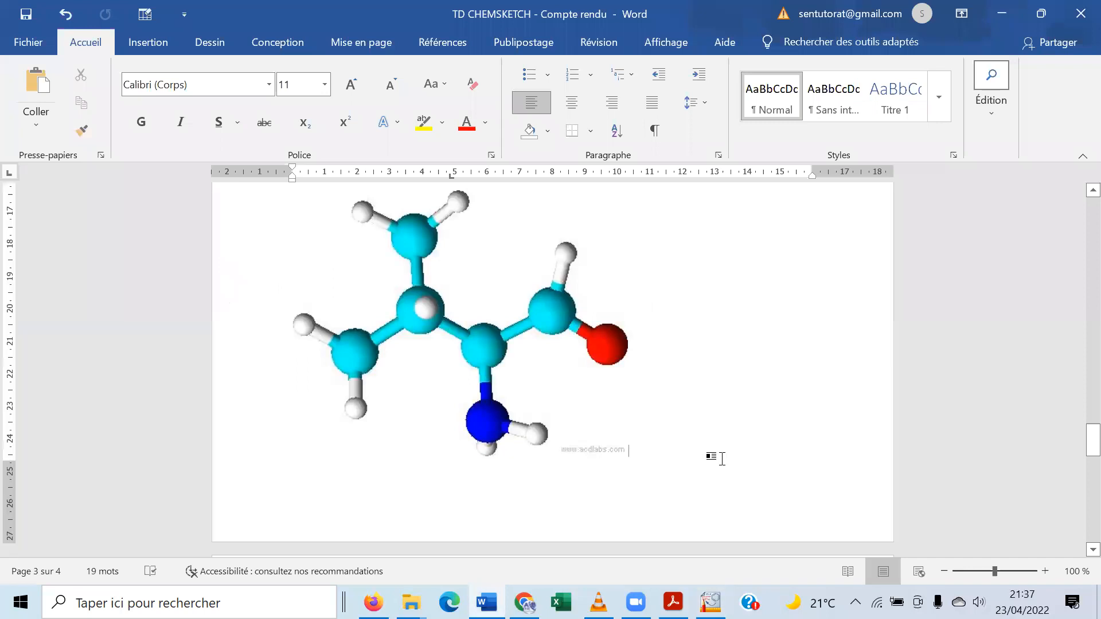
key(Down)
key(Down)
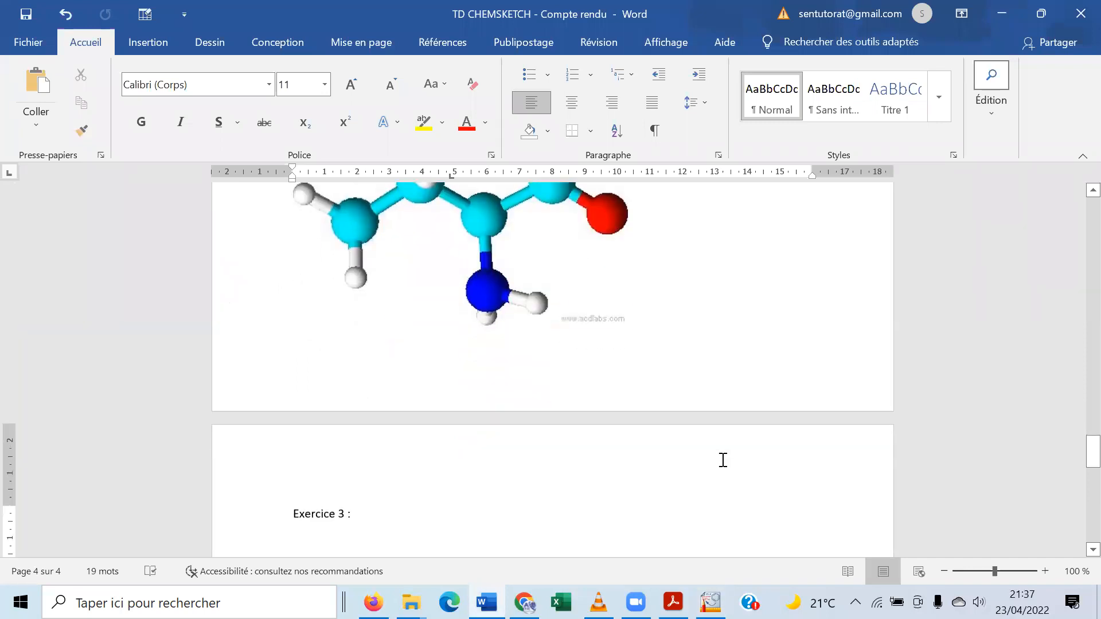
key(ctrl+v)
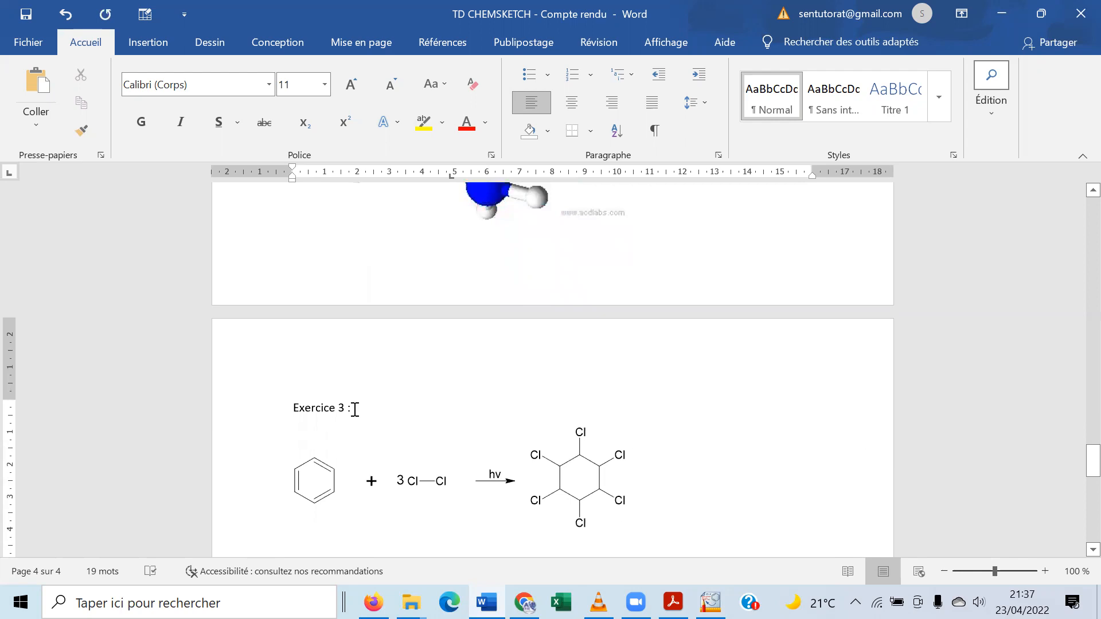
click(26, 17)
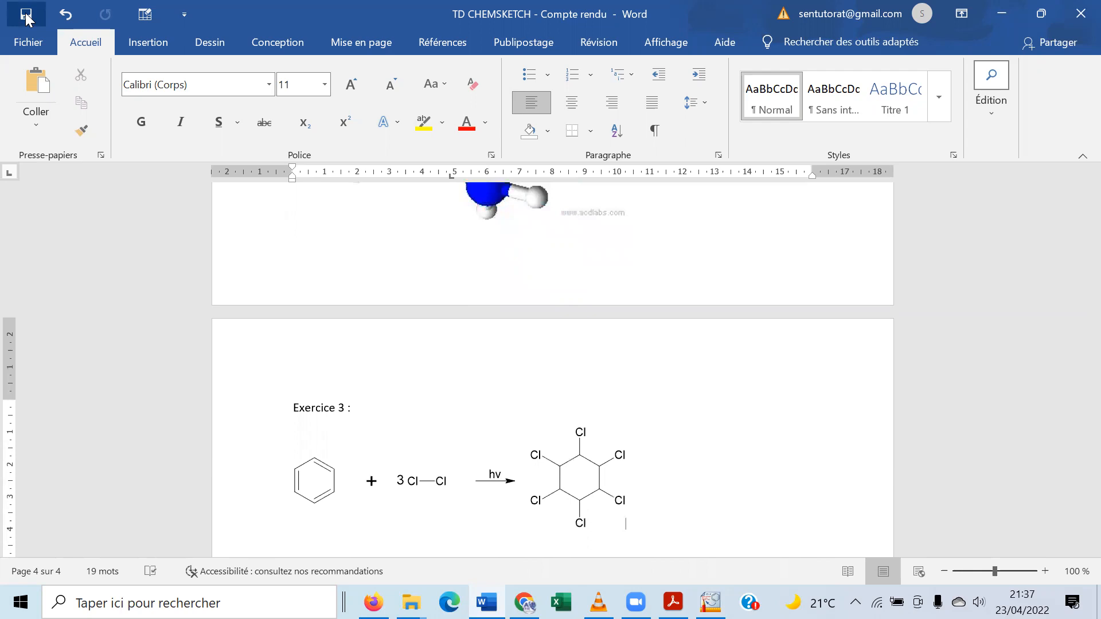
click(26, 18)
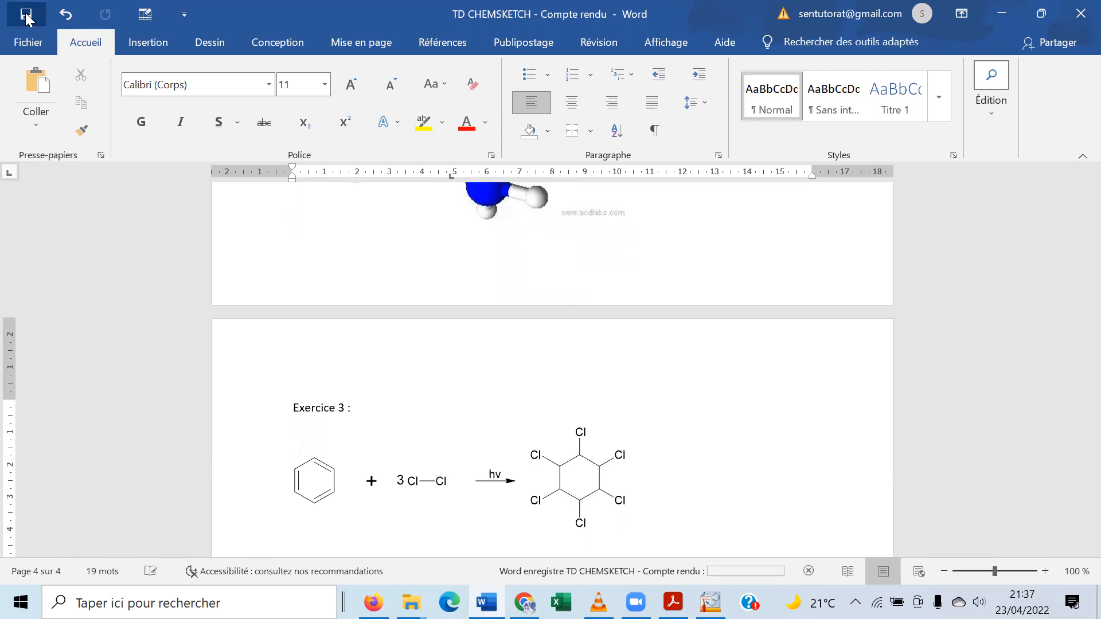
Save the Word report and switch to the ChemSketch window
click(1075, 23)
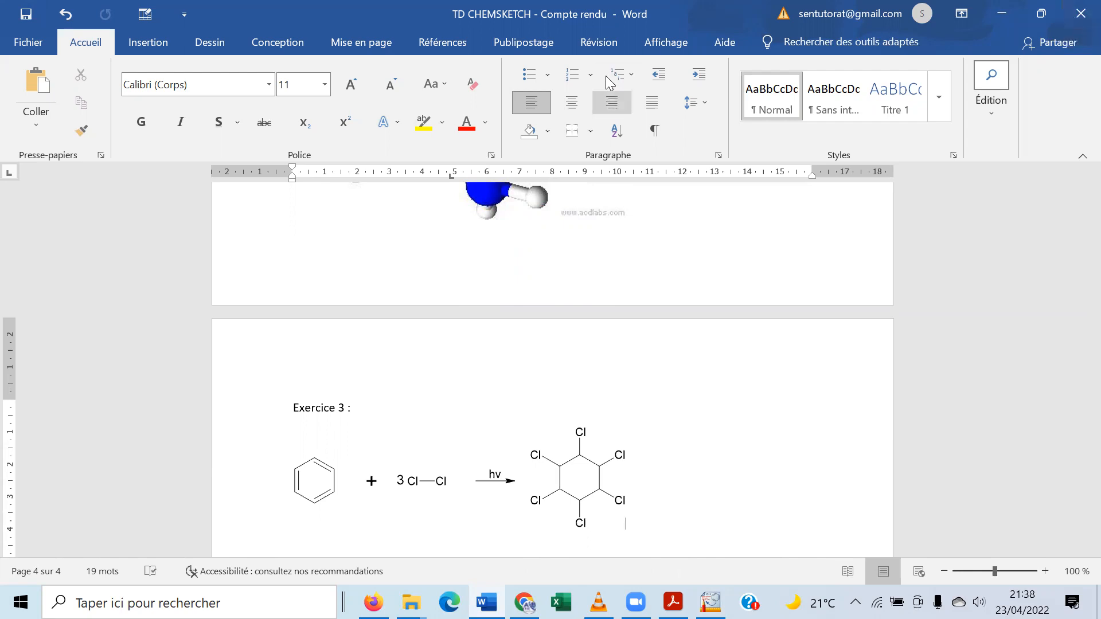
key(ctrl+s)
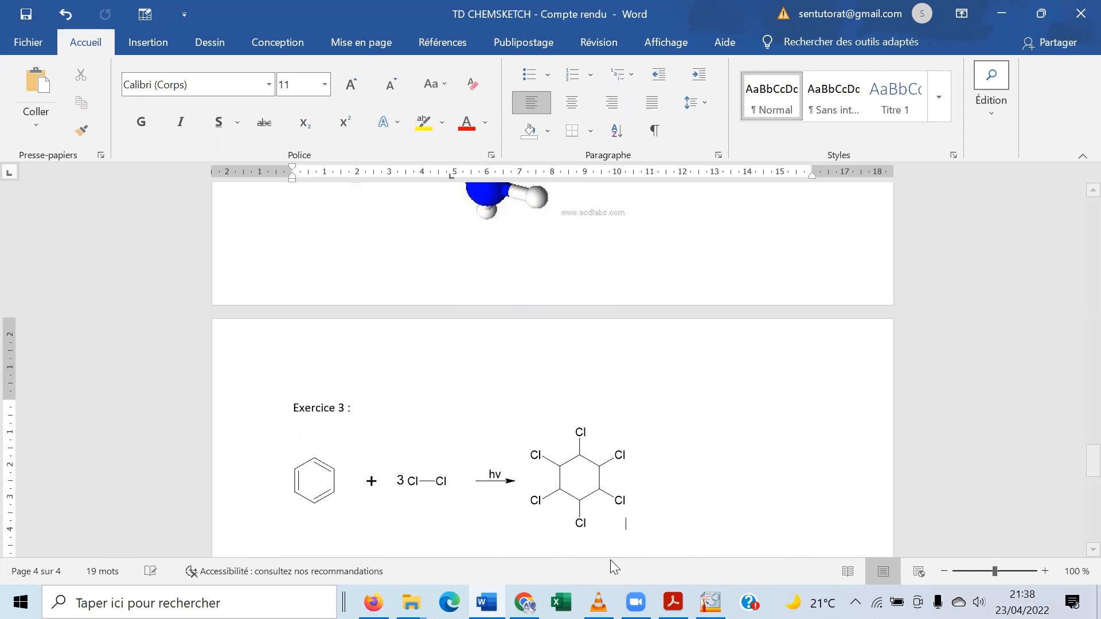
double_click(710, 516)
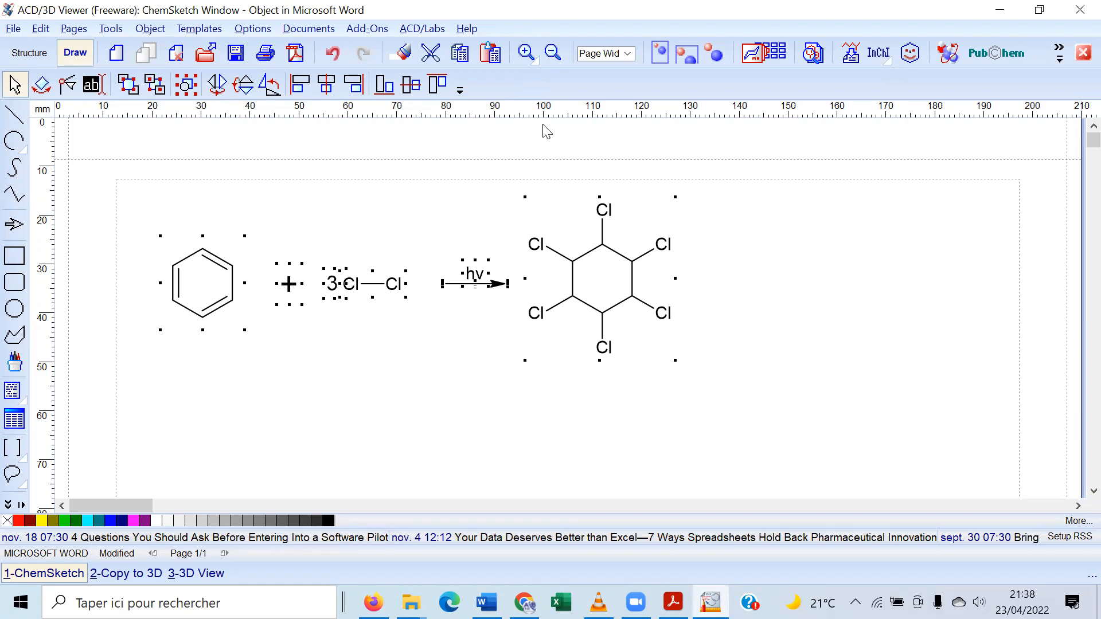
key(alt+F4)
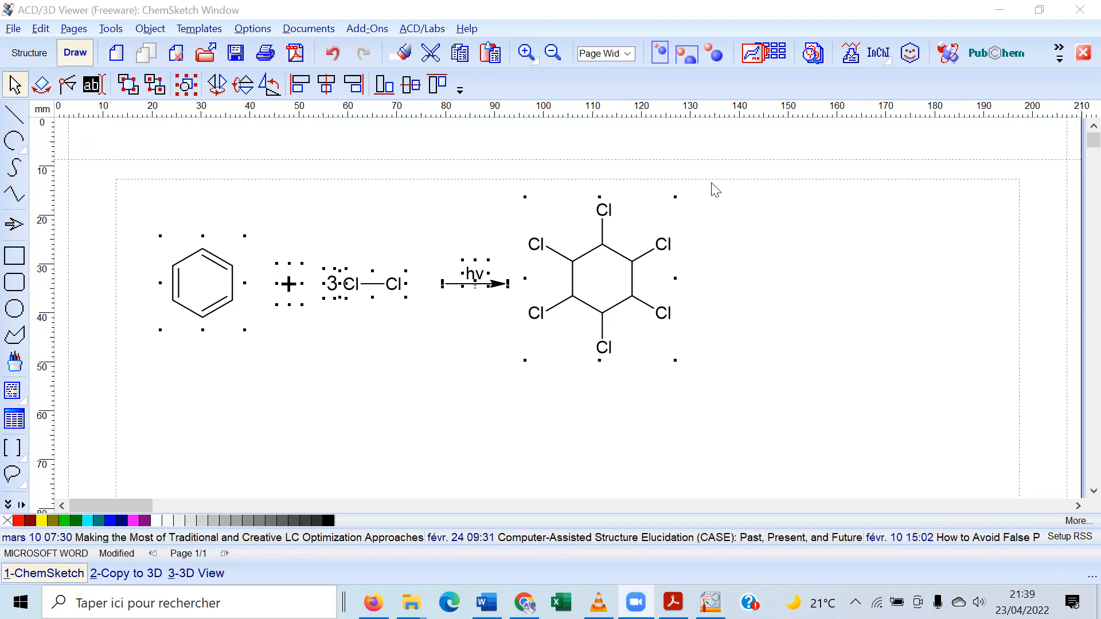
Switch to Firefox and view the "Séance en Live" session page of the course site
mouse_move(410, 602)
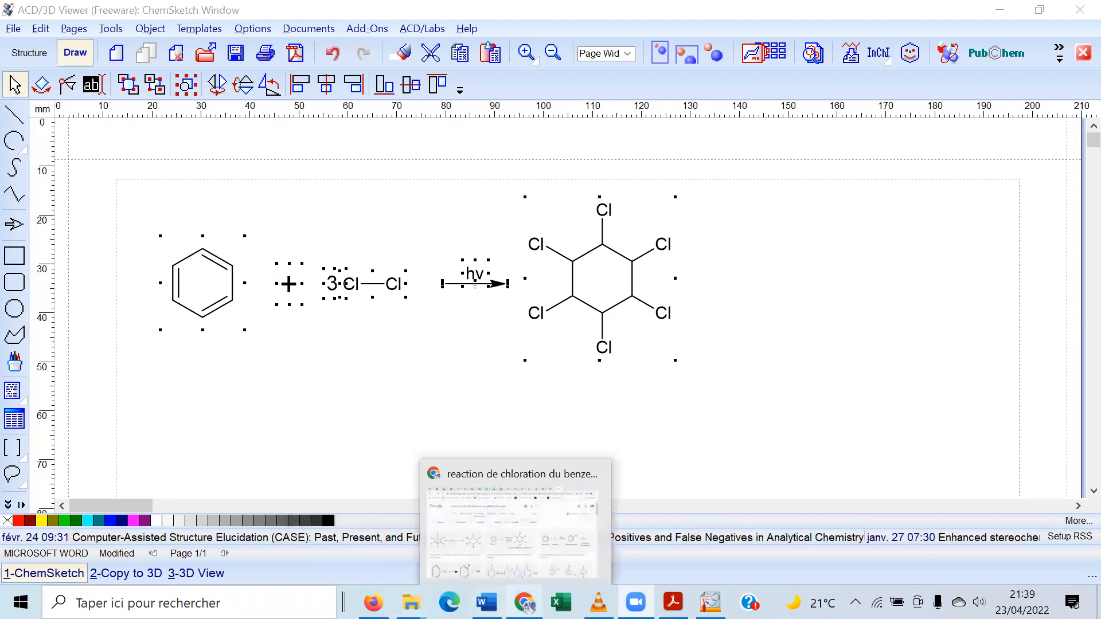
click(373, 602)
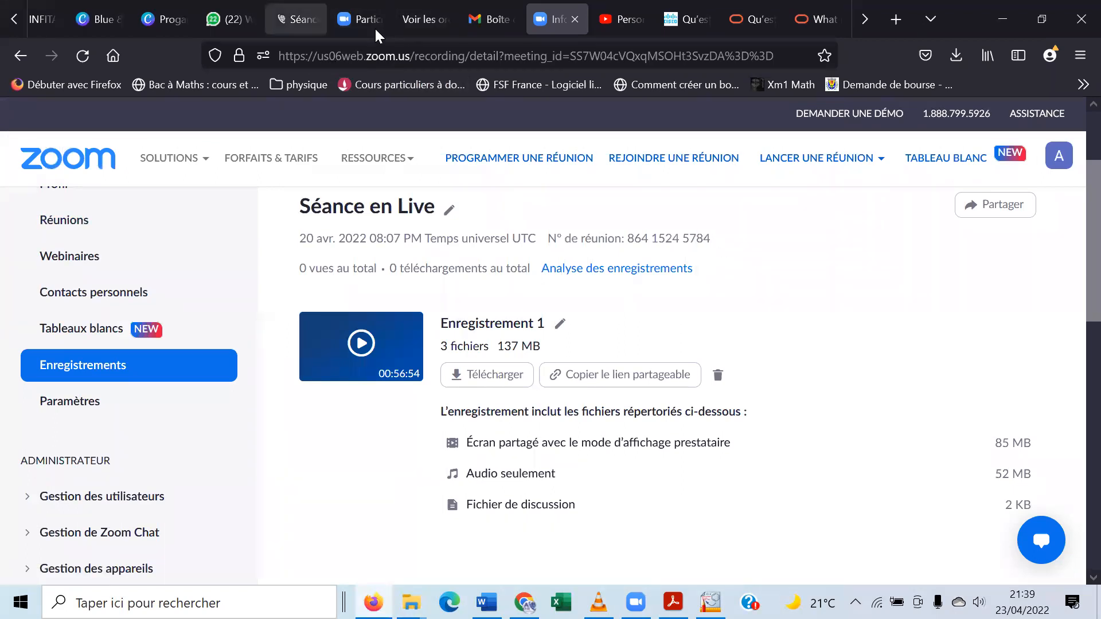
click(296, 19)
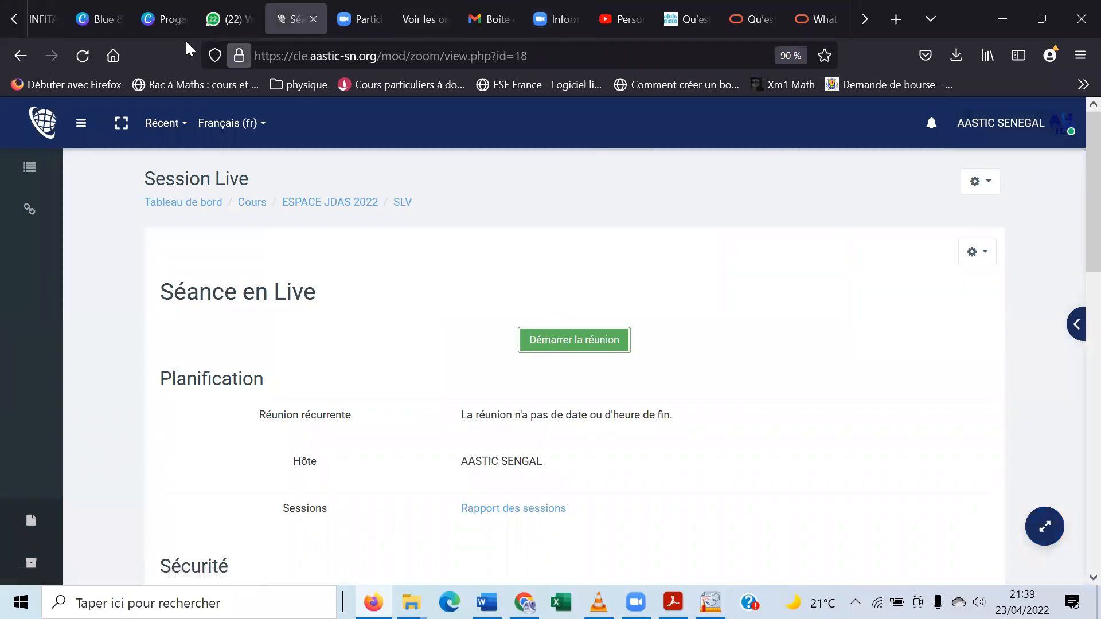
click(14, 19)
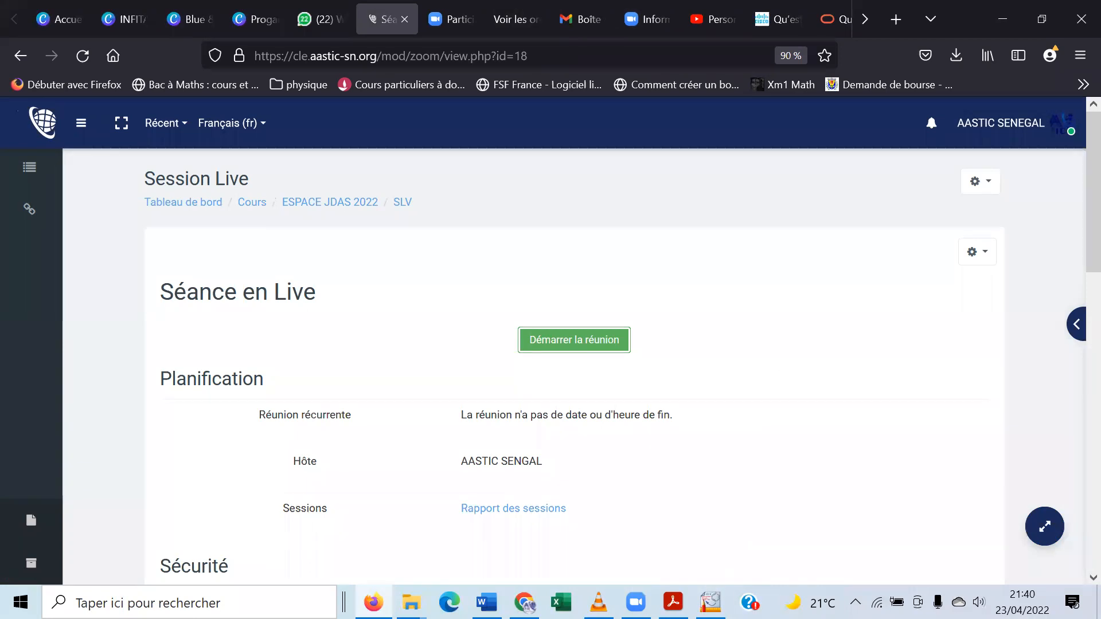
Switch back to ChemSketch and delete the entire selected reaction scheme from the page
click(710, 602)
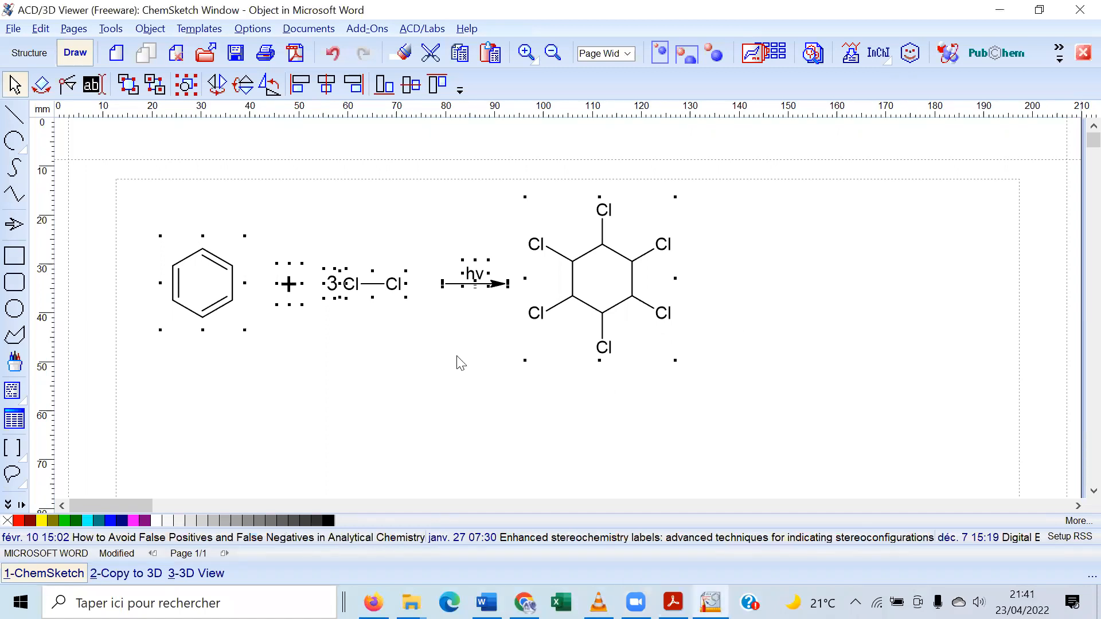
key(Delete)
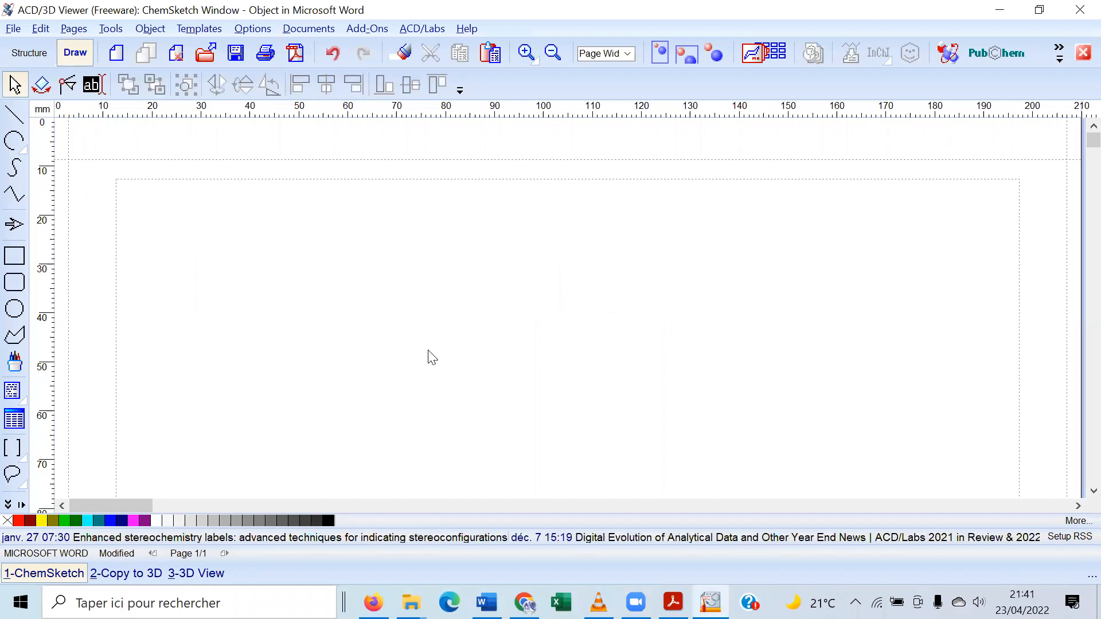
Place a cyclohexane ring on the empty page in Structure mode
click(26, 51)
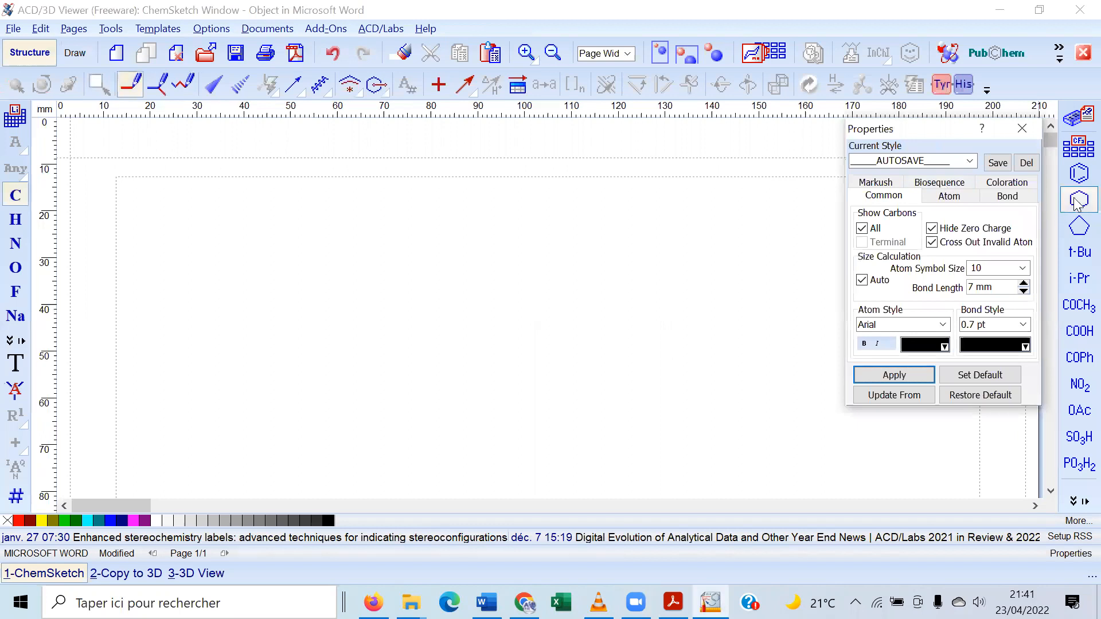
click(1077, 201)
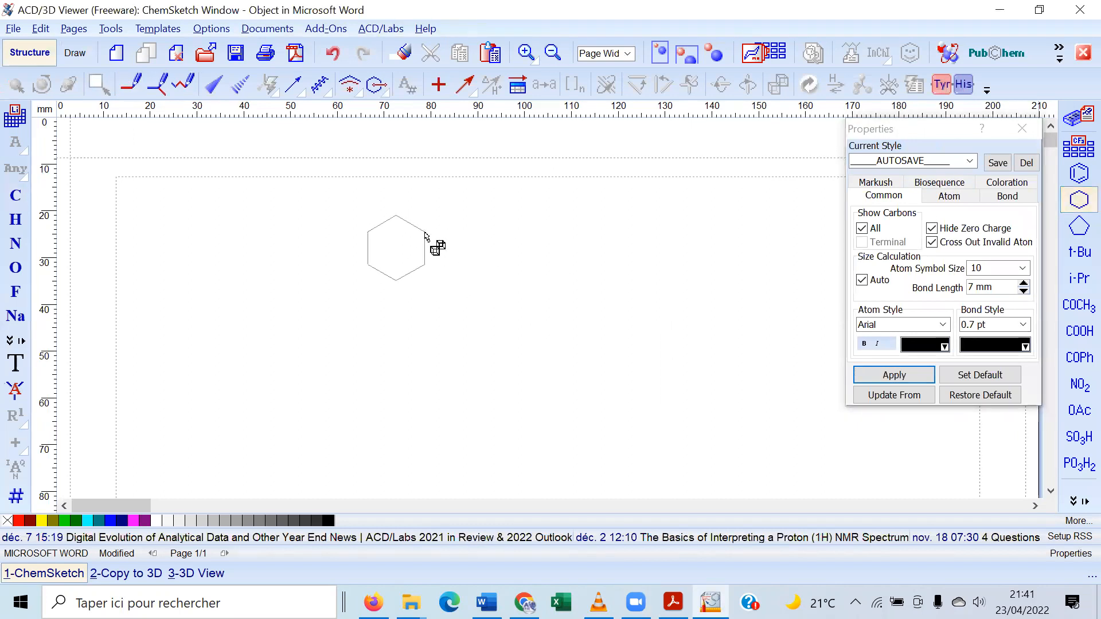
click(425, 236)
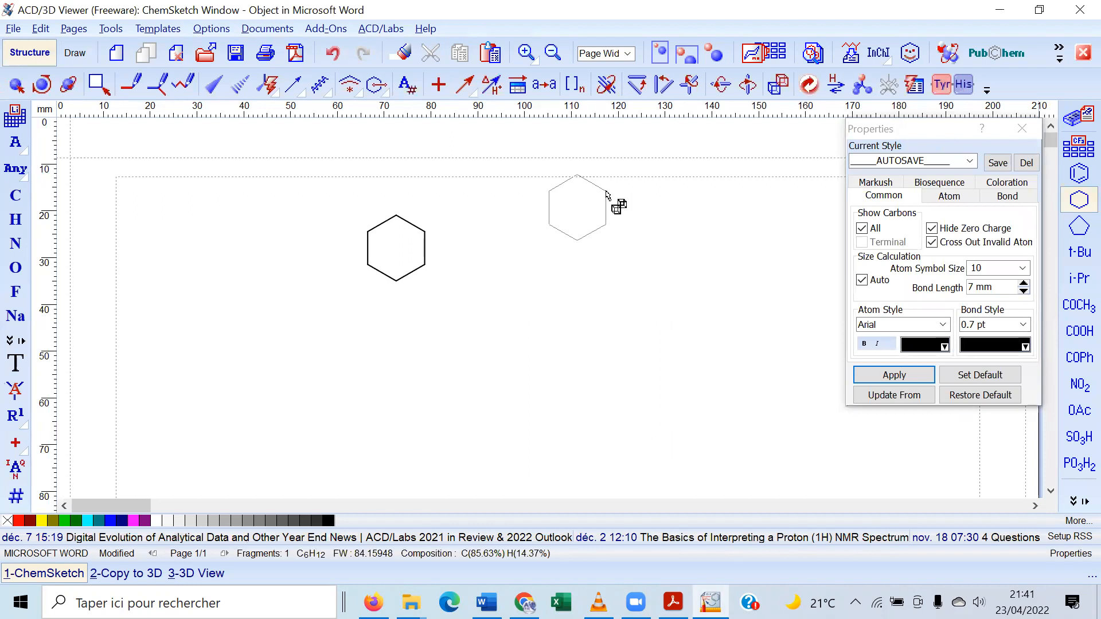
Remove the right vertical bond of the cyclohexane ring with the Delete tool
click(18, 85)
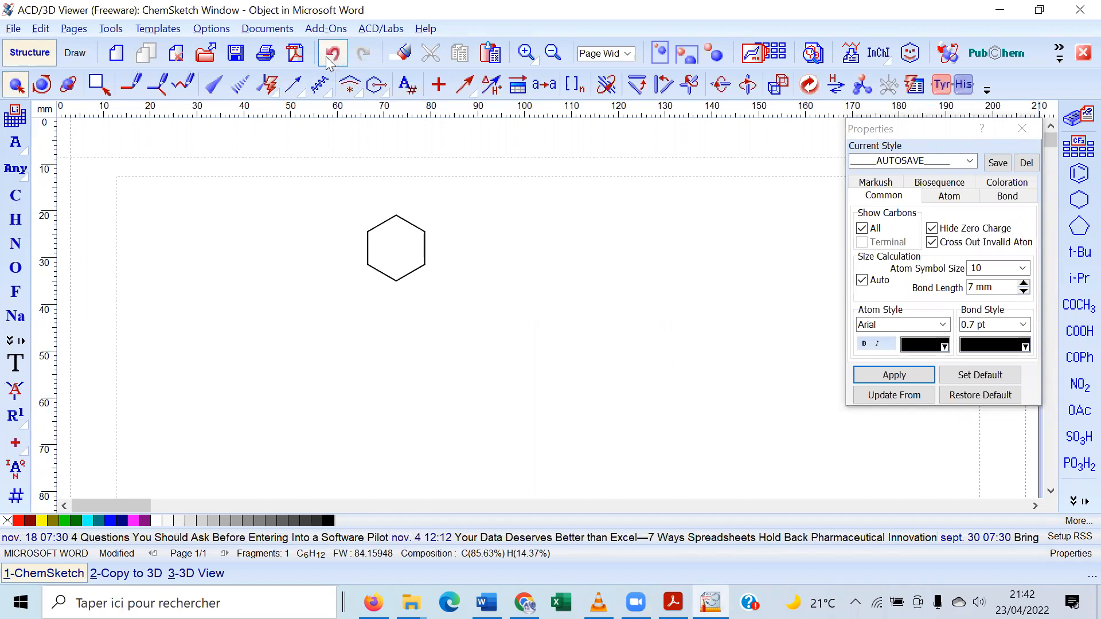
click(406, 50)
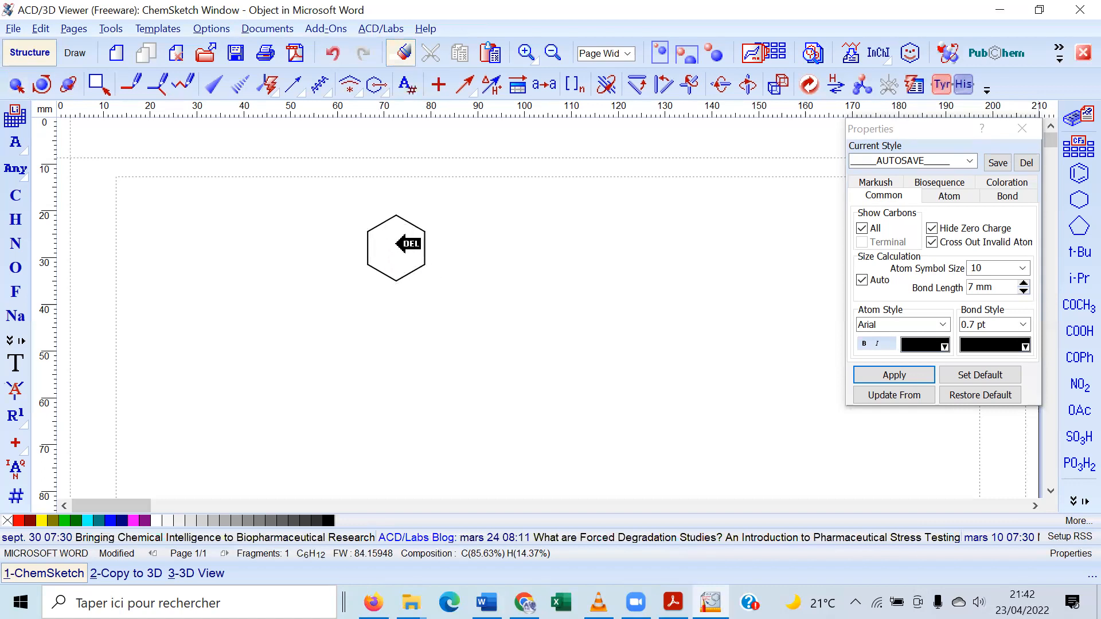
click(426, 246)
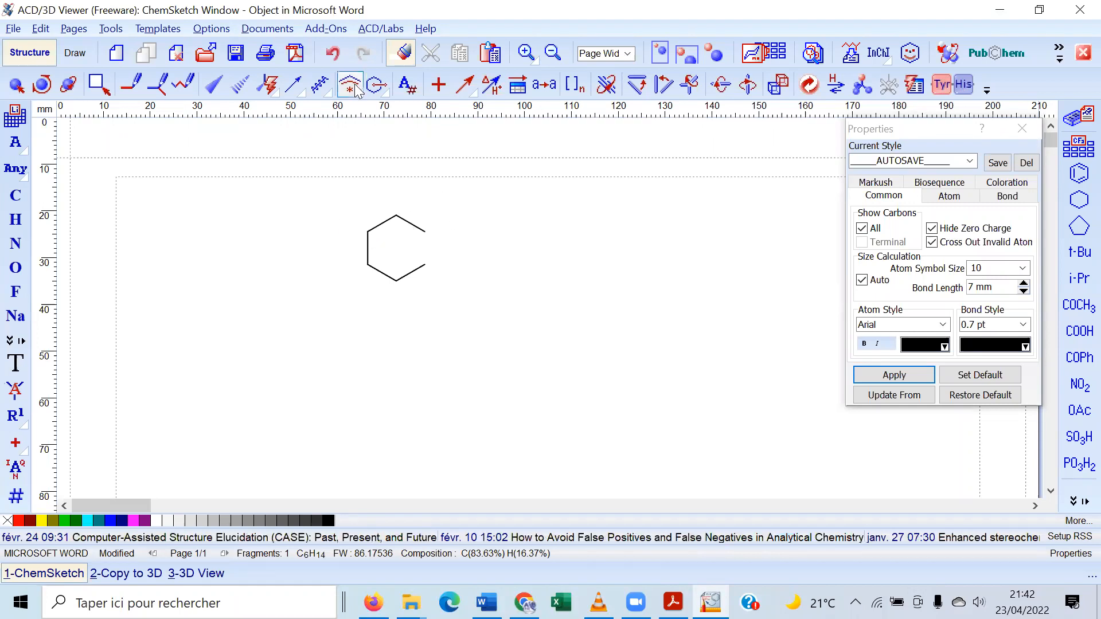
Select the whole remaining open carbon chain and delete it from the page
click(15, 86)
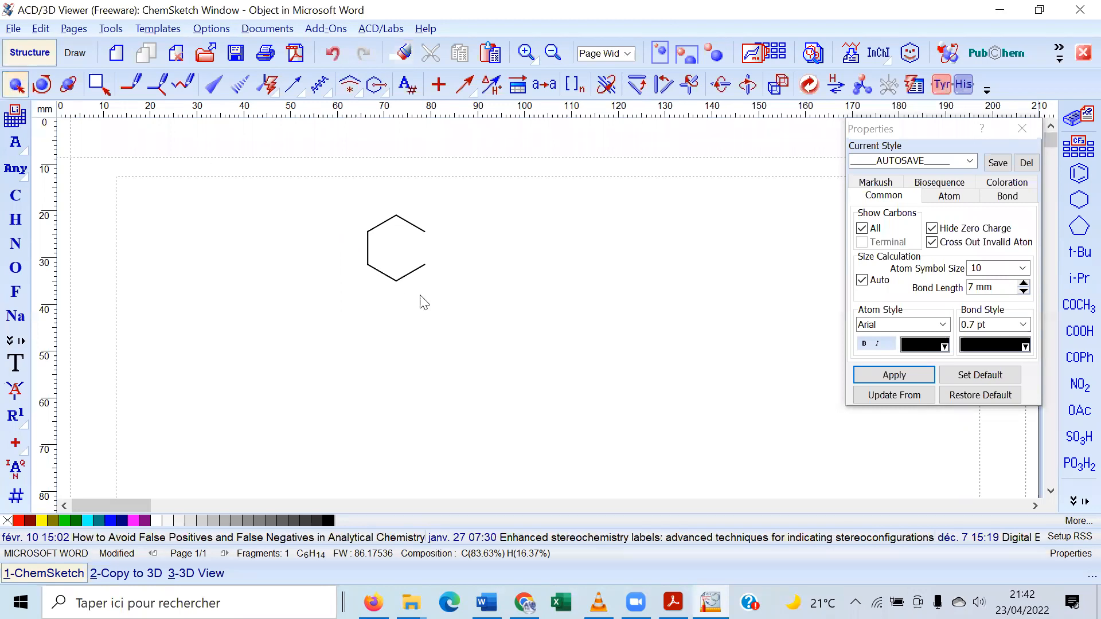
drag(468, 315, 339, 172)
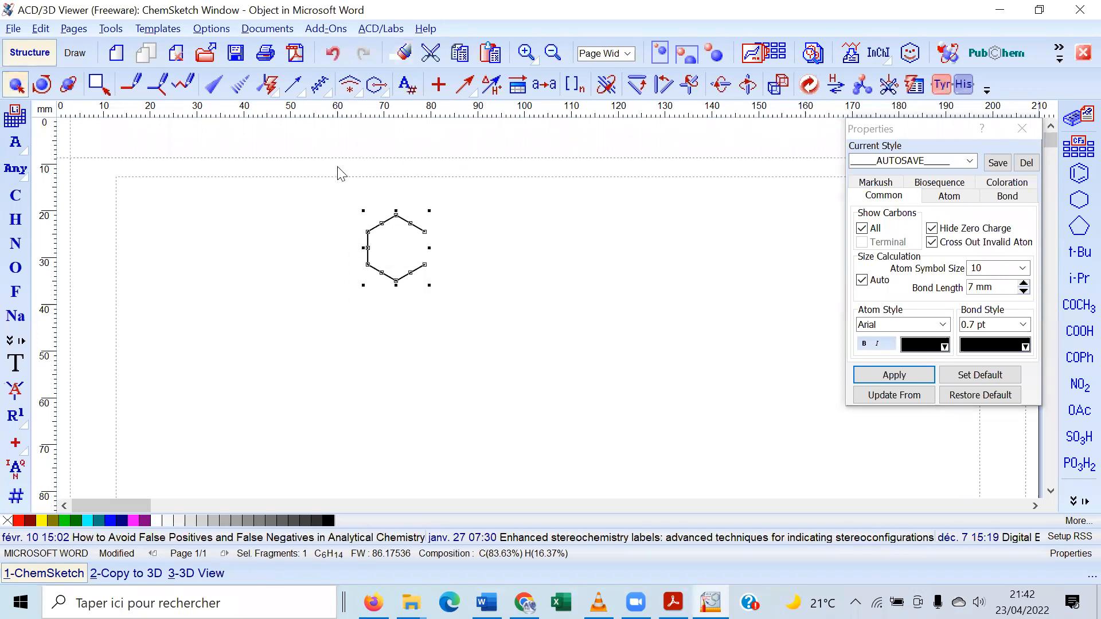
key(Delete)
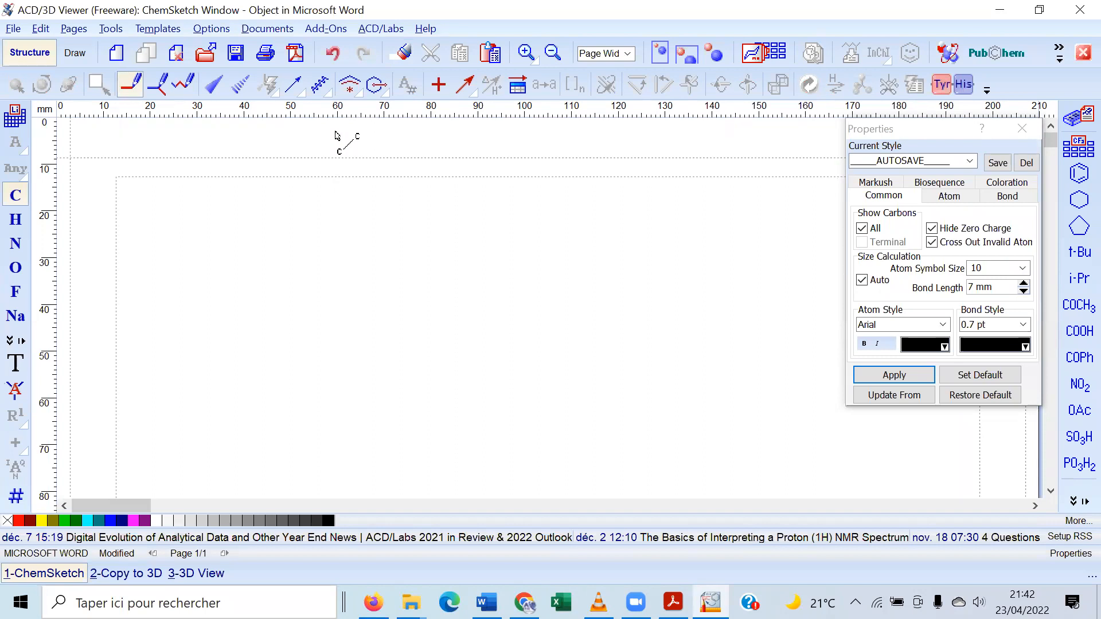
key(alt+Tab)
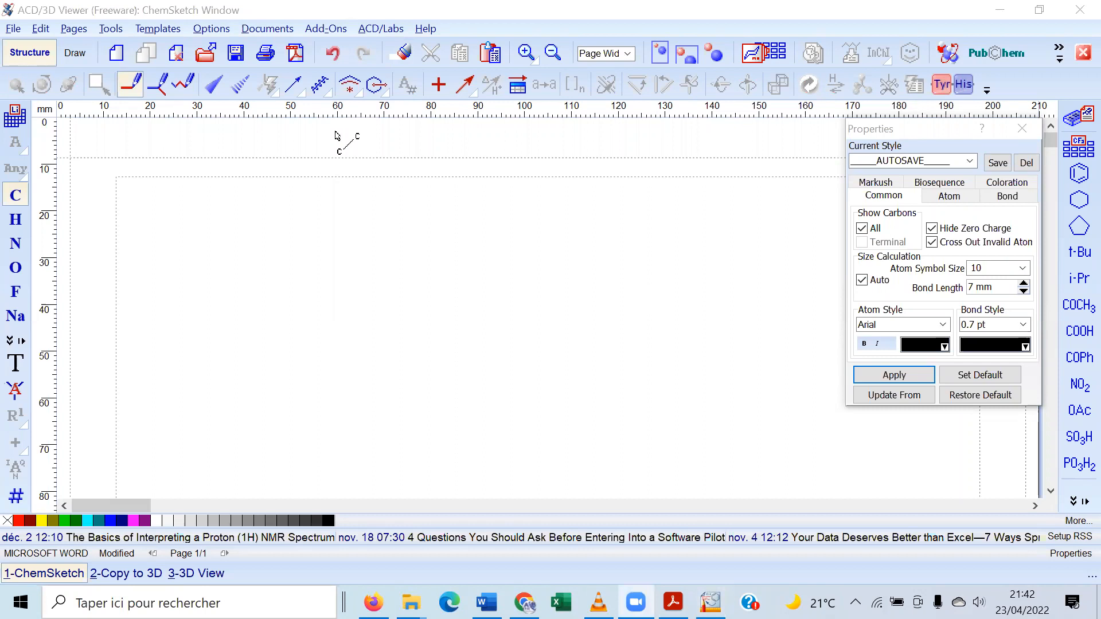
click(731, 238)
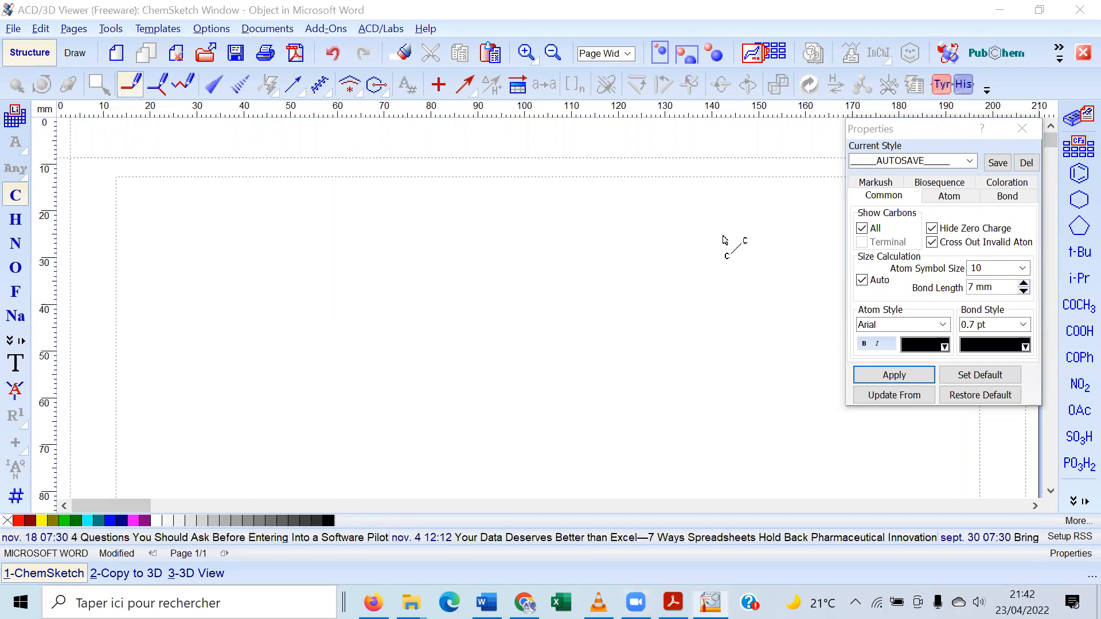